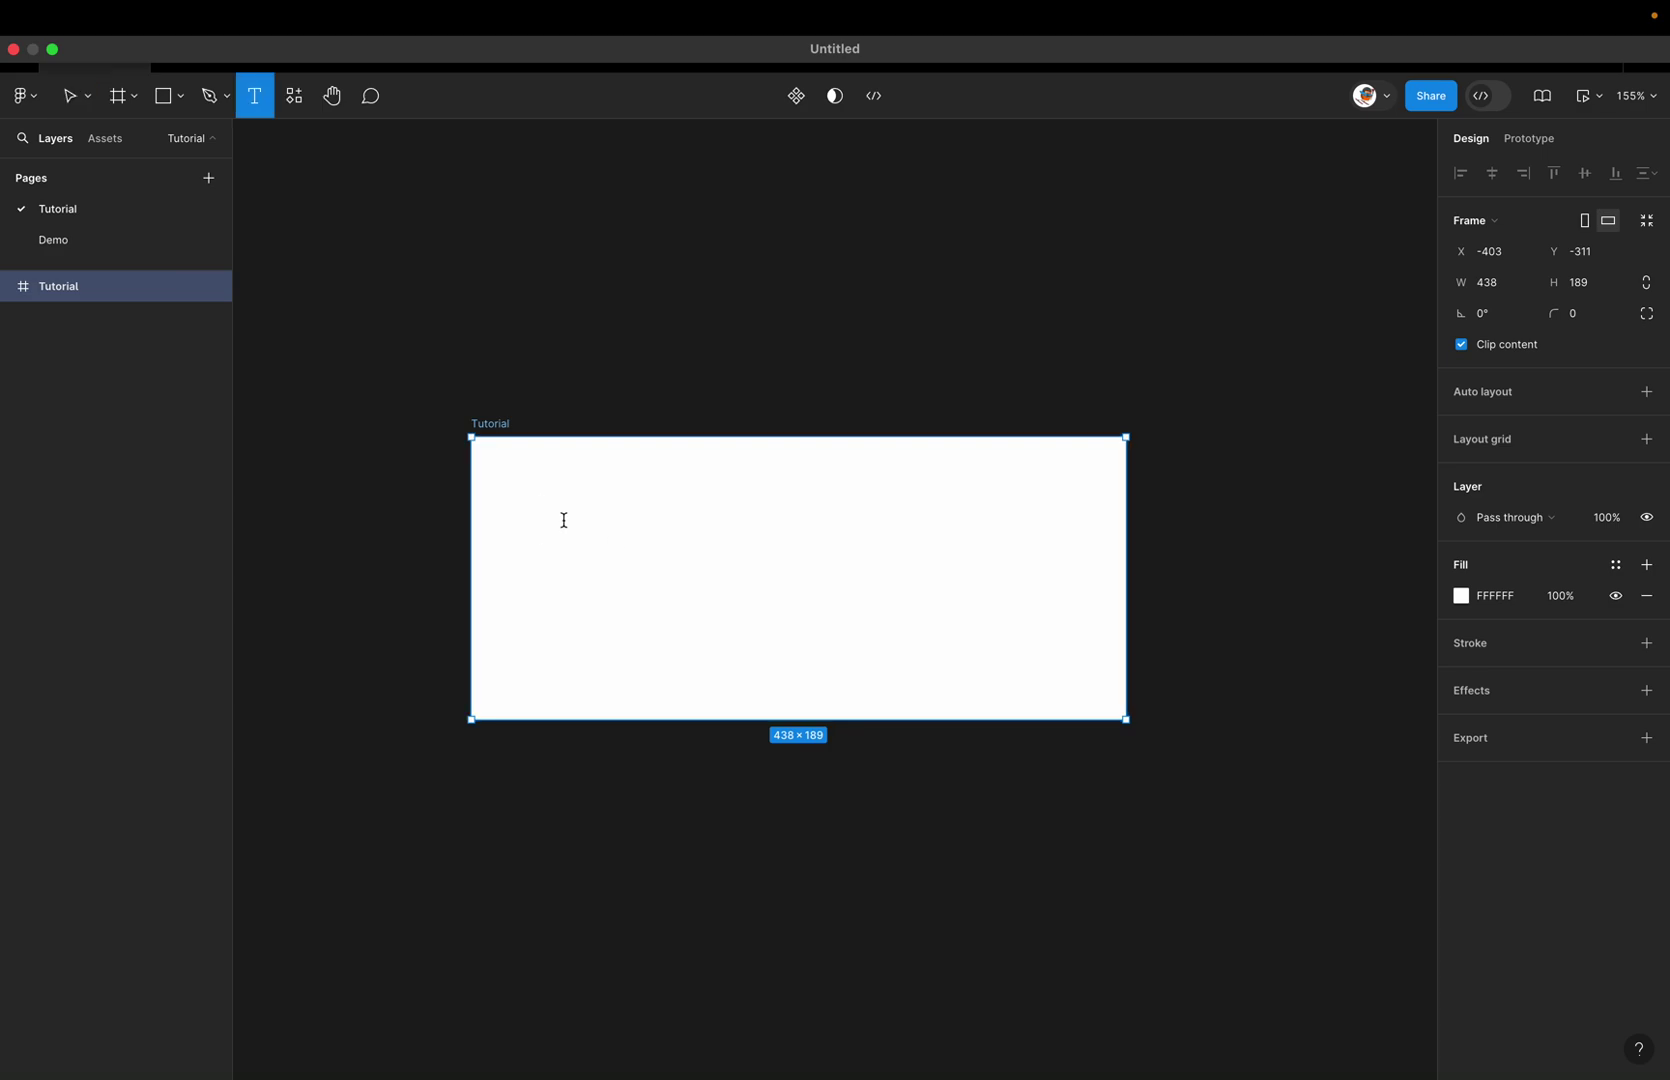
Step: Add a 'Label' text layer near the top of the Tutorial frame
key("t")
left_click(568, 540)
type("Label")
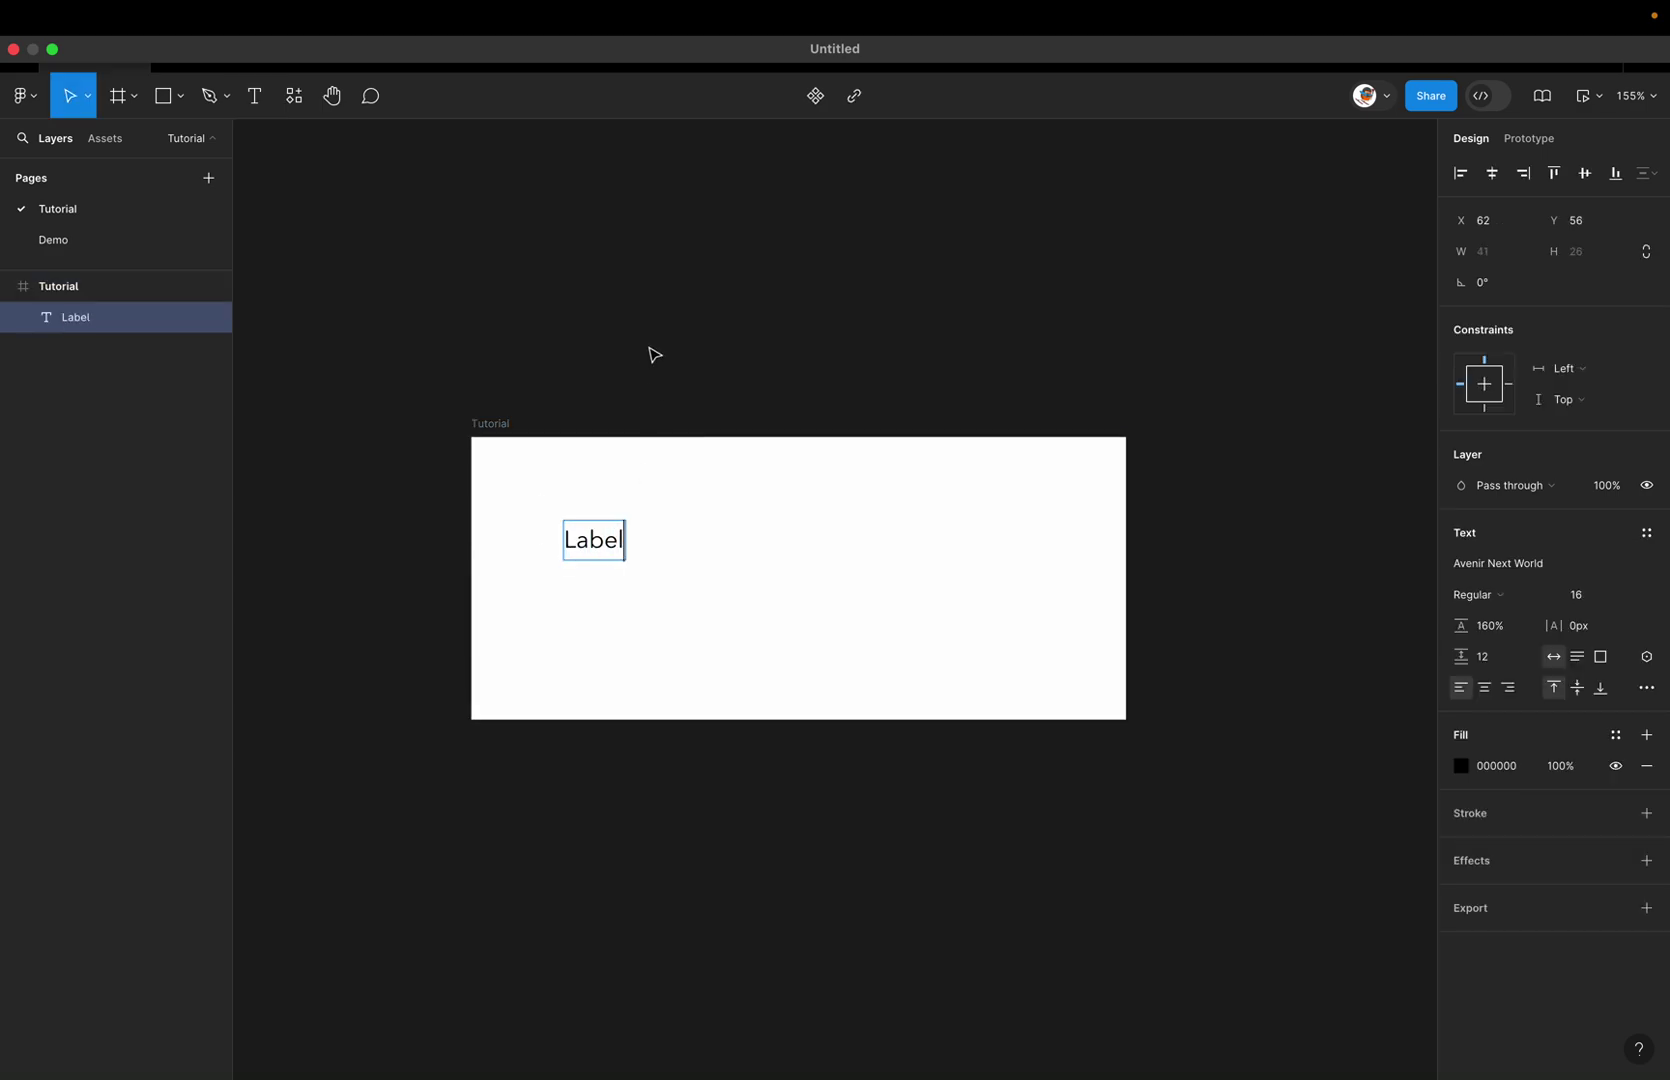
key("Escape")
left_click(606, 547)
left_click_drag(608, 549, 1055, 603)
left_click(593, 567)
Step: Draw a rectangle below it with a black stroke and no fill
key("r")
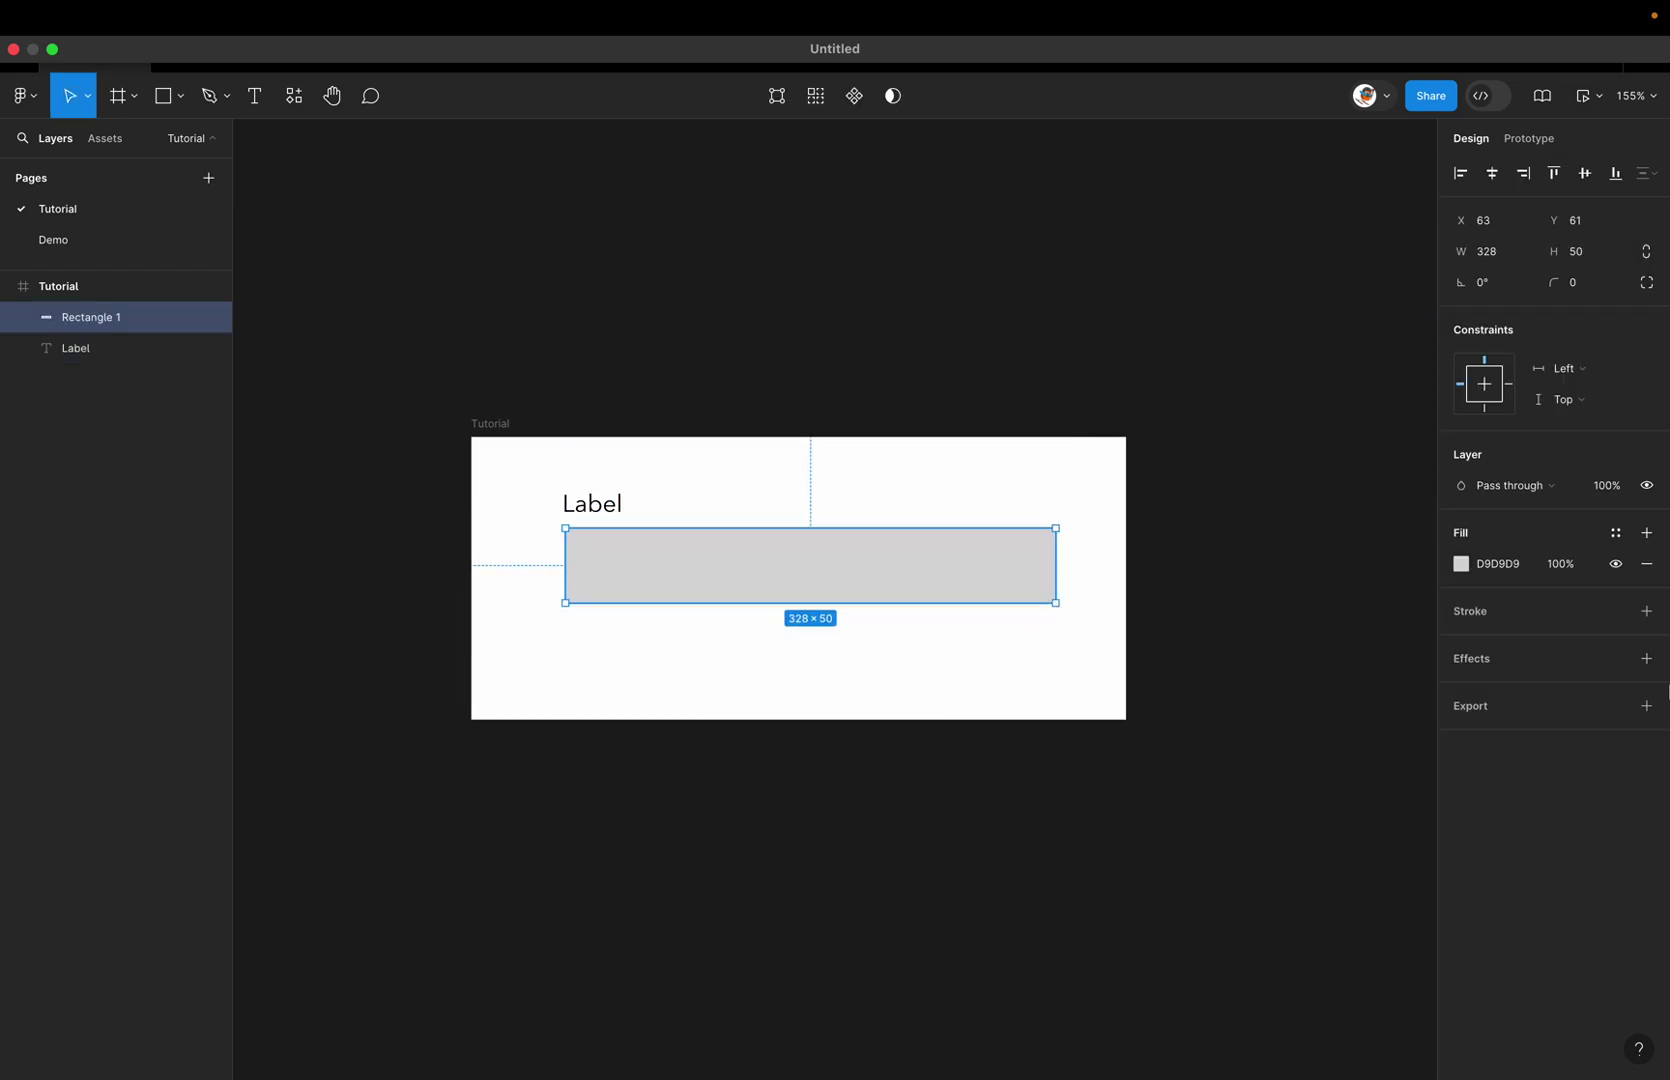
left_click(1646, 611)
left_click(1646, 565)
left_click(798, 570)
Step: Duplicate Label into the box, retype it as 'Field text', and nudge the Label slightly
double_click(589, 509)
key("Escape")
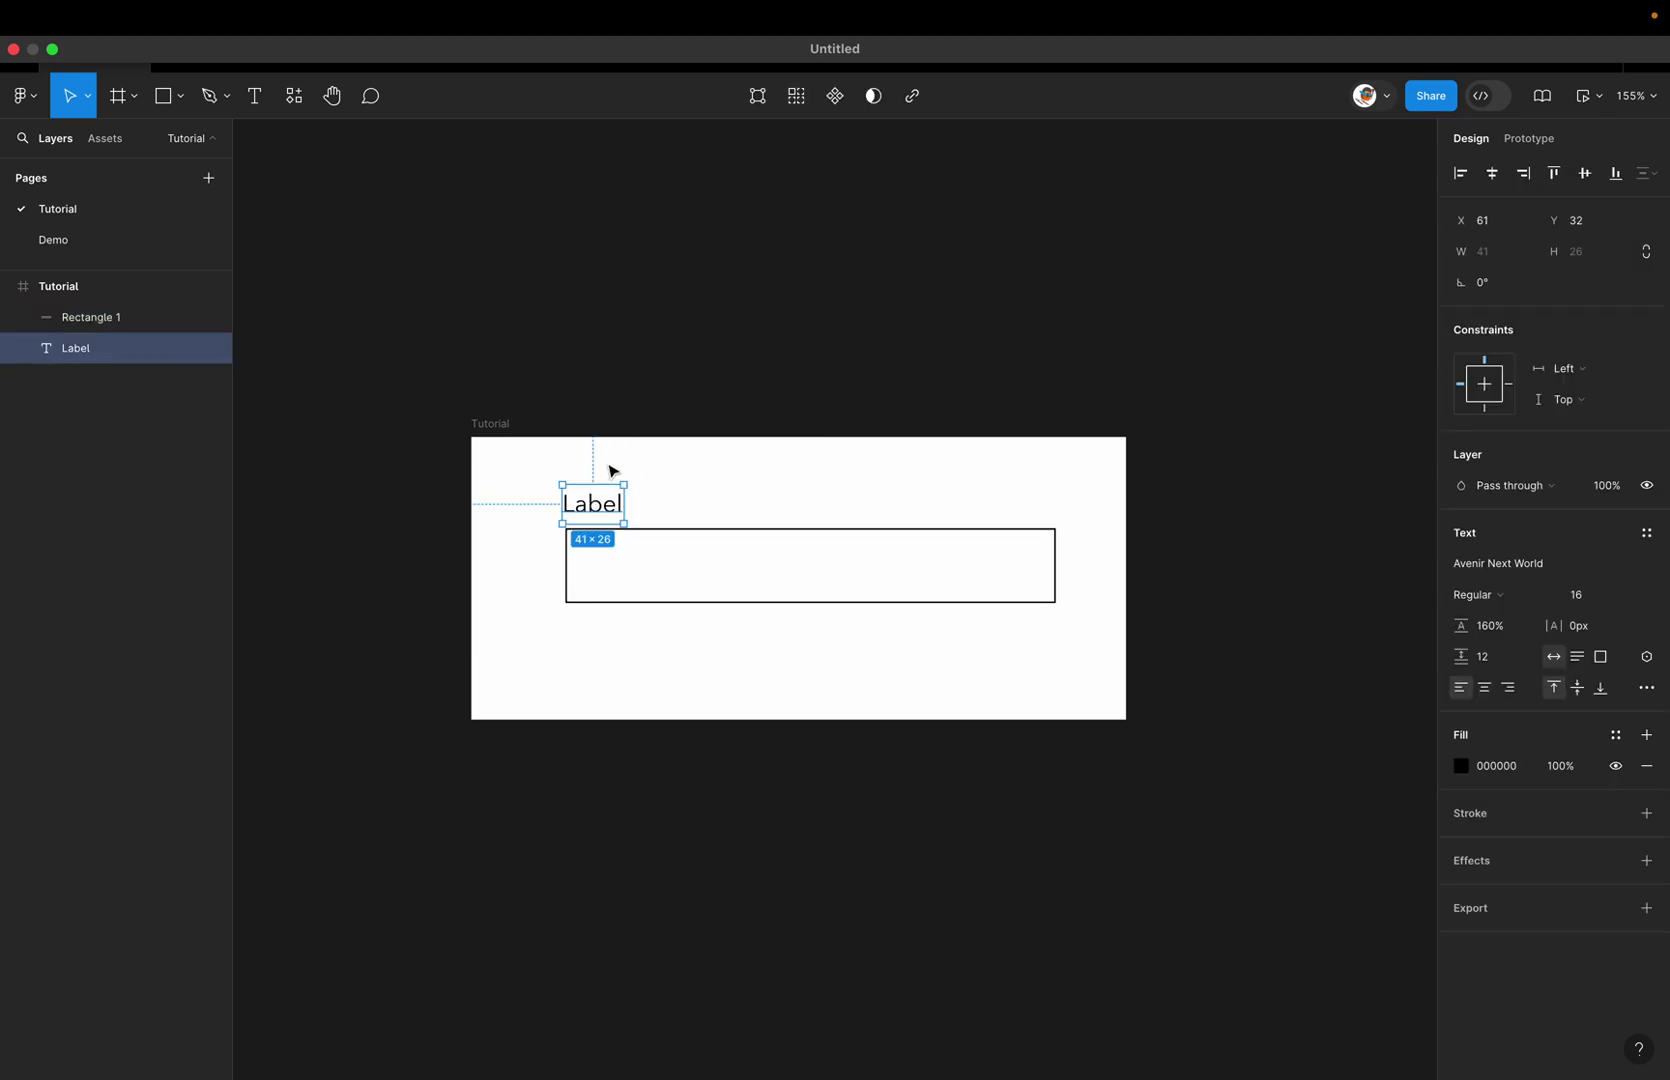
left_click_drag(596, 498, 632, 570, "alt")
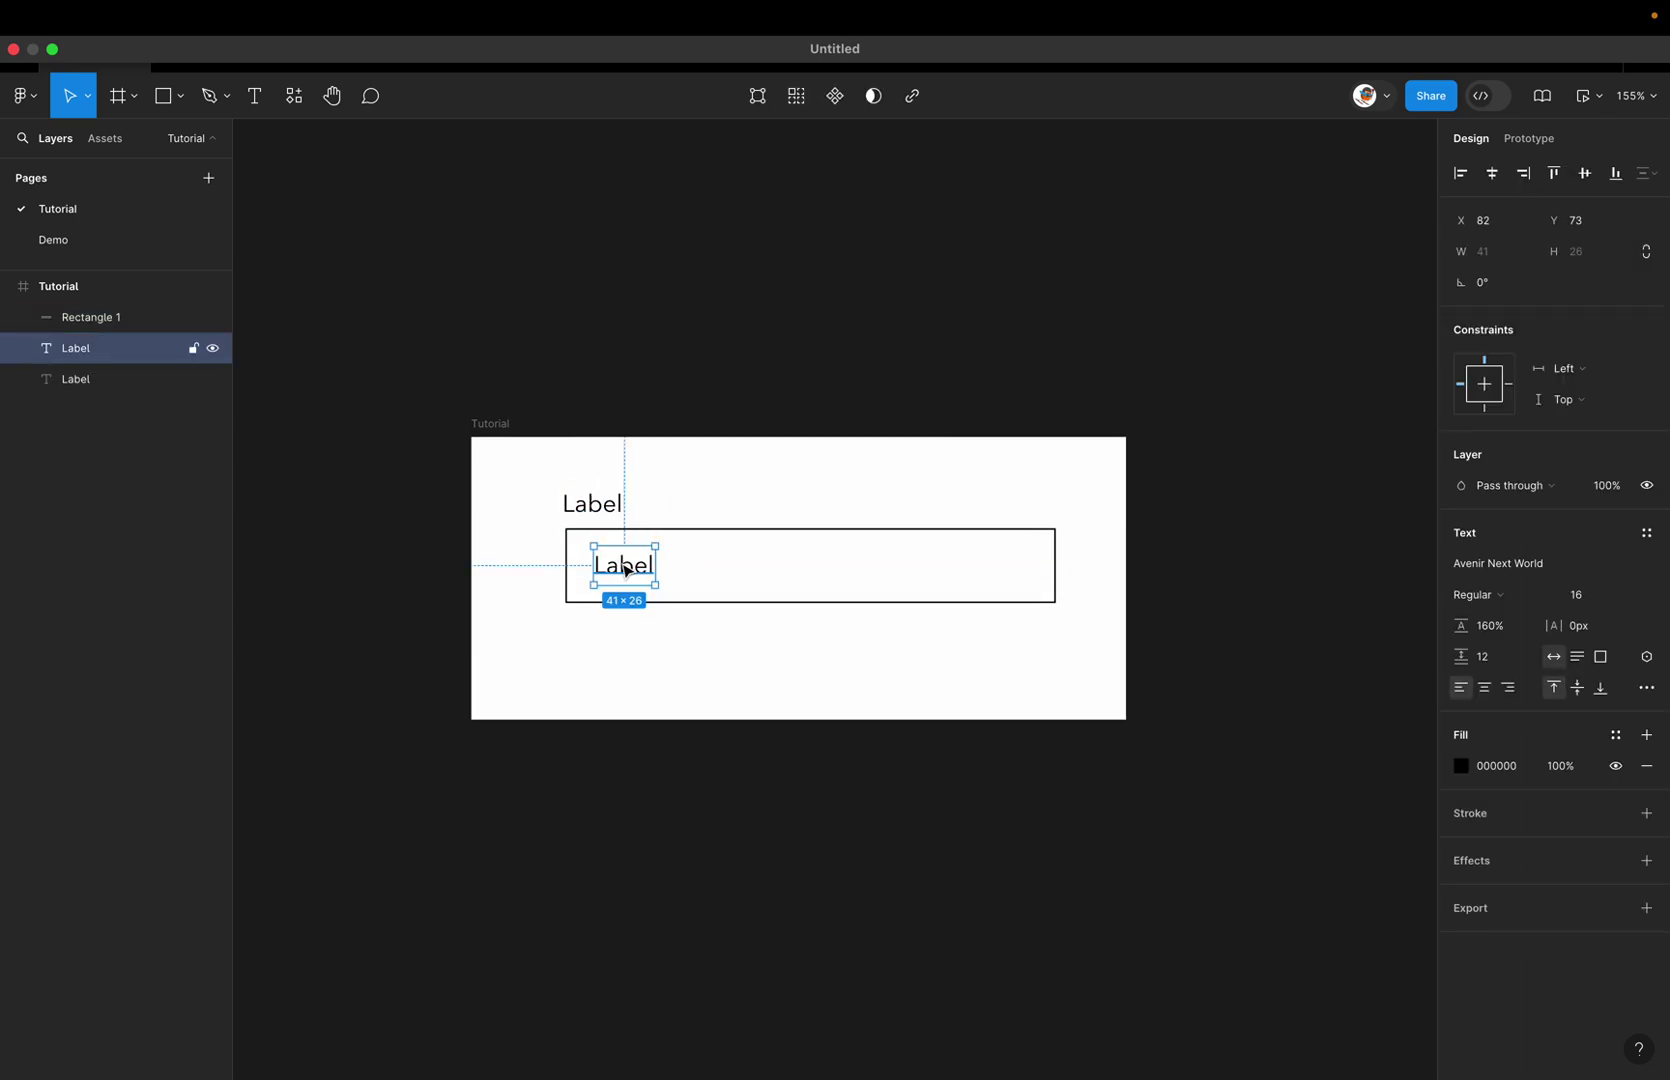
double_click(630, 566)
type("Field text")
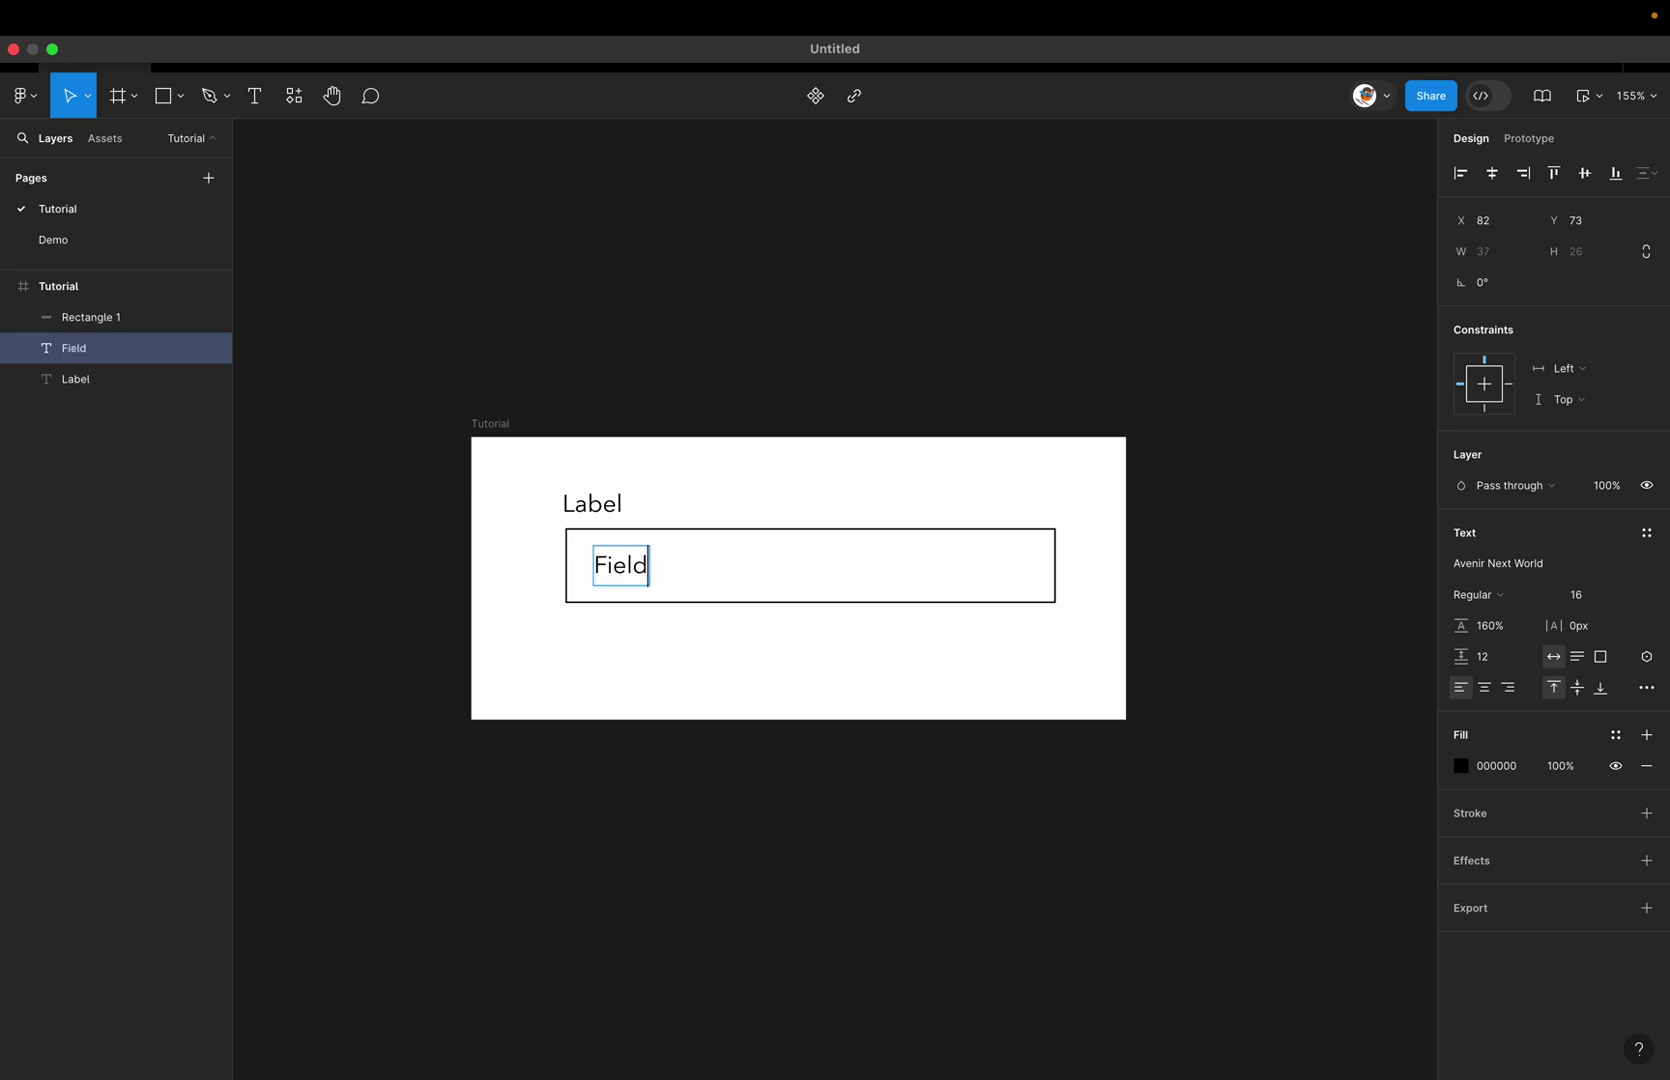
key("Escape")
left_click_drag(569, 506, 573, 512)
left_click(710, 352)
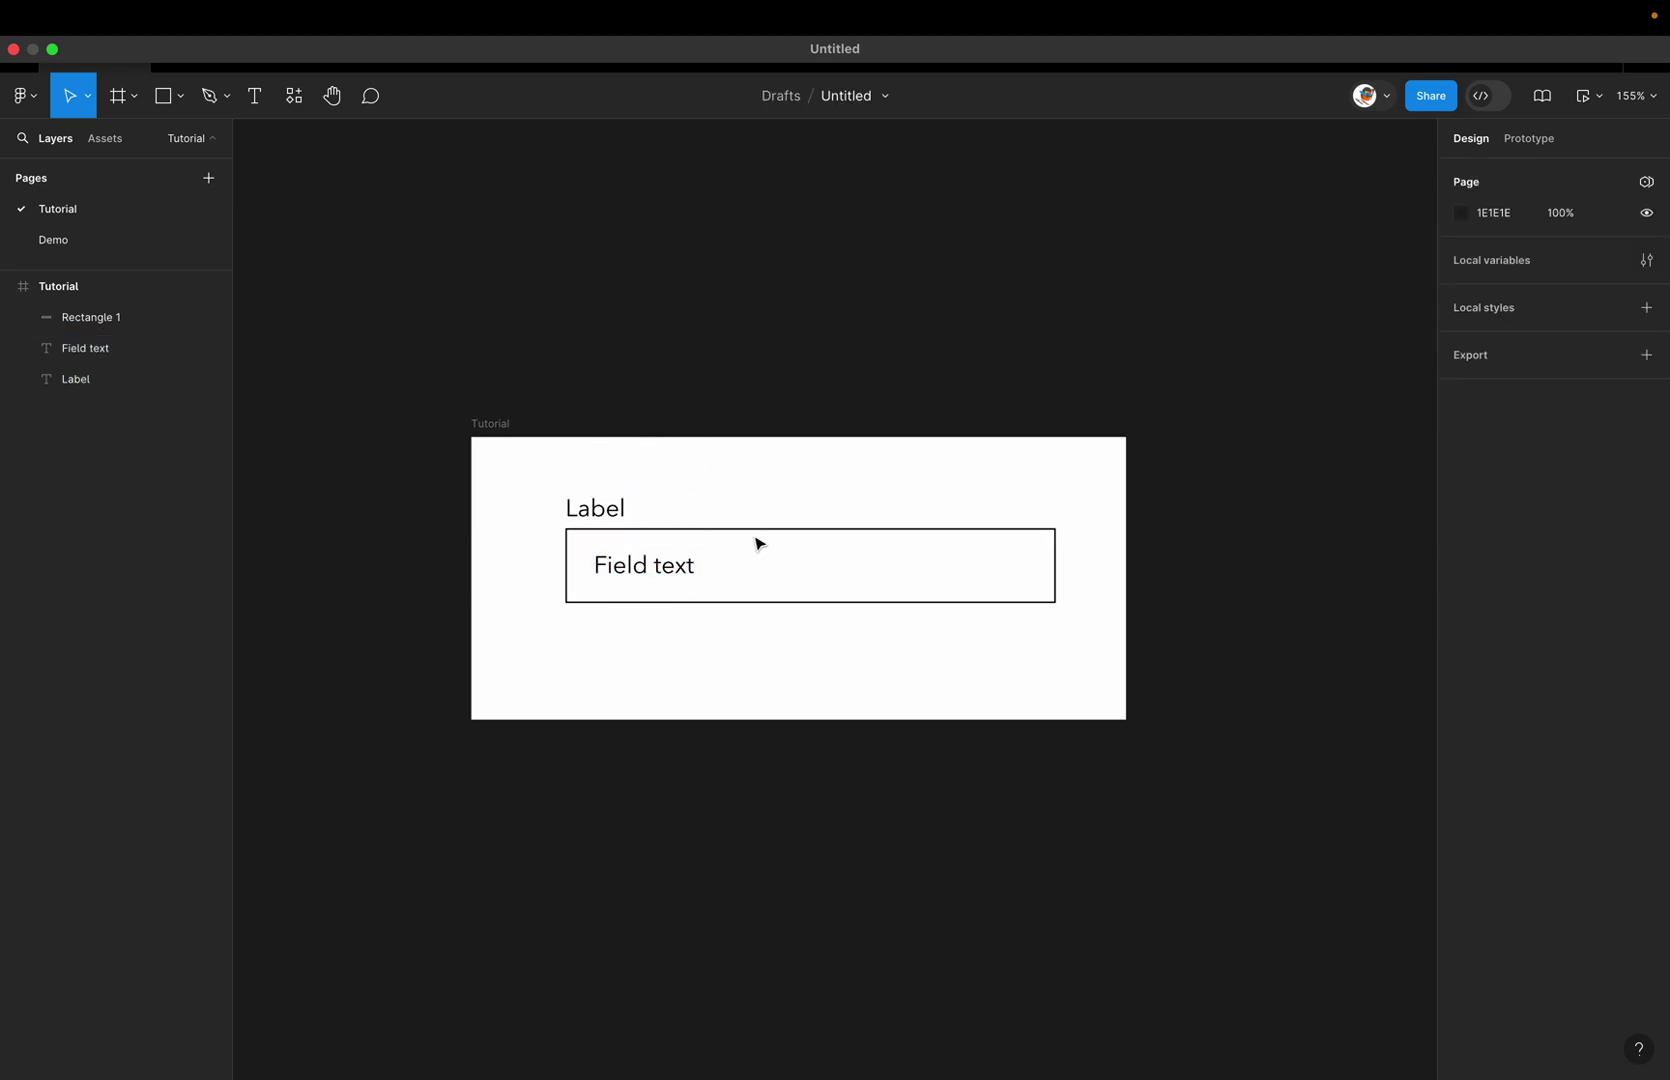
Step: Group Field text, Rectangle 1 and Label into Frame 1 and shift it up-left
left_click(647, 580)
left_click(719, 529, "shift")
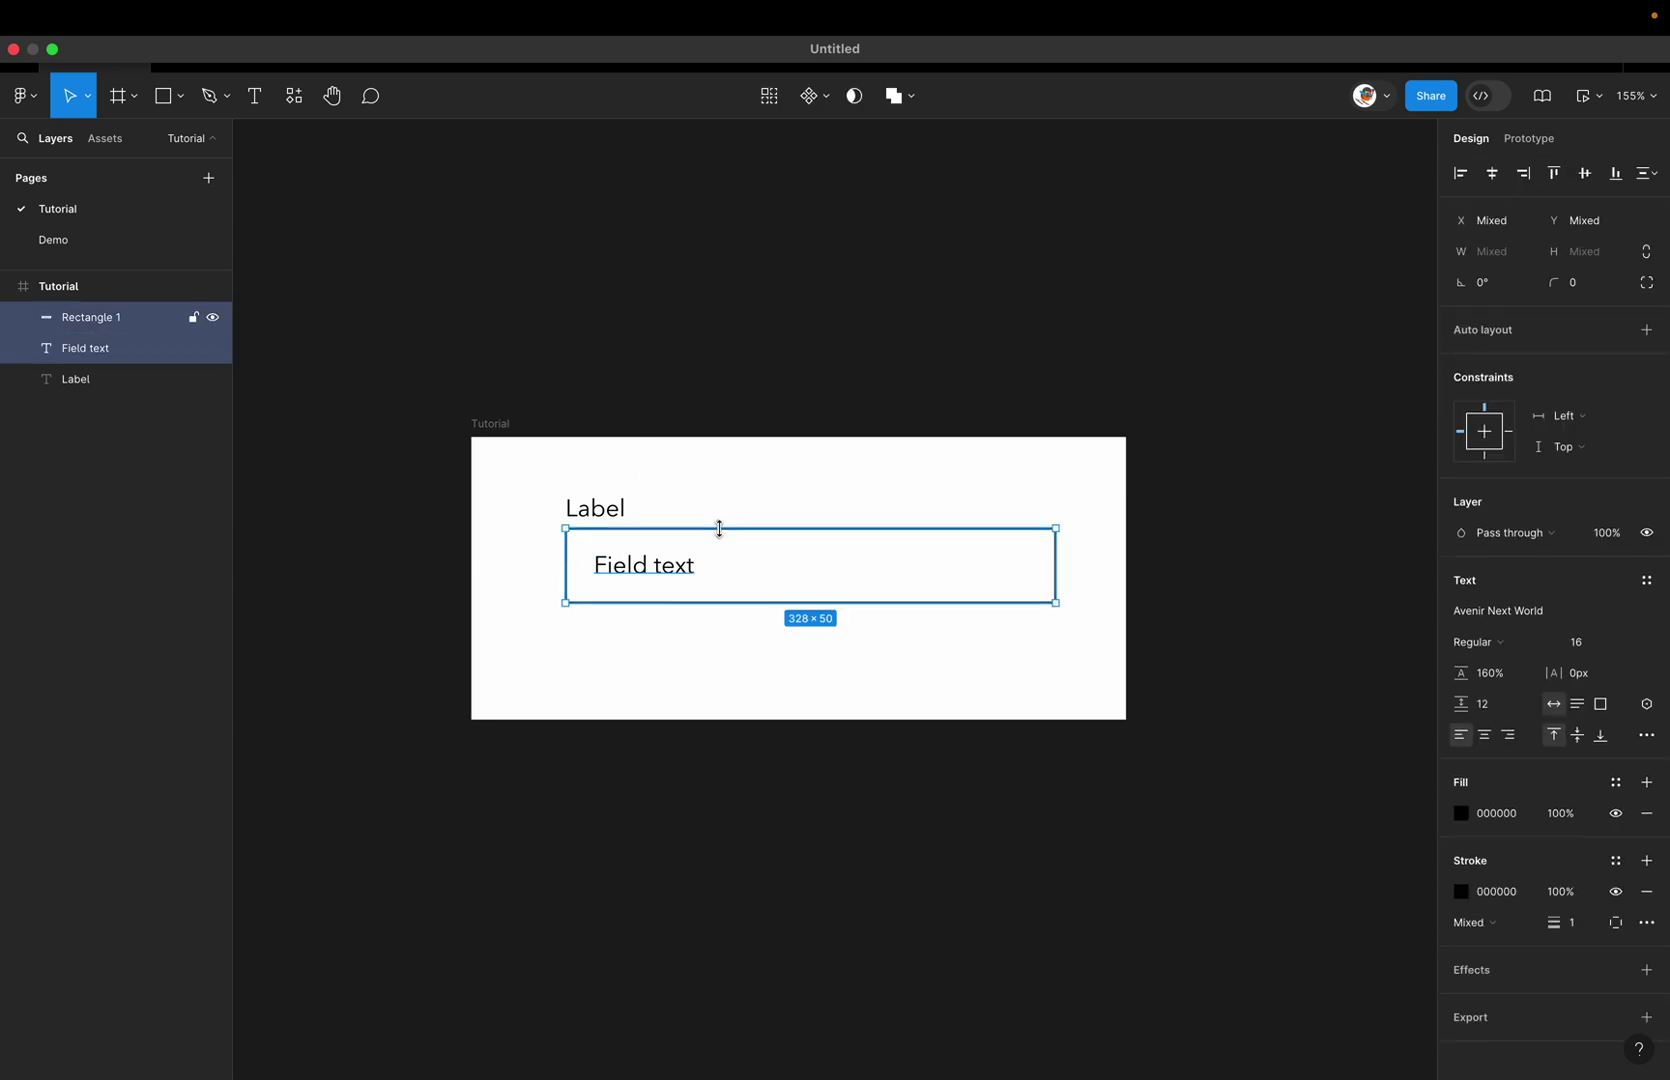
left_click(607, 514, "shift")
right_click(607, 515)
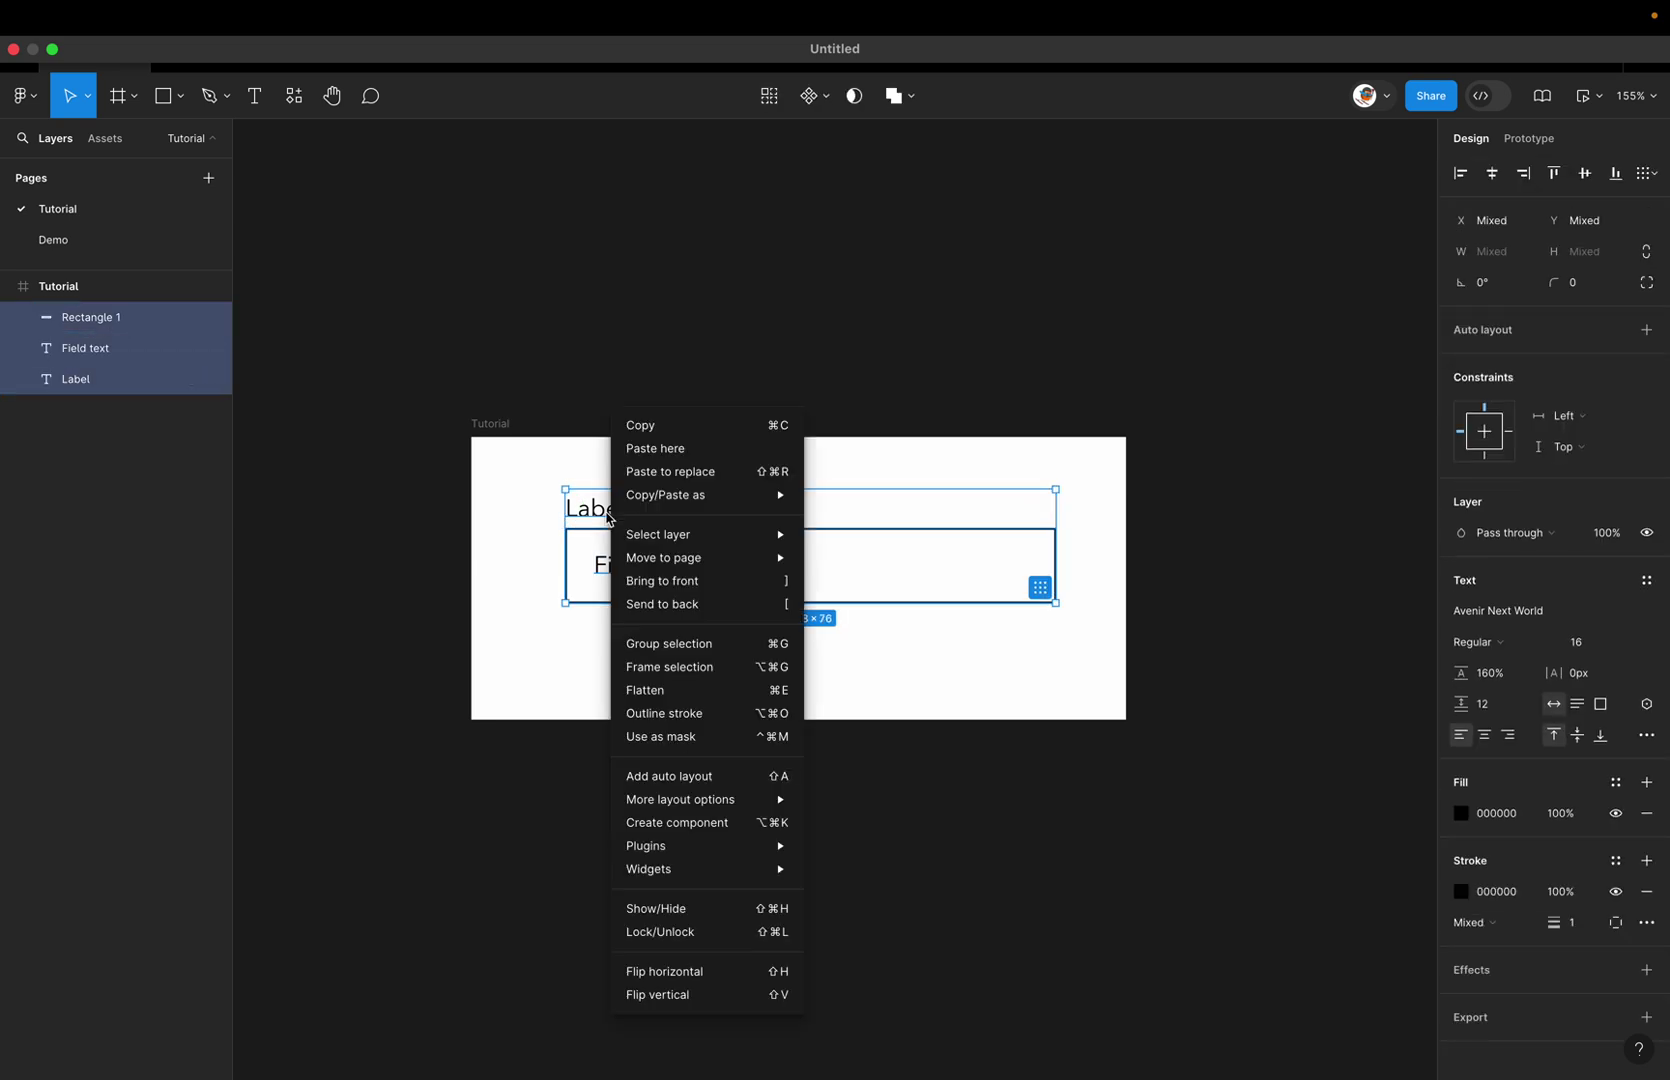
left_click(690, 667)
mouse_move(630, 530)
left_mouse_down()
mouse_move(596, 544)
mouse_move(640, 543)
left_mouse_up()
left_click(669, 368)
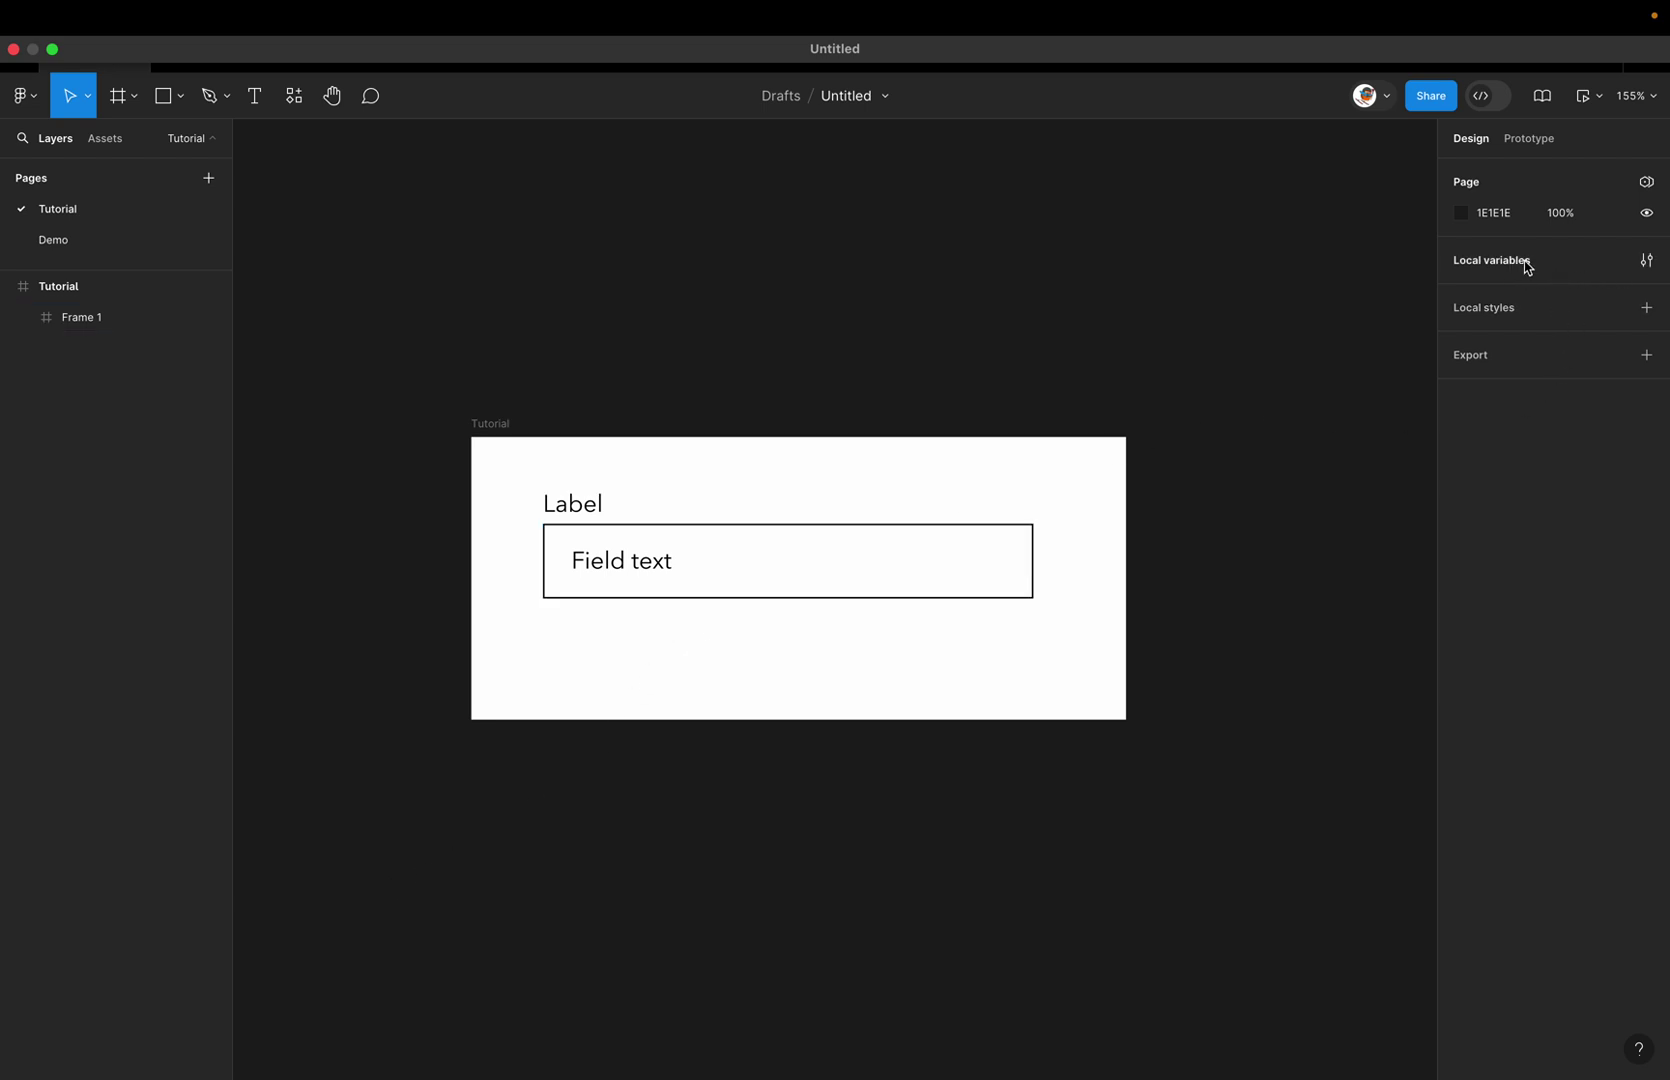
Step: Create a string variable named 'Field text' in Collection 1 and clear its default value
left_click(1645, 263)
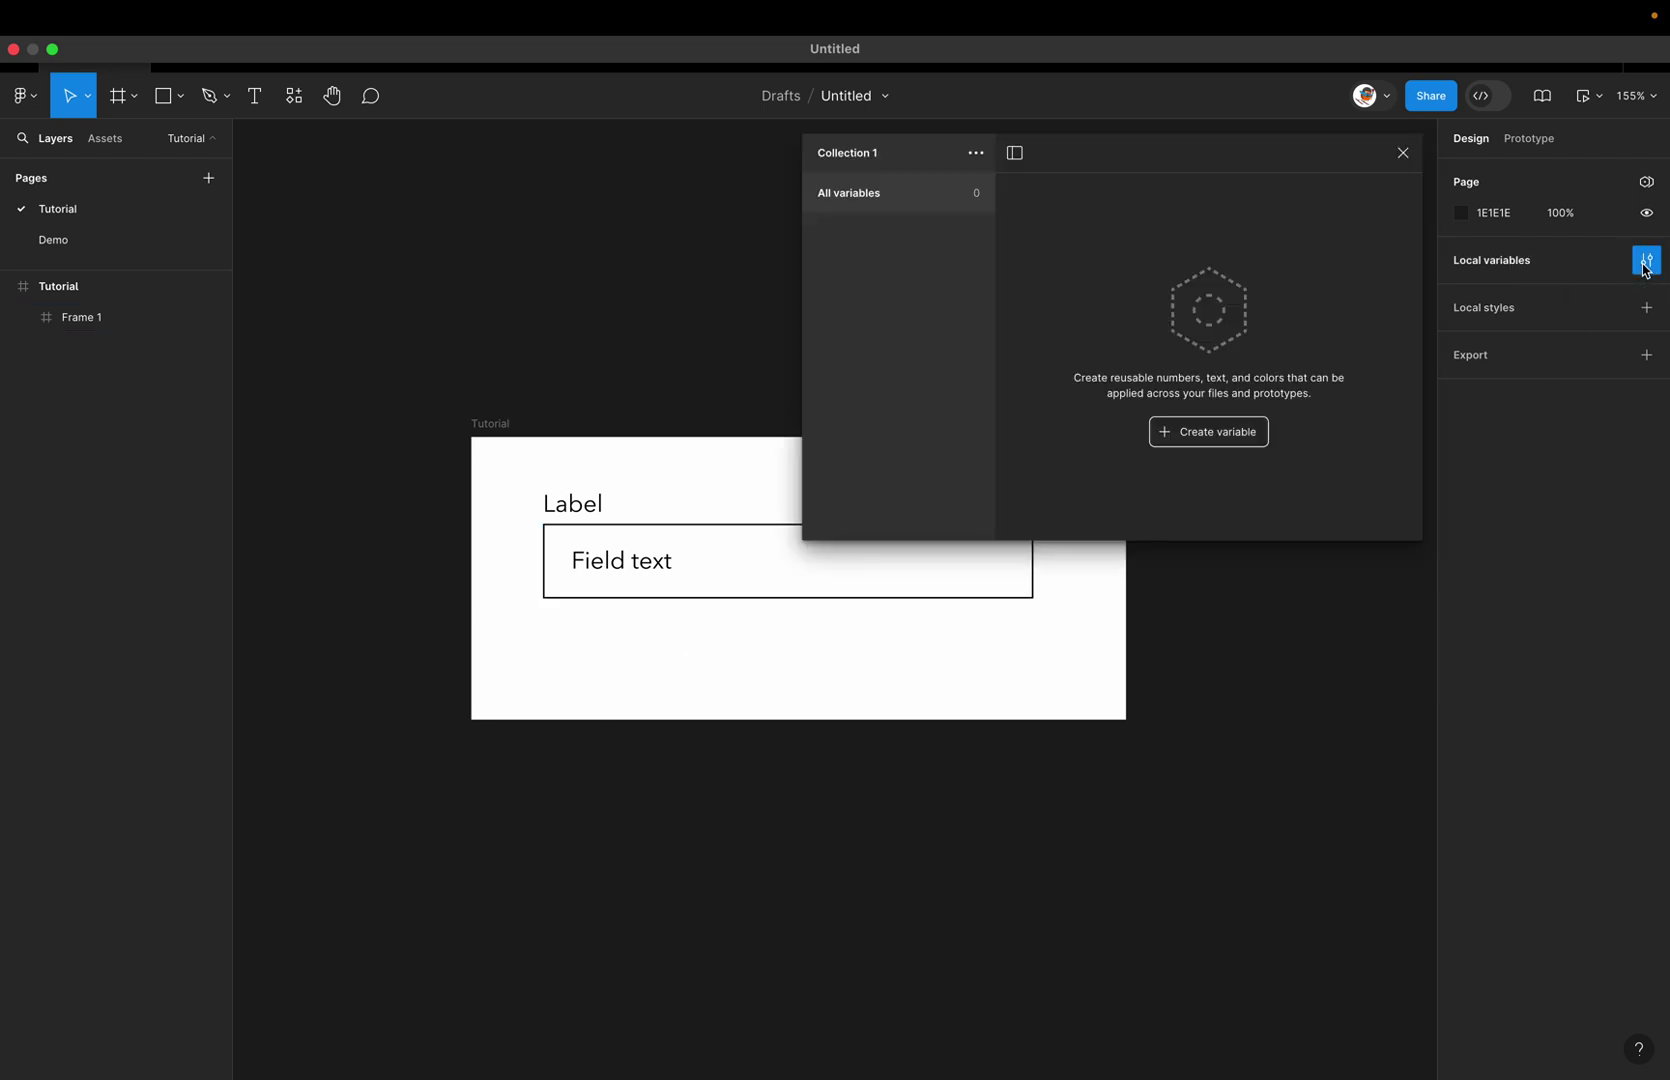
left_click(1201, 436)
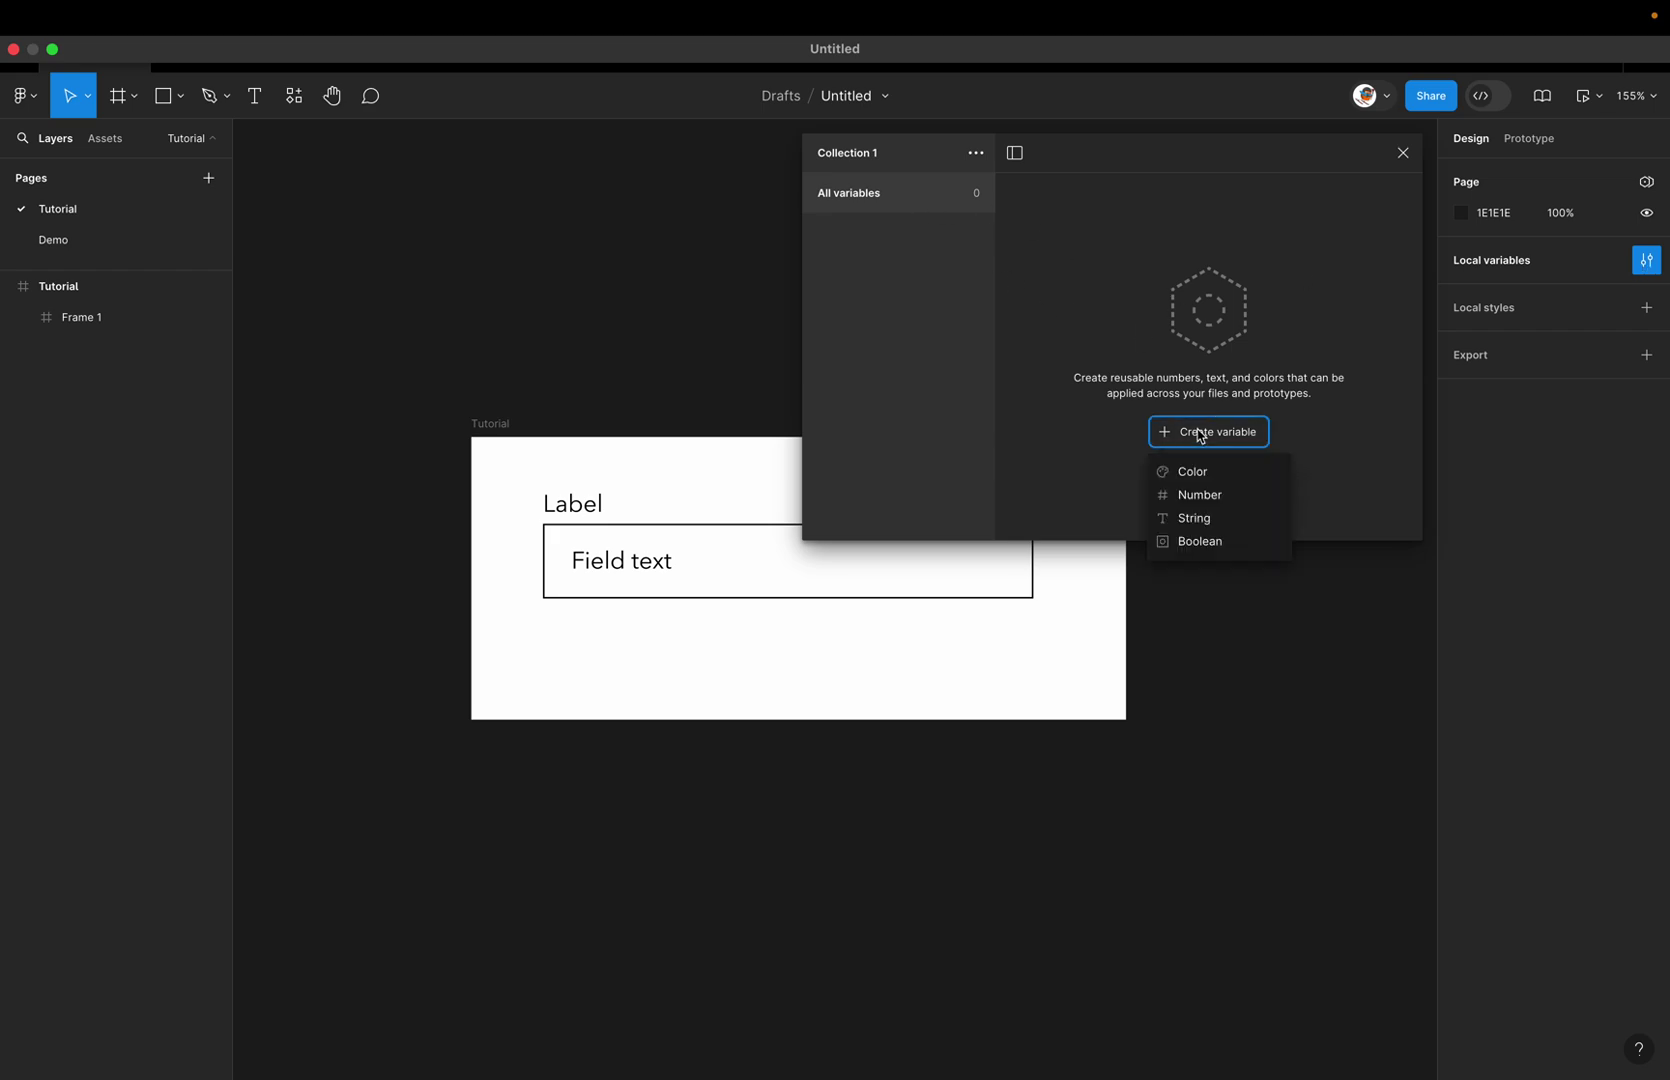
left_click(1190, 518)
type("Field text")
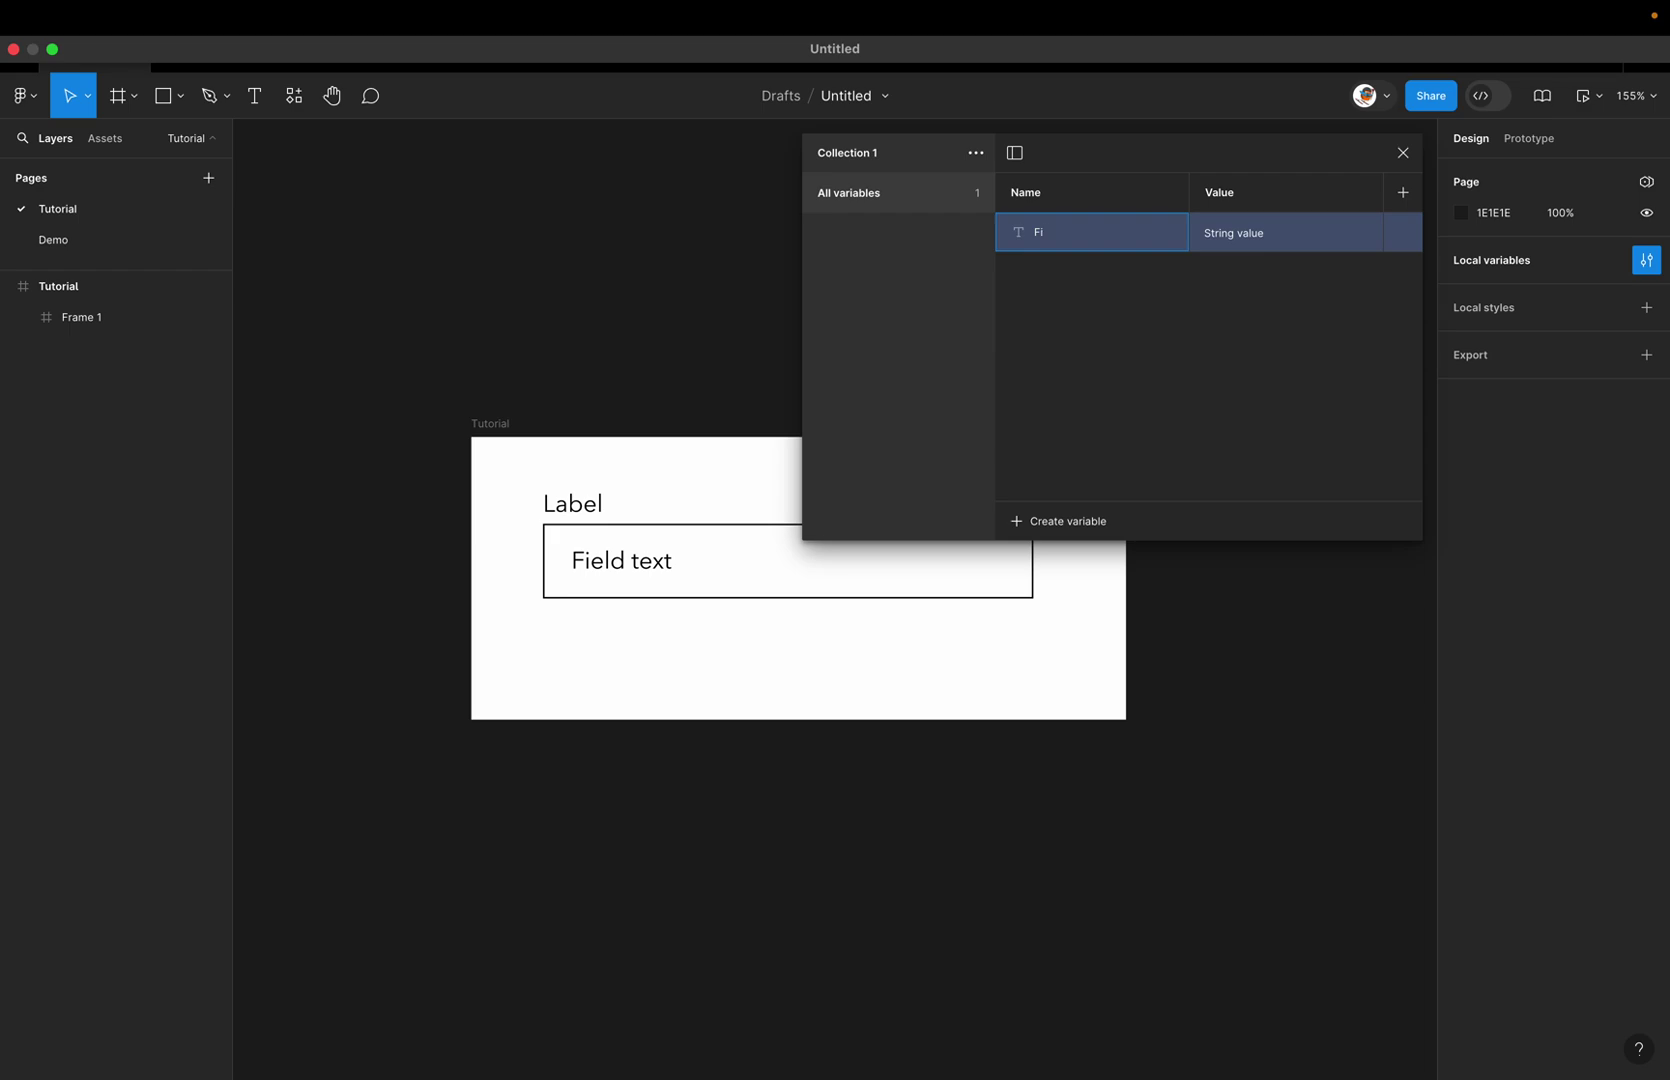
left_click(1280, 233)
key("BackSpace")
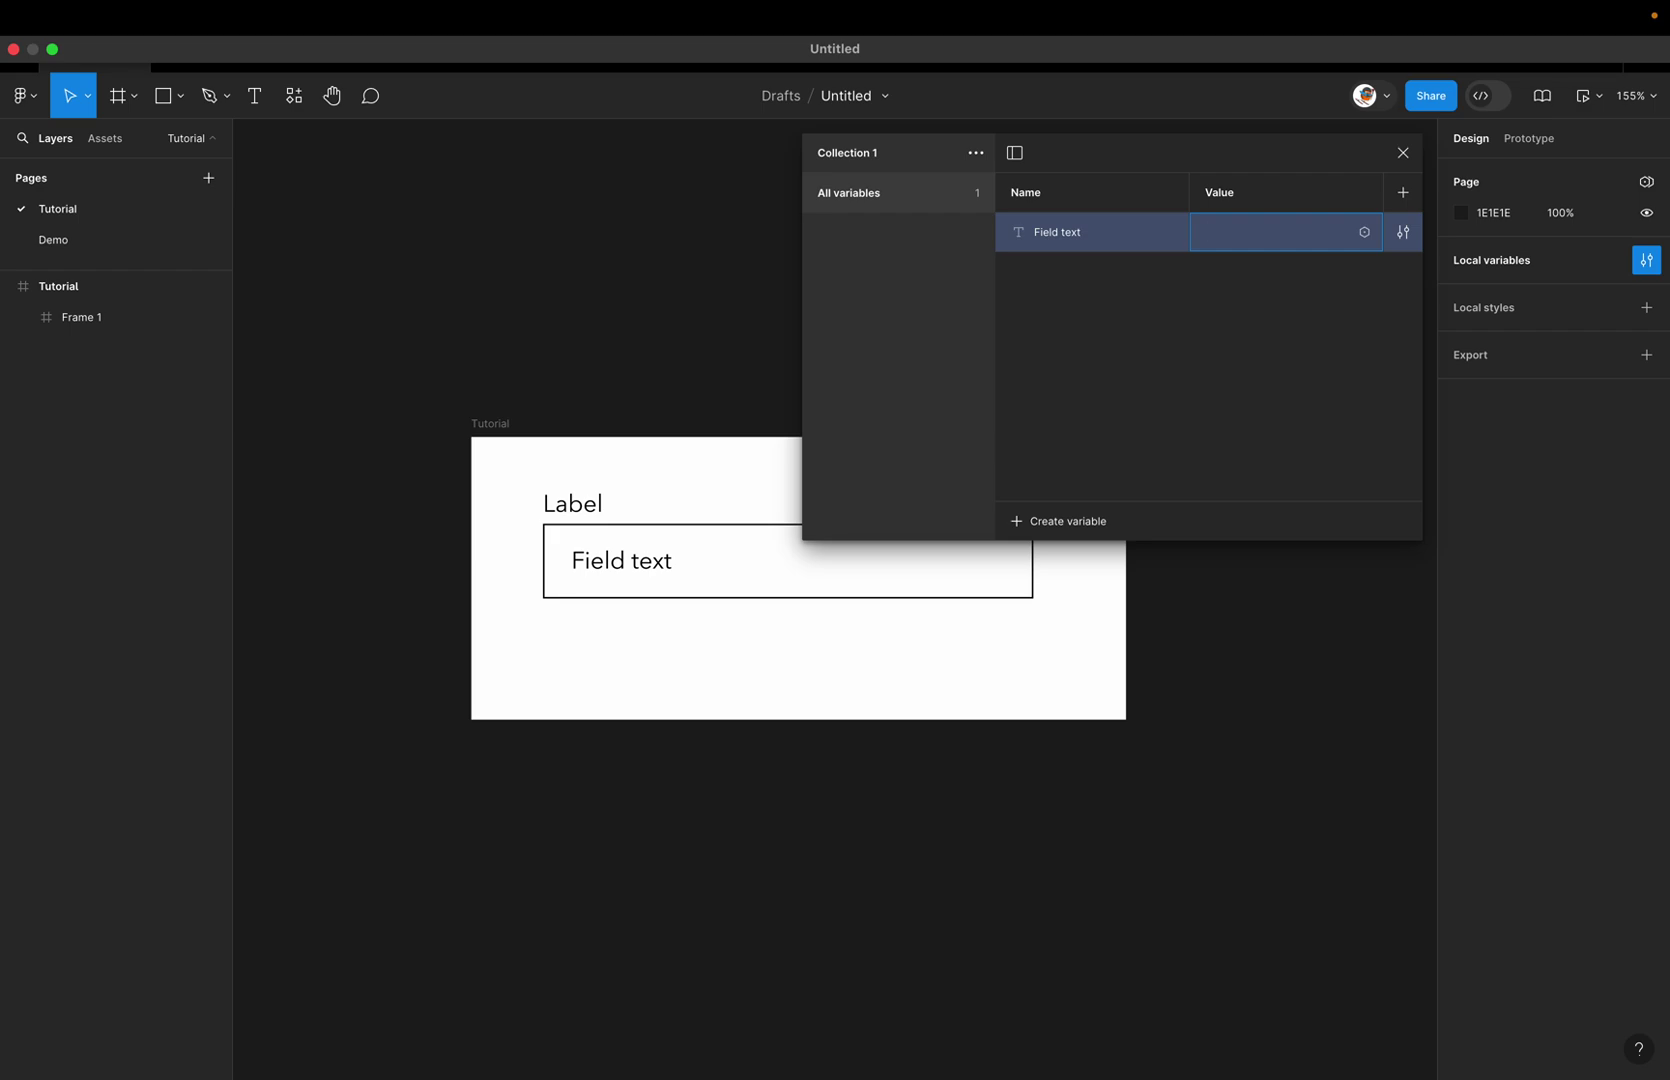
key("Escape")
left_click(1259, 232)
key("BackSpace")
left_click(1201, 405)
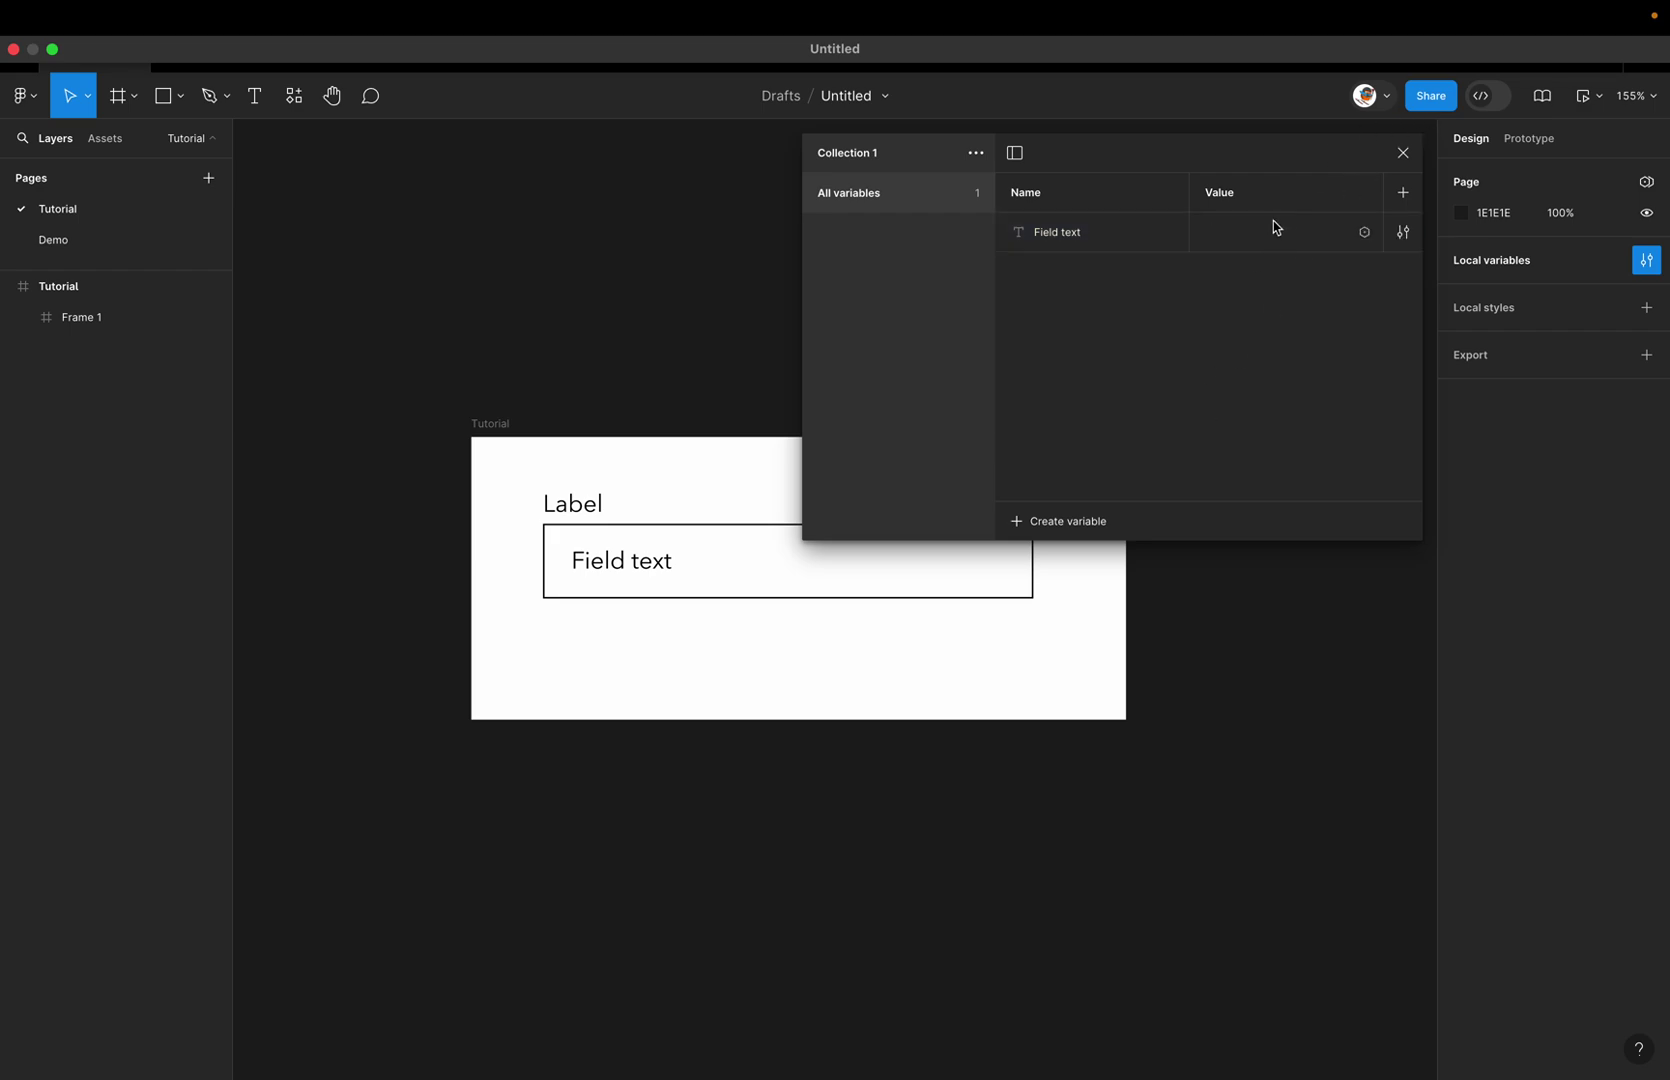
Step: Bind the box's text layer to the 'Field text' variable, then select Frame 1
left_click(1406, 152)
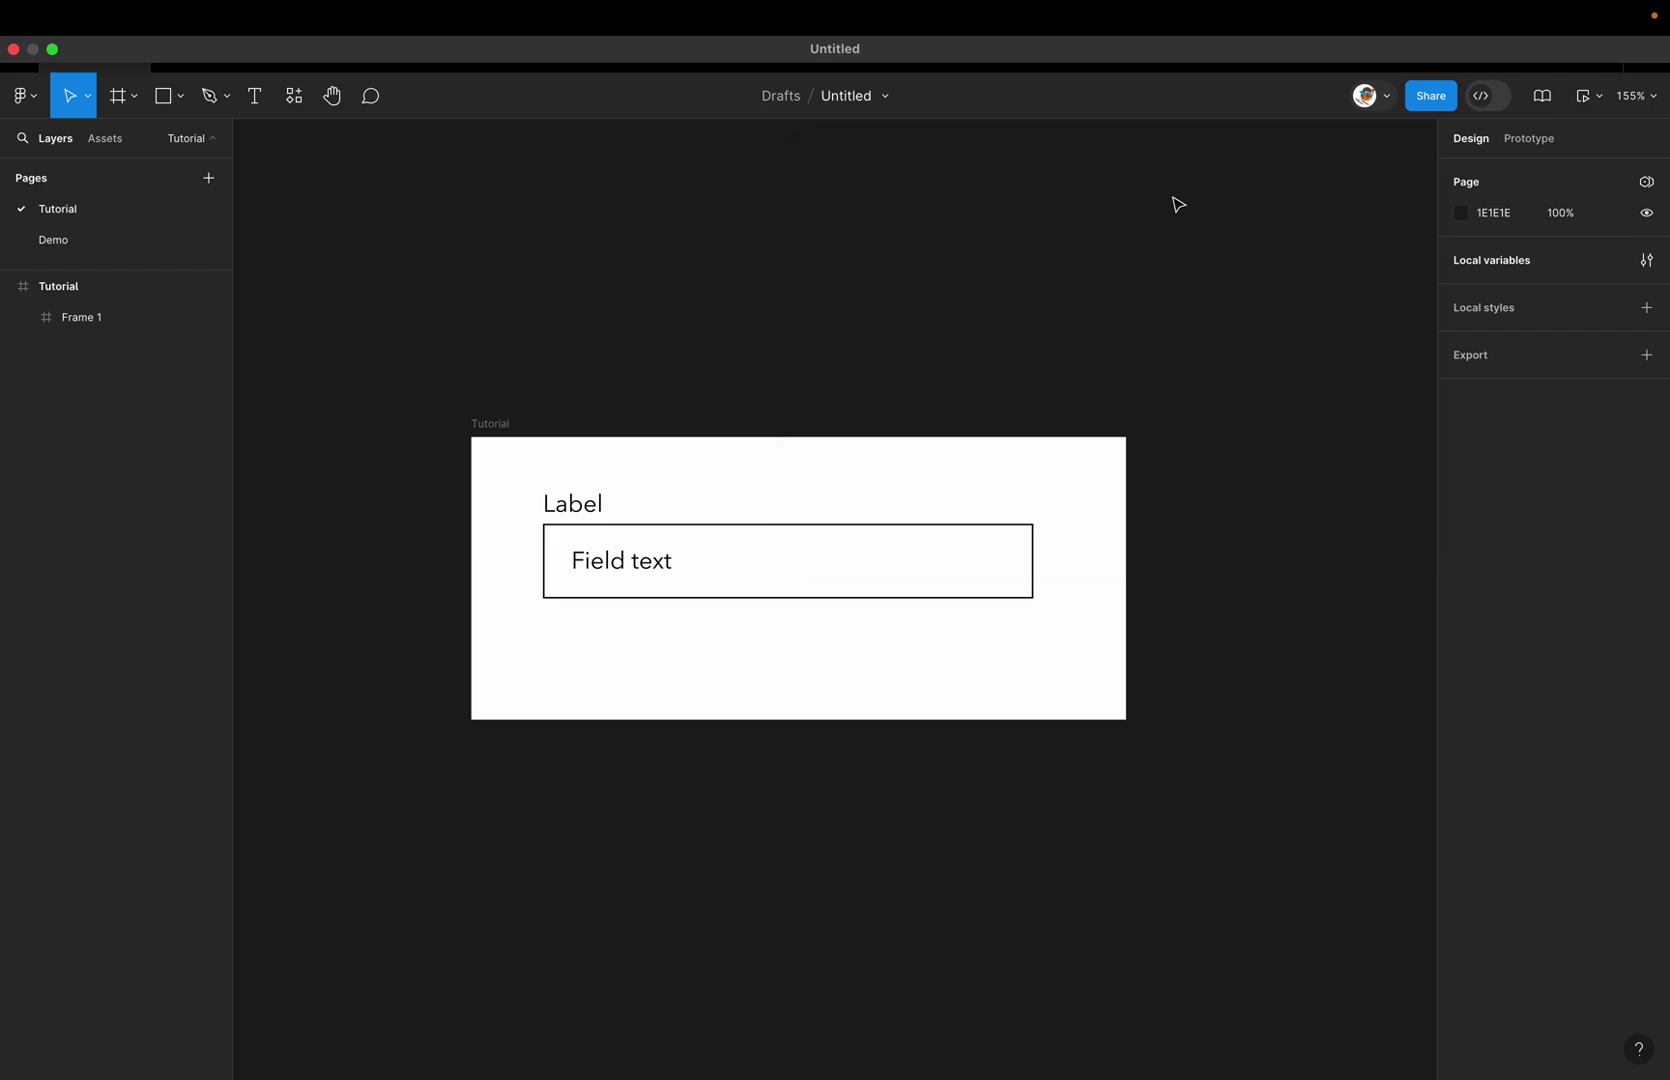
double_click(649, 569)
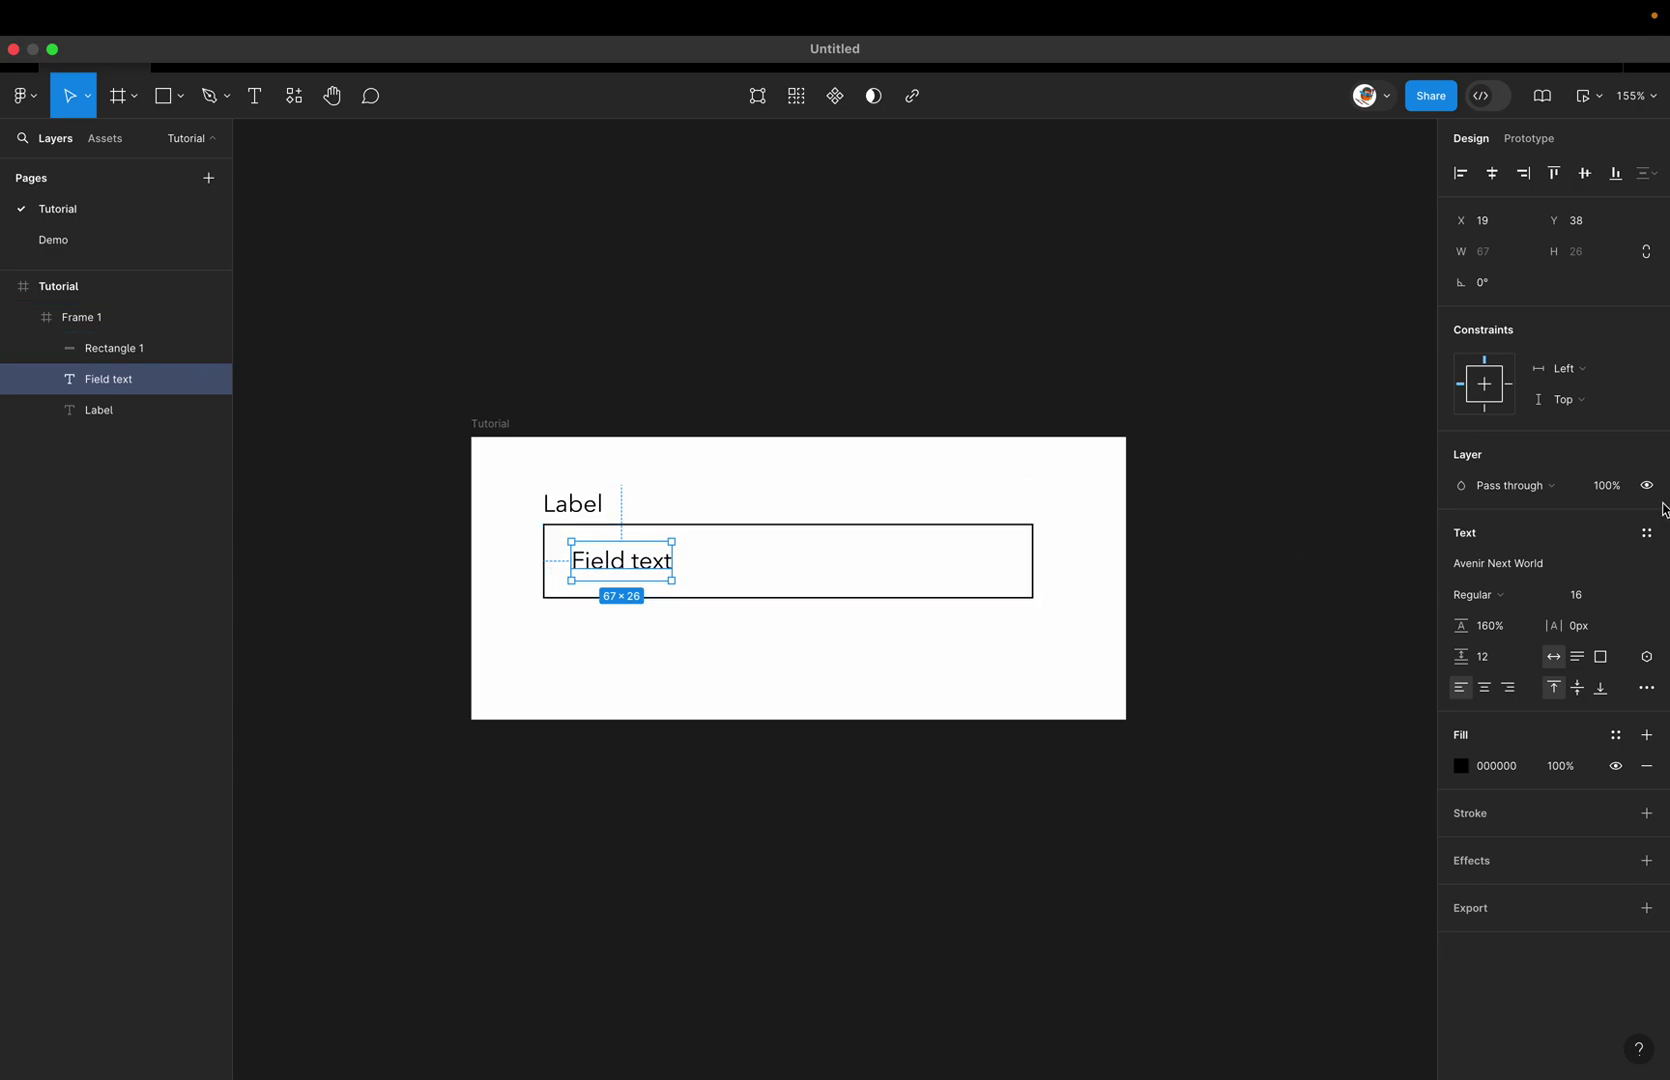
left_click(1648, 661)
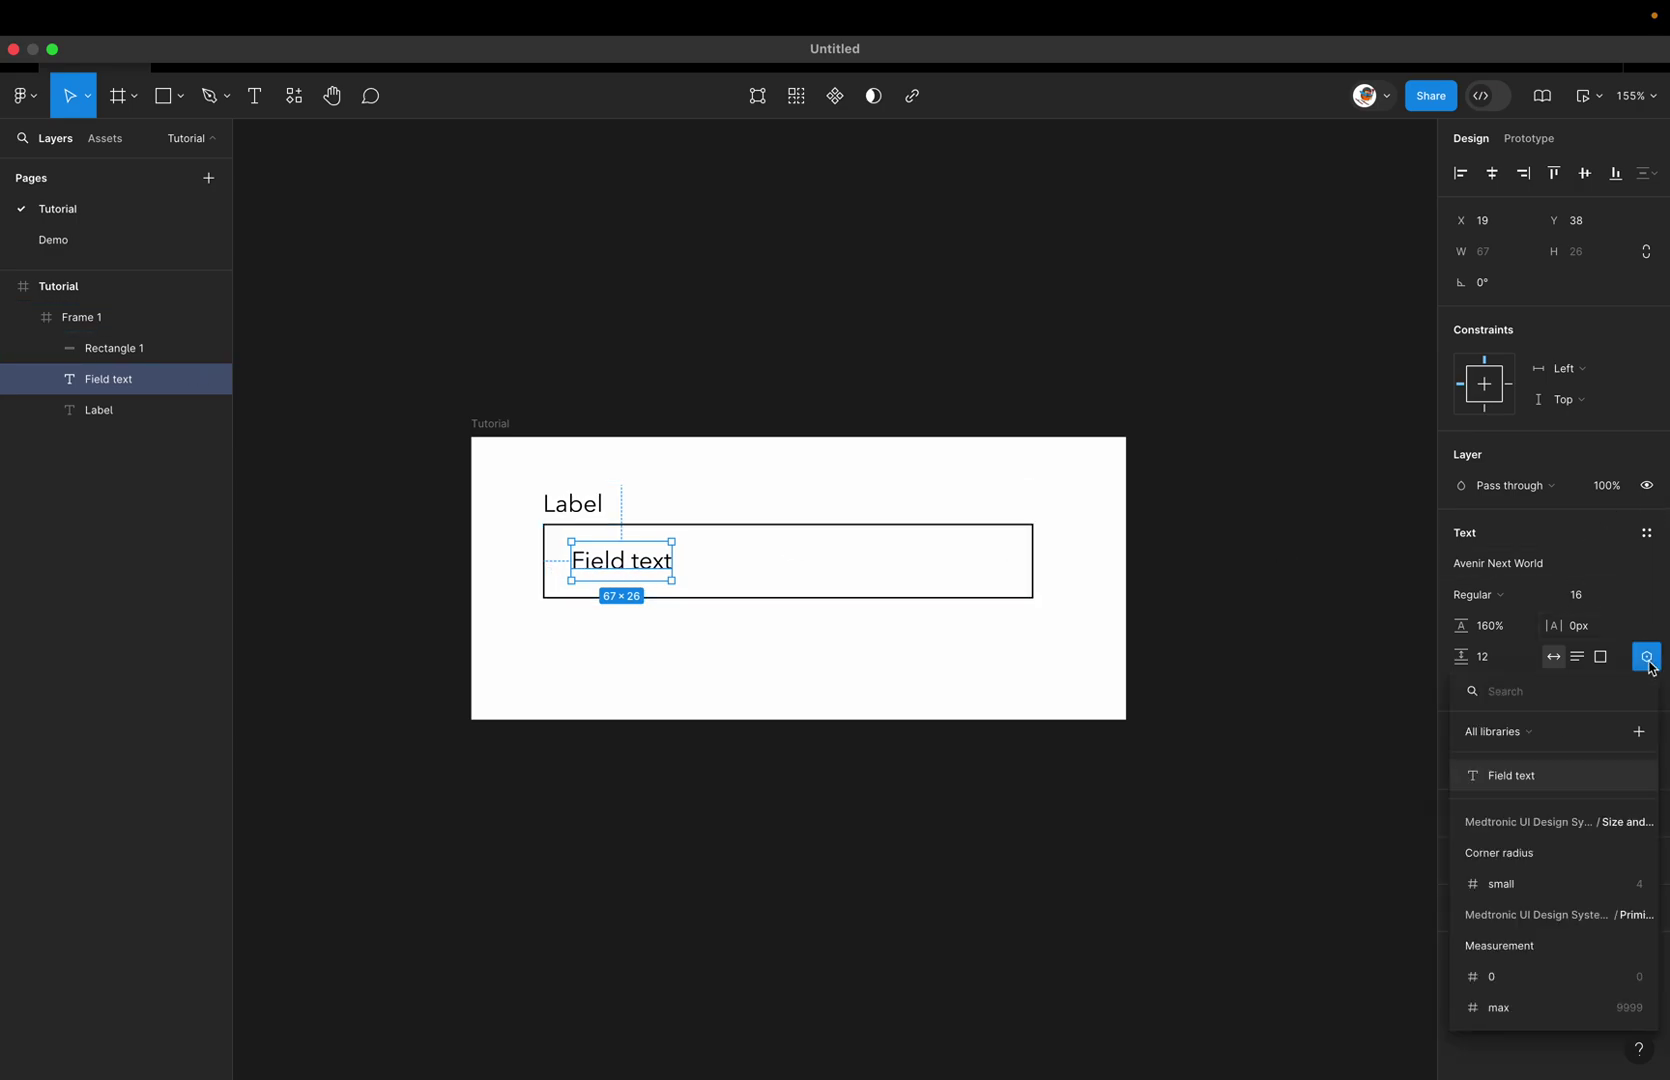
left_click(1515, 778)
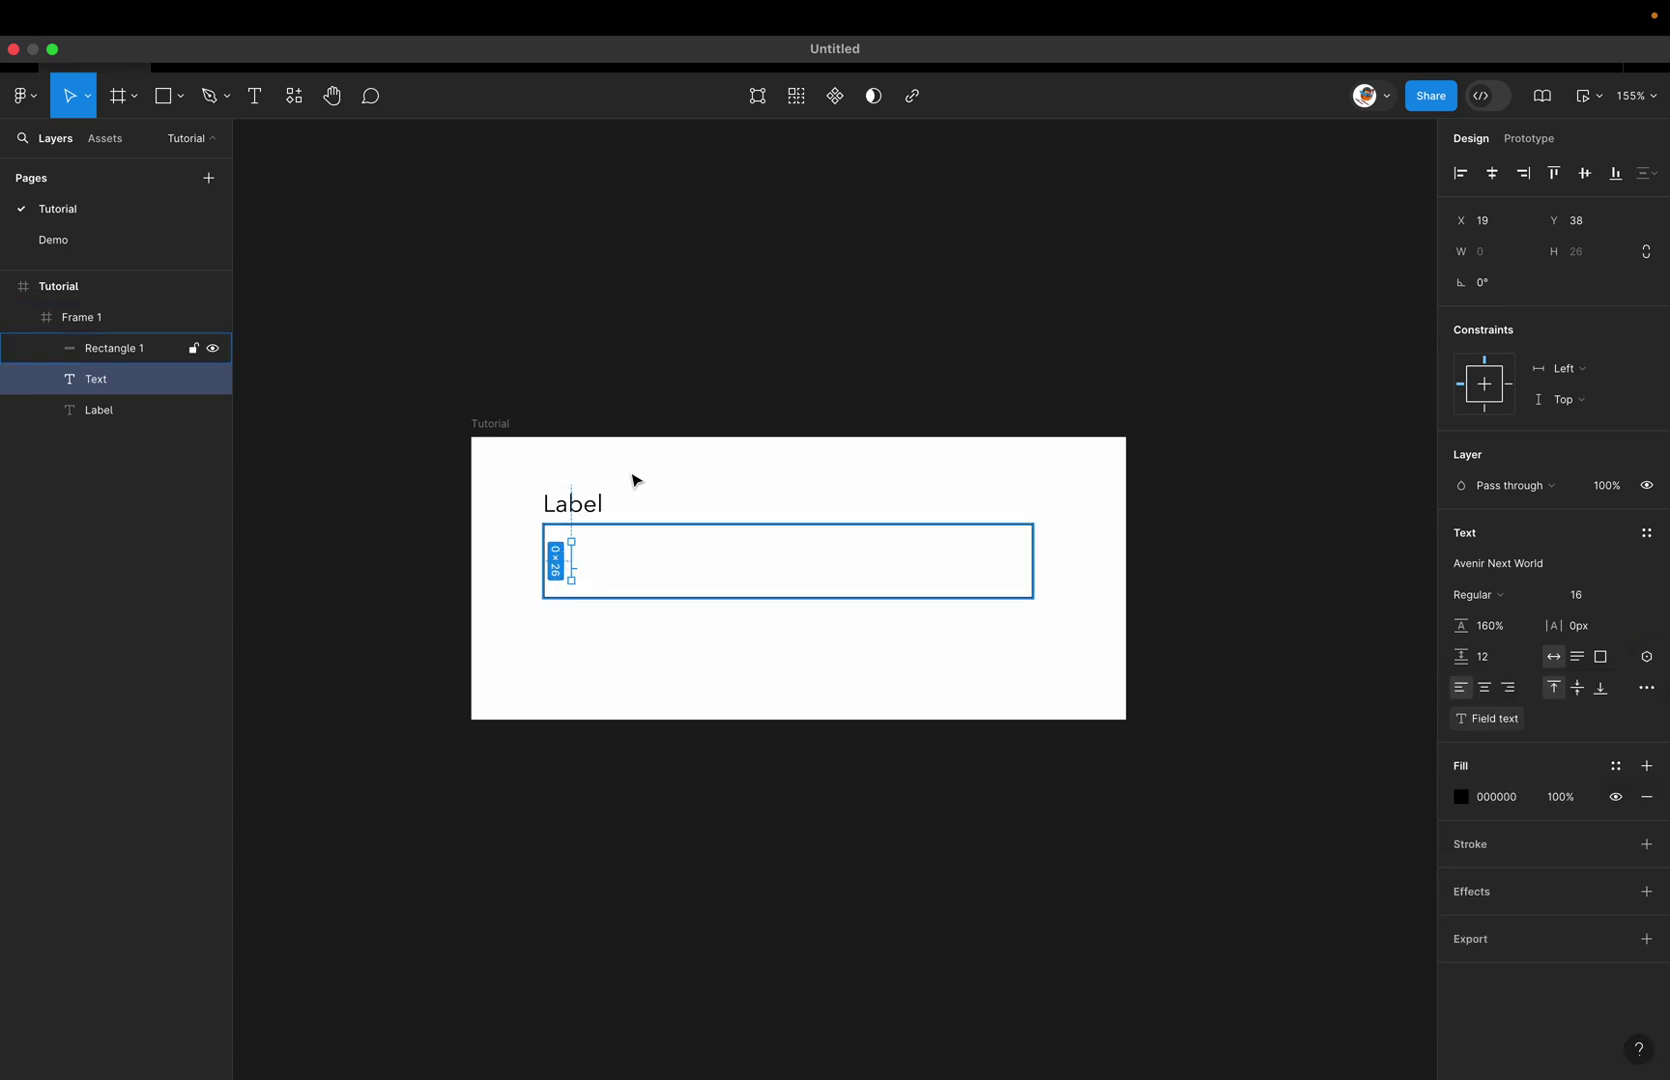
left_click(671, 388)
left_click(581, 564)
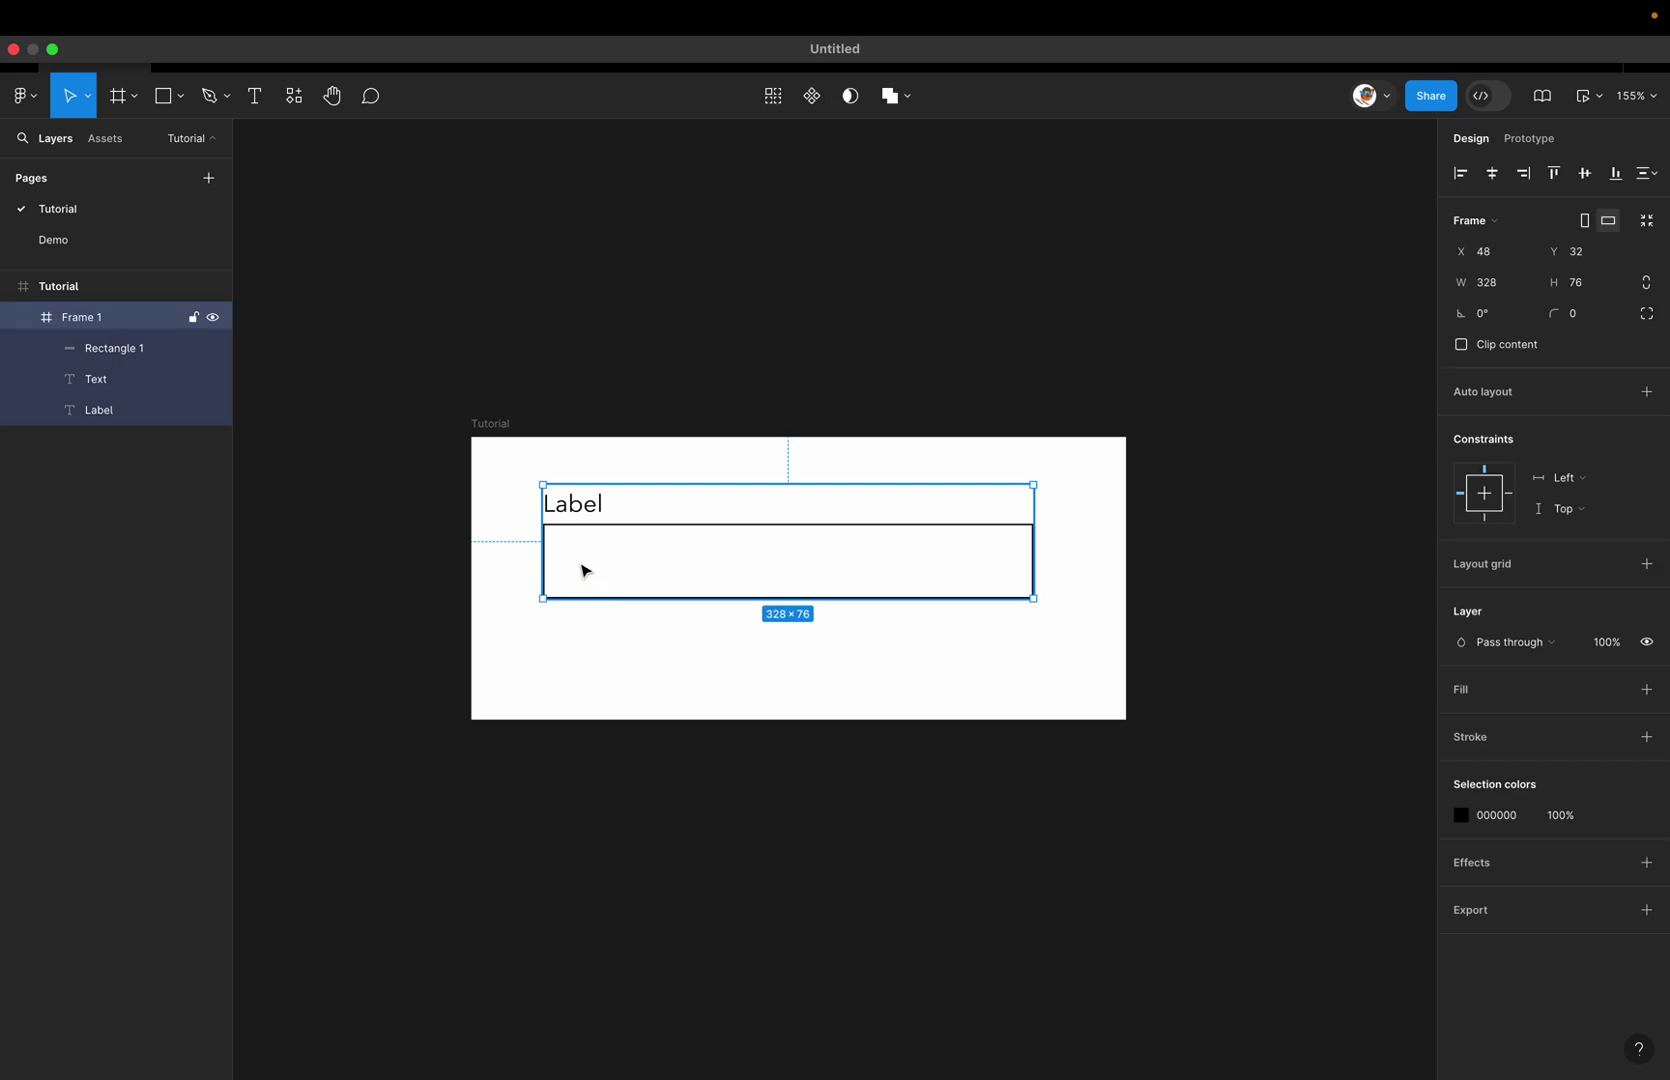
Step: Add a Key (A) prototype interaction to Frame 1
left_click(682, 373)
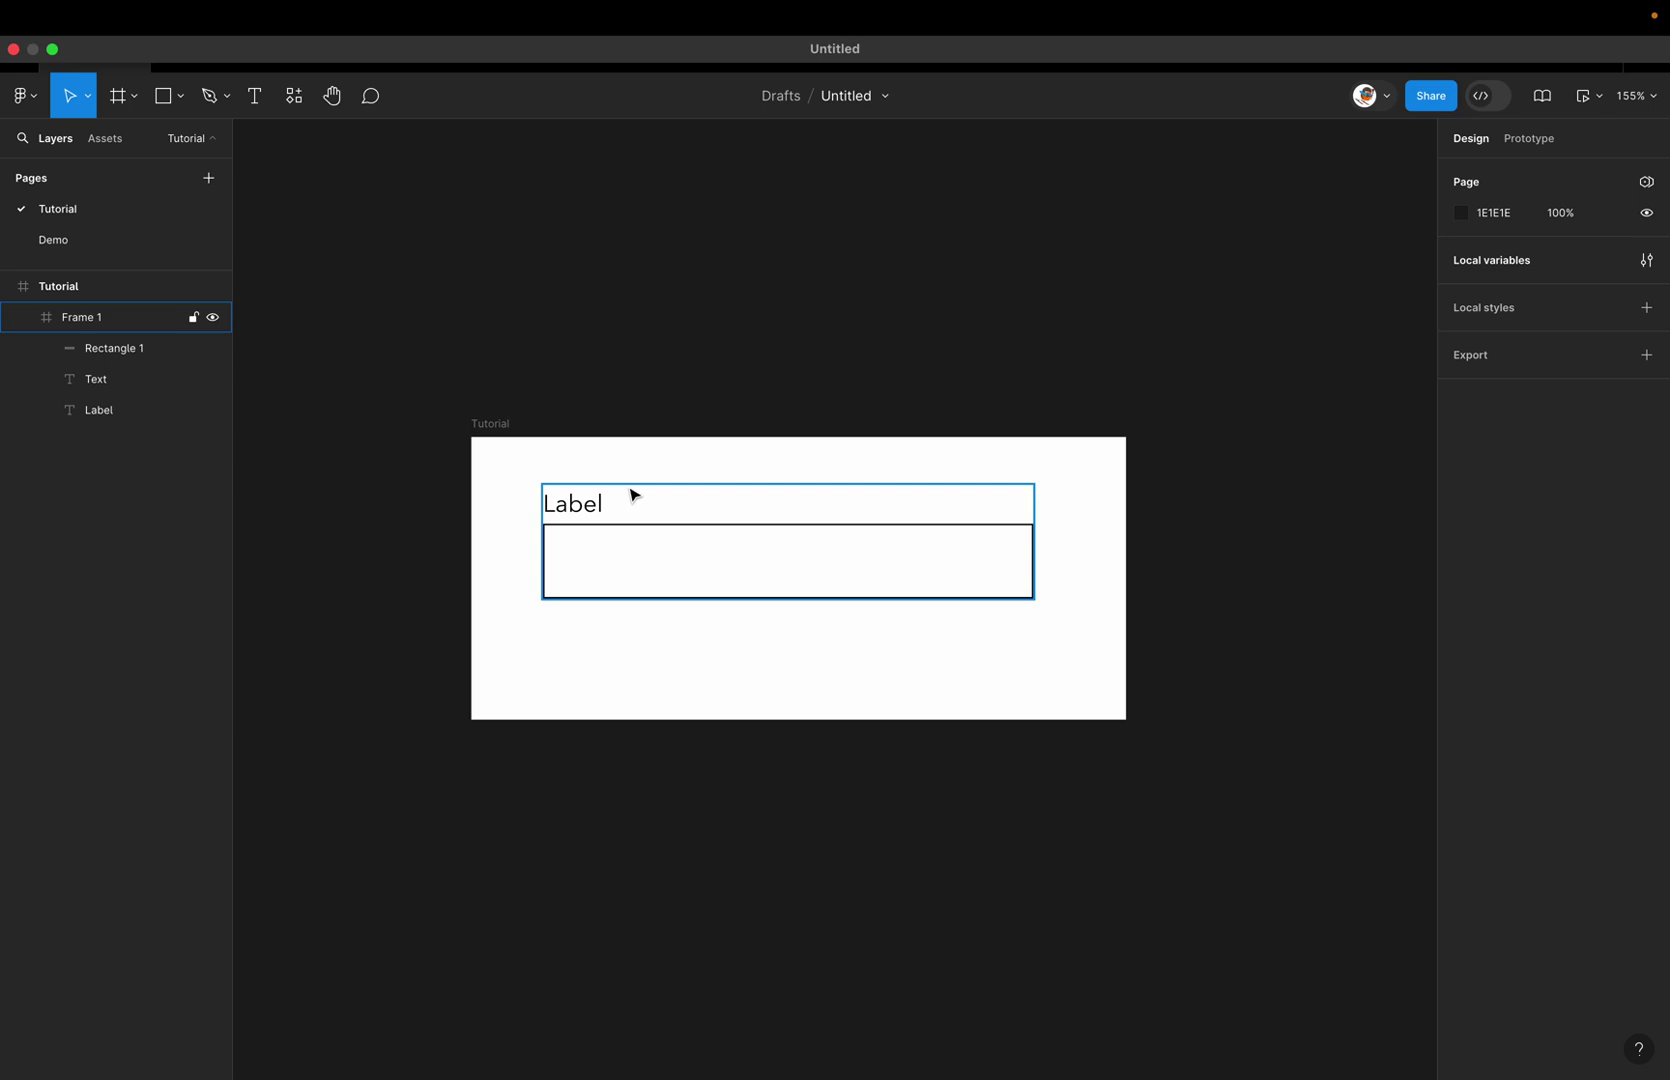
left_click(641, 563)
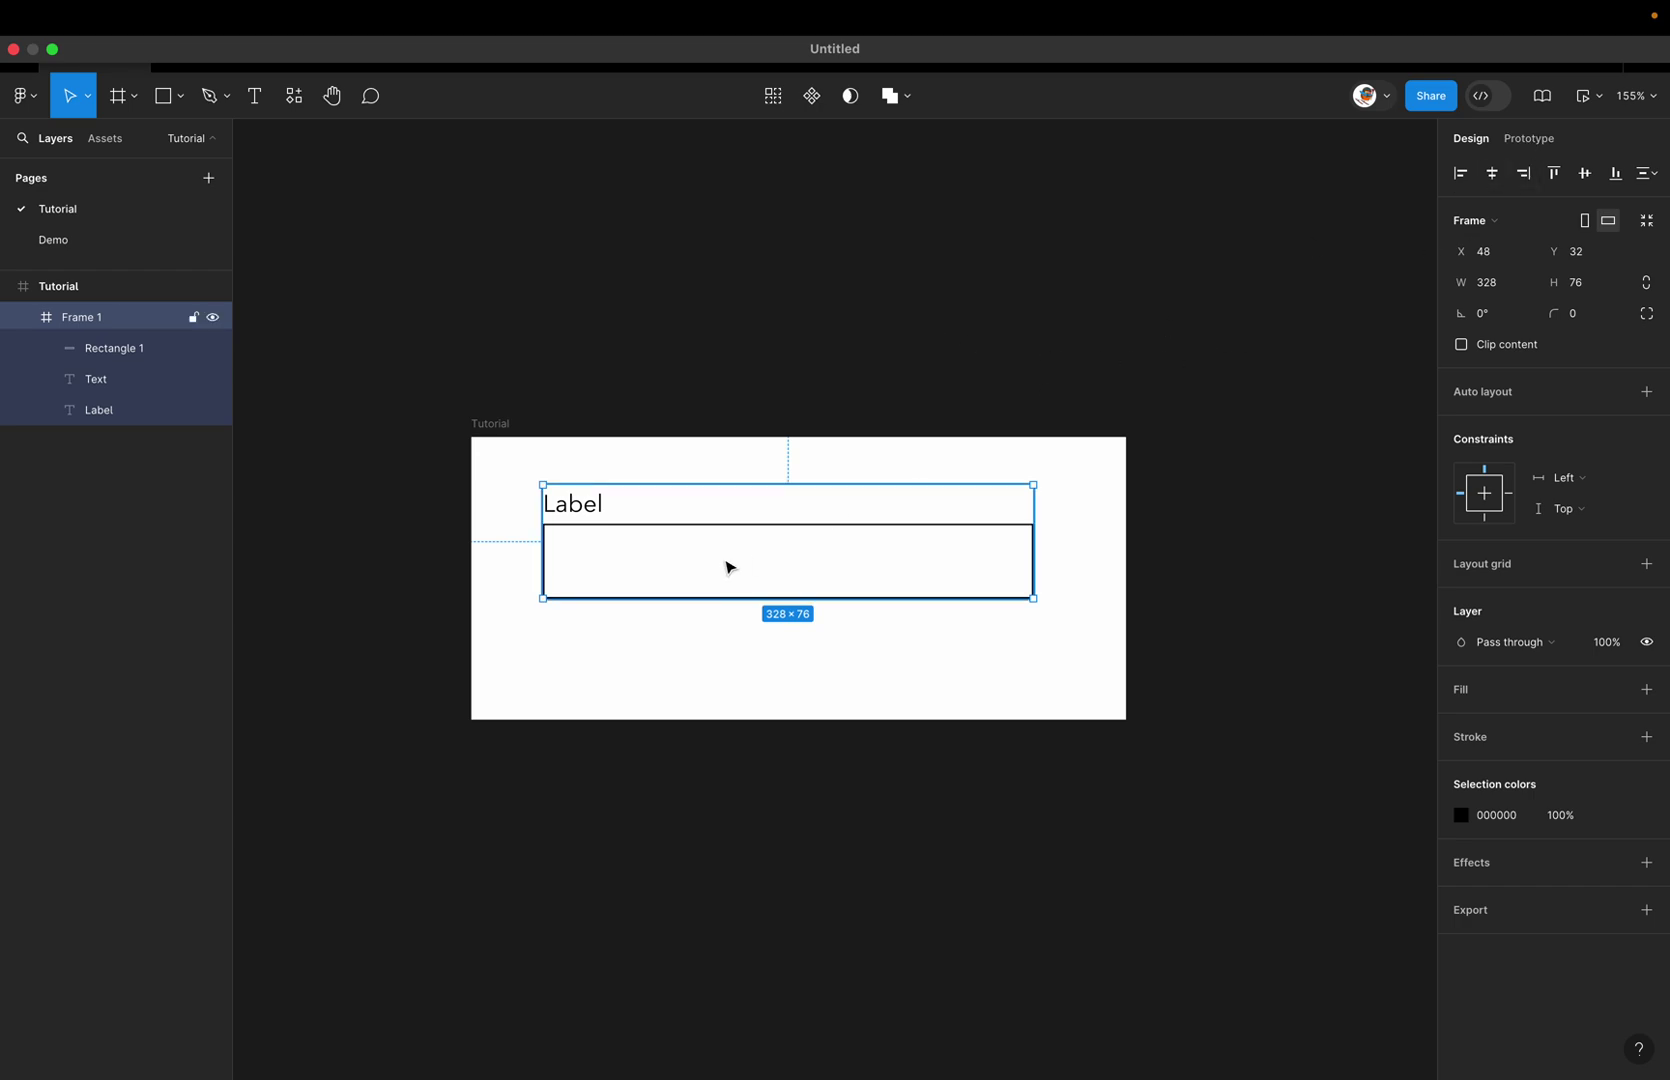
left_click(1530, 146)
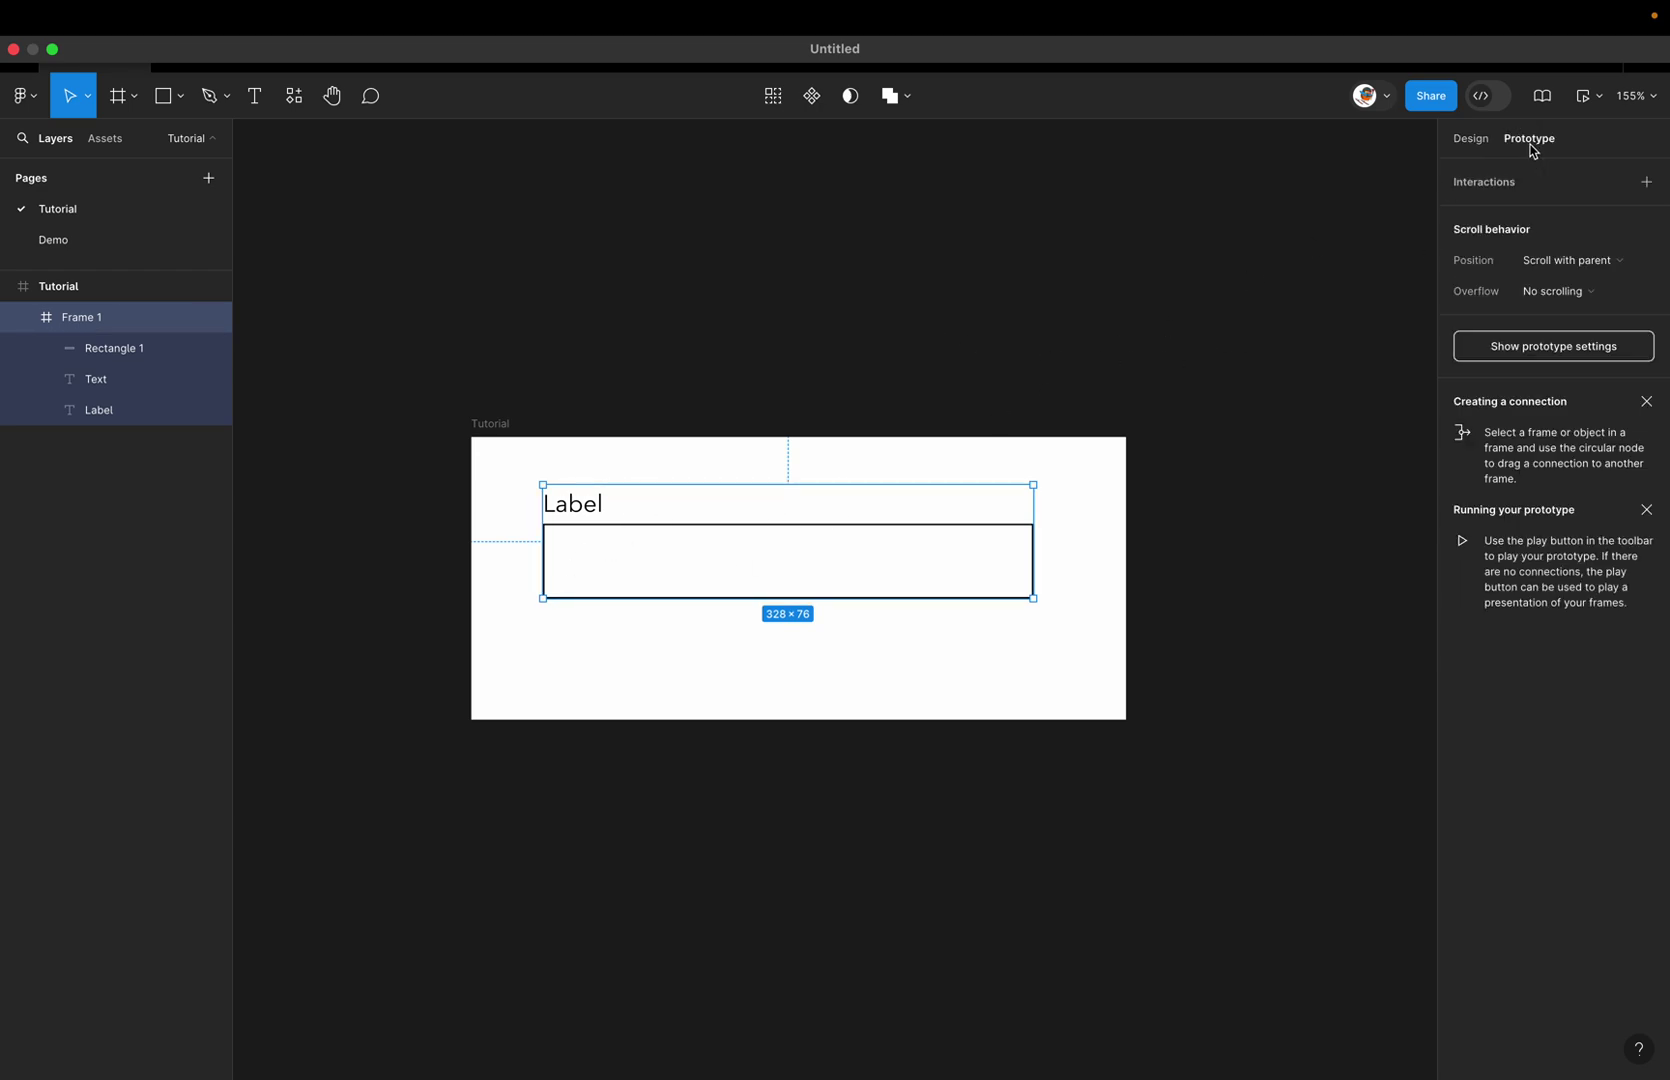
left_click(1646, 182)
left_click(1273, 210)
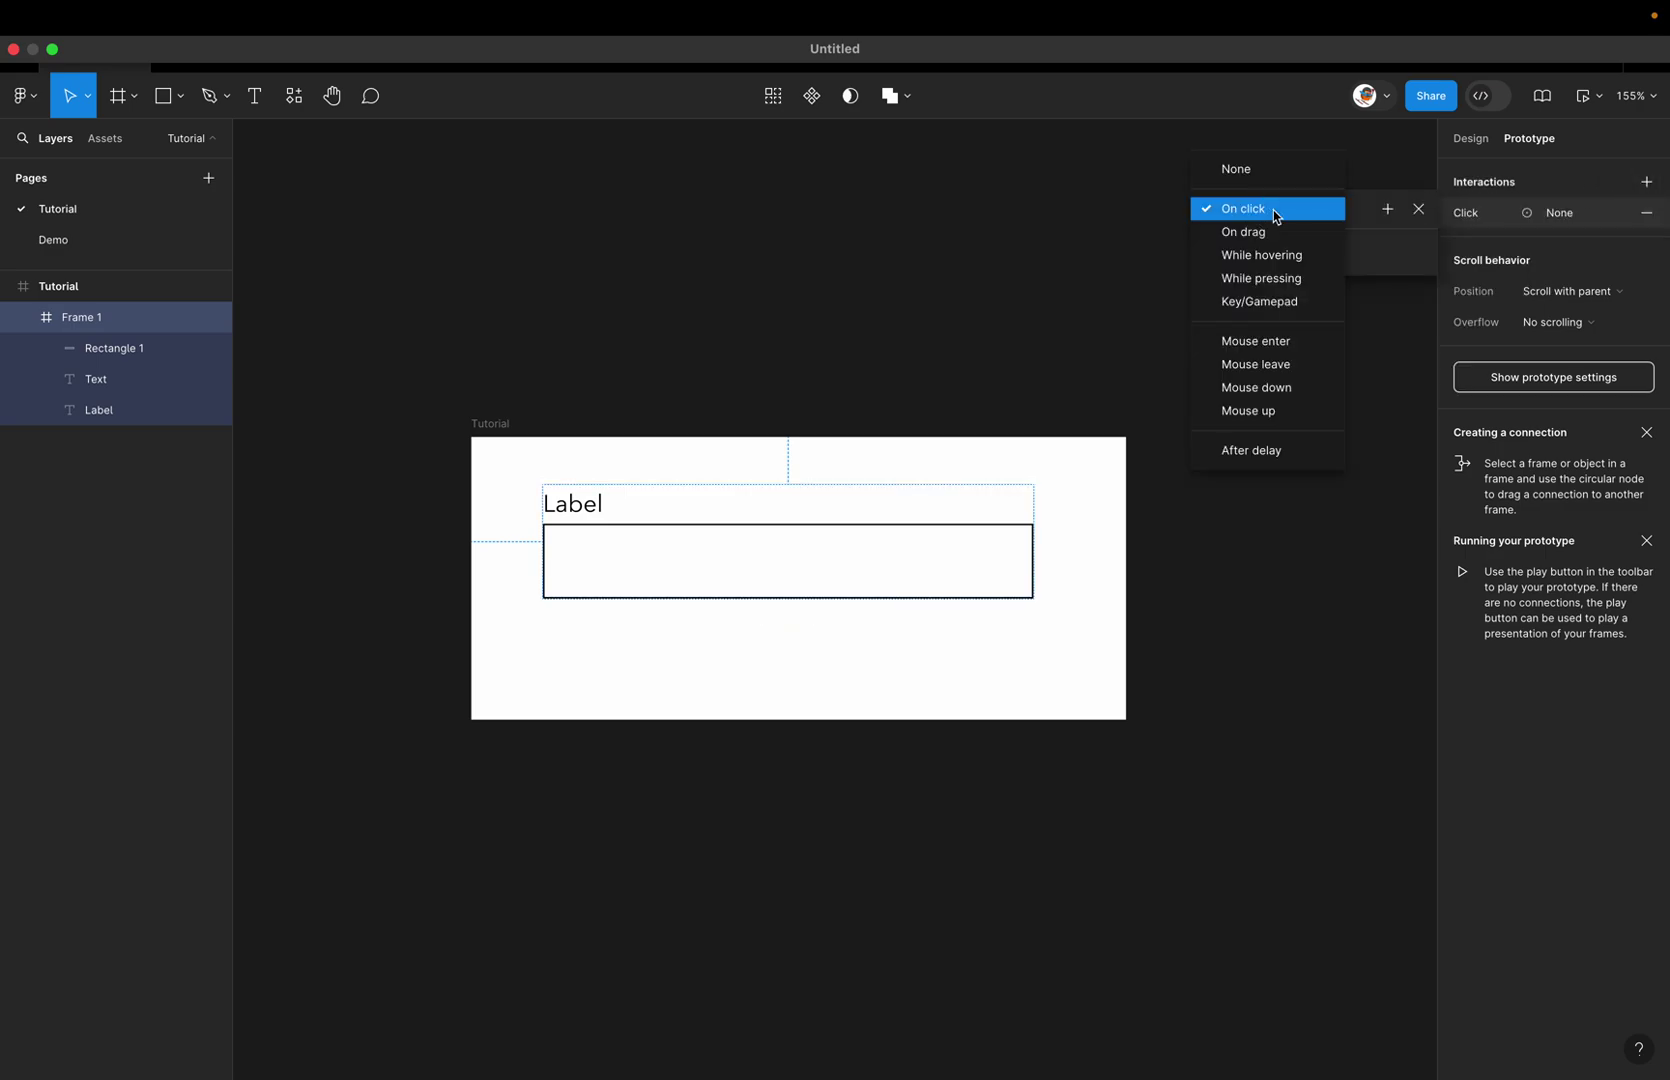
left_click(1267, 302)
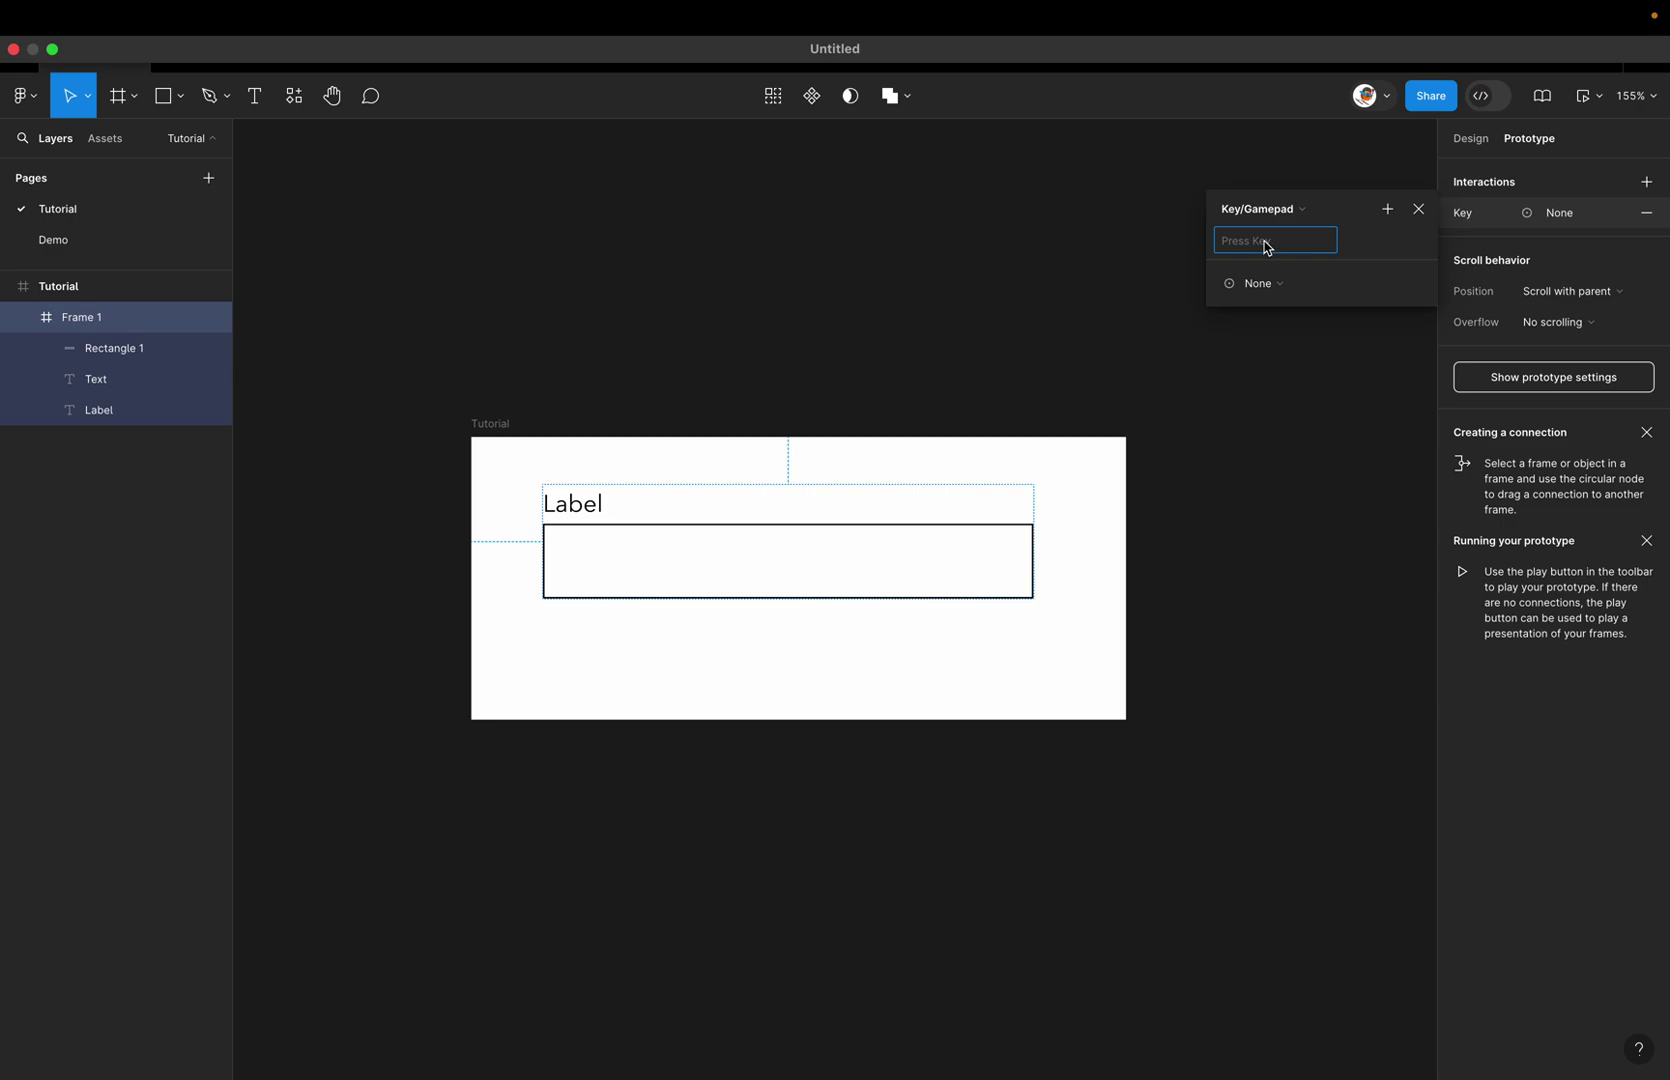
key("a")
Step: Make its action set Field text to Field text + "a"
left_click(1265, 290)
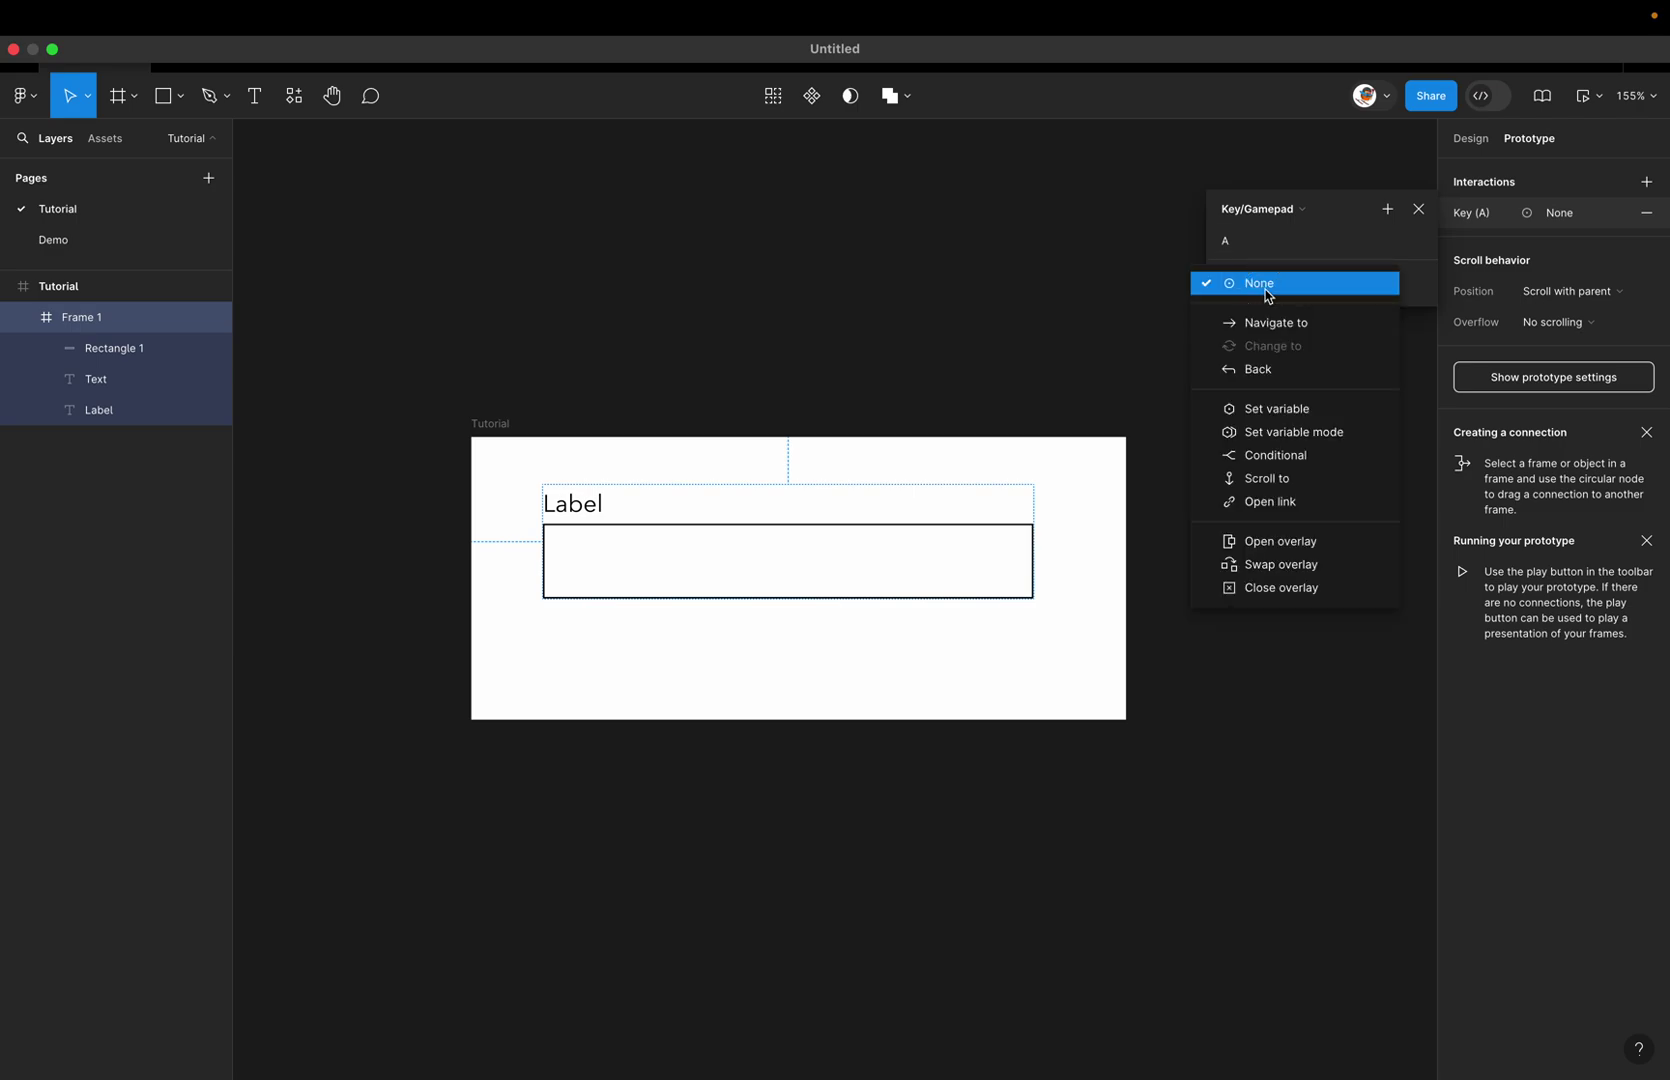
left_click(1265, 412)
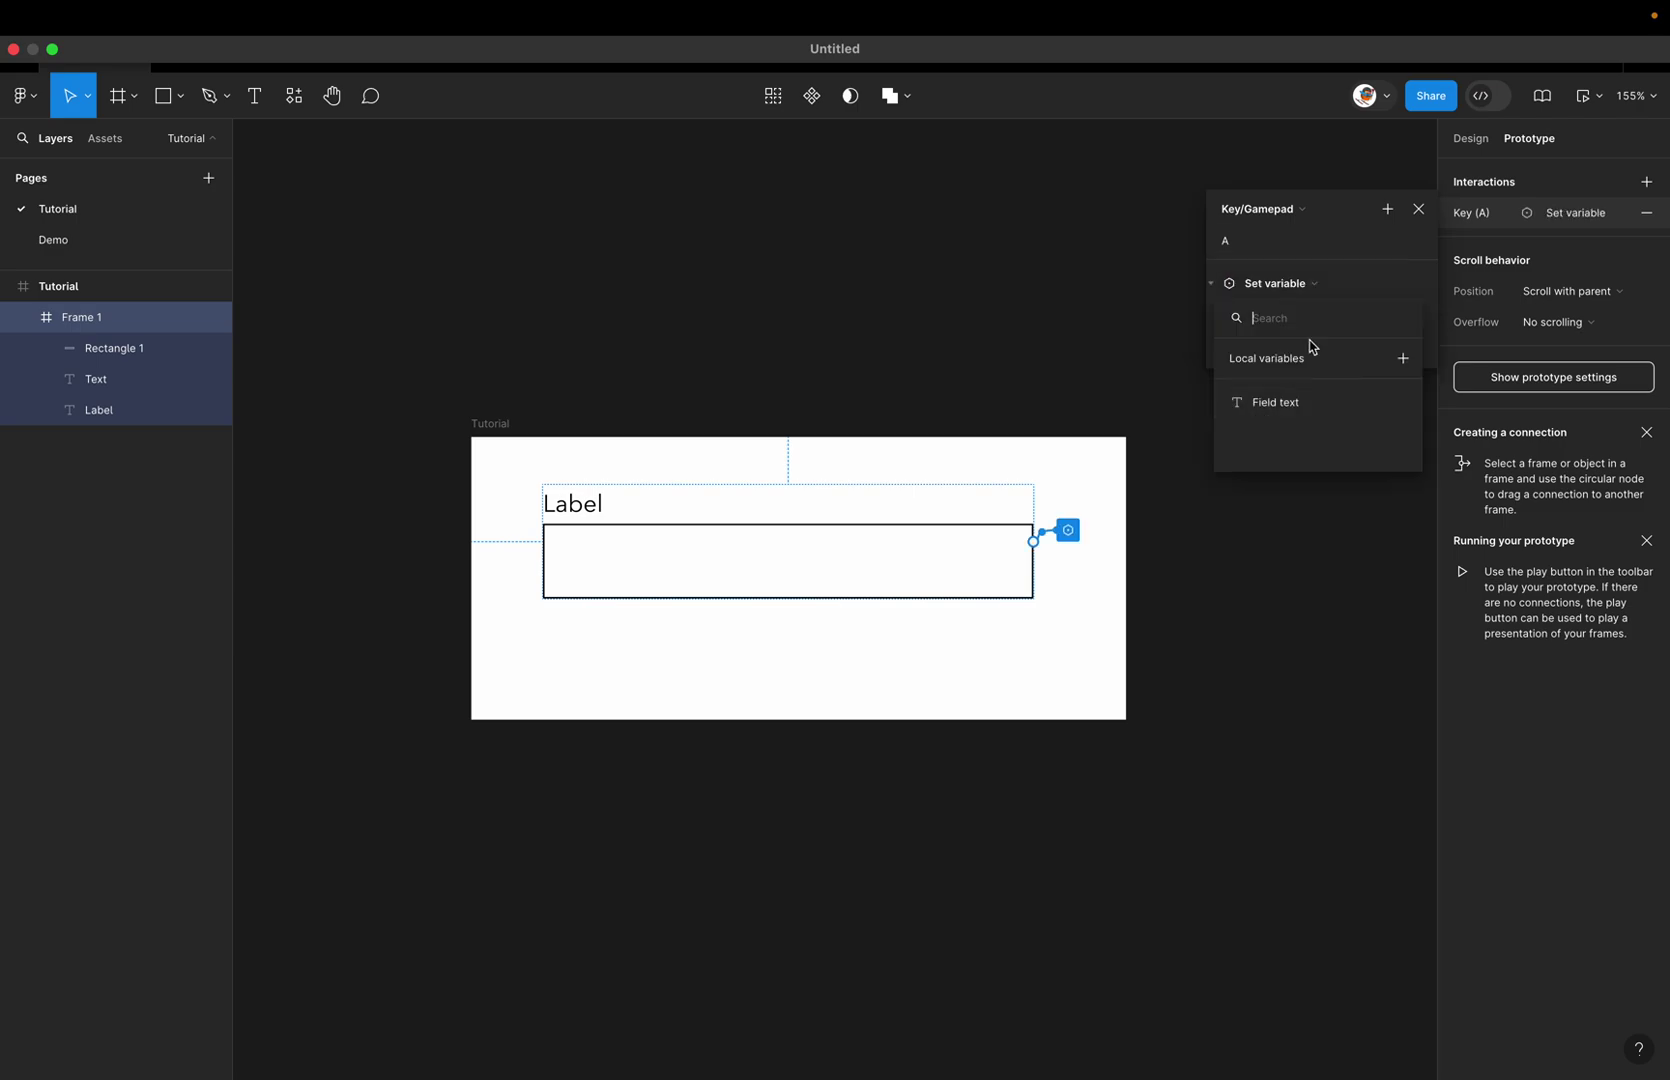
left_click(1273, 414)
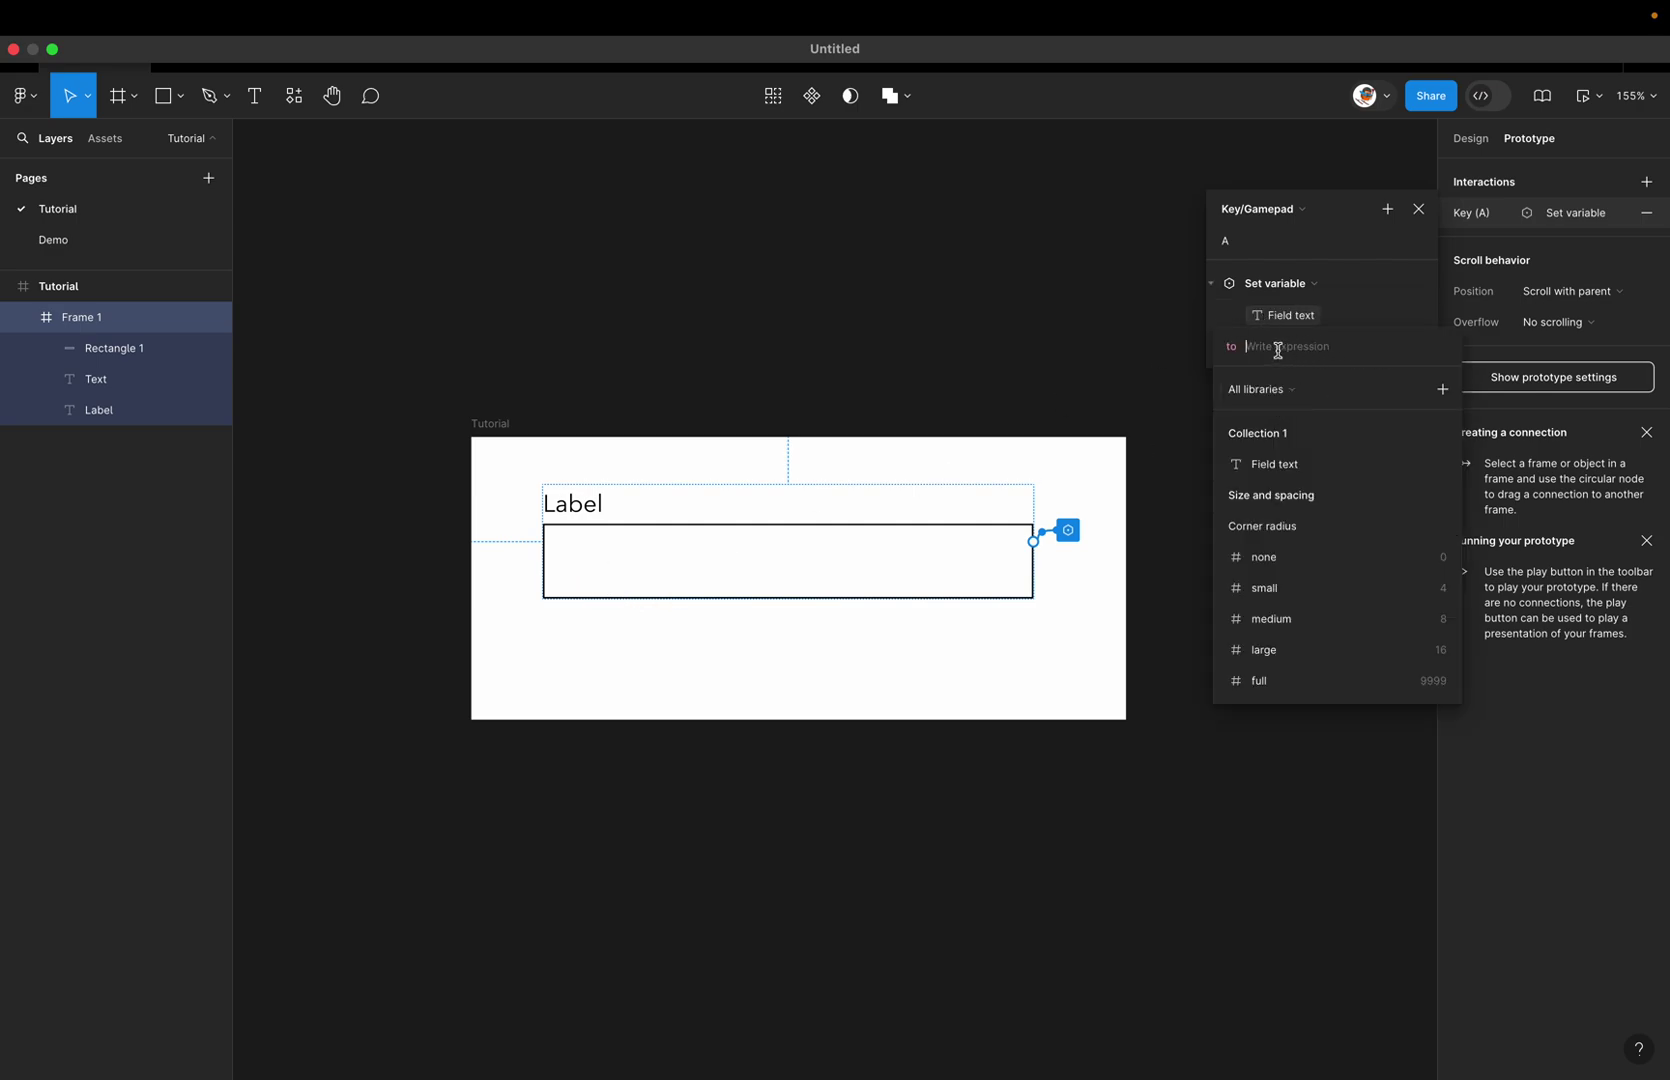
left_click(1274, 464)
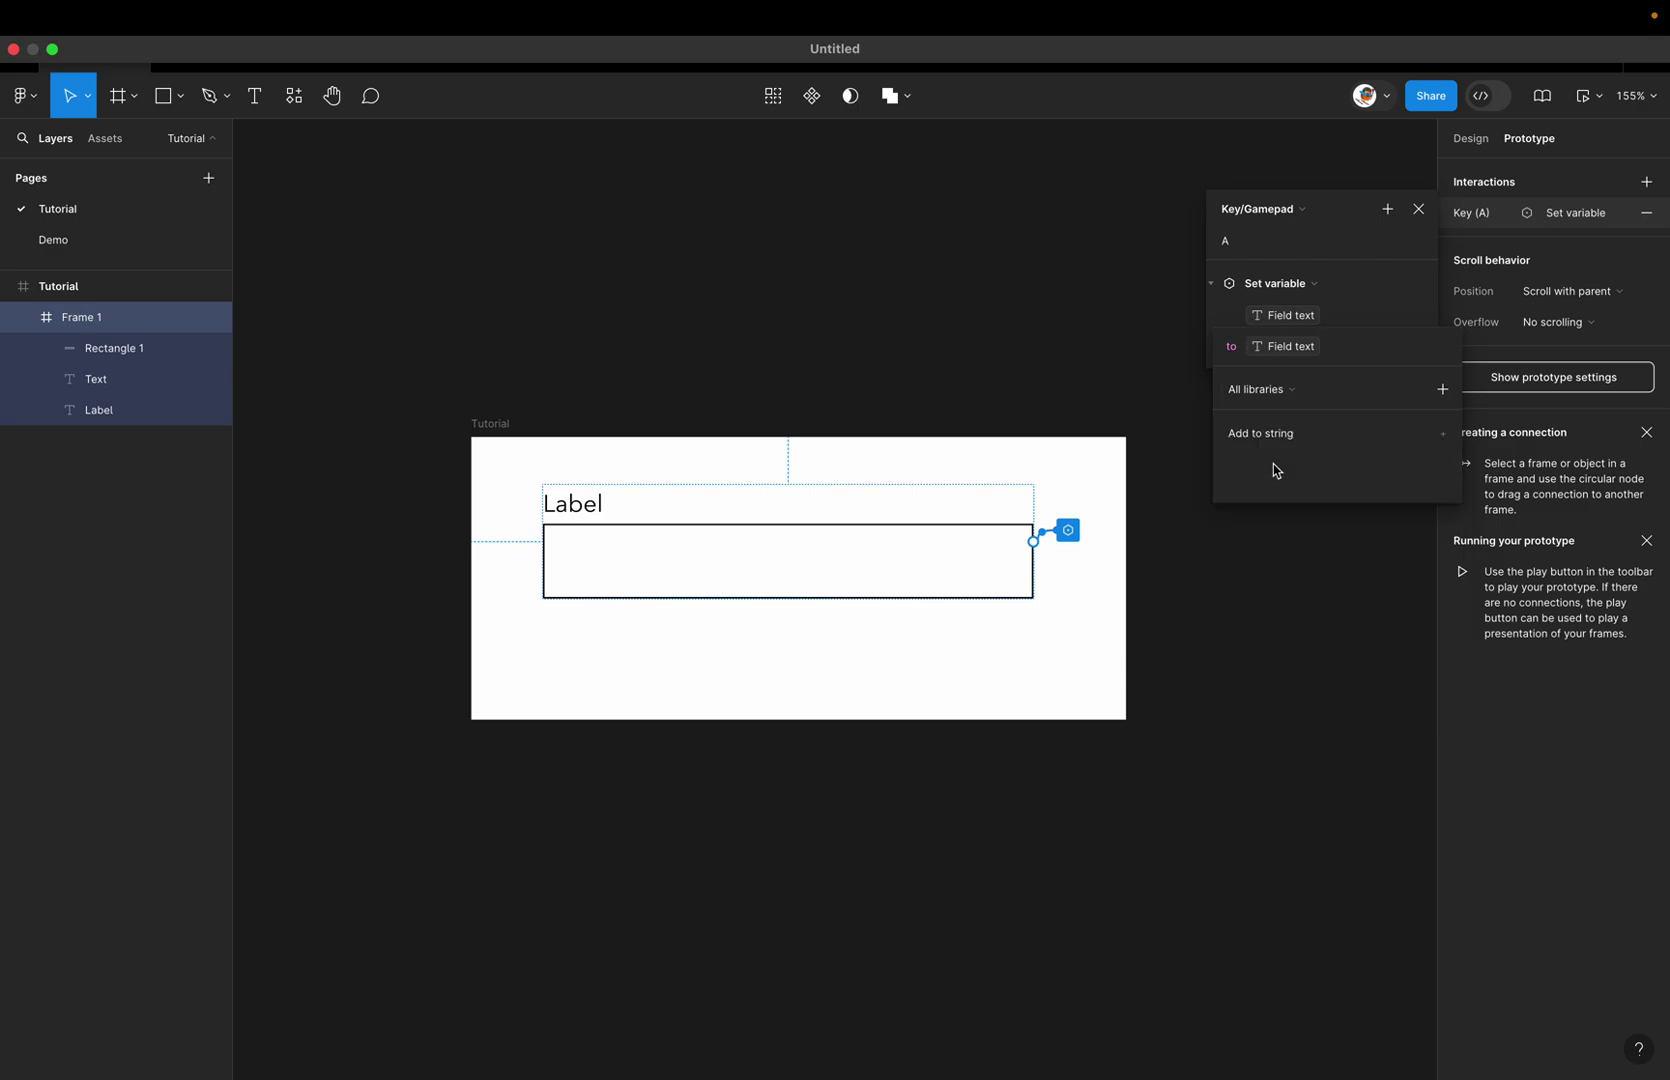
type("+ ")
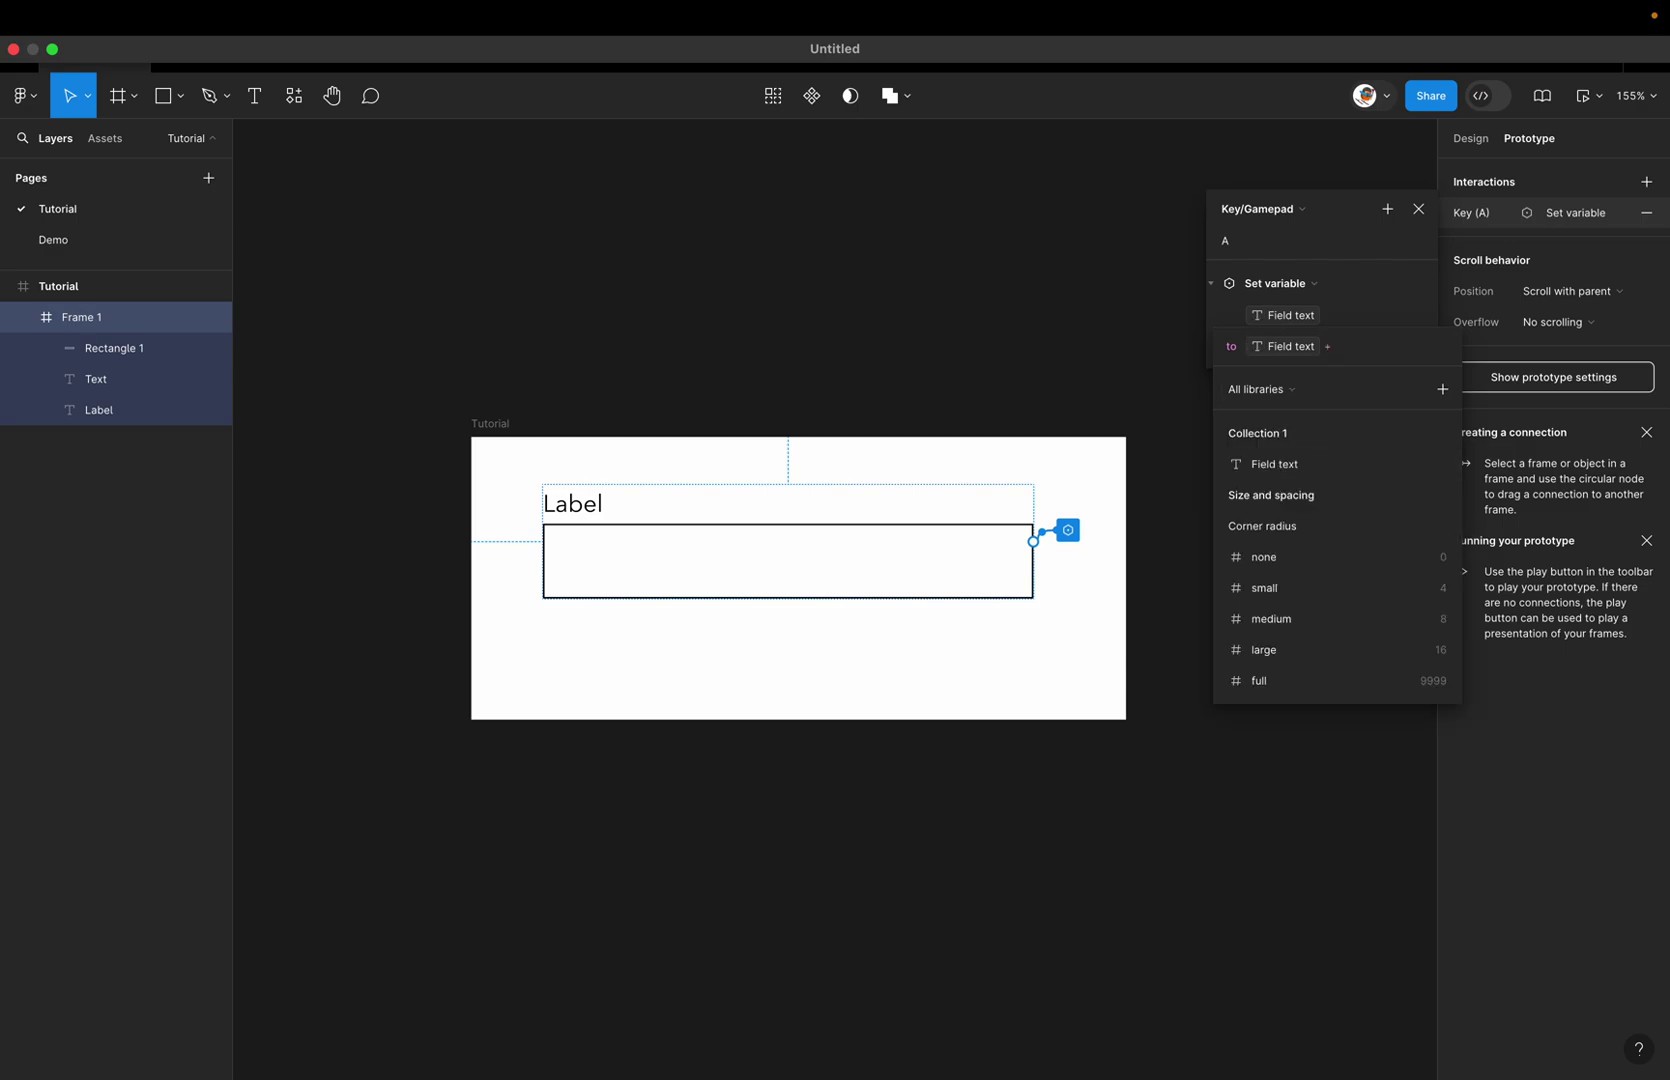
type("a")
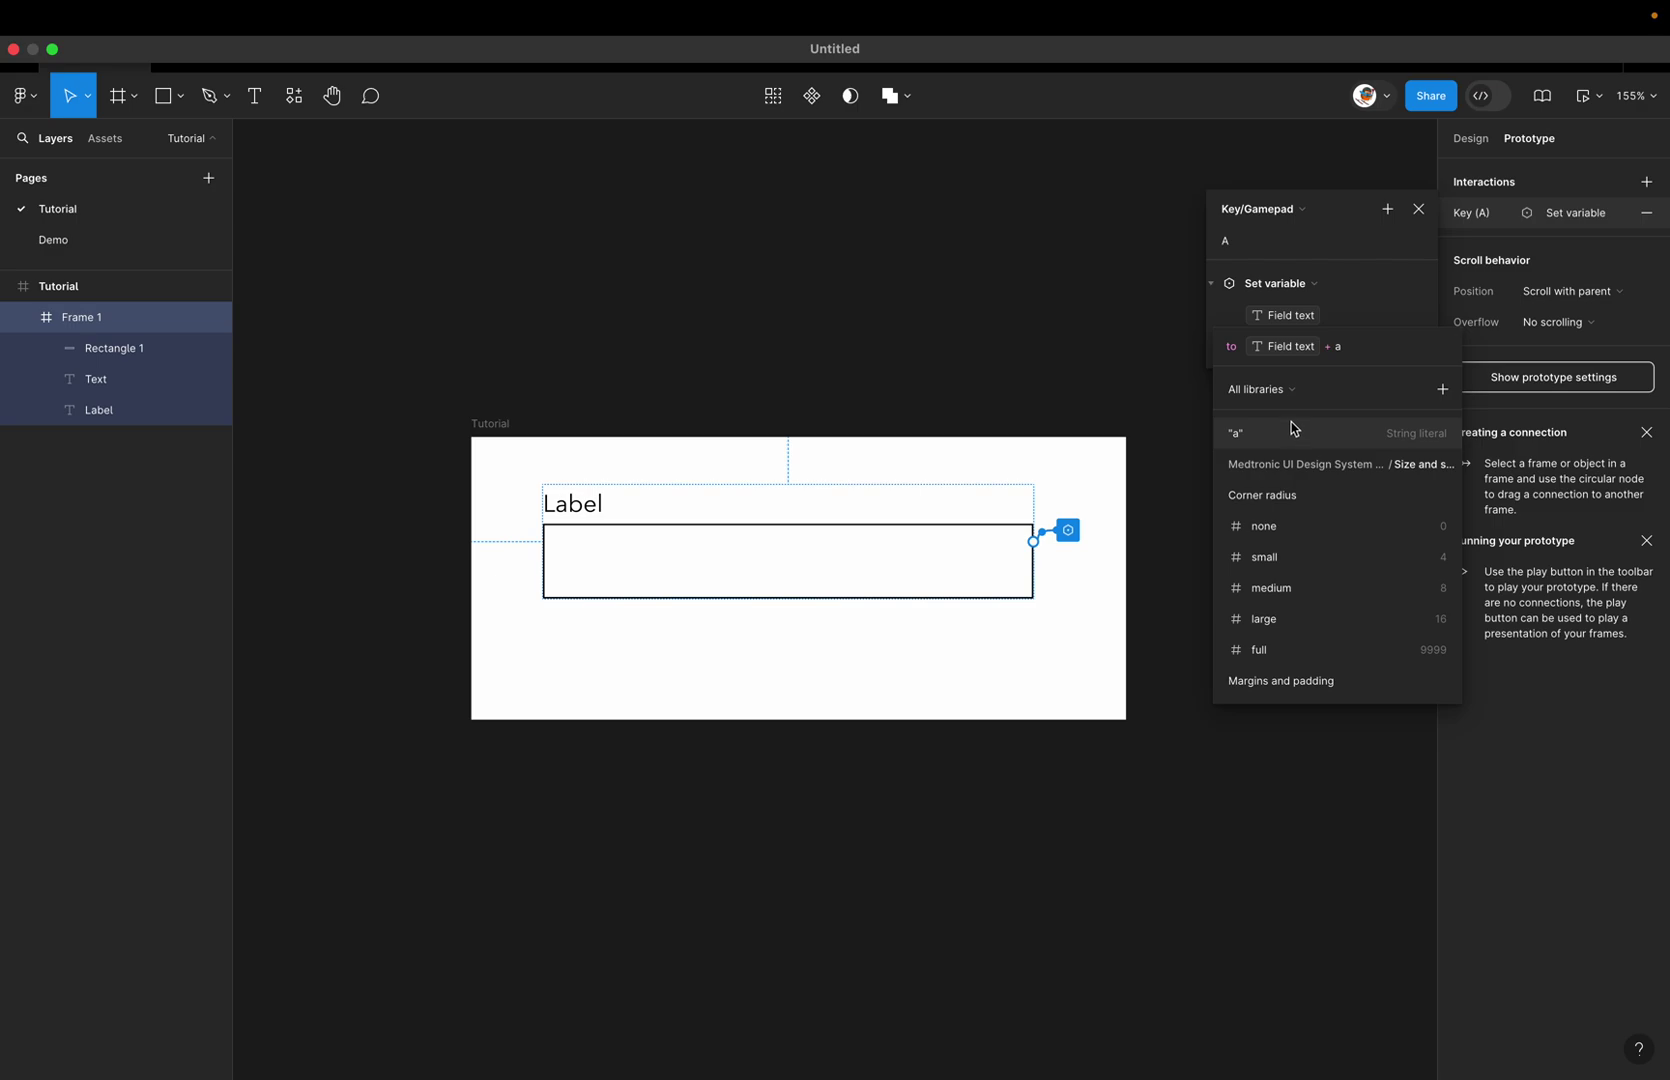
left_click(1236, 433)
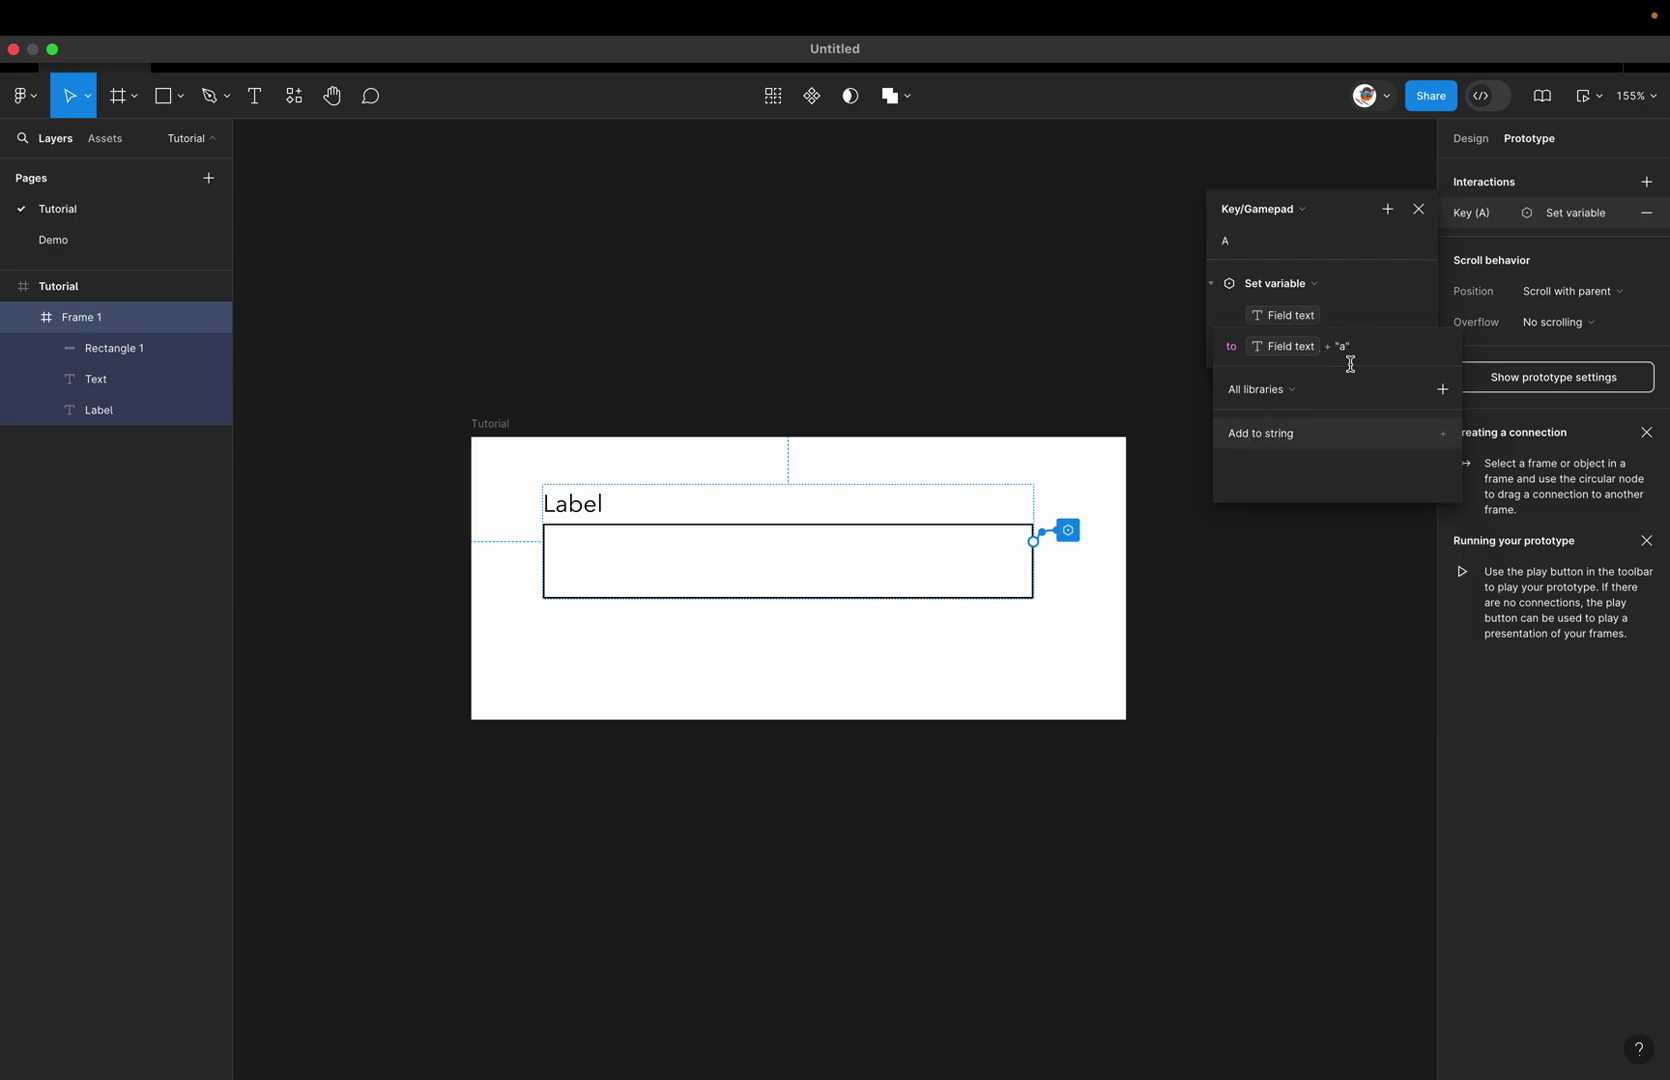
key("Return")
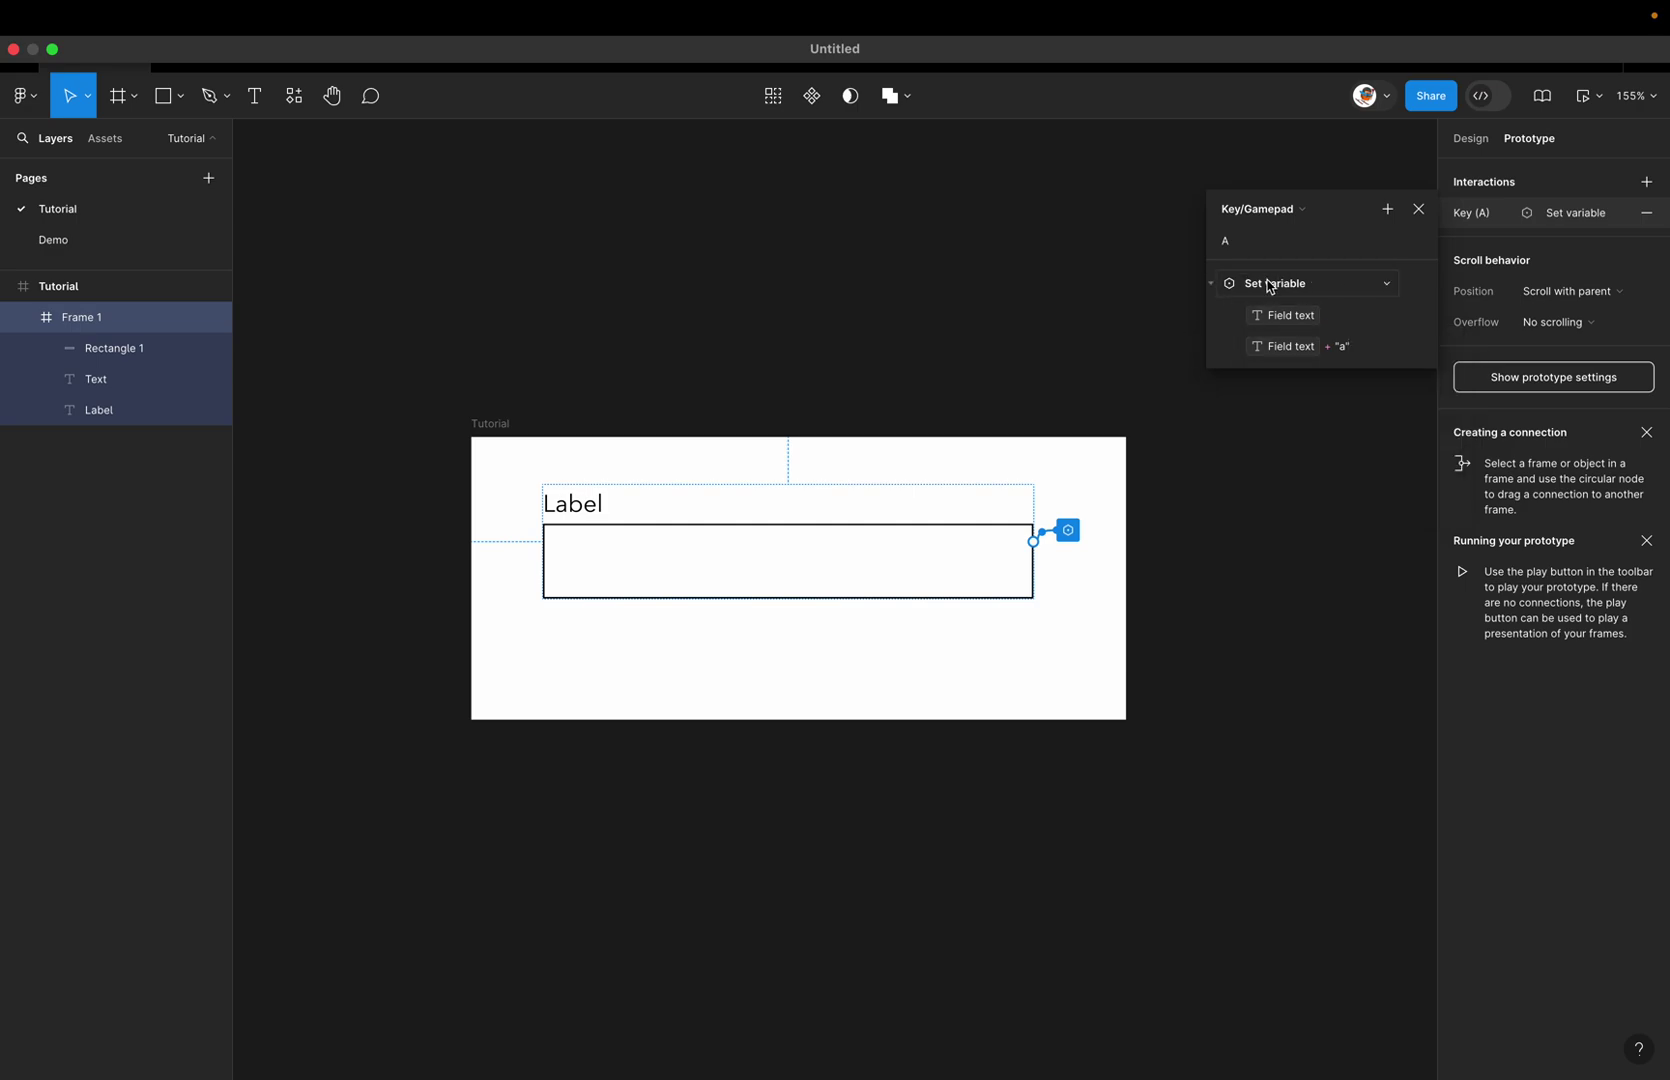
Step: Preview the Tutorial frame and type 'aaaaaaaaaaa' to confirm the field fills with a's
left_click(1419, 209)
left_click(506, 422)
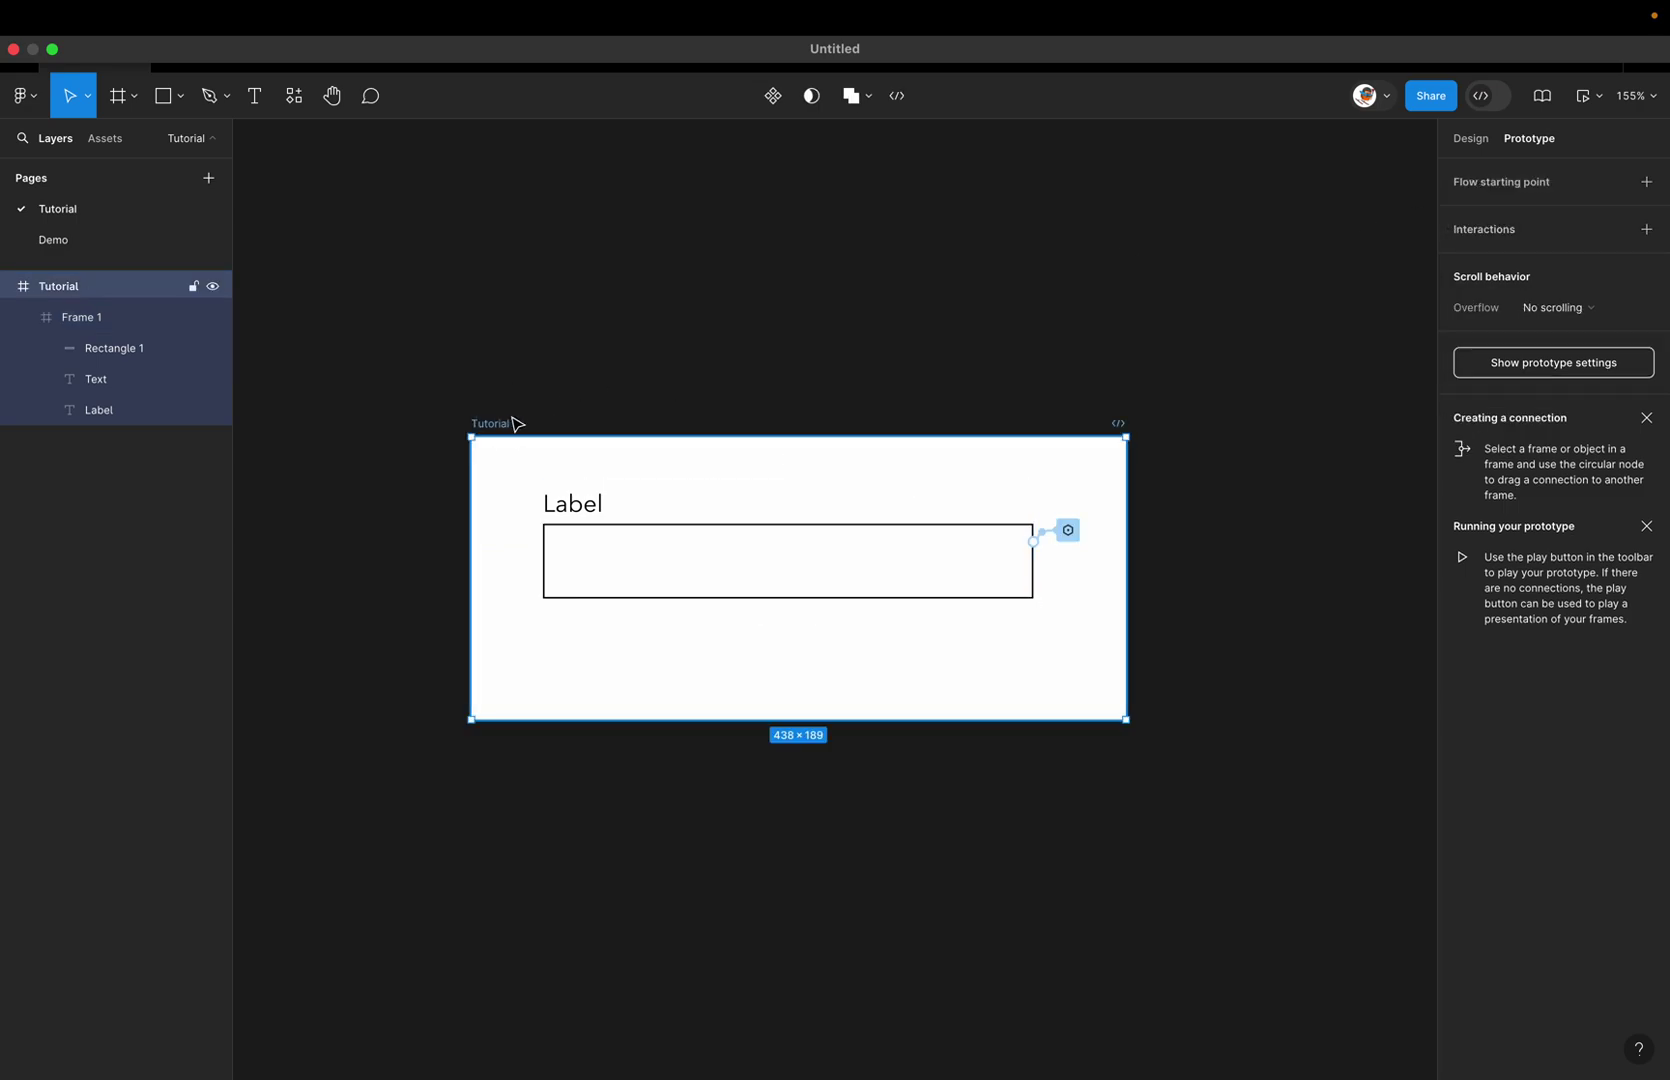
left_click(1588, 96)
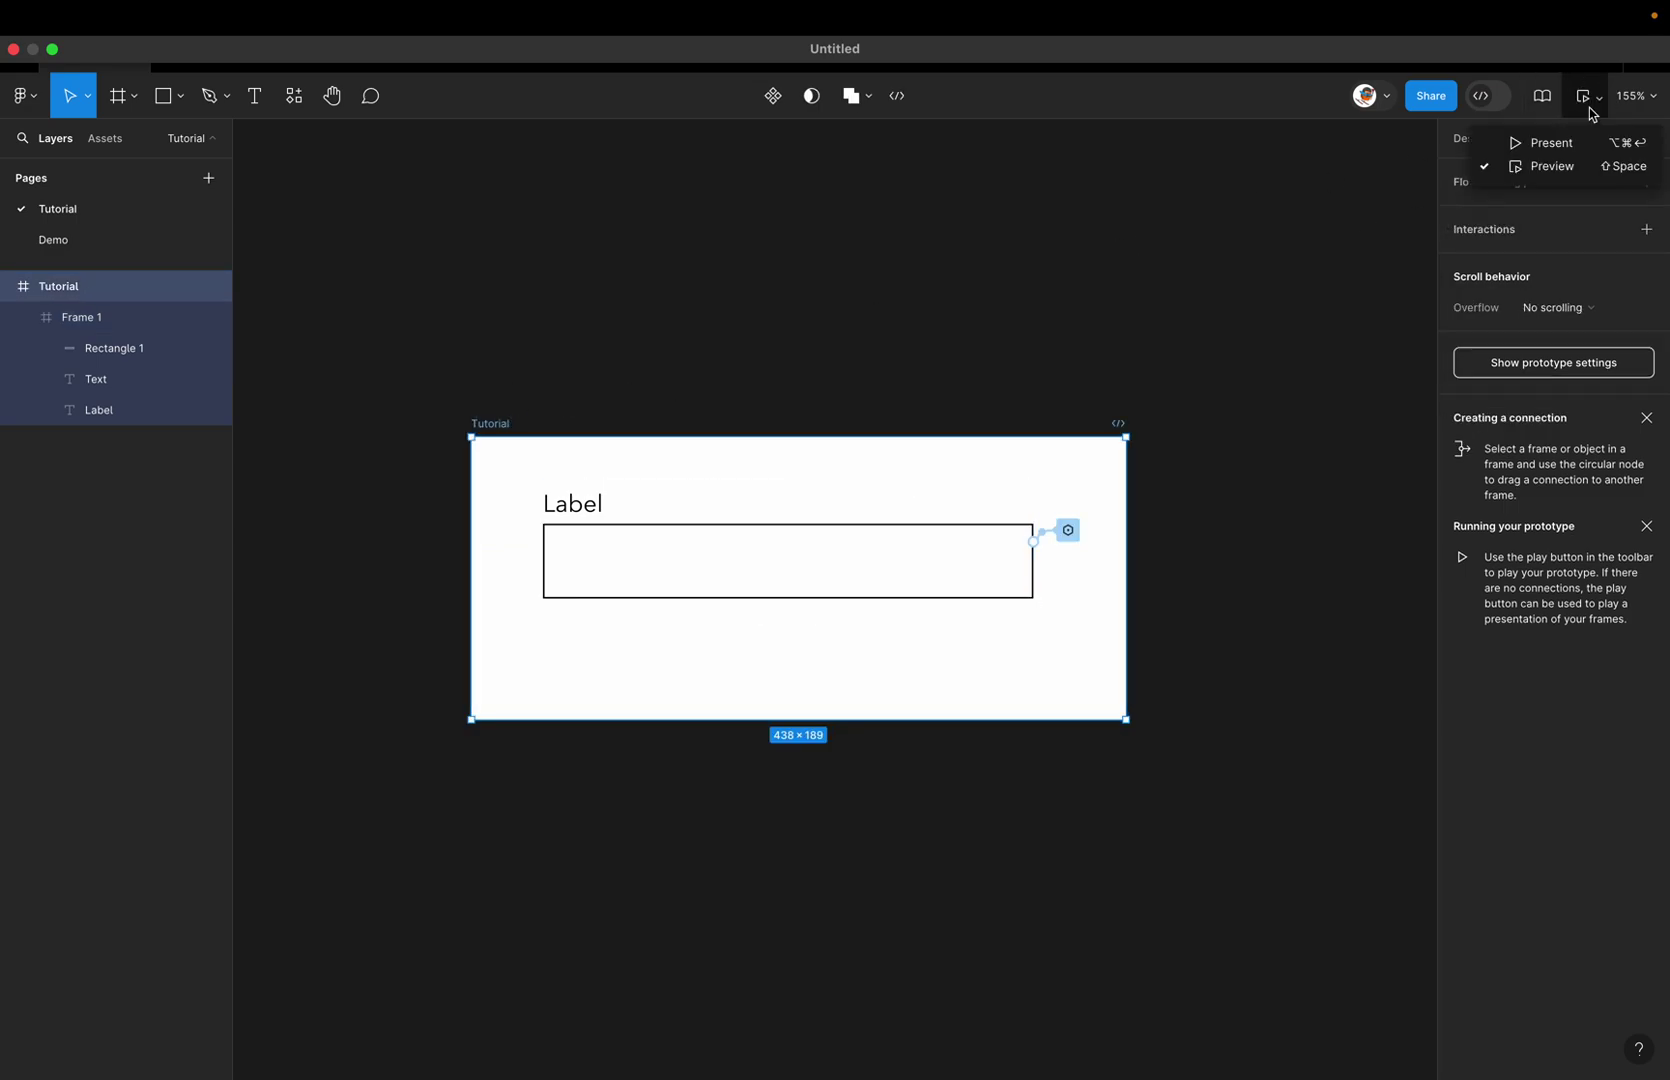
left_click(1551, 166)
left_click(484, 259)
type("aaaa")
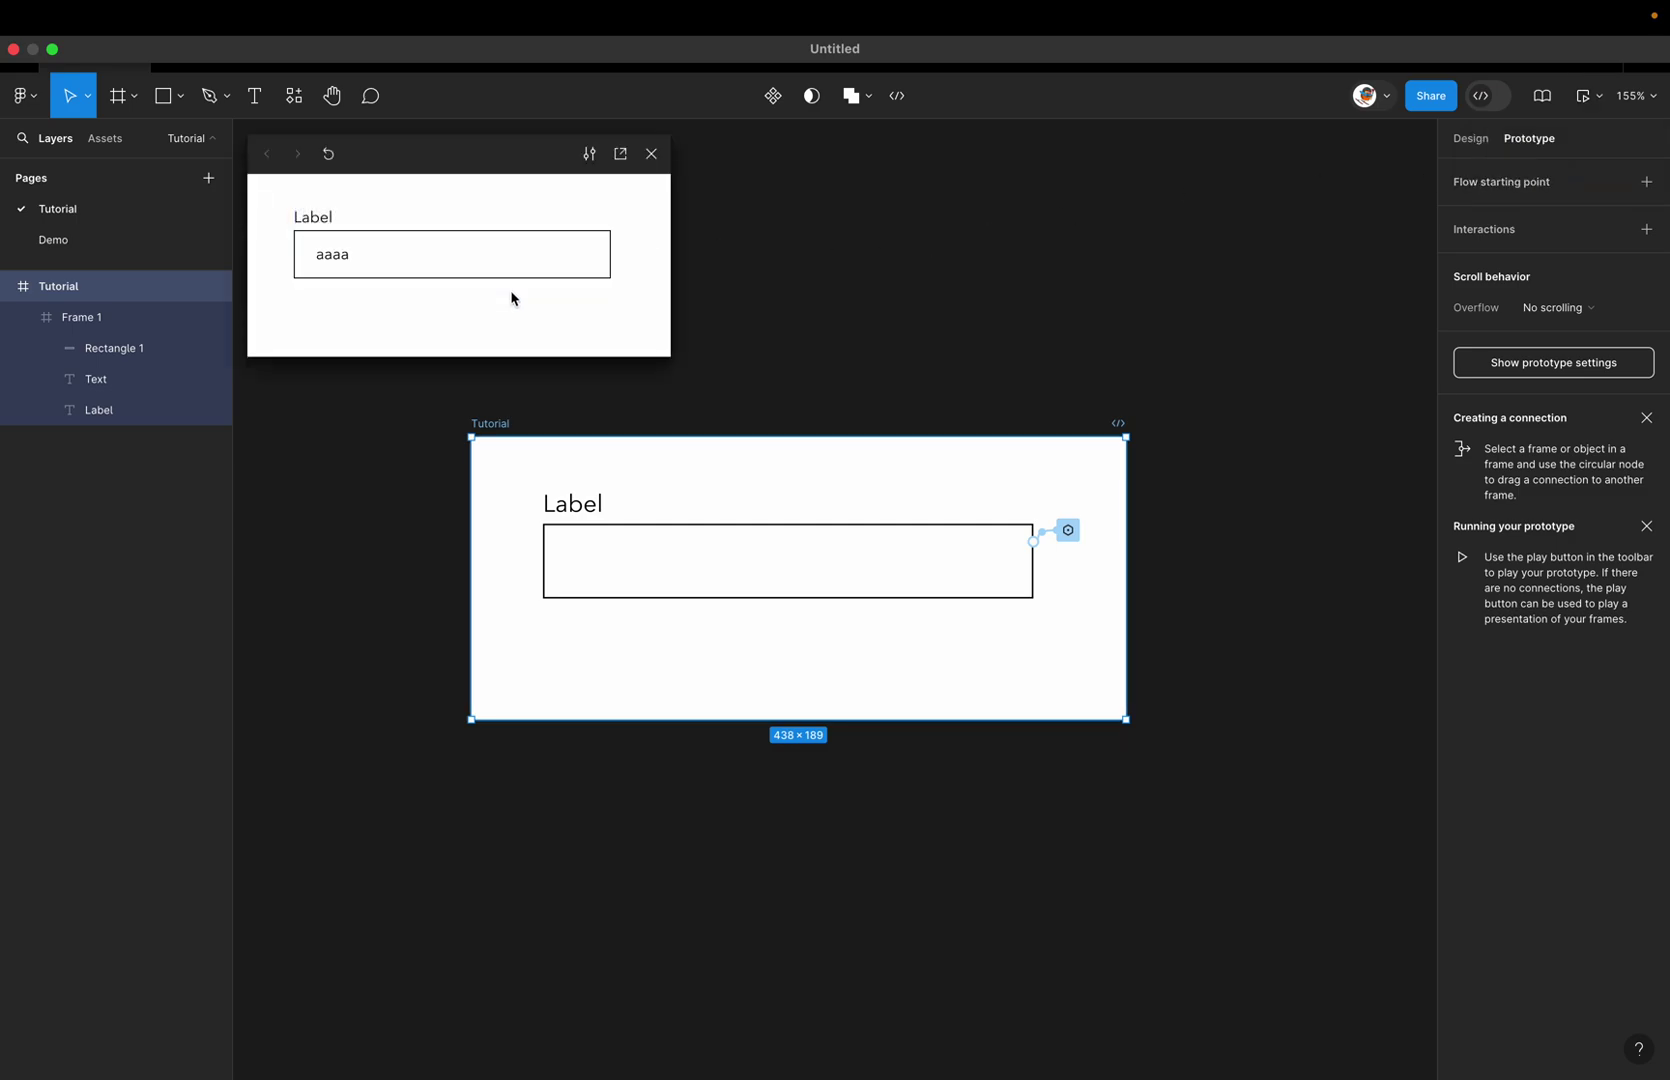
type("aaaaaaa")
left_click(651, 153)
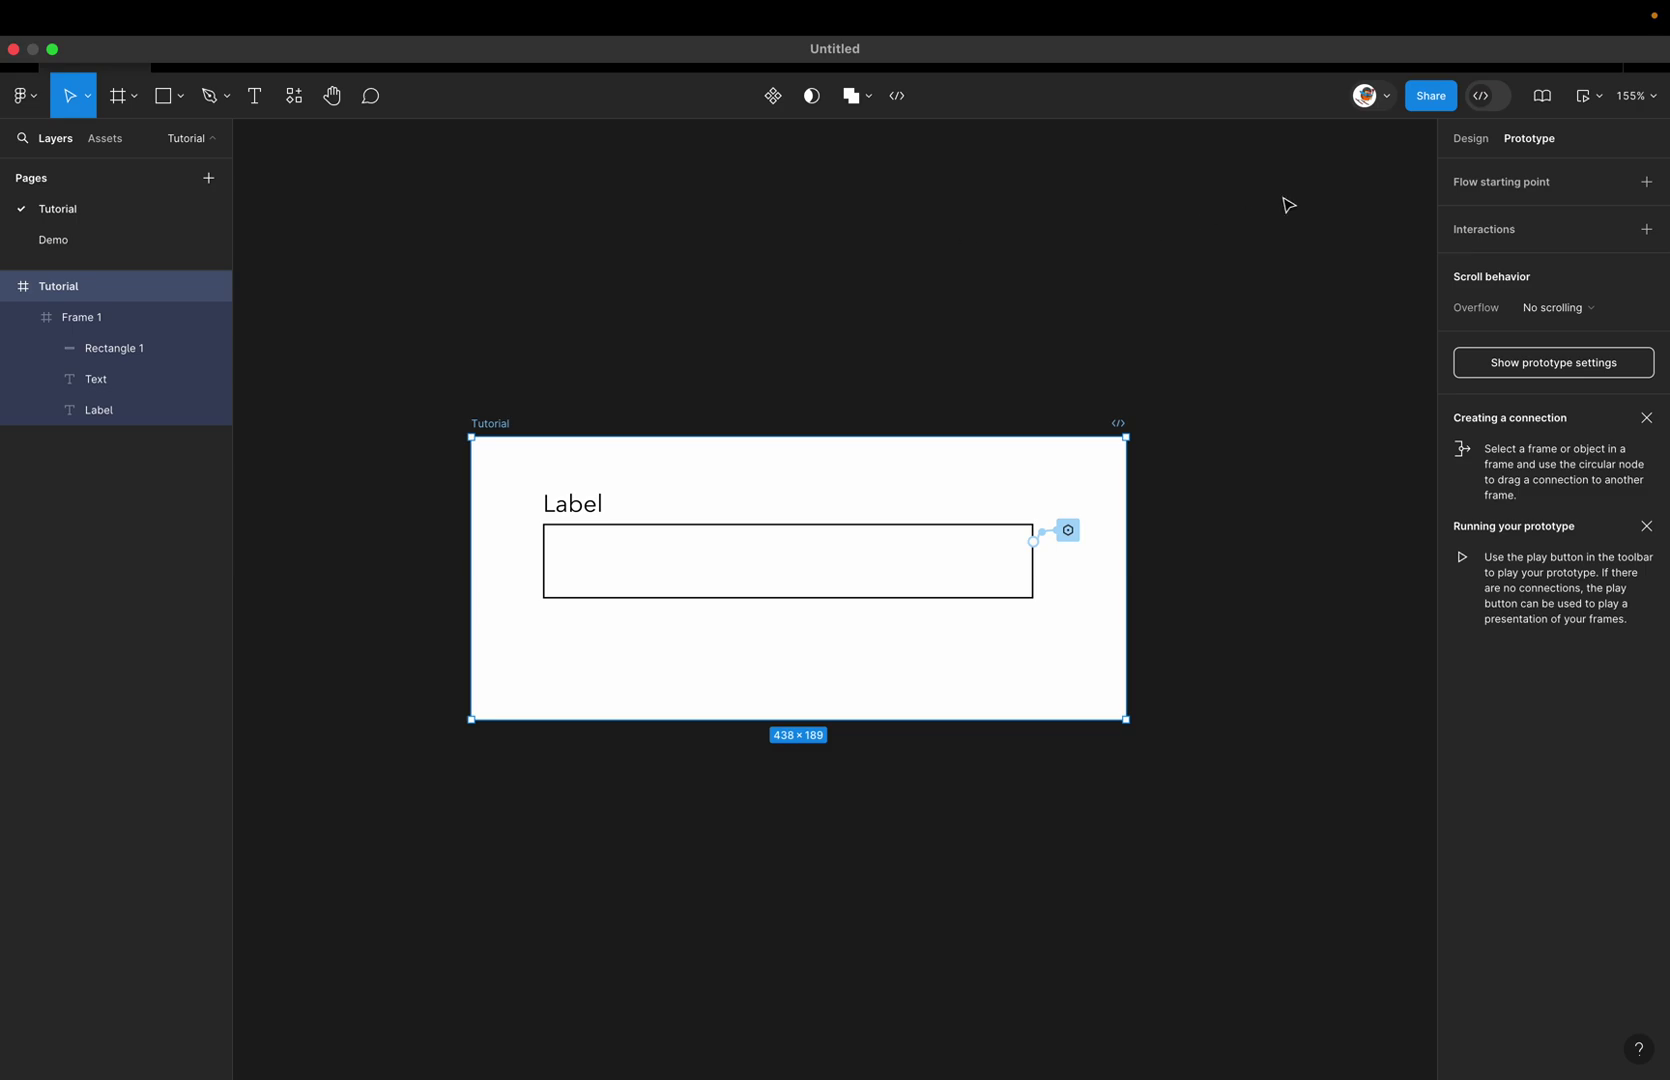
Step: Select Frame 1 and reopen its Key (A) interaction
left_click(853, 376)
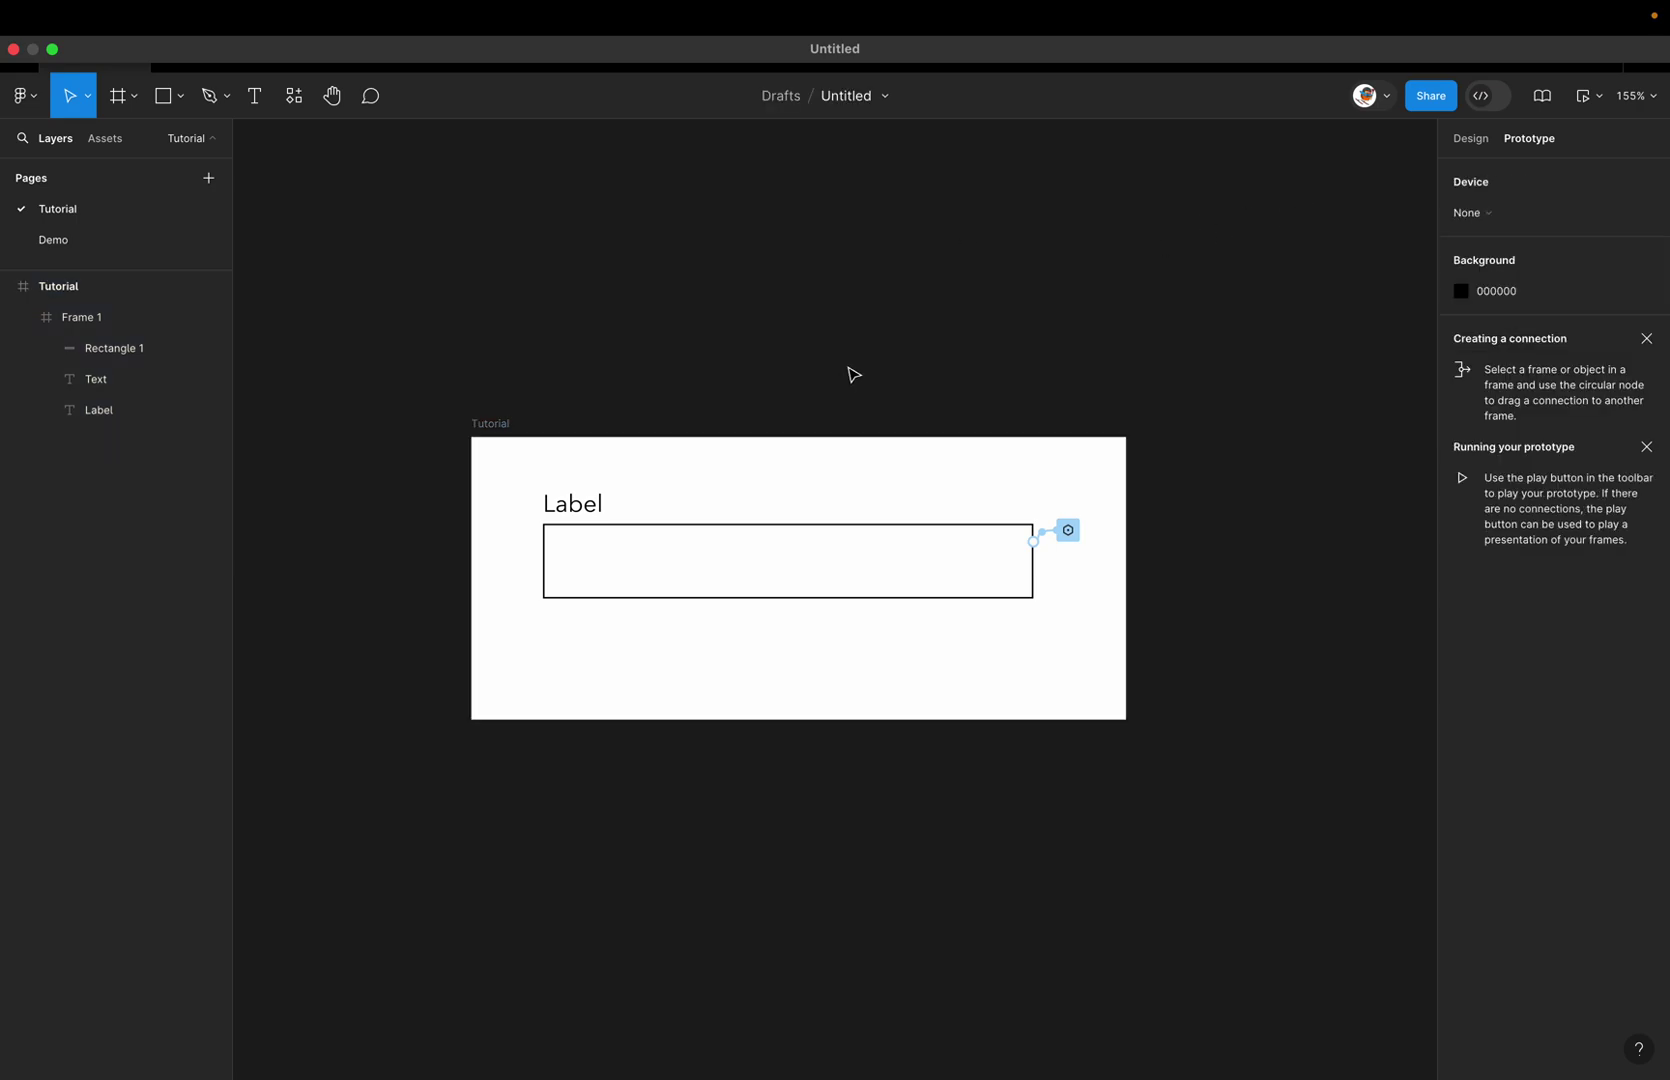
left_click(784, 580)
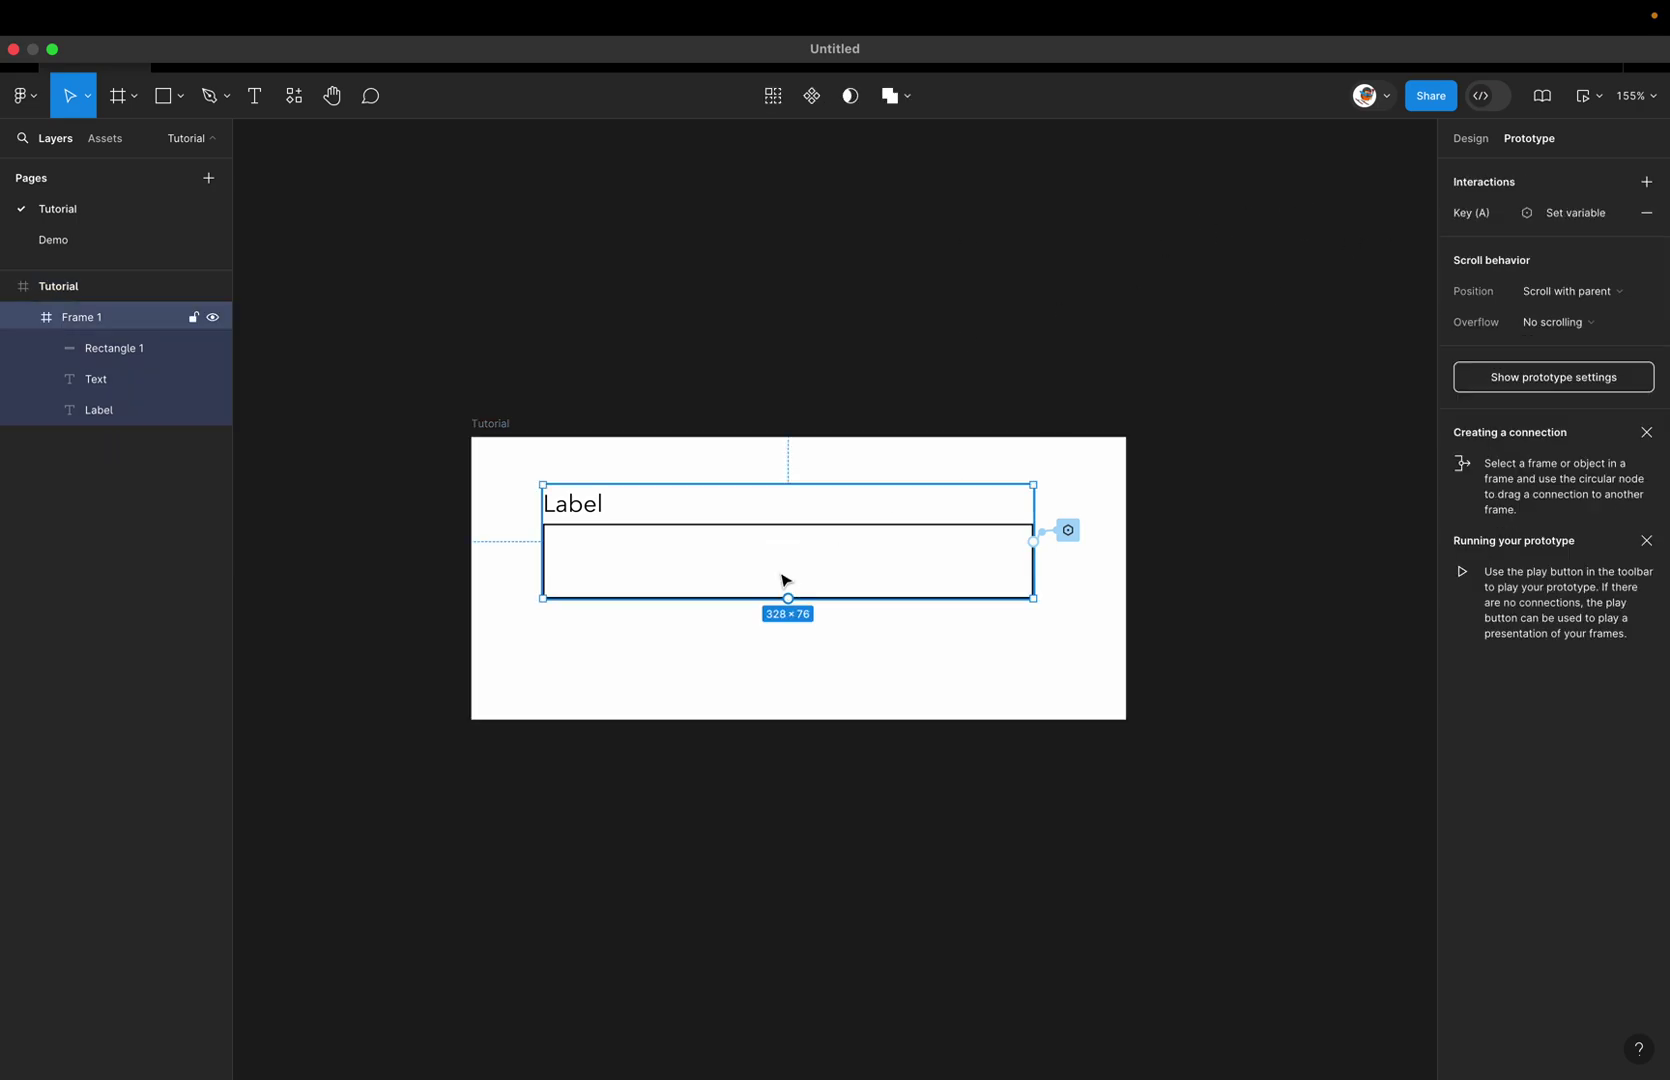
left_click(1455, 214)
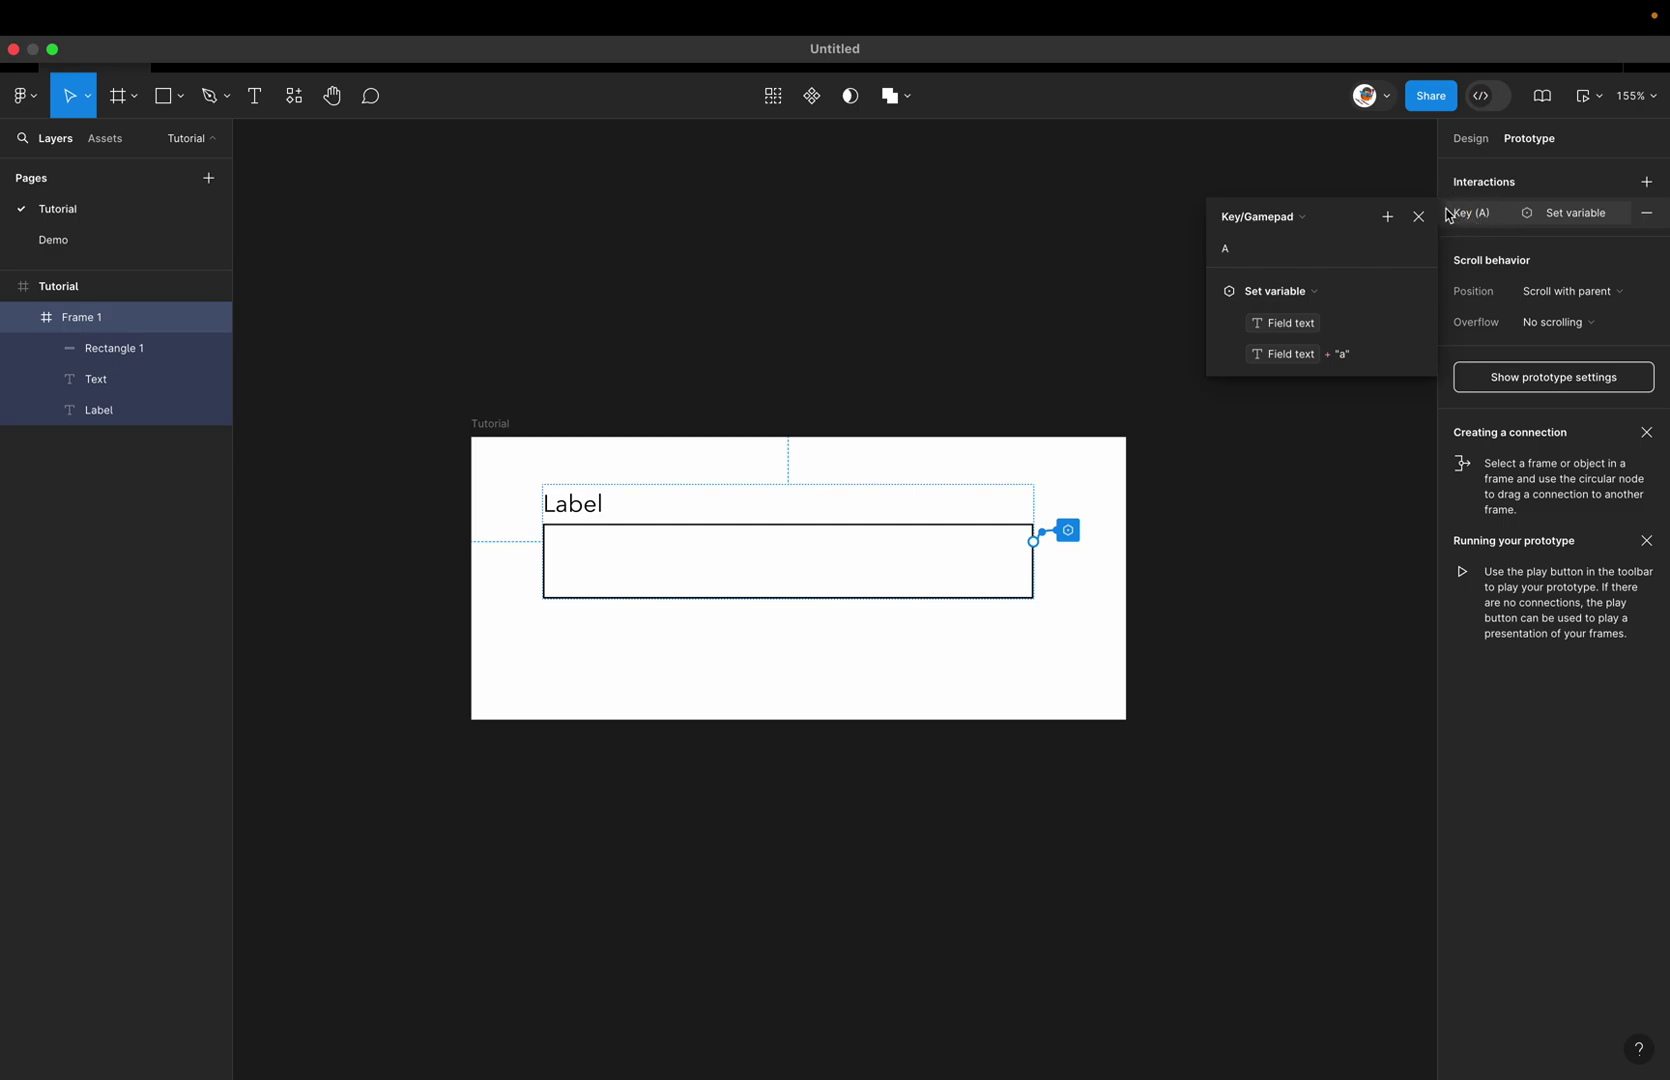
Step: Duplicate the Key (A) interaction as Key (B), setting Field text to Field text + "b"
left_click(1445, 213)
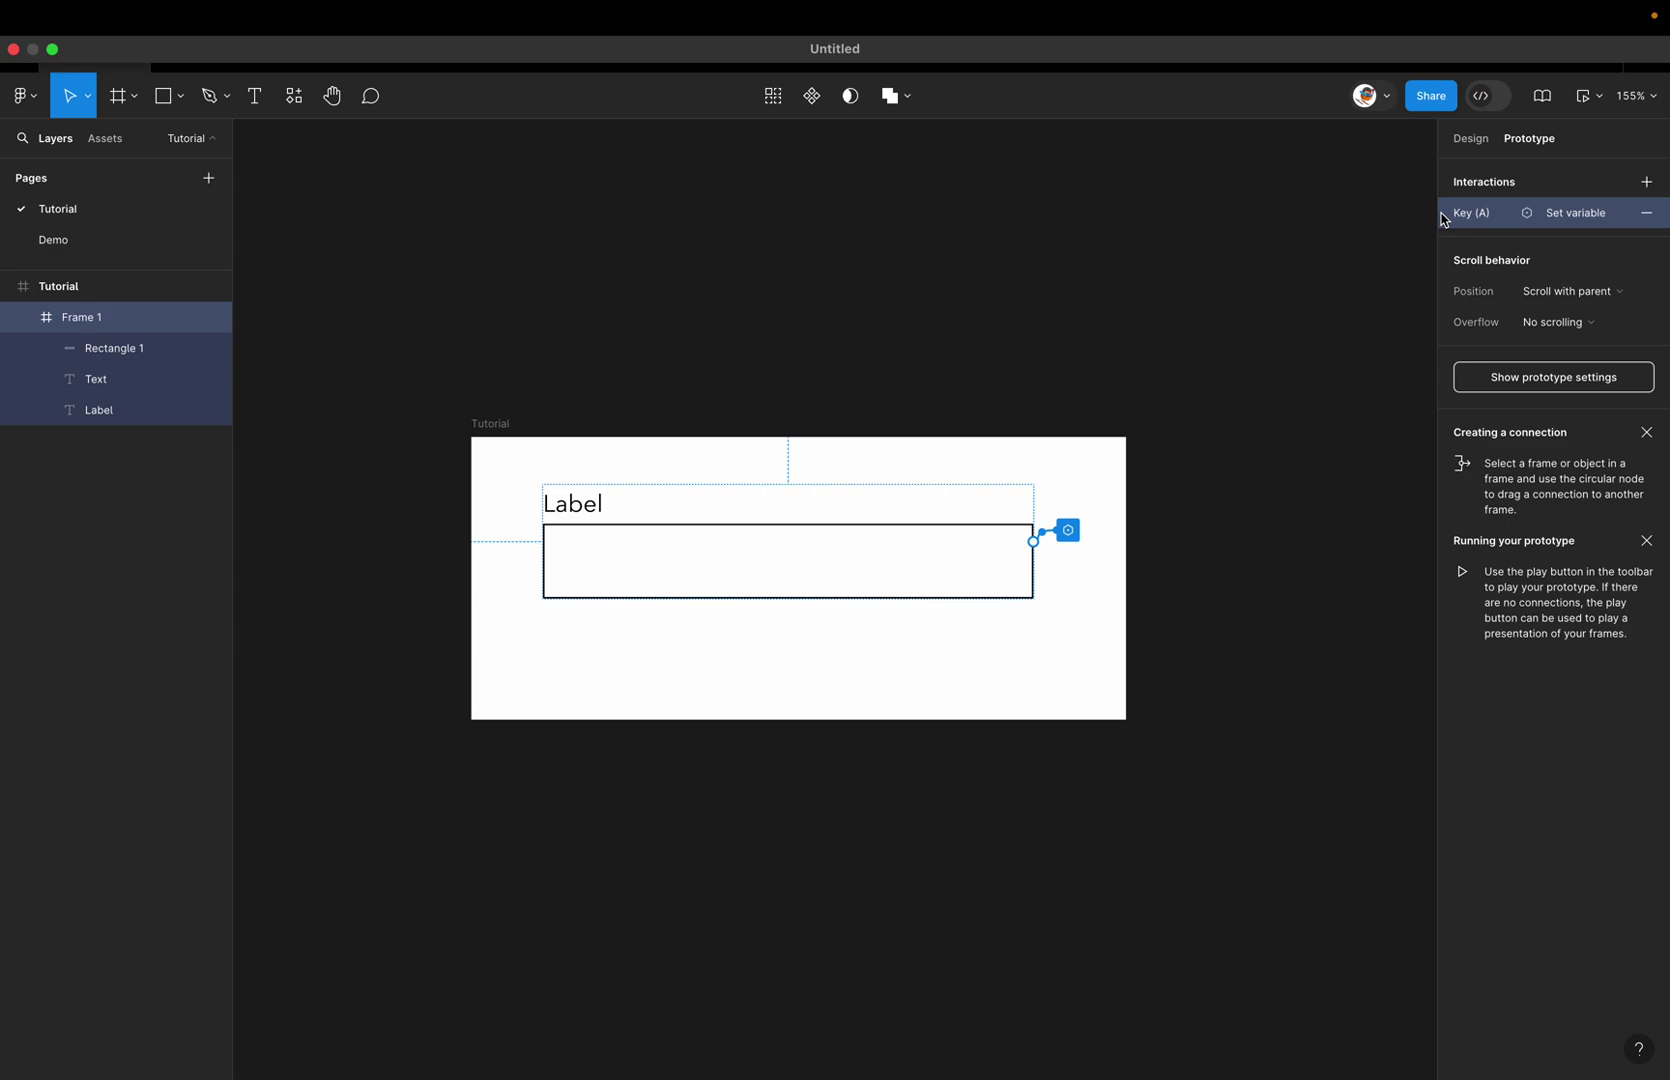
key("super+d")
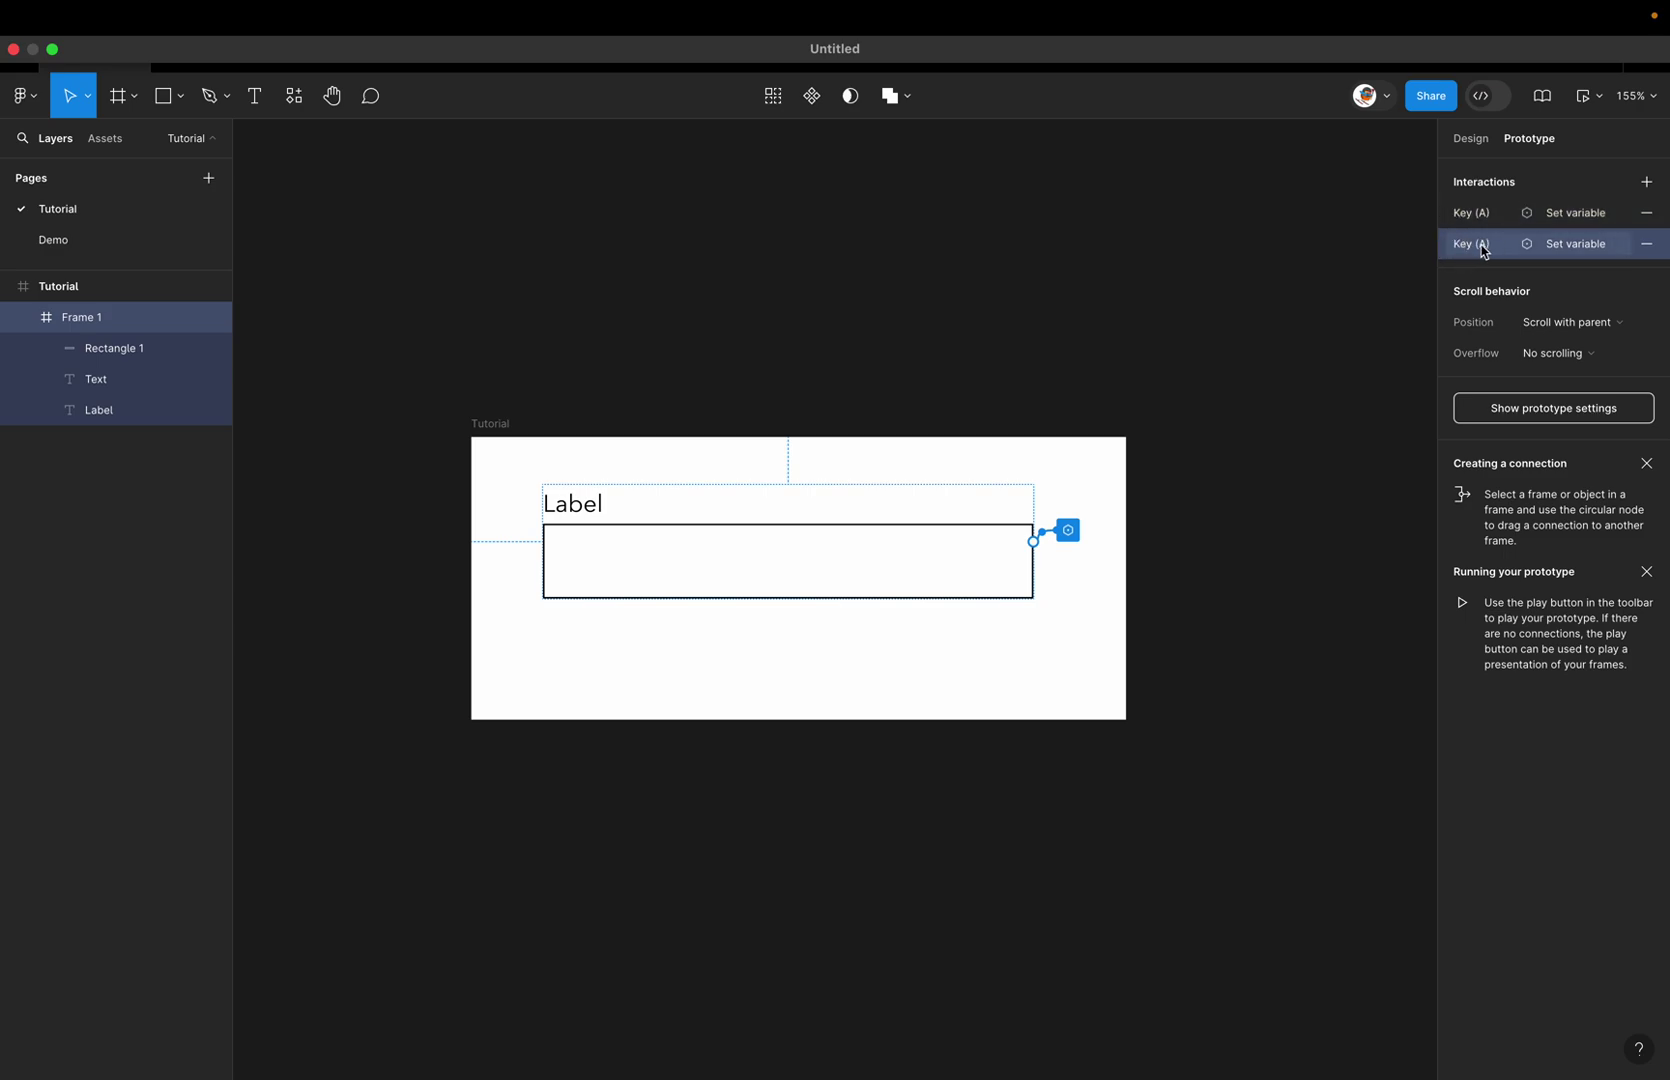
left_click(1482, 246)
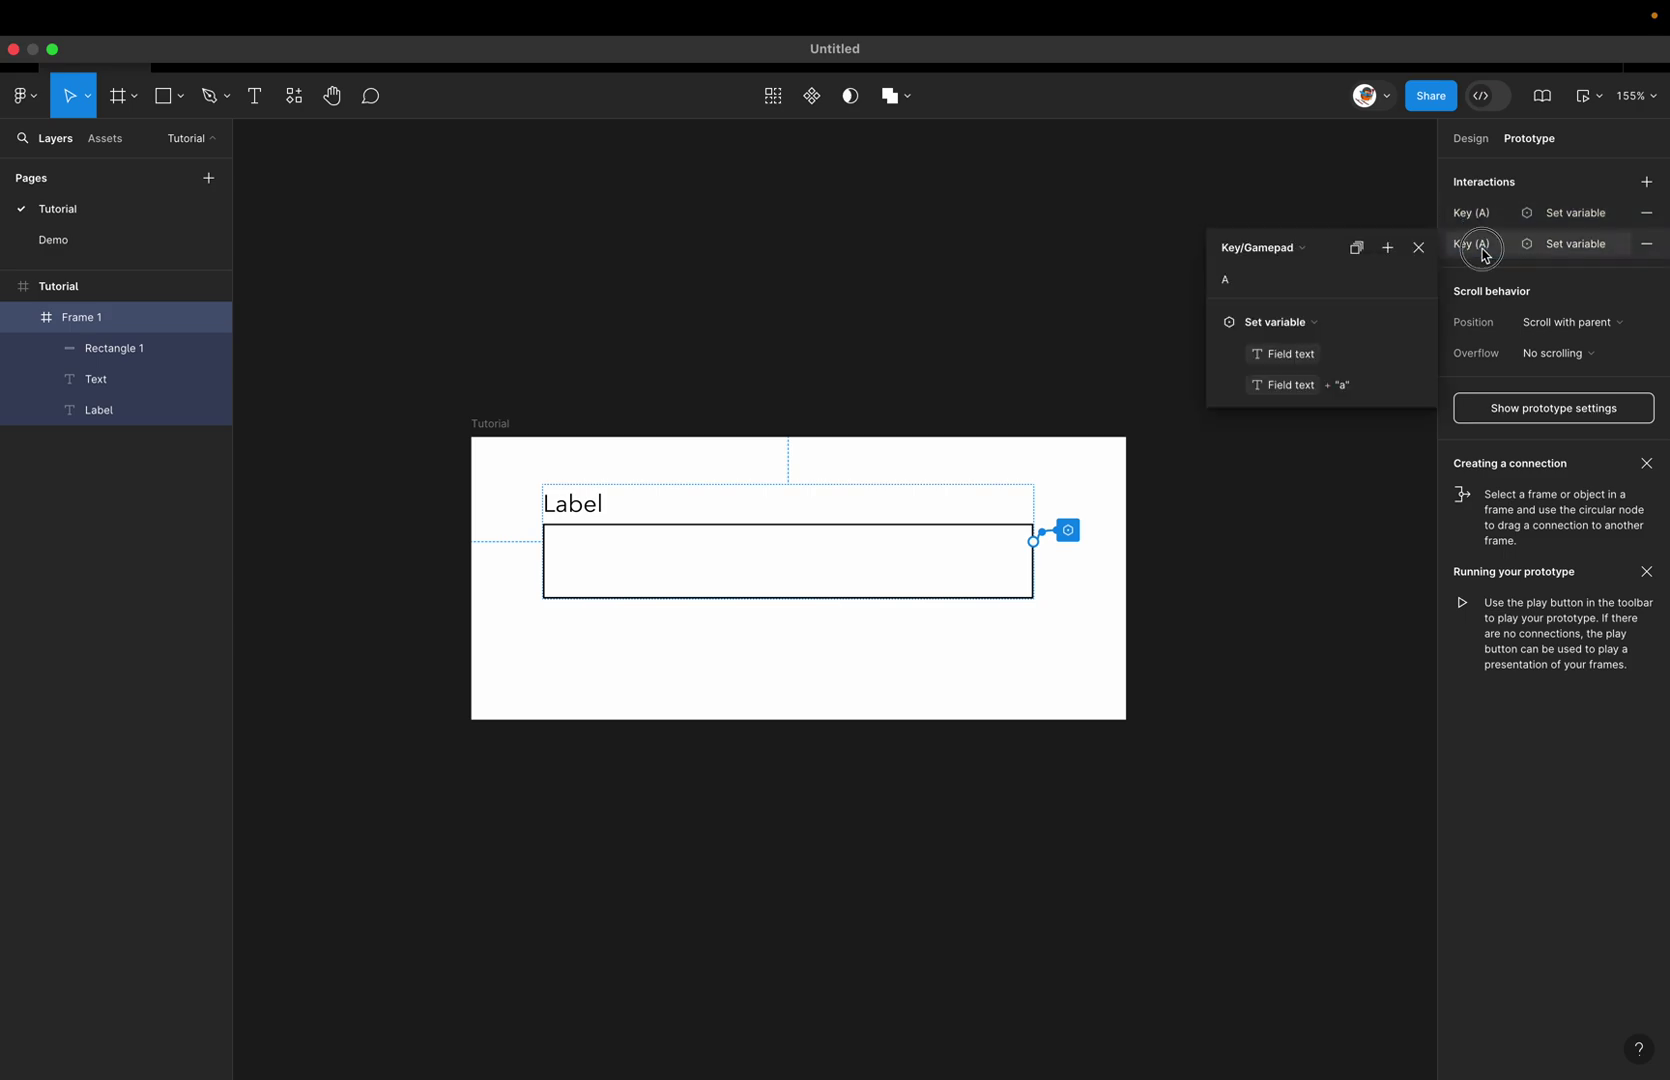
left_click(1264, 288)
key("b")
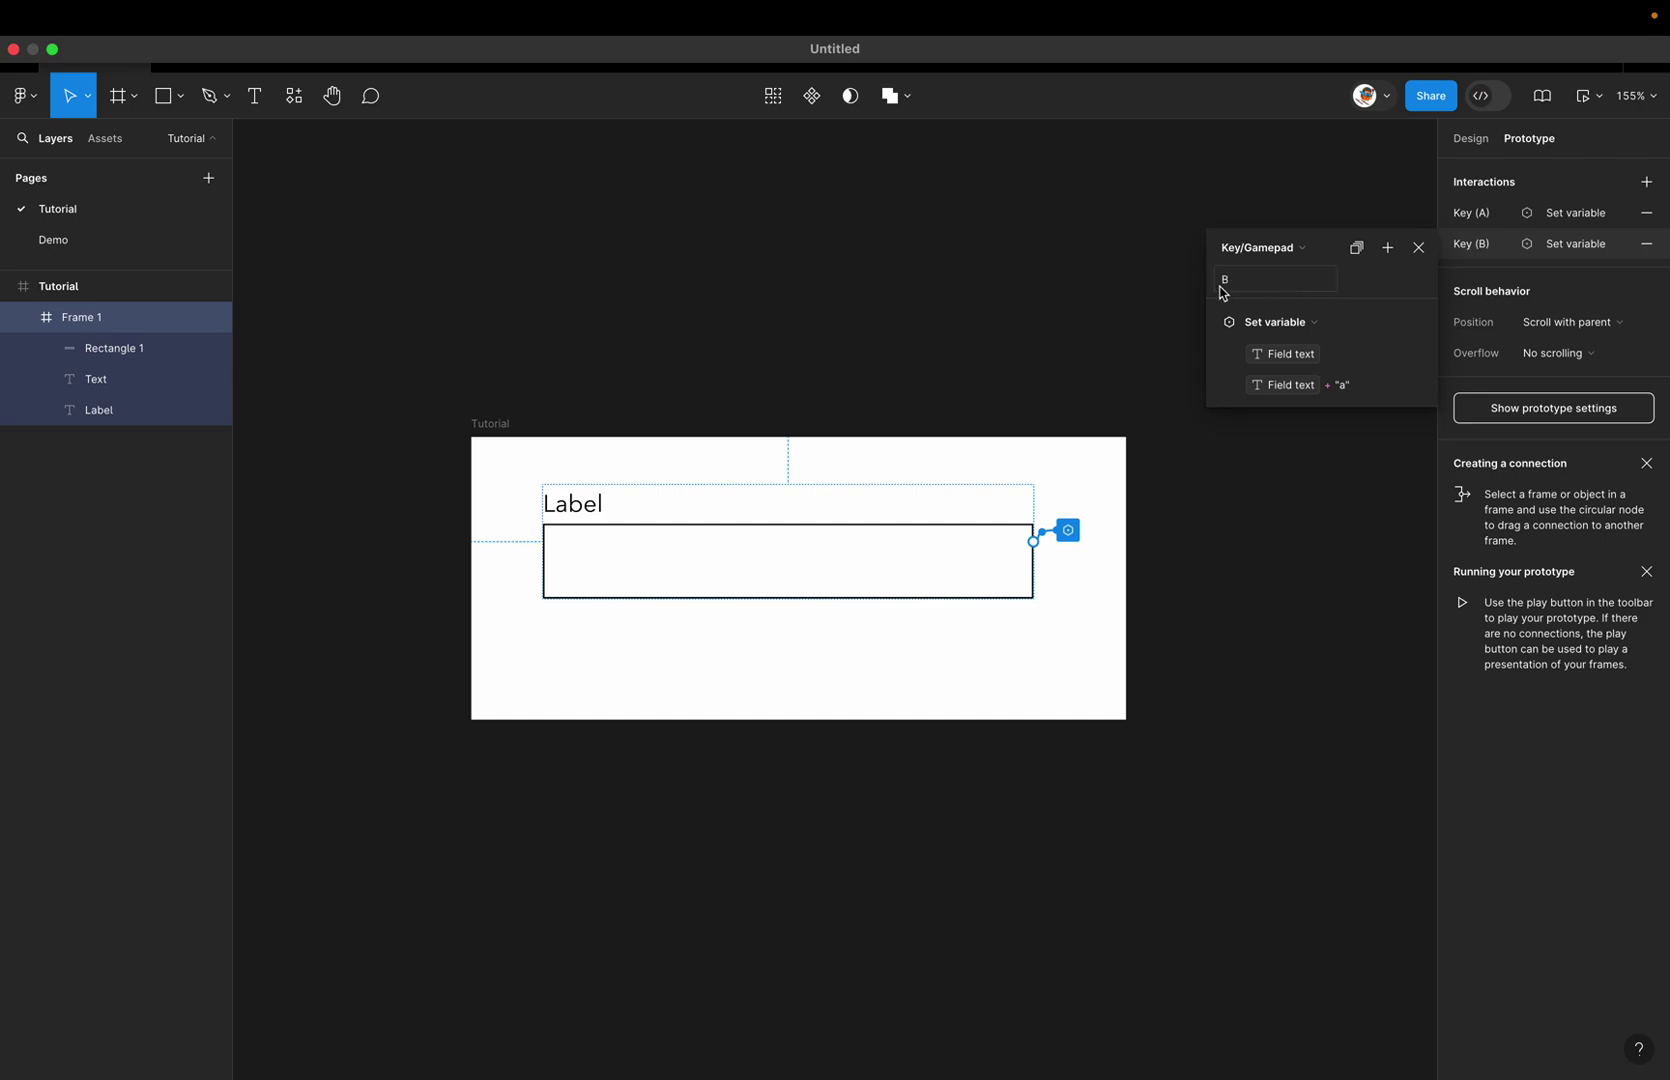
left_click(1343, 385)
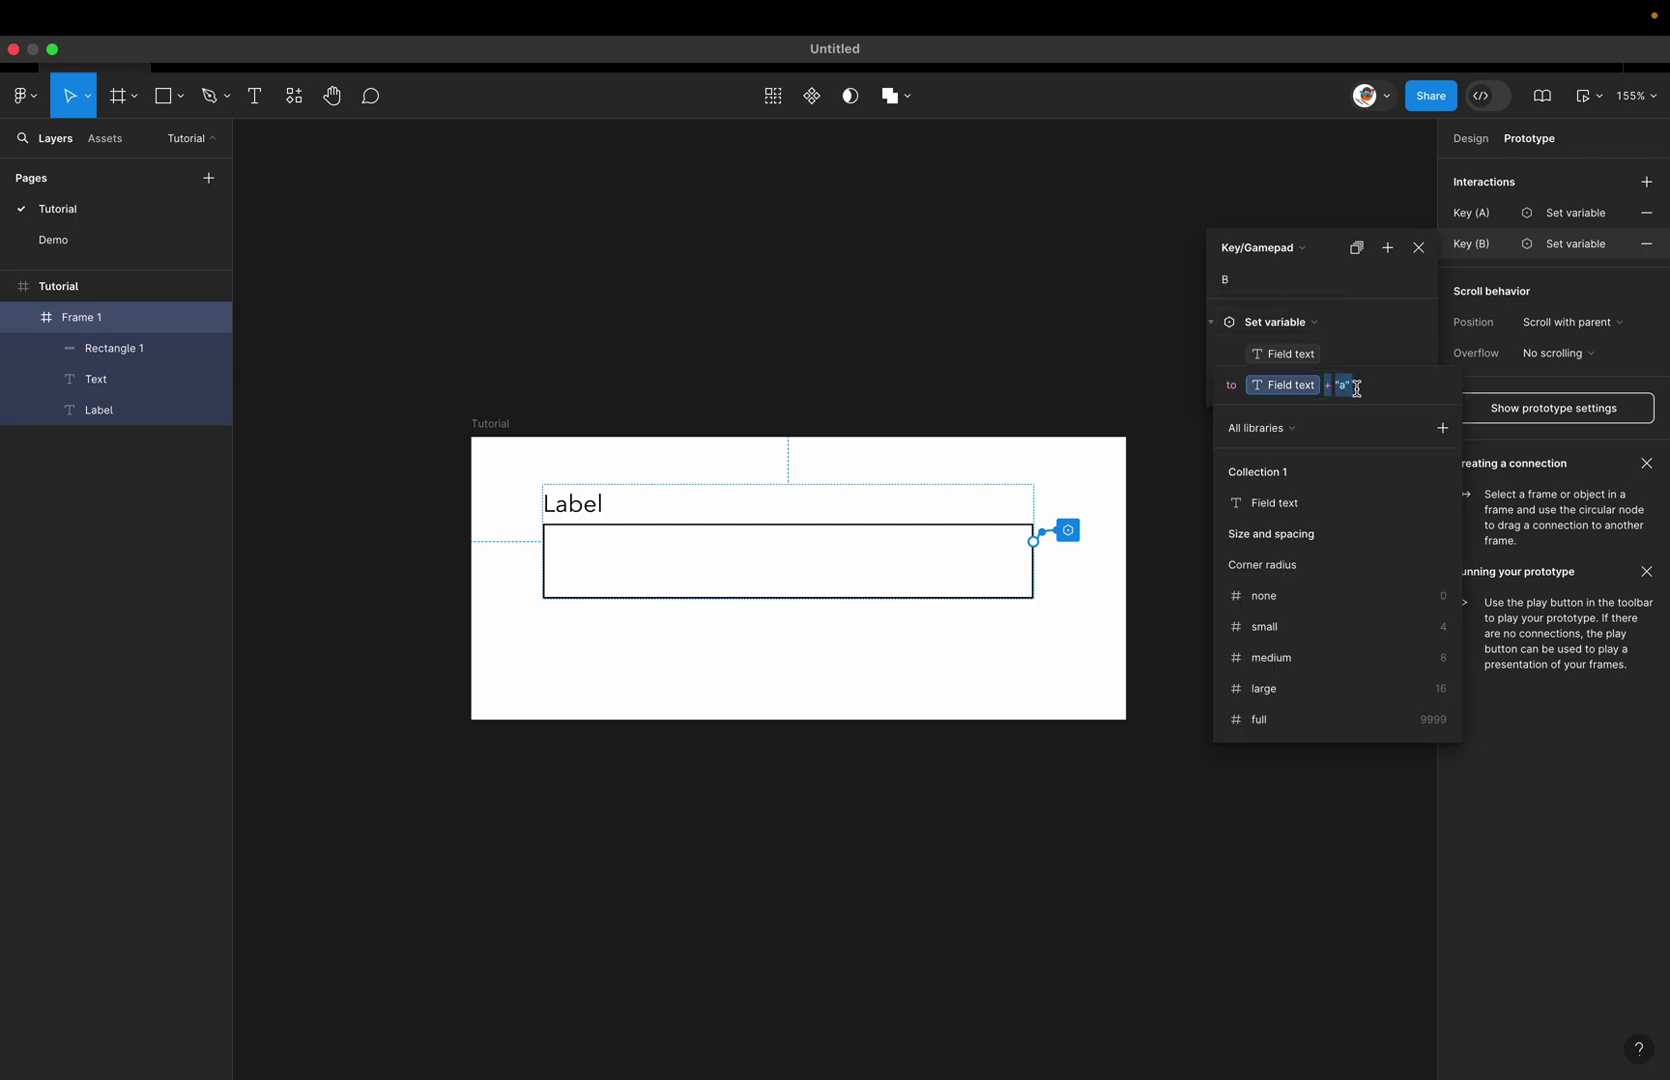
type("b")
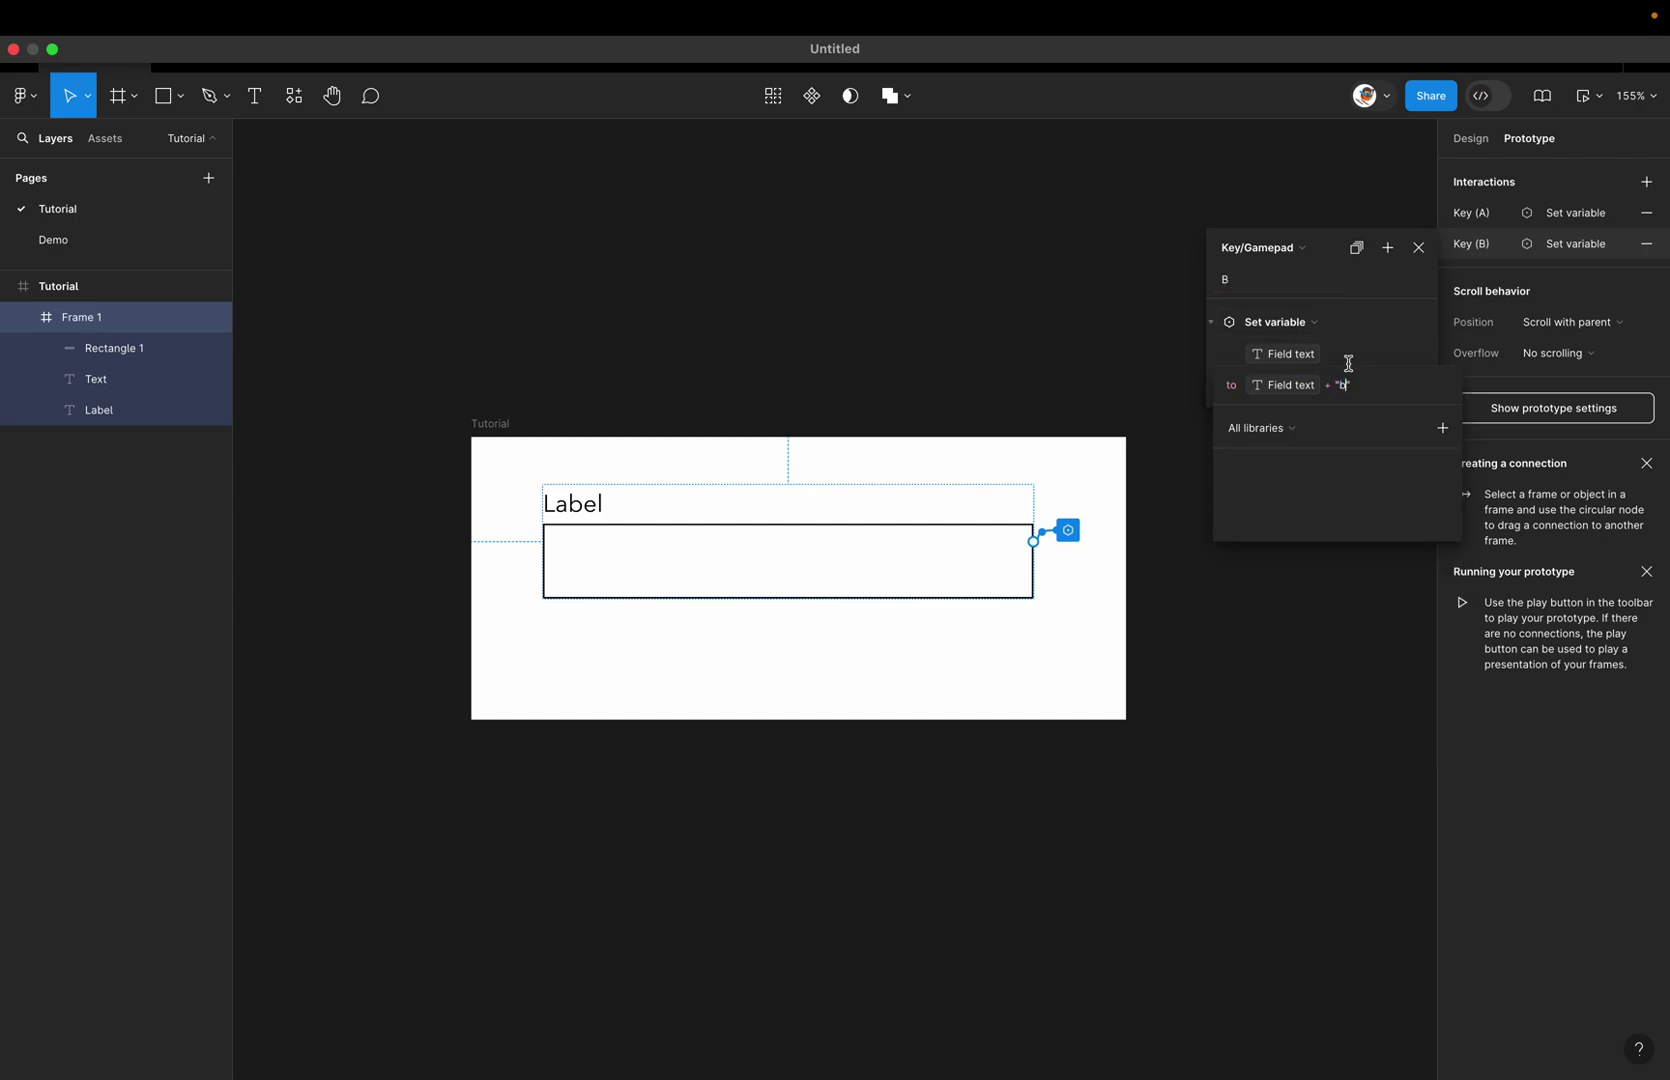
left_click(1360, 347)
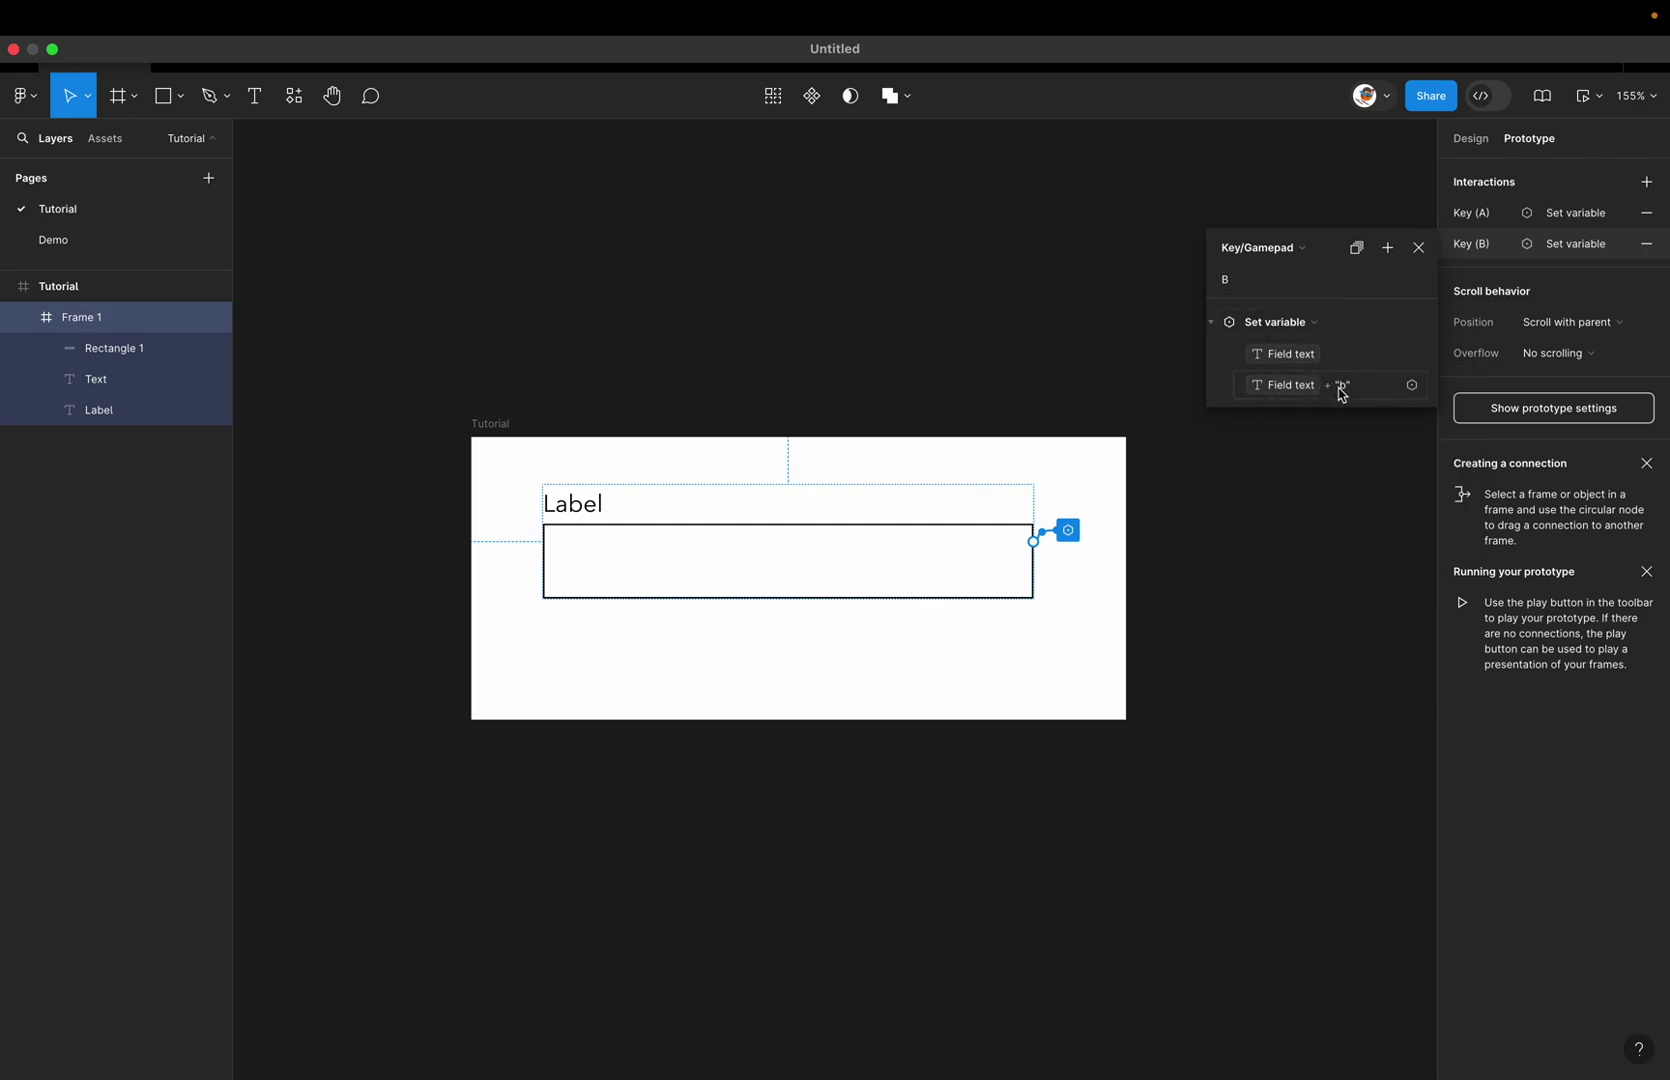
Step: Preview the Tutorial frame and type 'abababbaabb' to check both key interactions
left_click(1418, 247)
left_click(1176, 266)
left_click(472, 420)
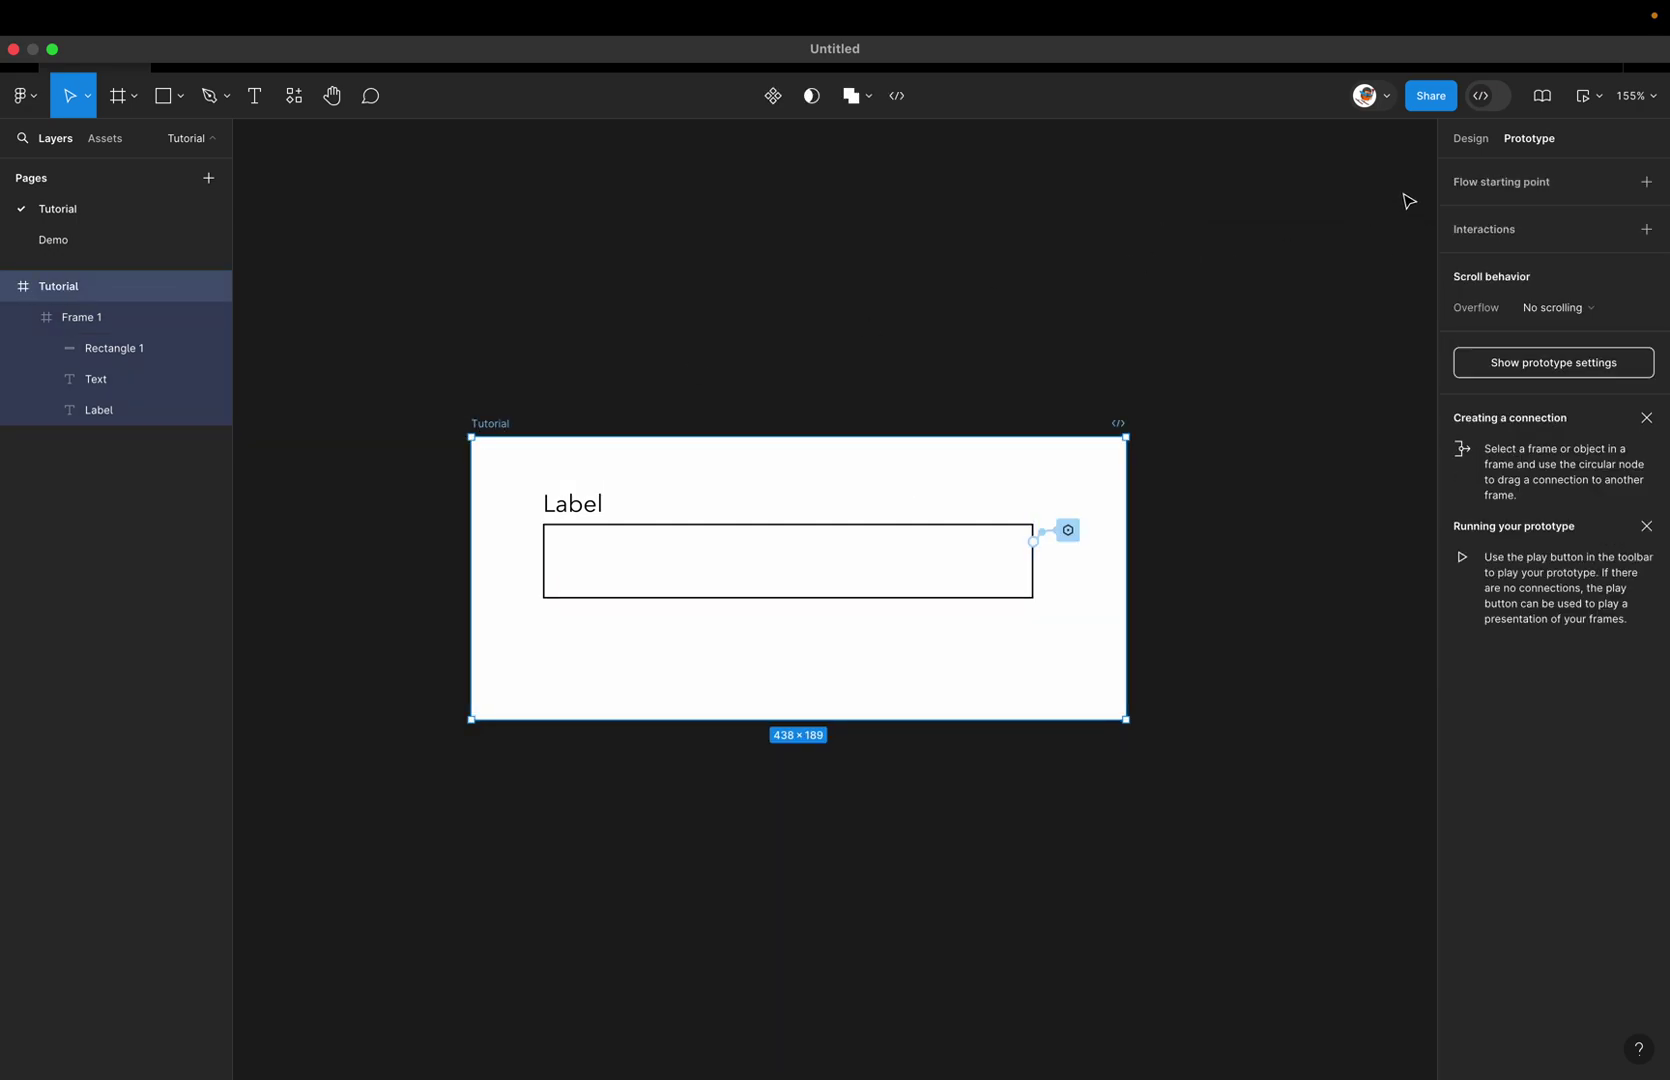
left_click(1596, 104)
left_click(1566, 164)
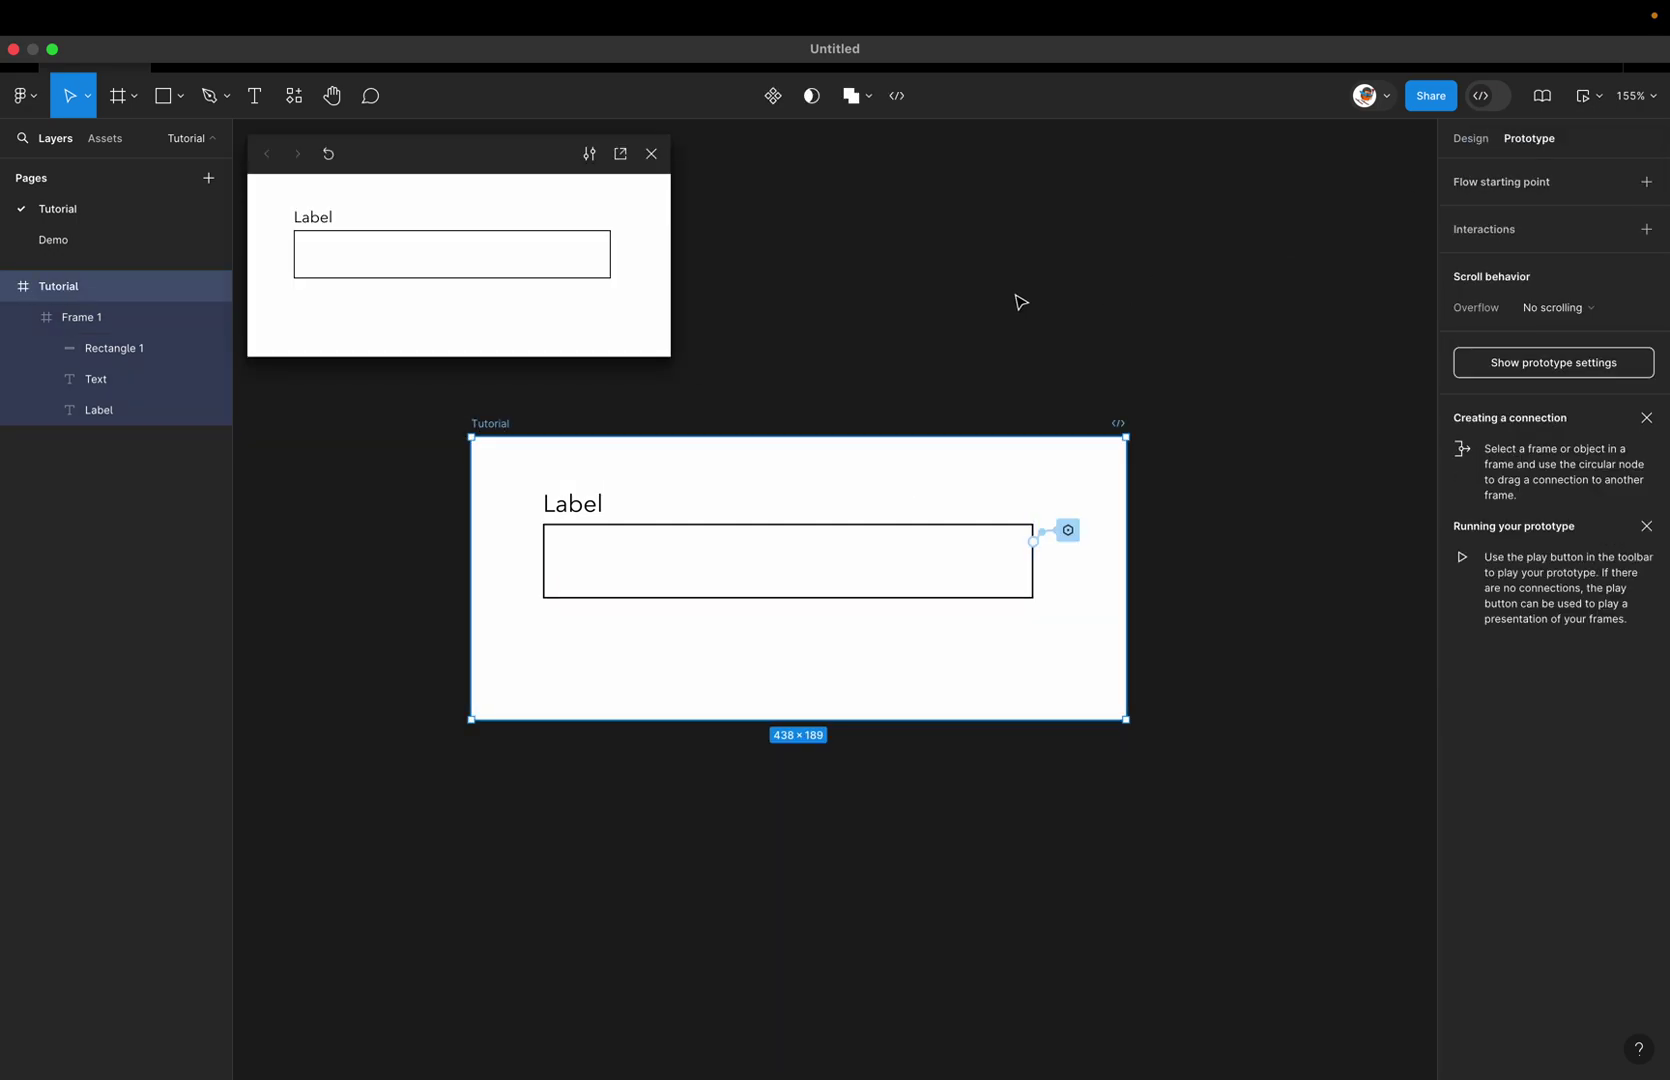
left_click(568, 262)
type("abababbaabb")
Step: Close the preview and show the page's design properties with the local variables
left_click(651, 153)
left_click(648, 333)
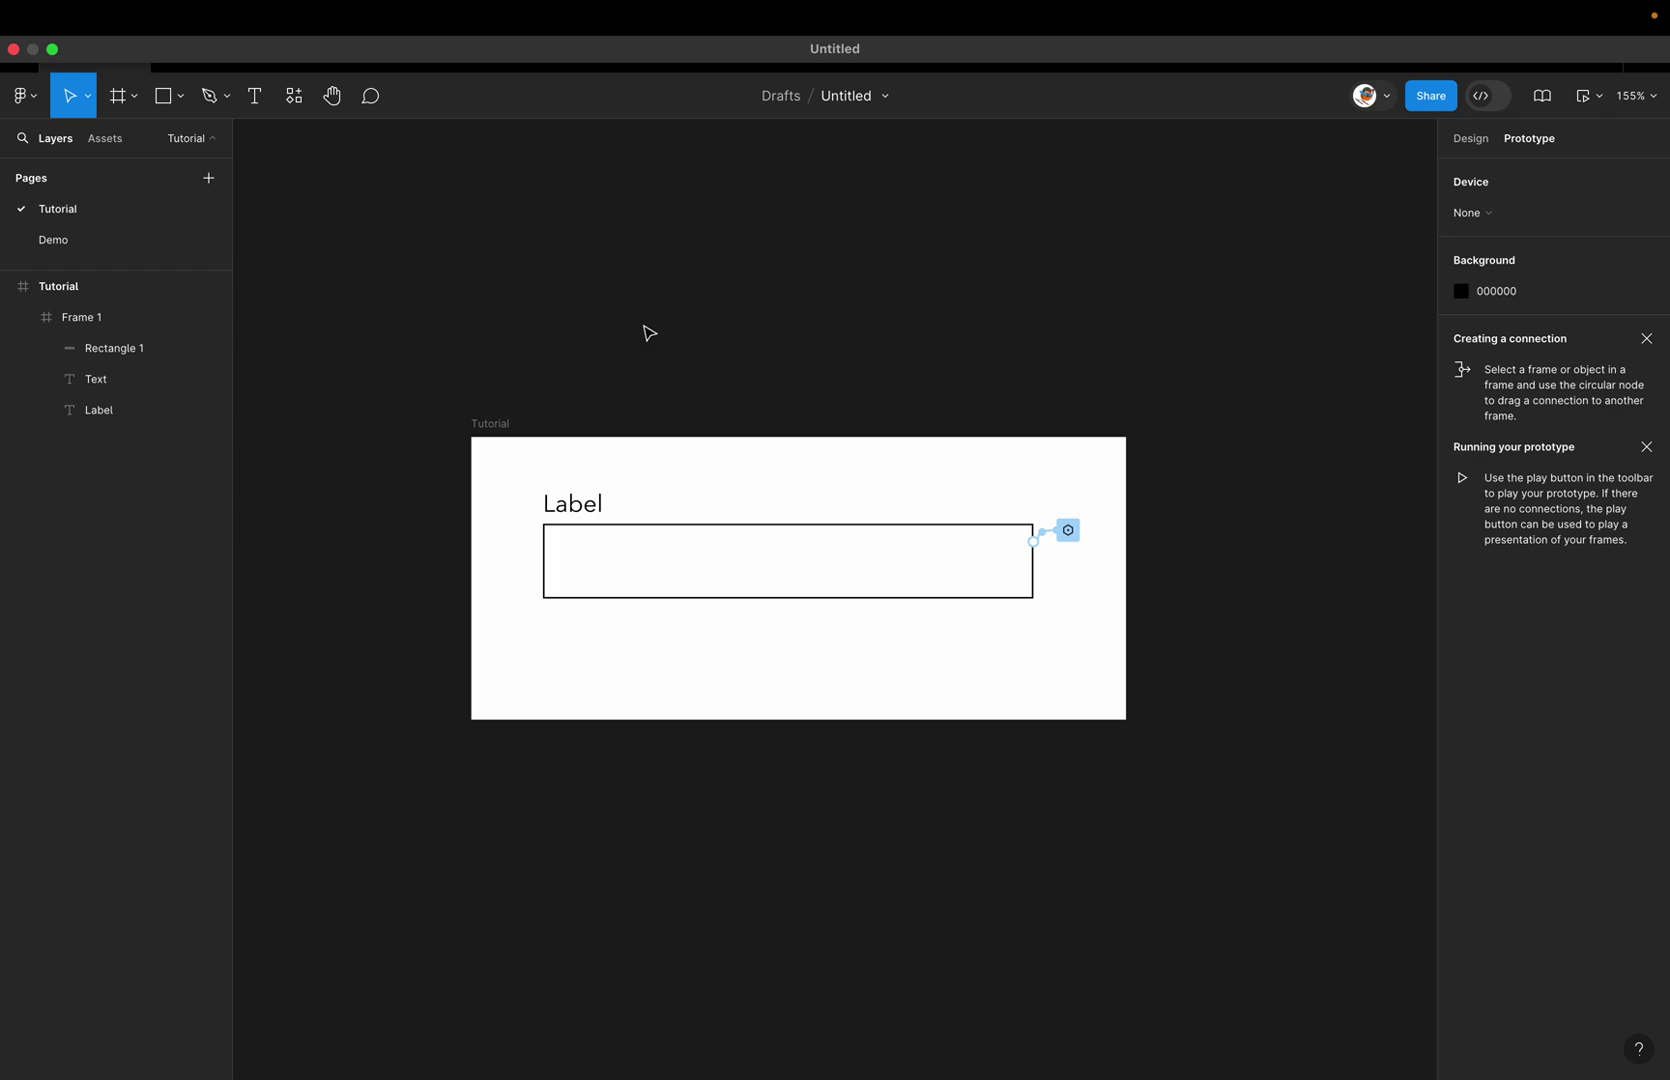
left_click(648, 333)
left_click(1471, 140)
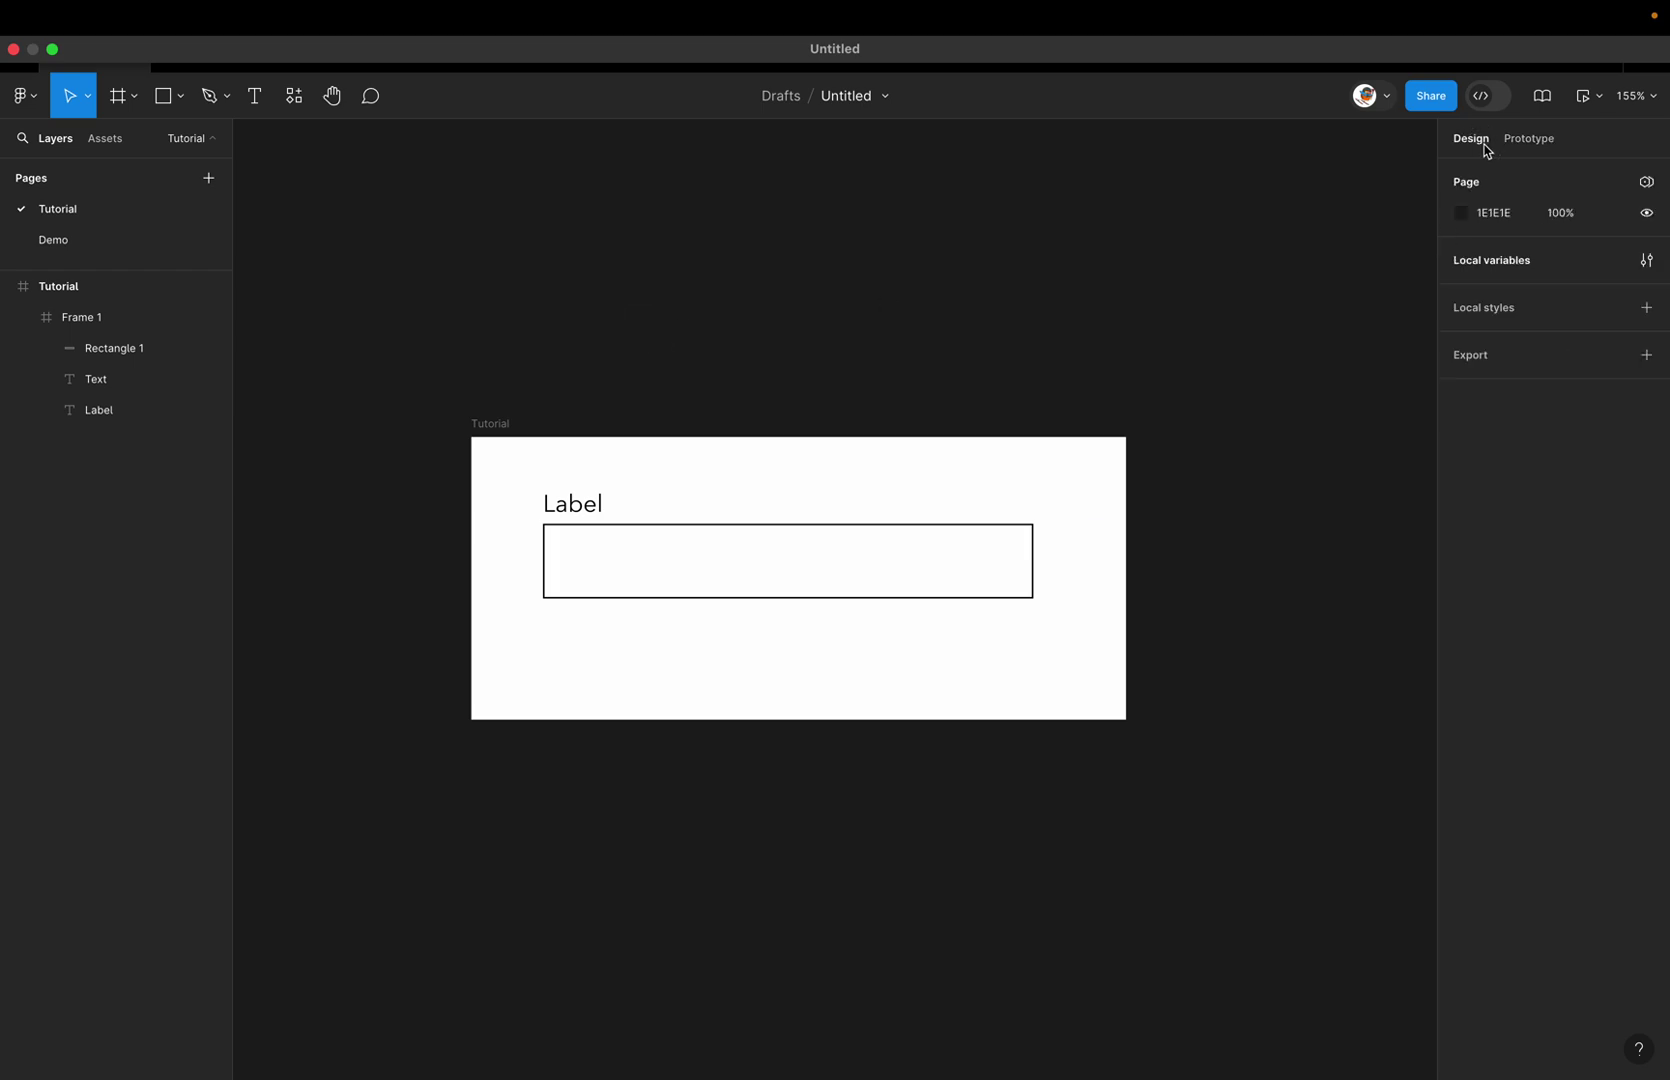
left_click(1010, 265)
Step: Create an empty string variable named 'Field text hist 1'
left_click(1645, 262)
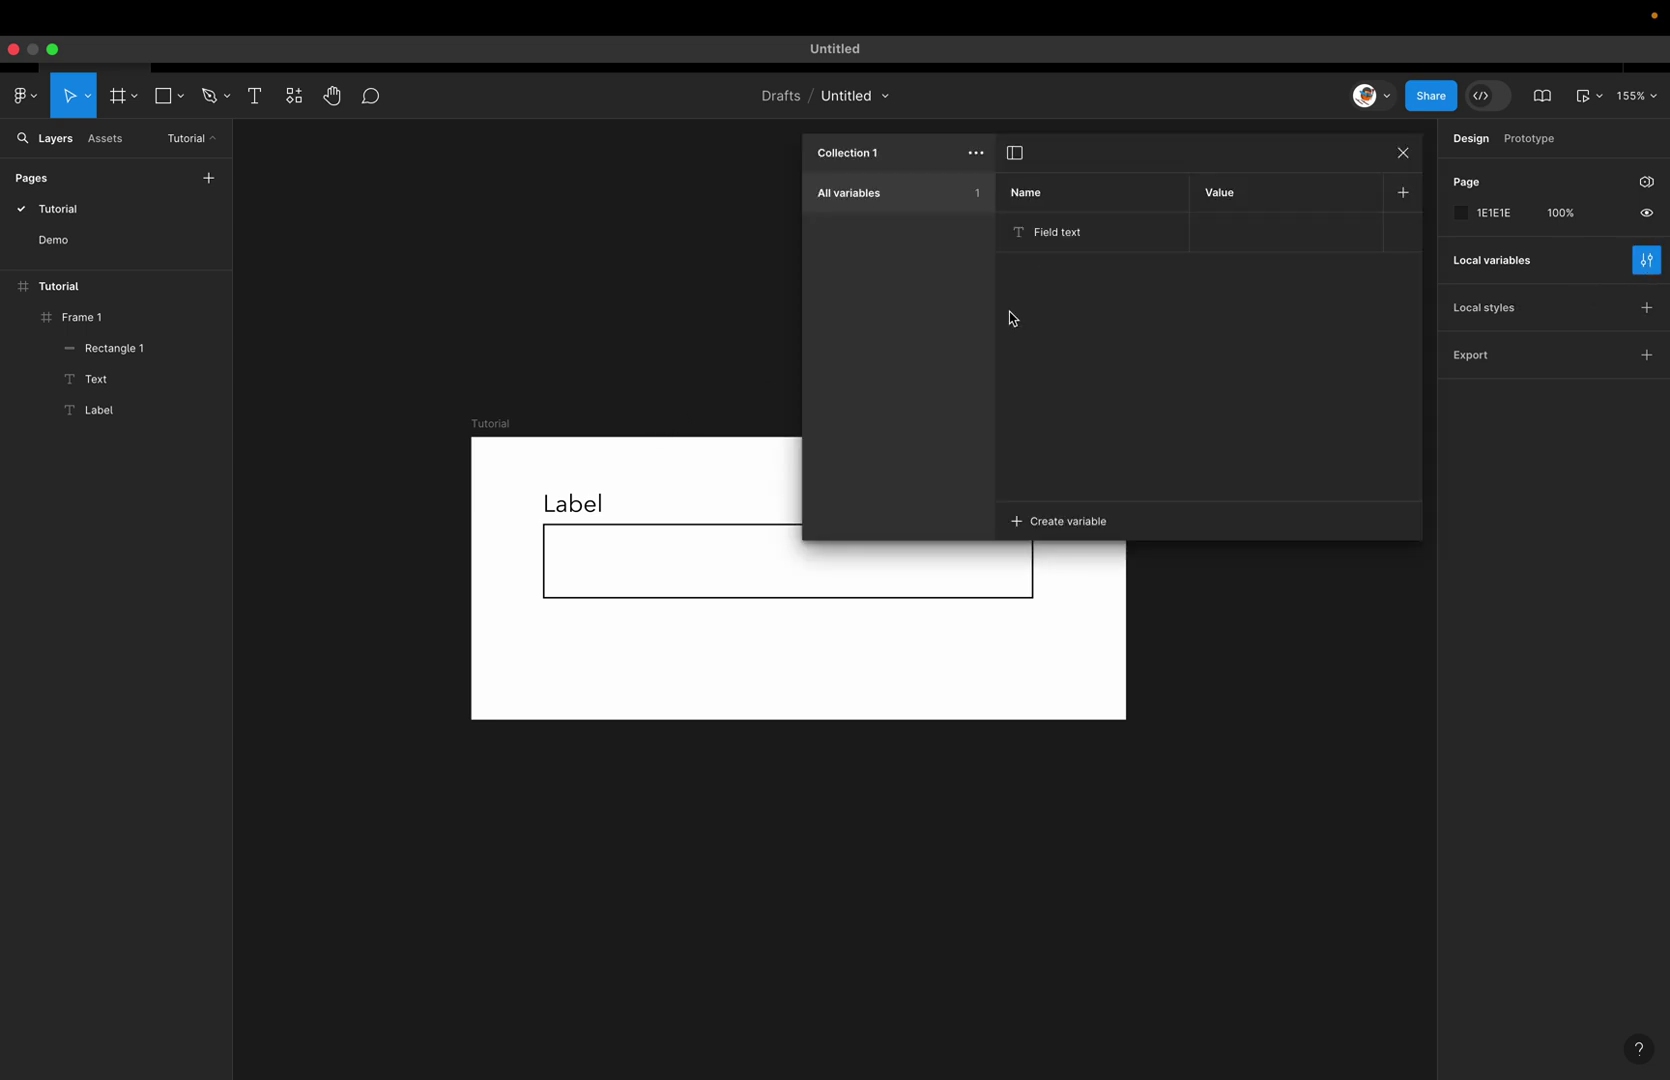
left_click(1026, 526)
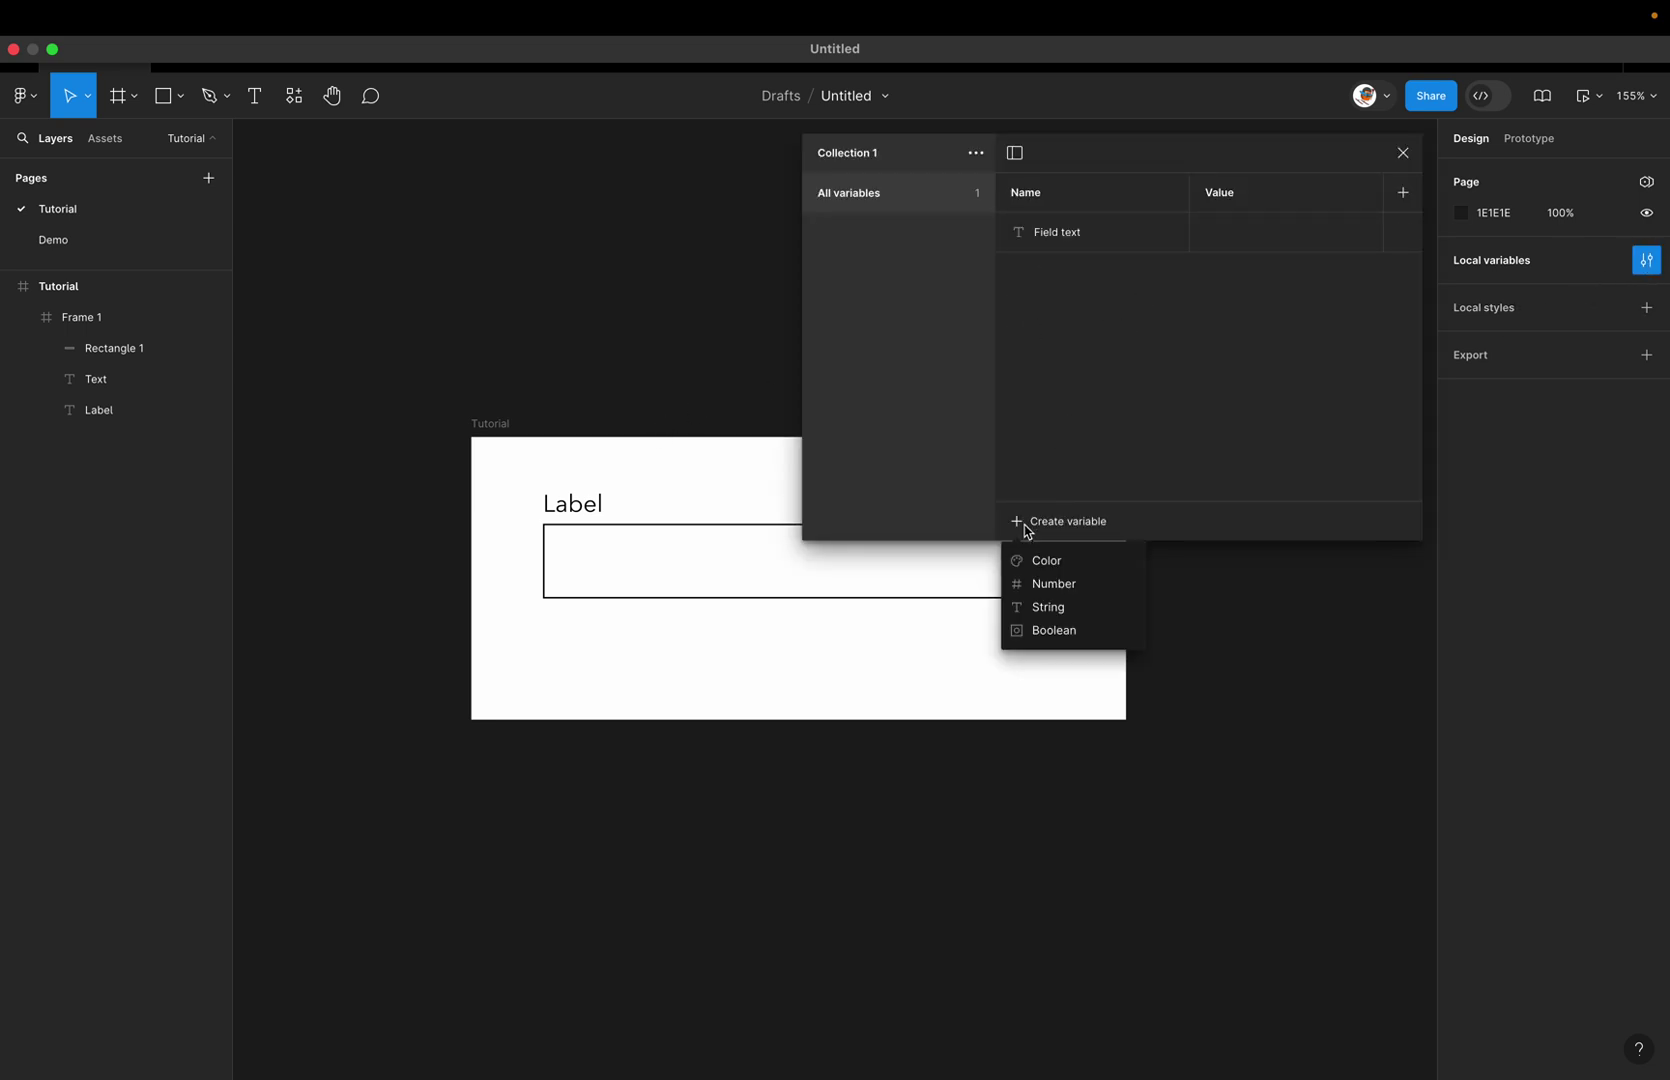
left_click(1063, 604)
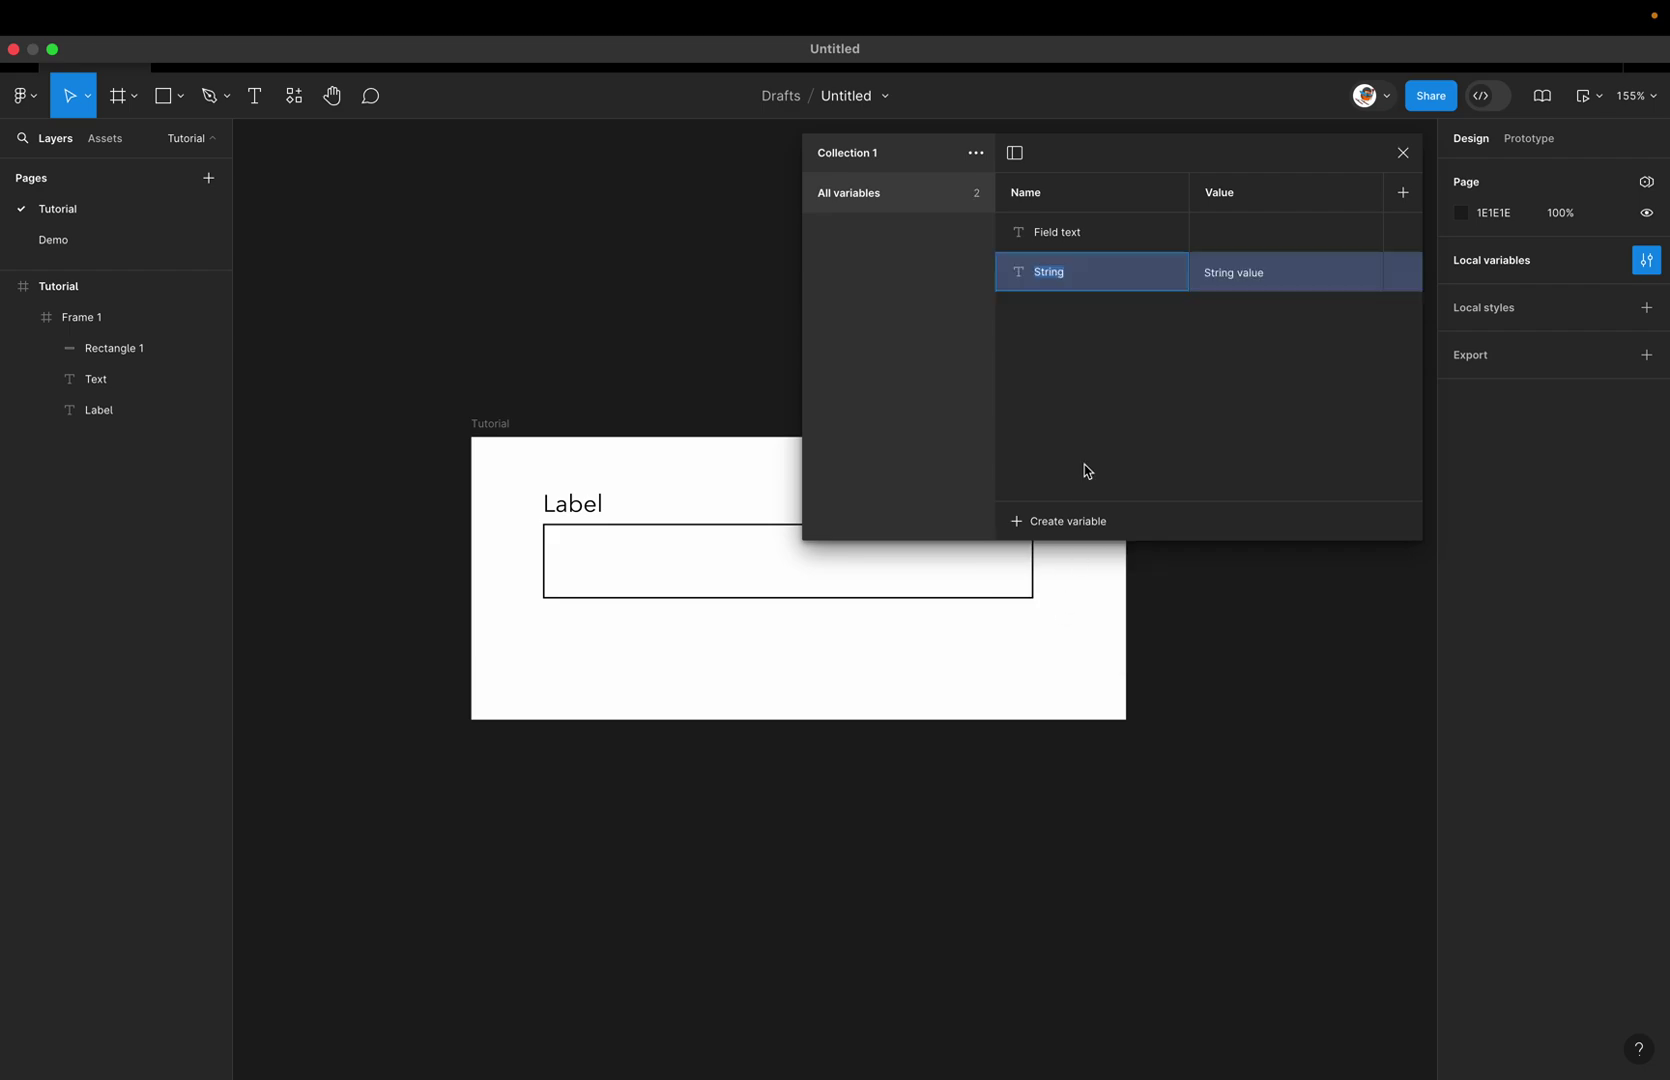
type("Fie")
key("BackSpace")
type("eld text hist 1")
key("Return")
left_click(1267, 272)
key("BackSpace")
left_click(1201, 364)
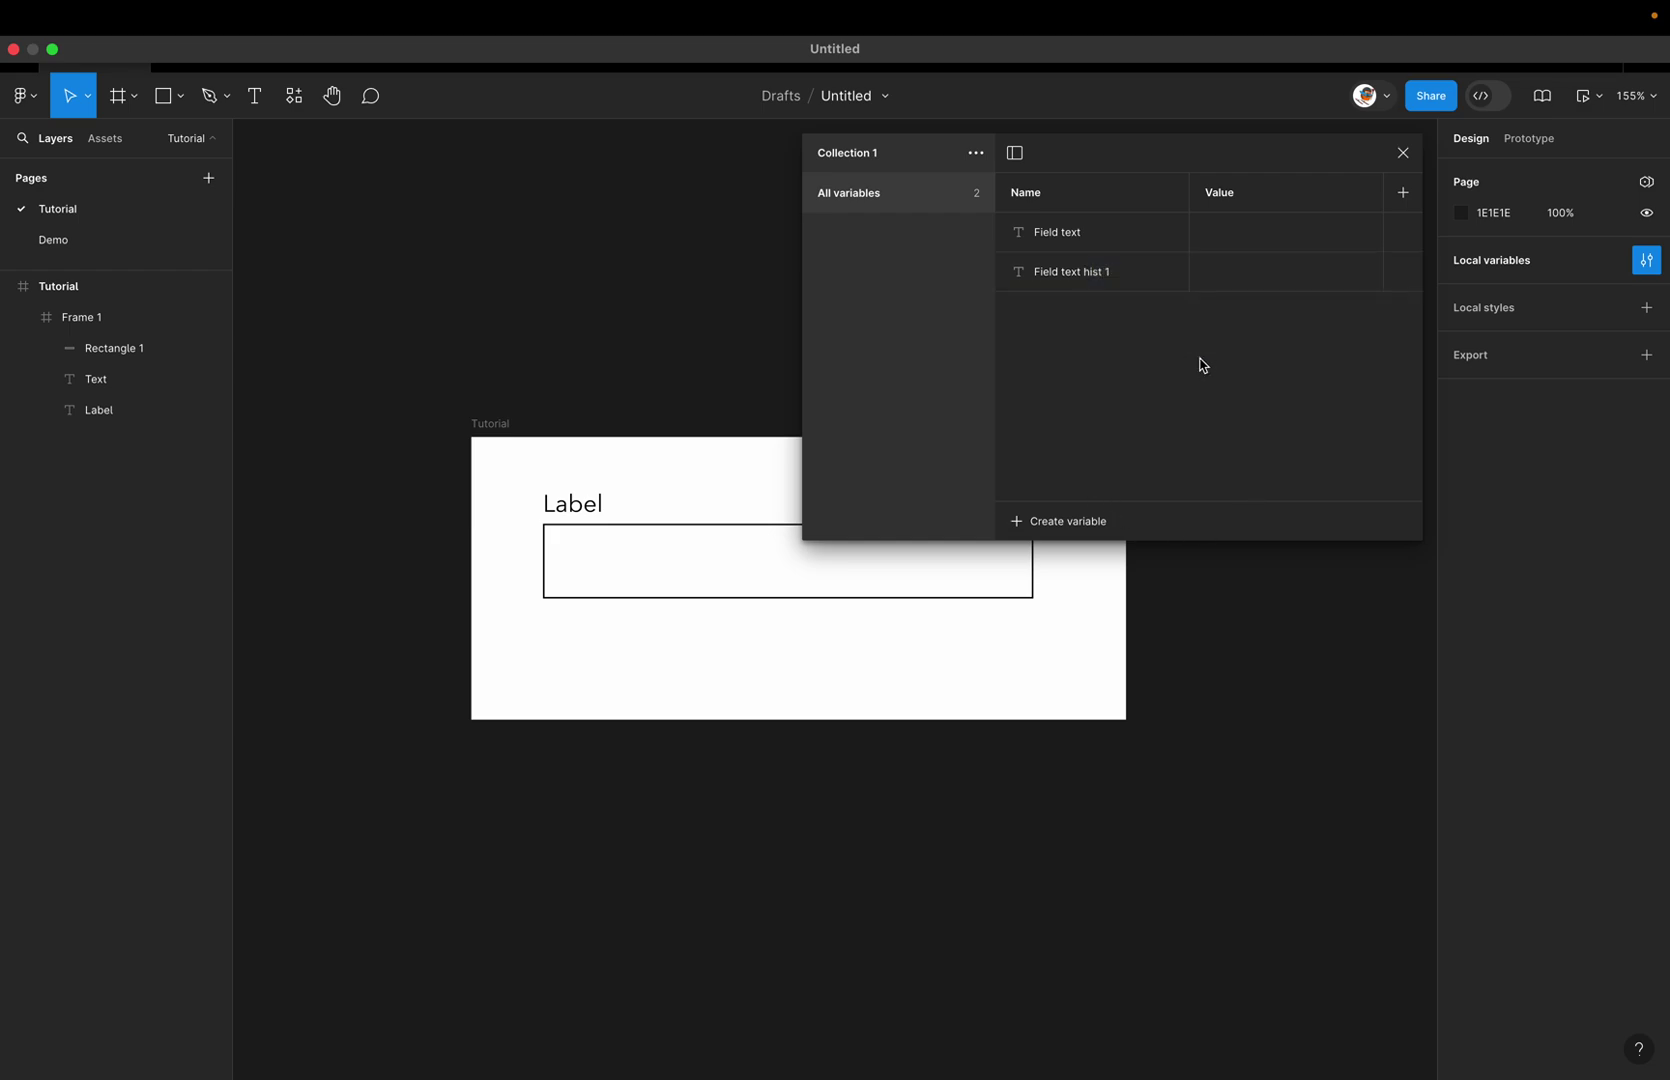
Step: Duplicate it twice into 'Field text hist 2' and 'Field text hist 3'
left_click(1120, 288)
right_click(1118, 289)
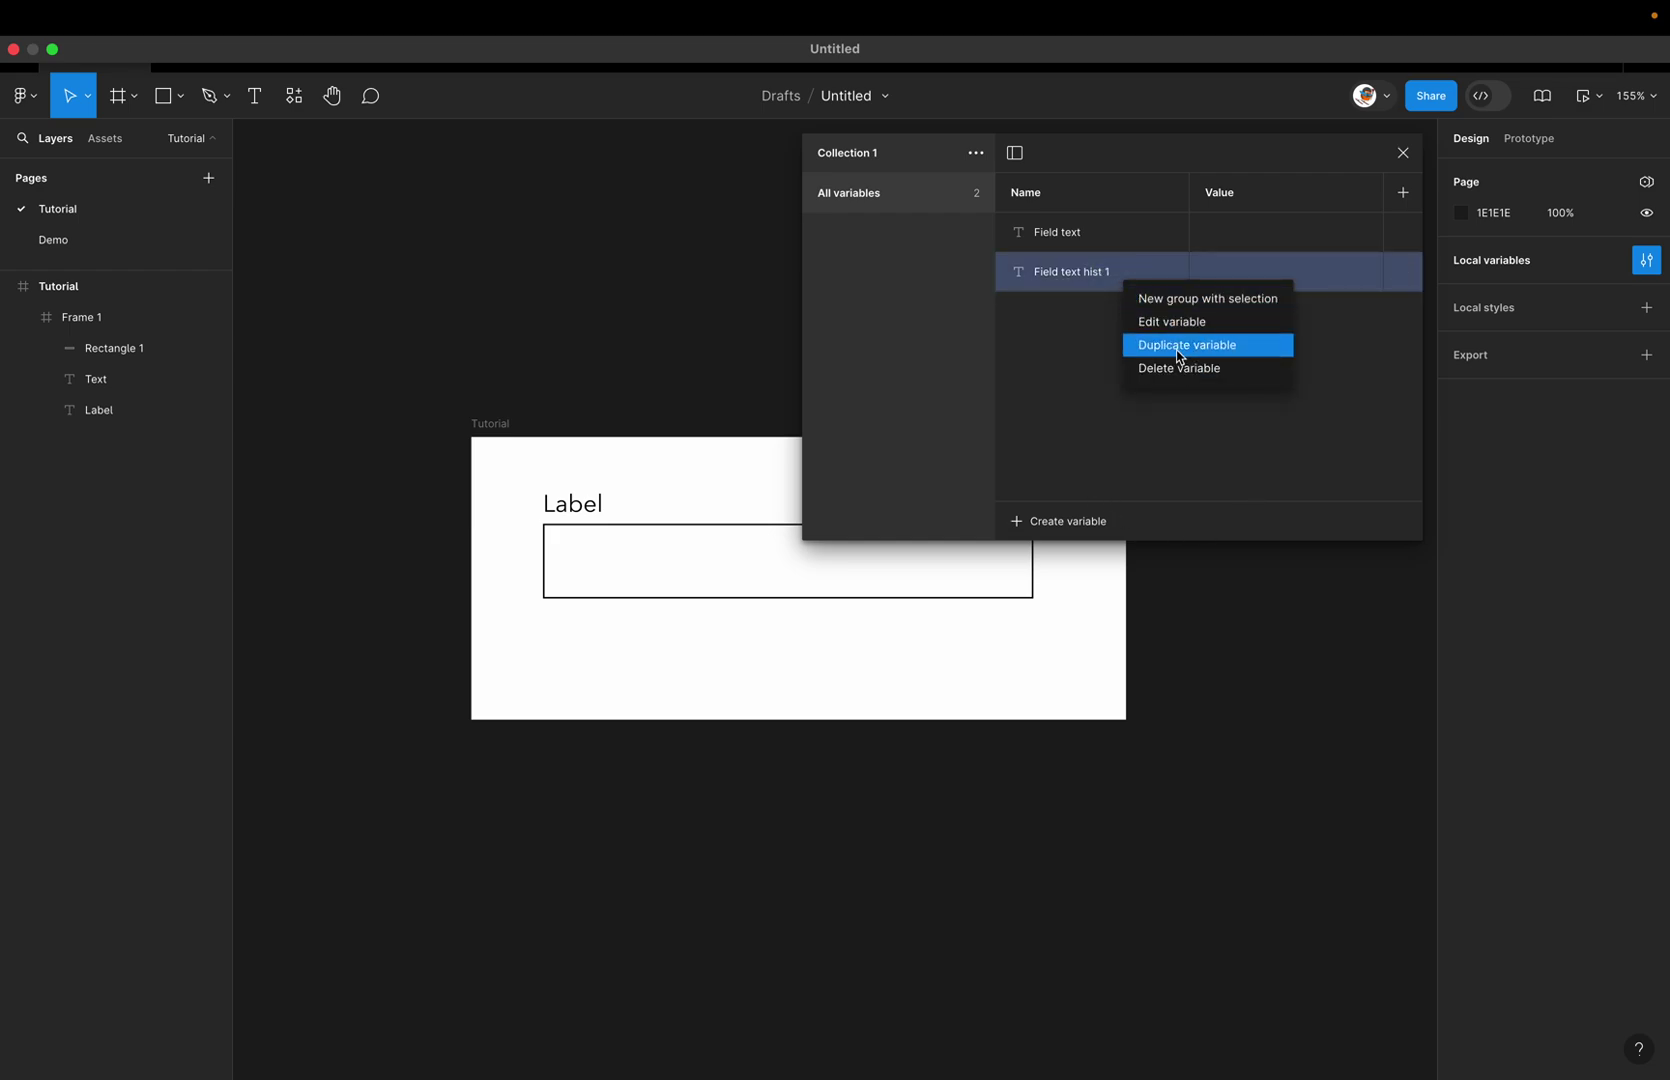
left_click(1158, 340)
left_click(1122, 313)
right_click(1122, 313)
left_click(1185, 376)
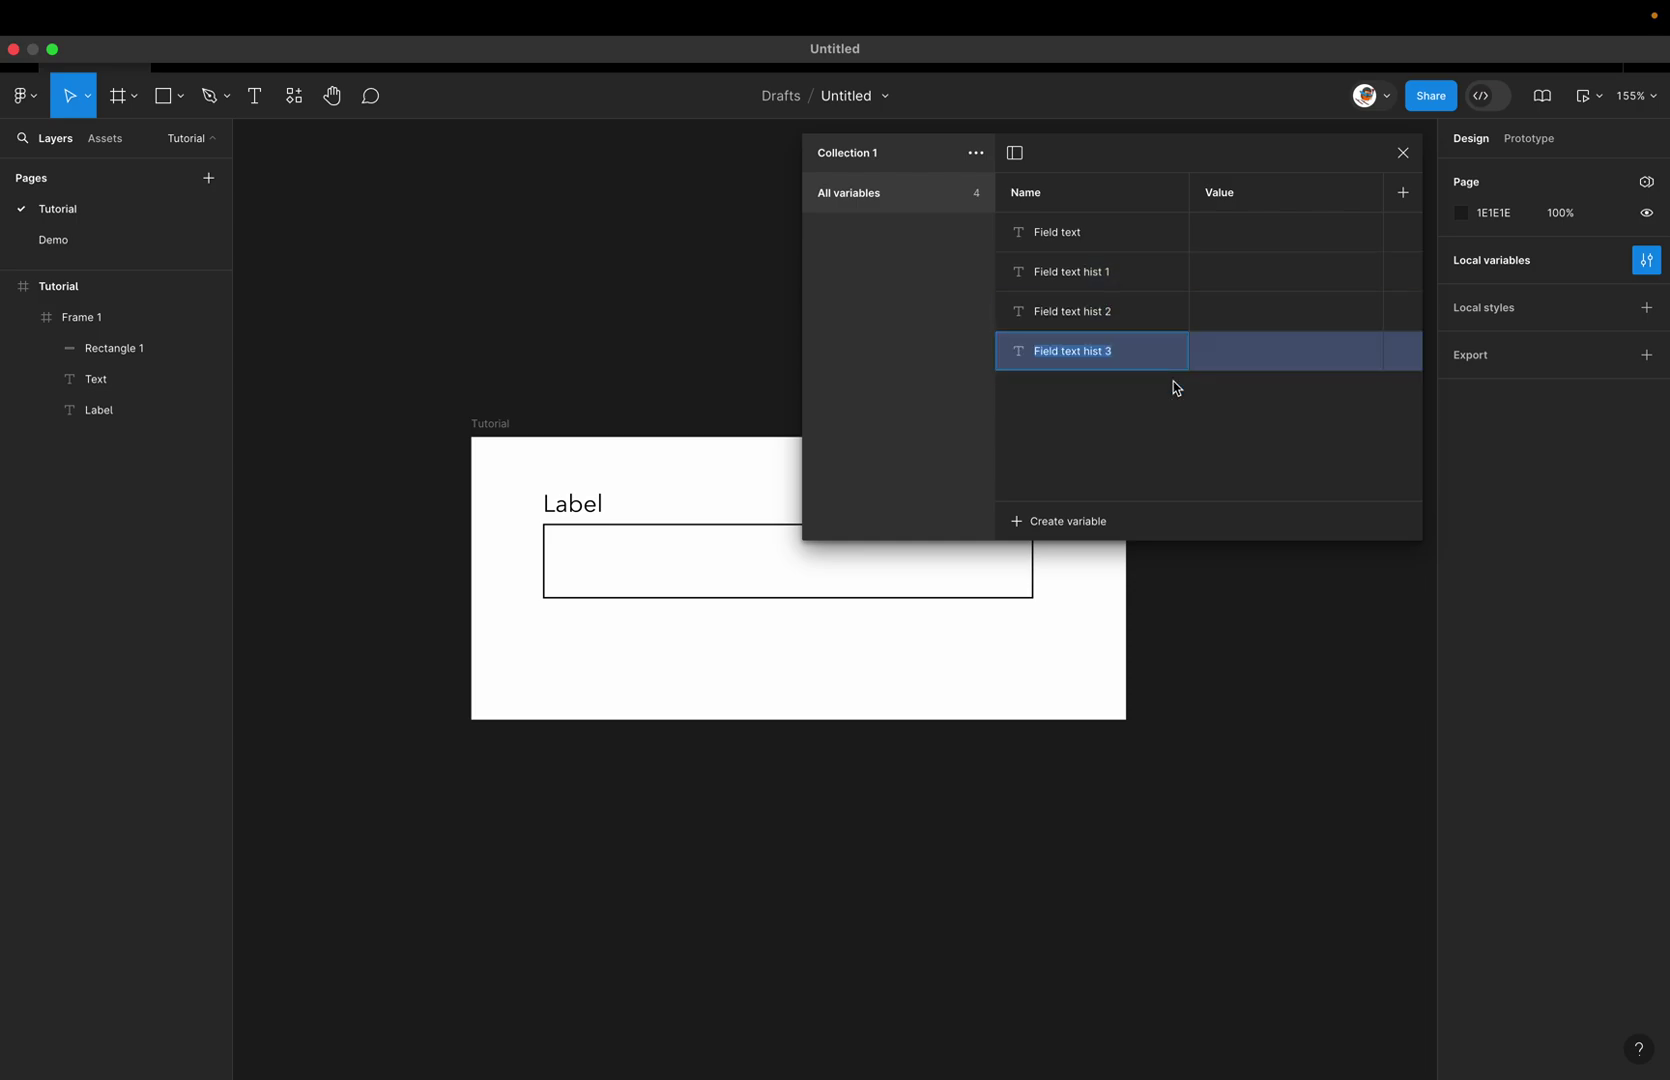
left_click(1097, 428)
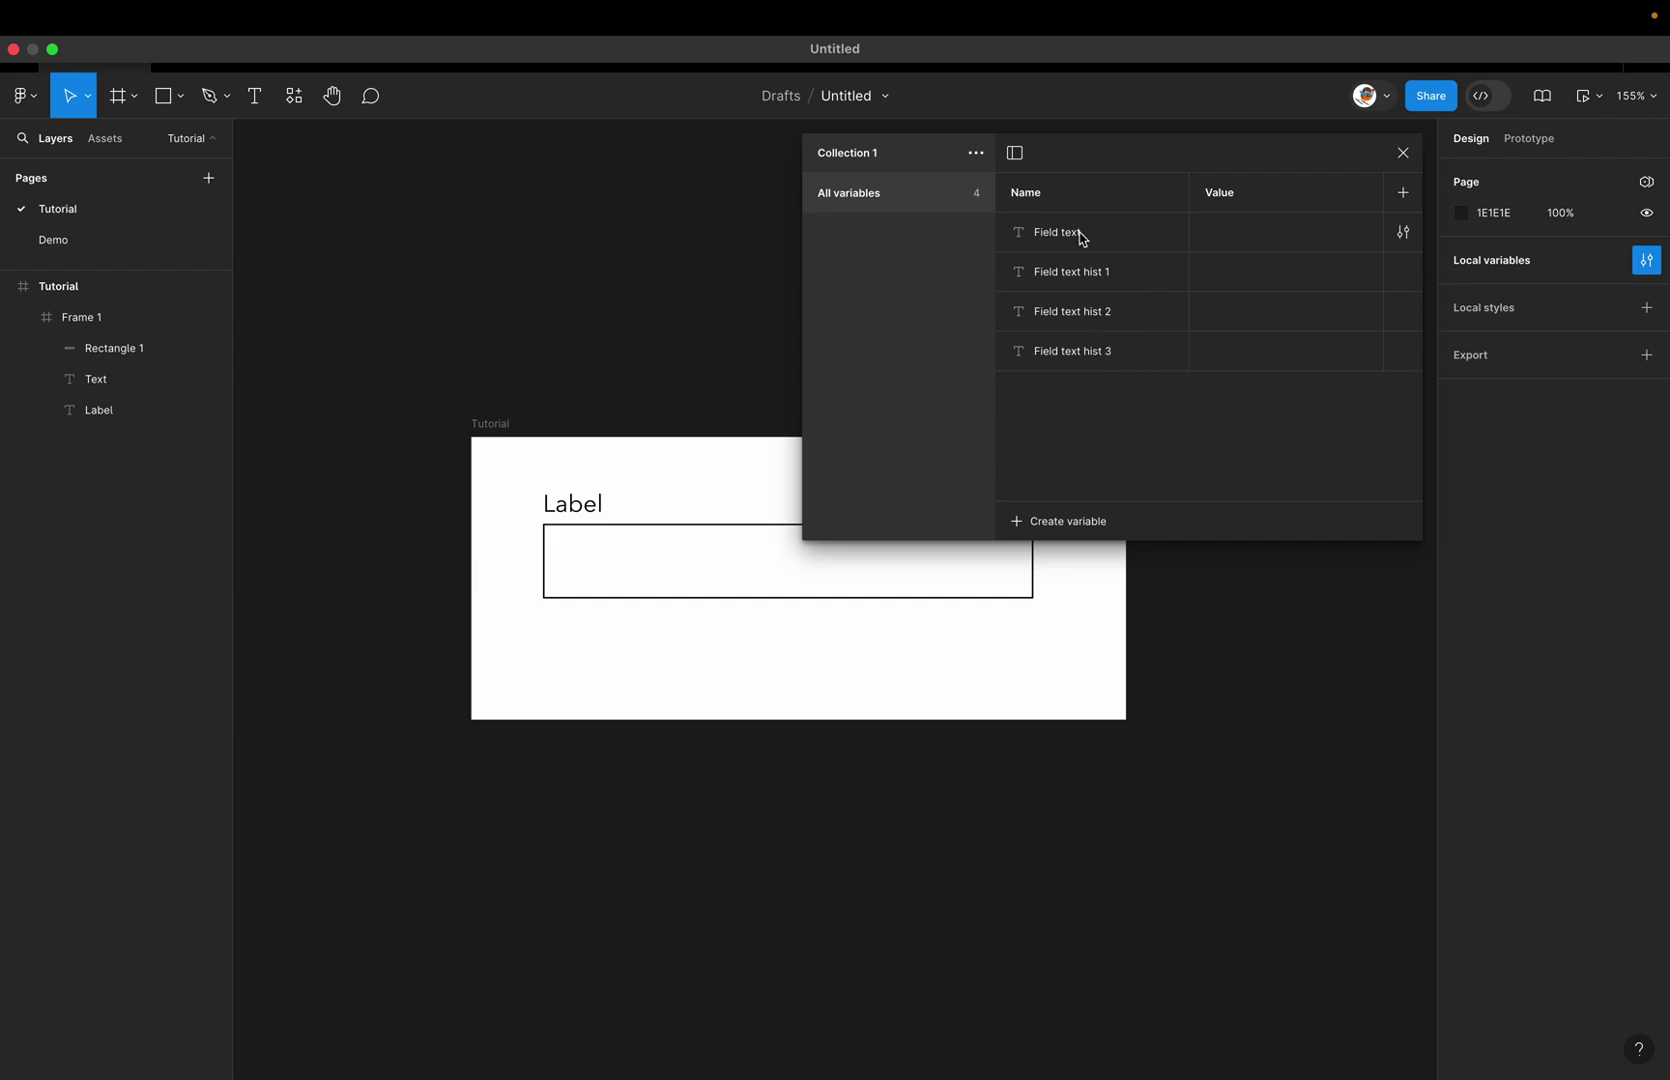
Step: Select the input field group Frame 1 and show its prototype interactions
left_click(1404, 155)
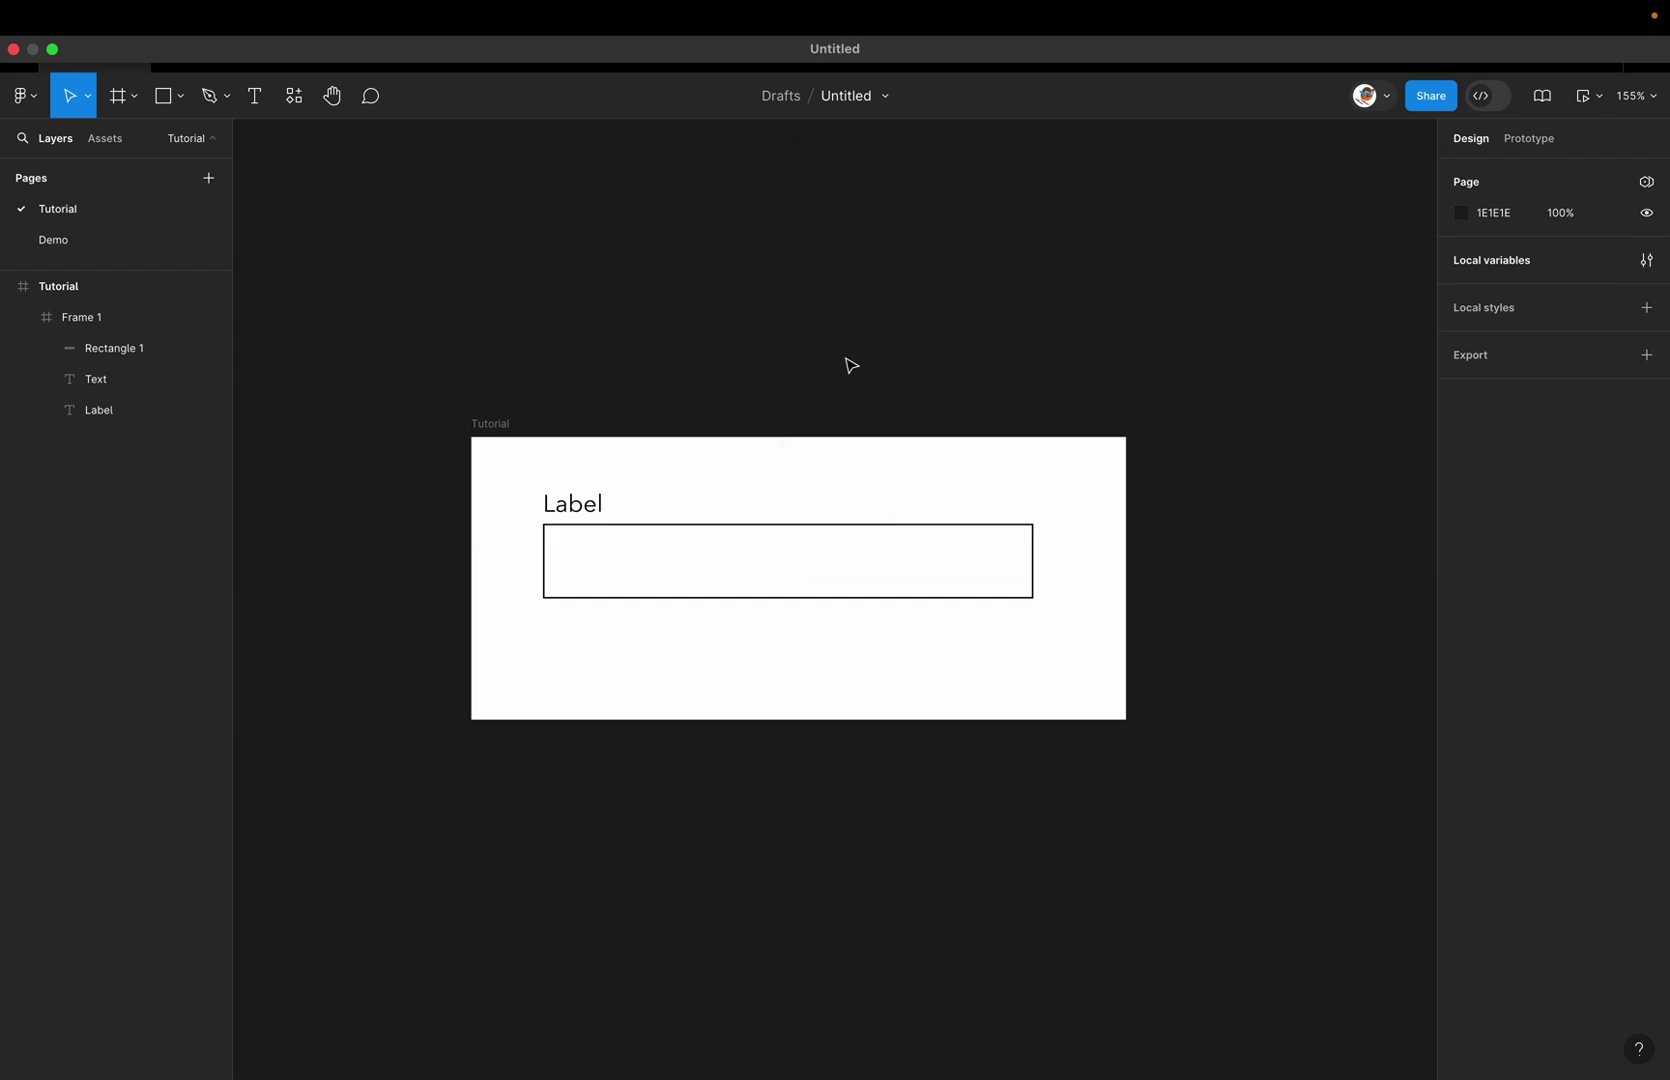
left_click(1526, 142)
left_click(1472, 138)
left_click(550, 535)
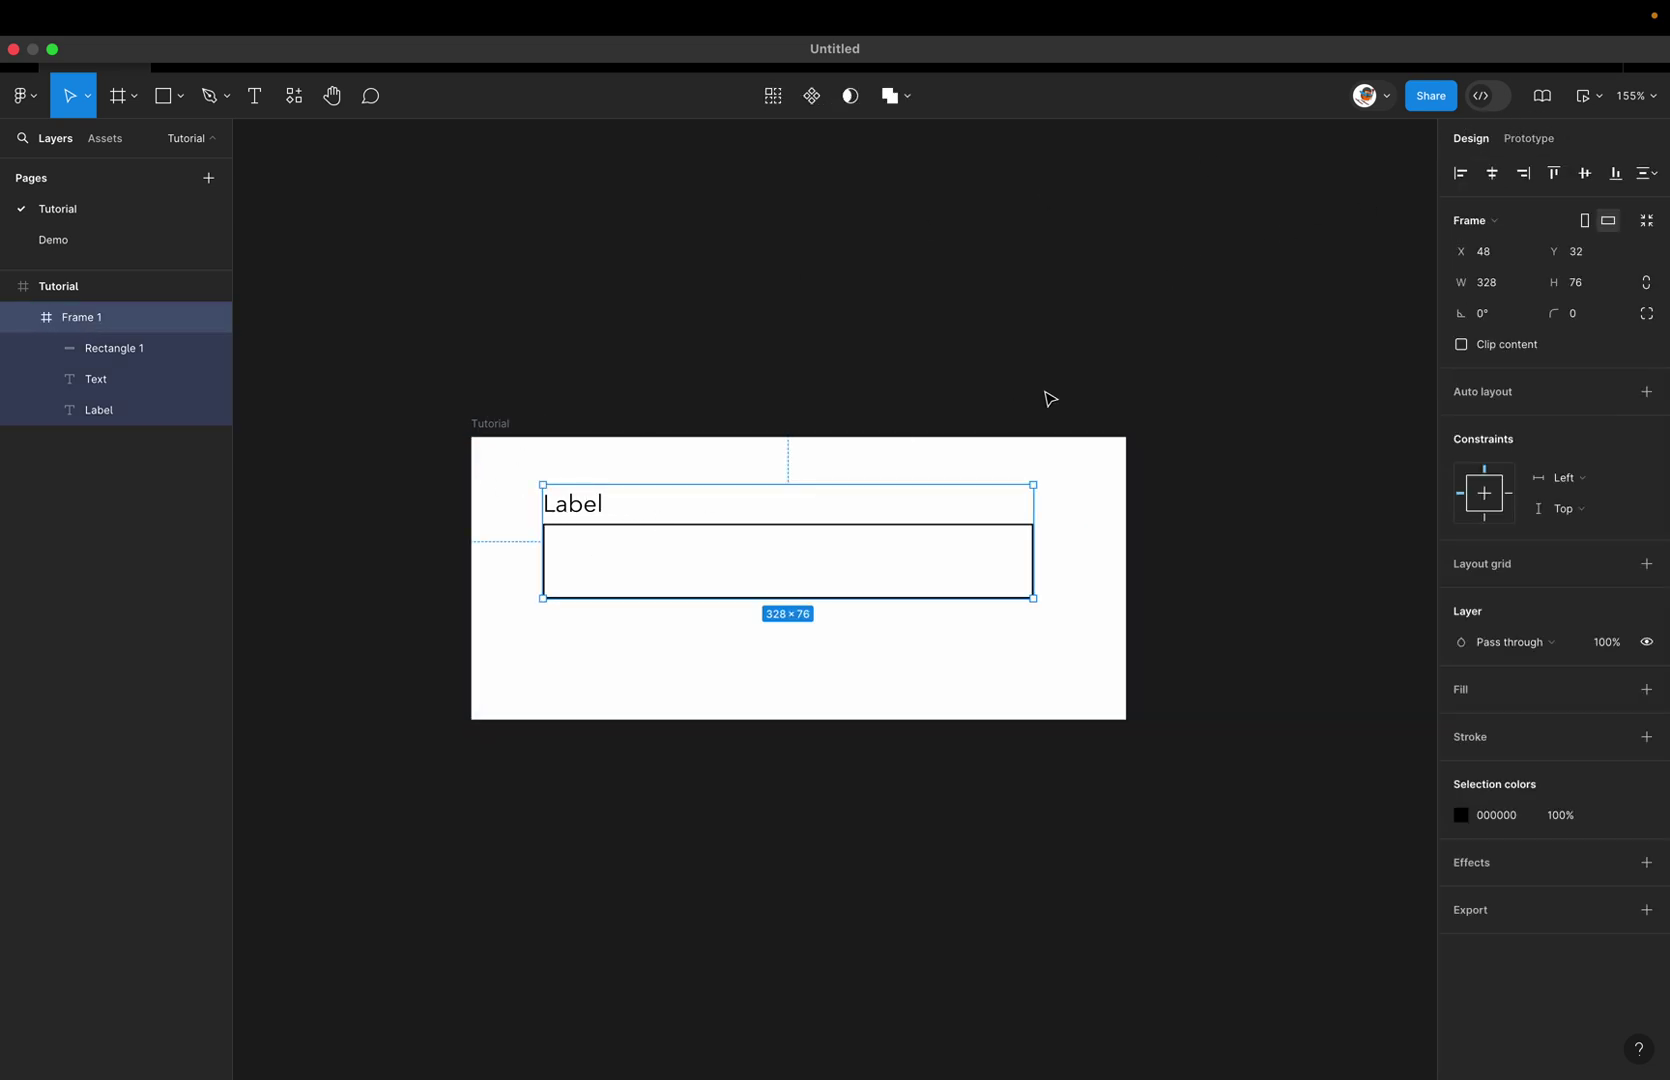
left_click(1527, 141)
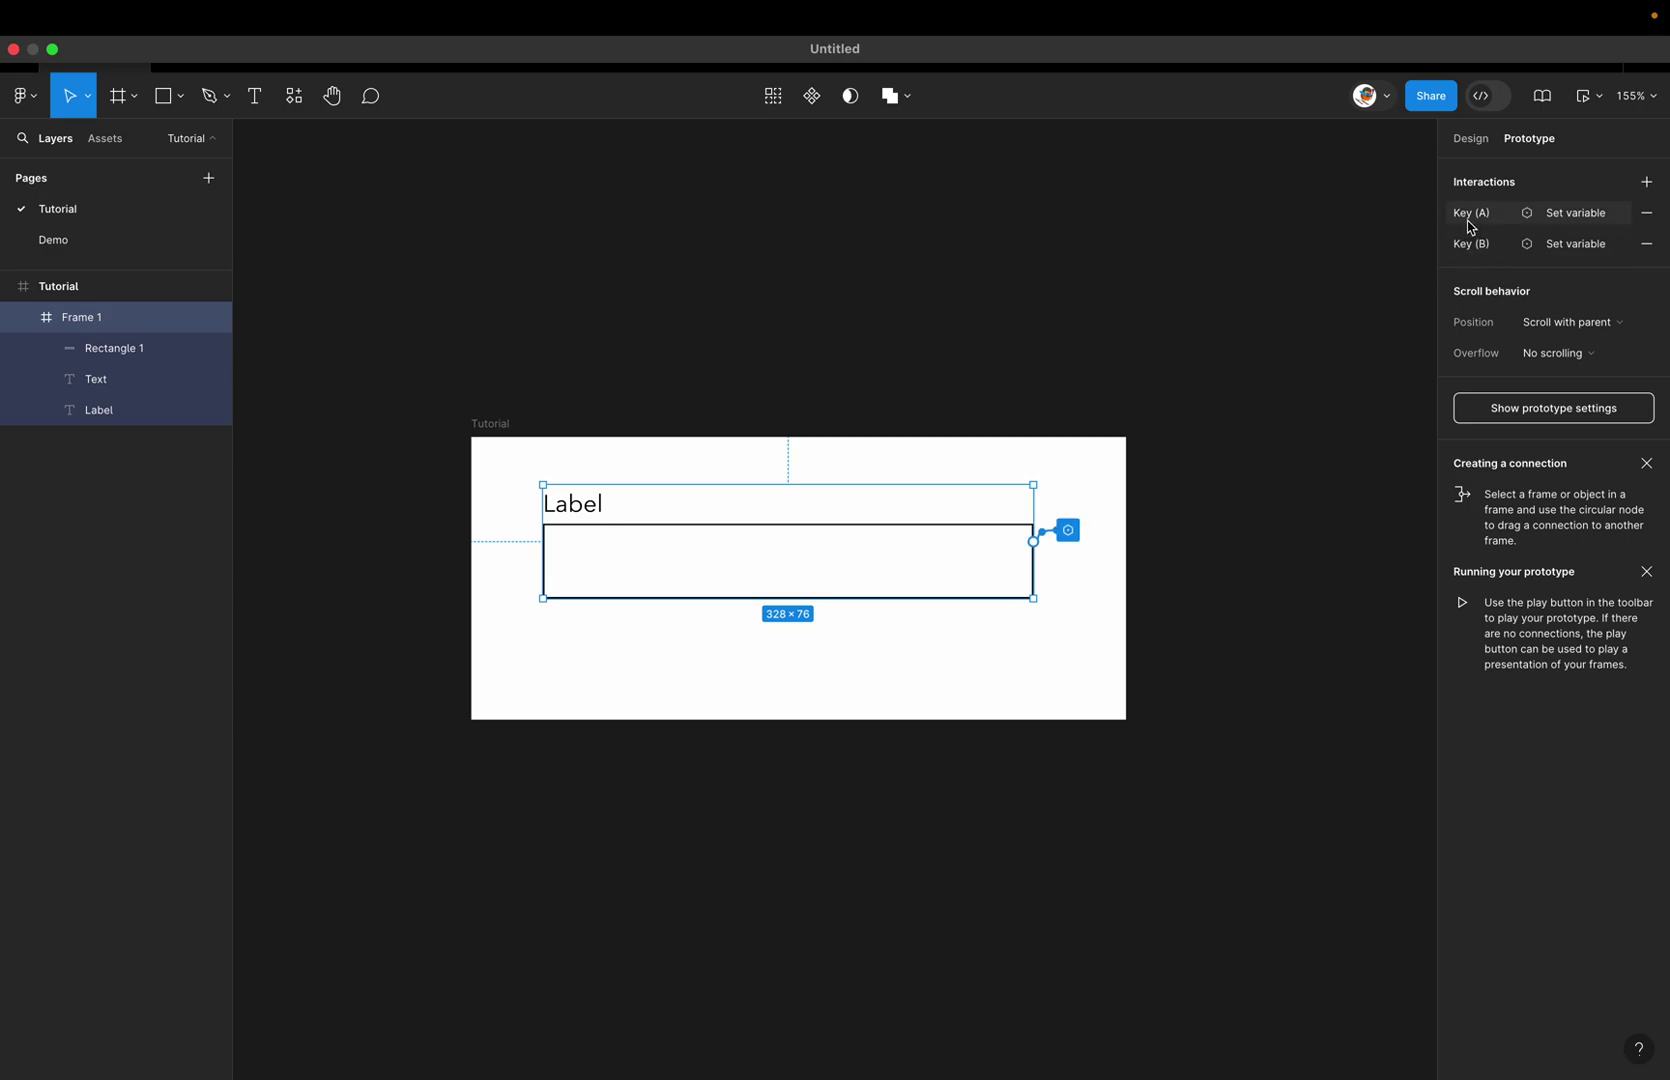
Step: Add an empty Set variable action to Key (A), after the Field text + "a" action
left_click(1467, 214)
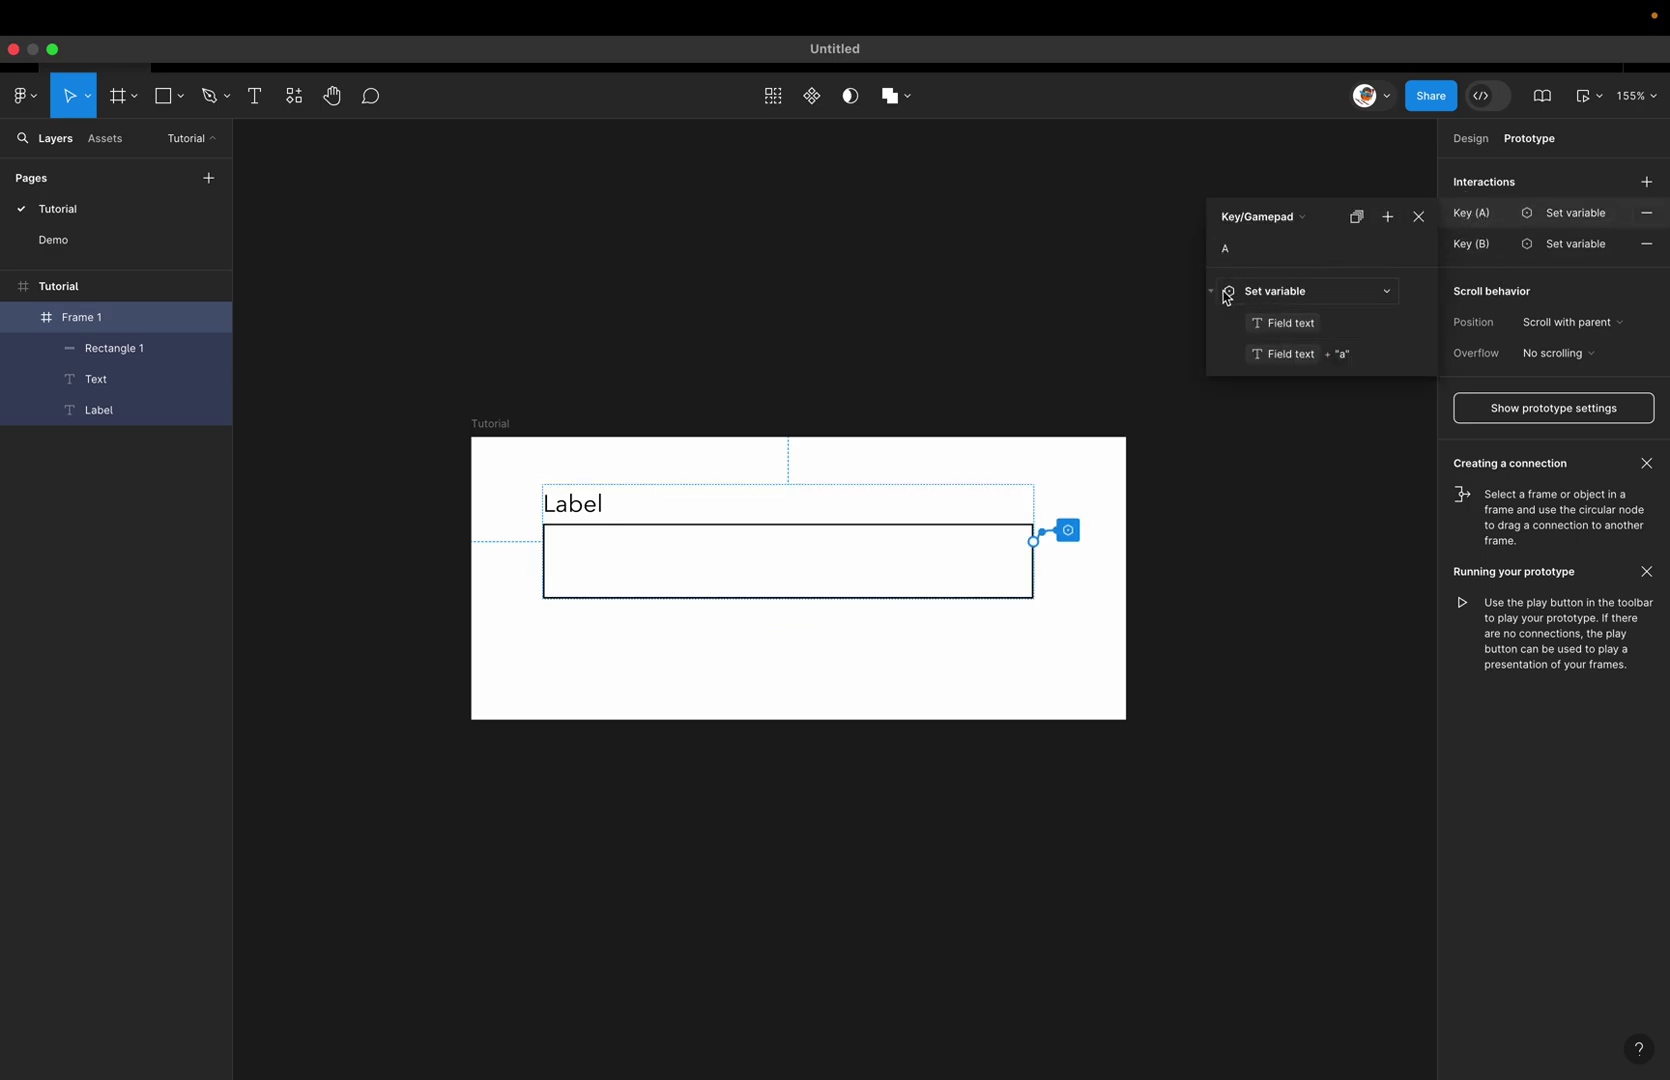
left_click(1387, 217)
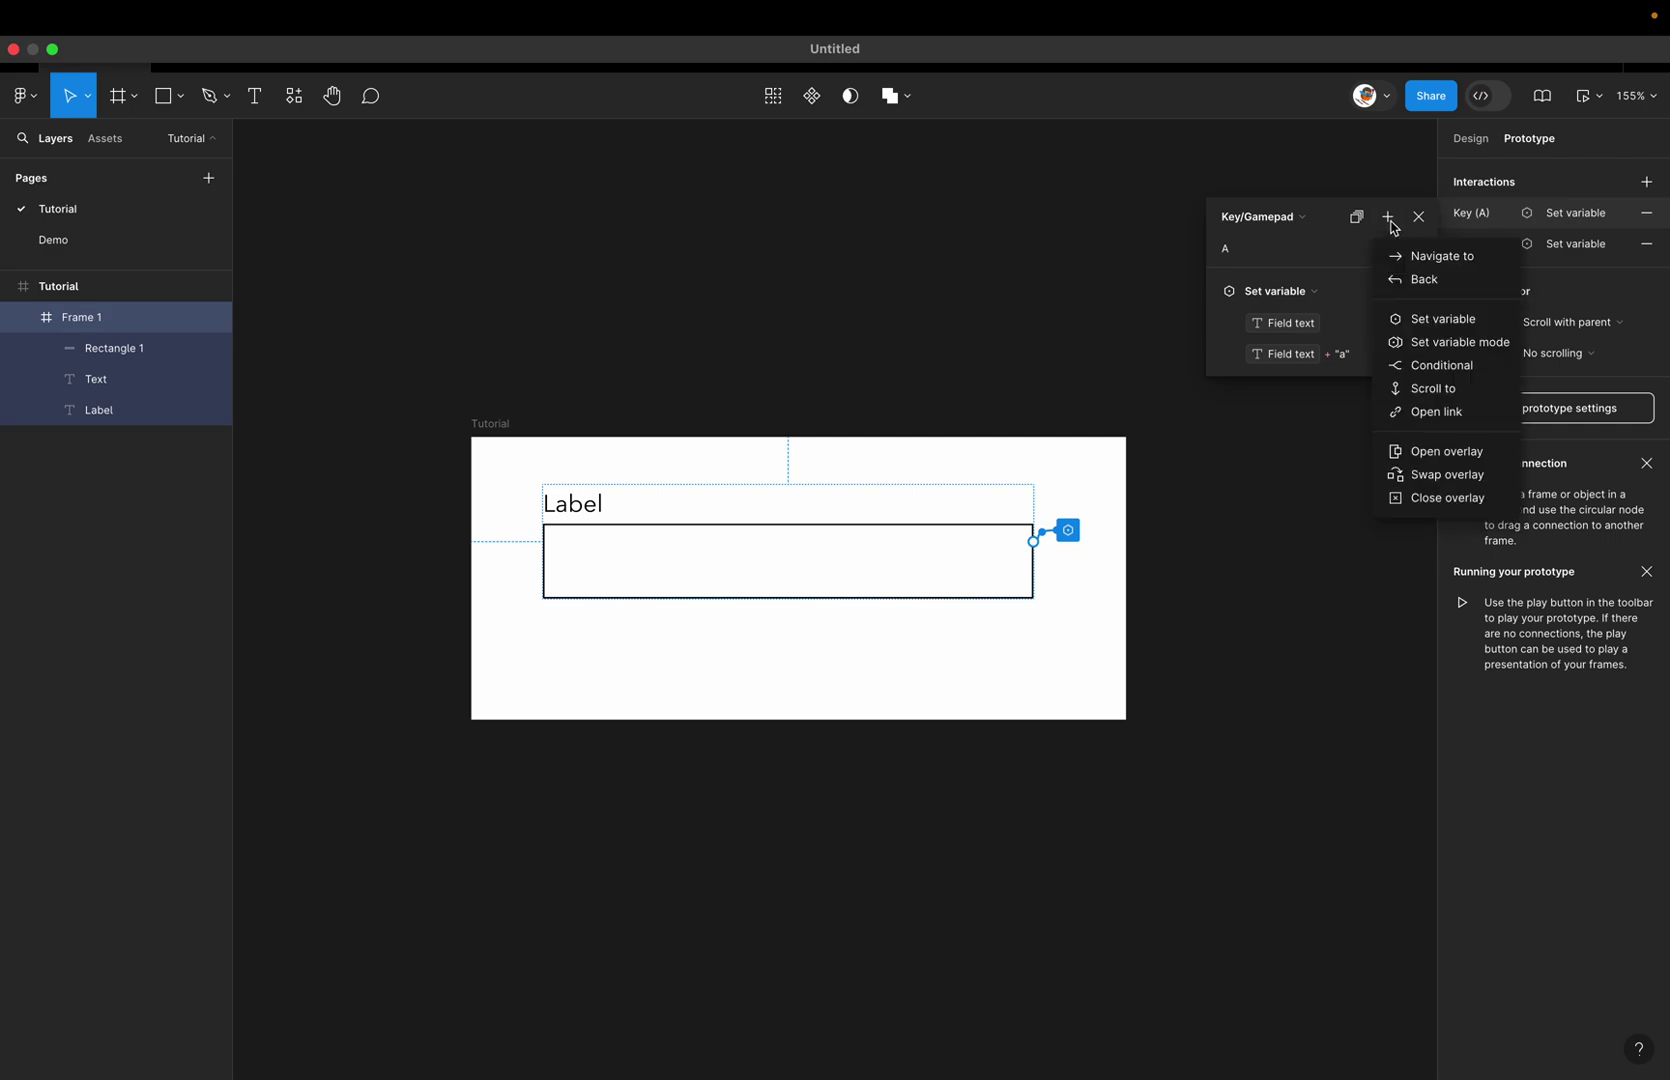
left_click(1415, 320)
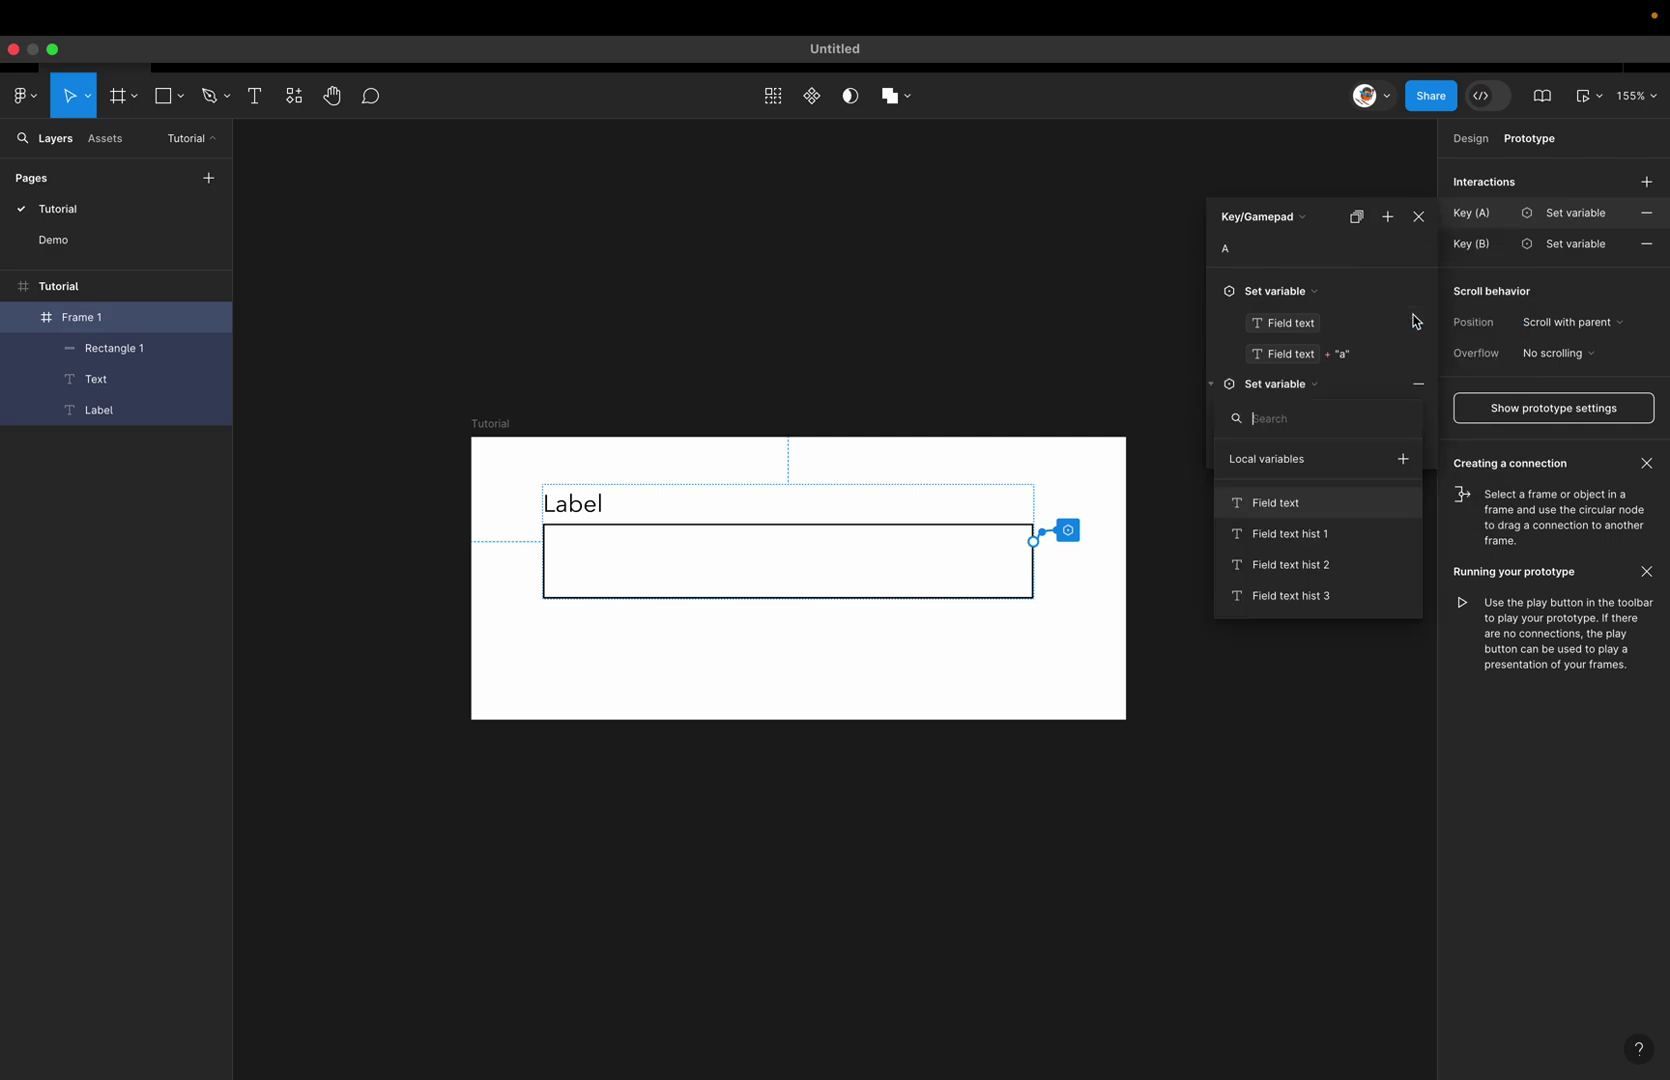
left_click(1219, 390)
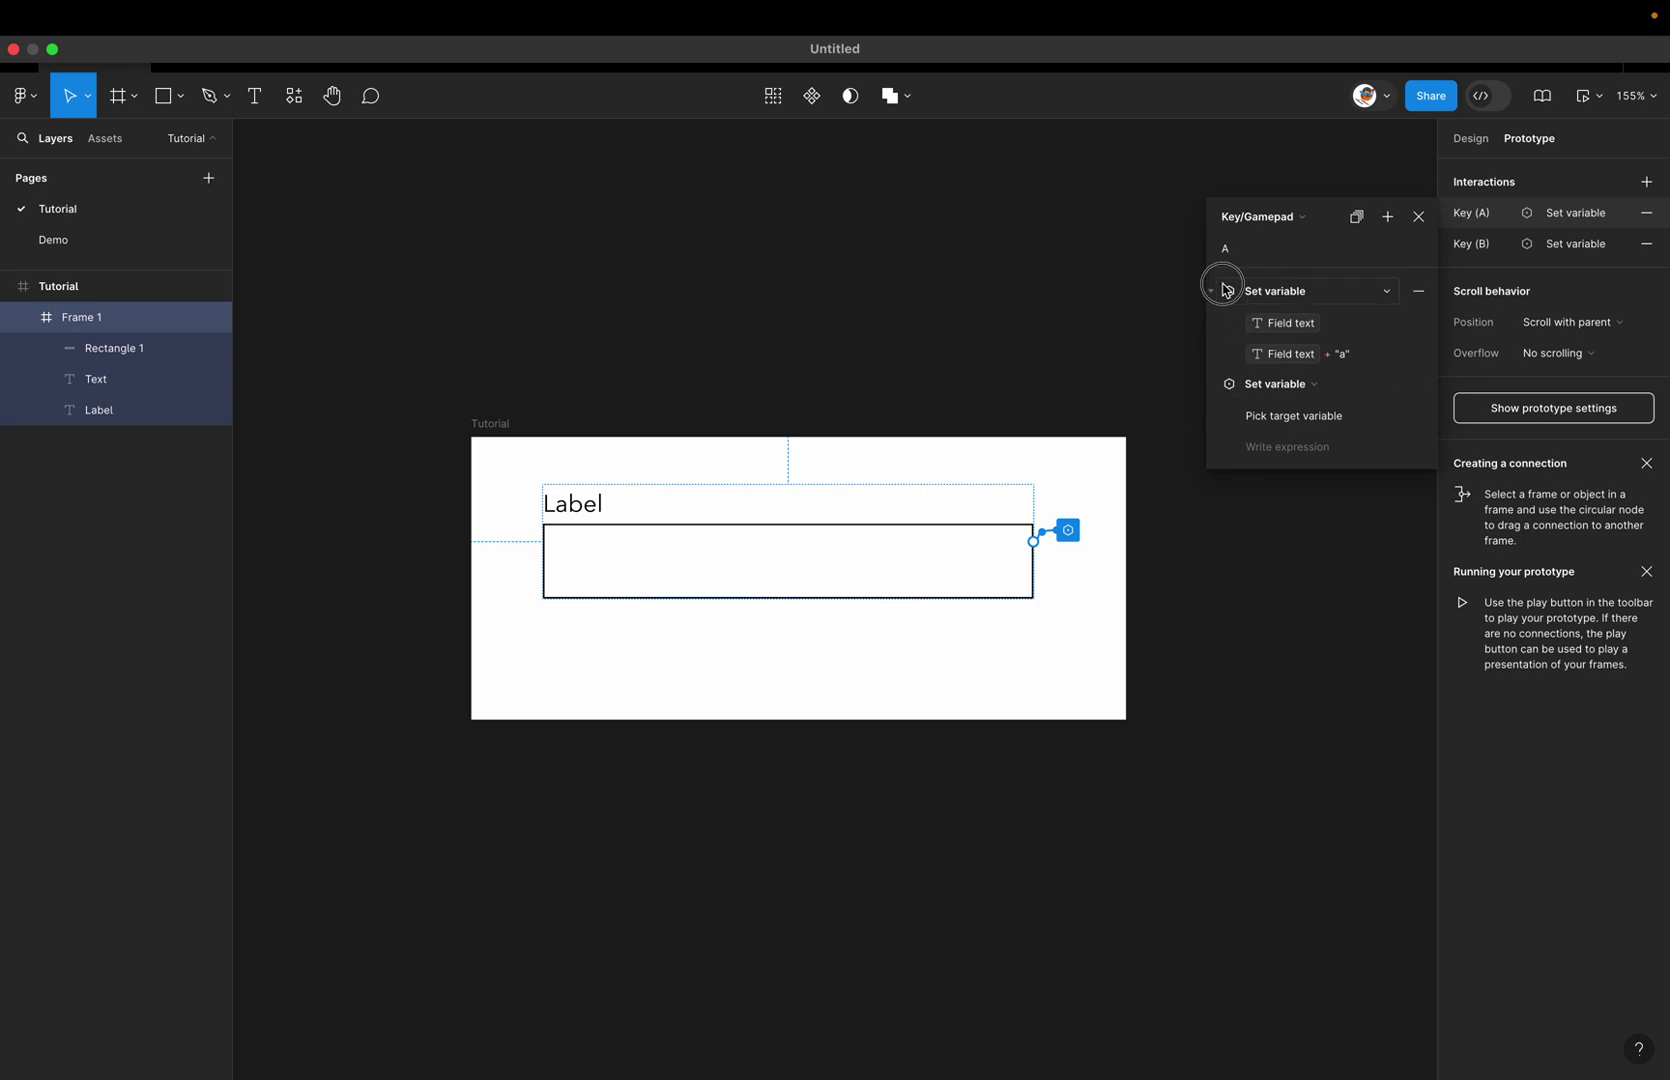
left_click(1212, 386)
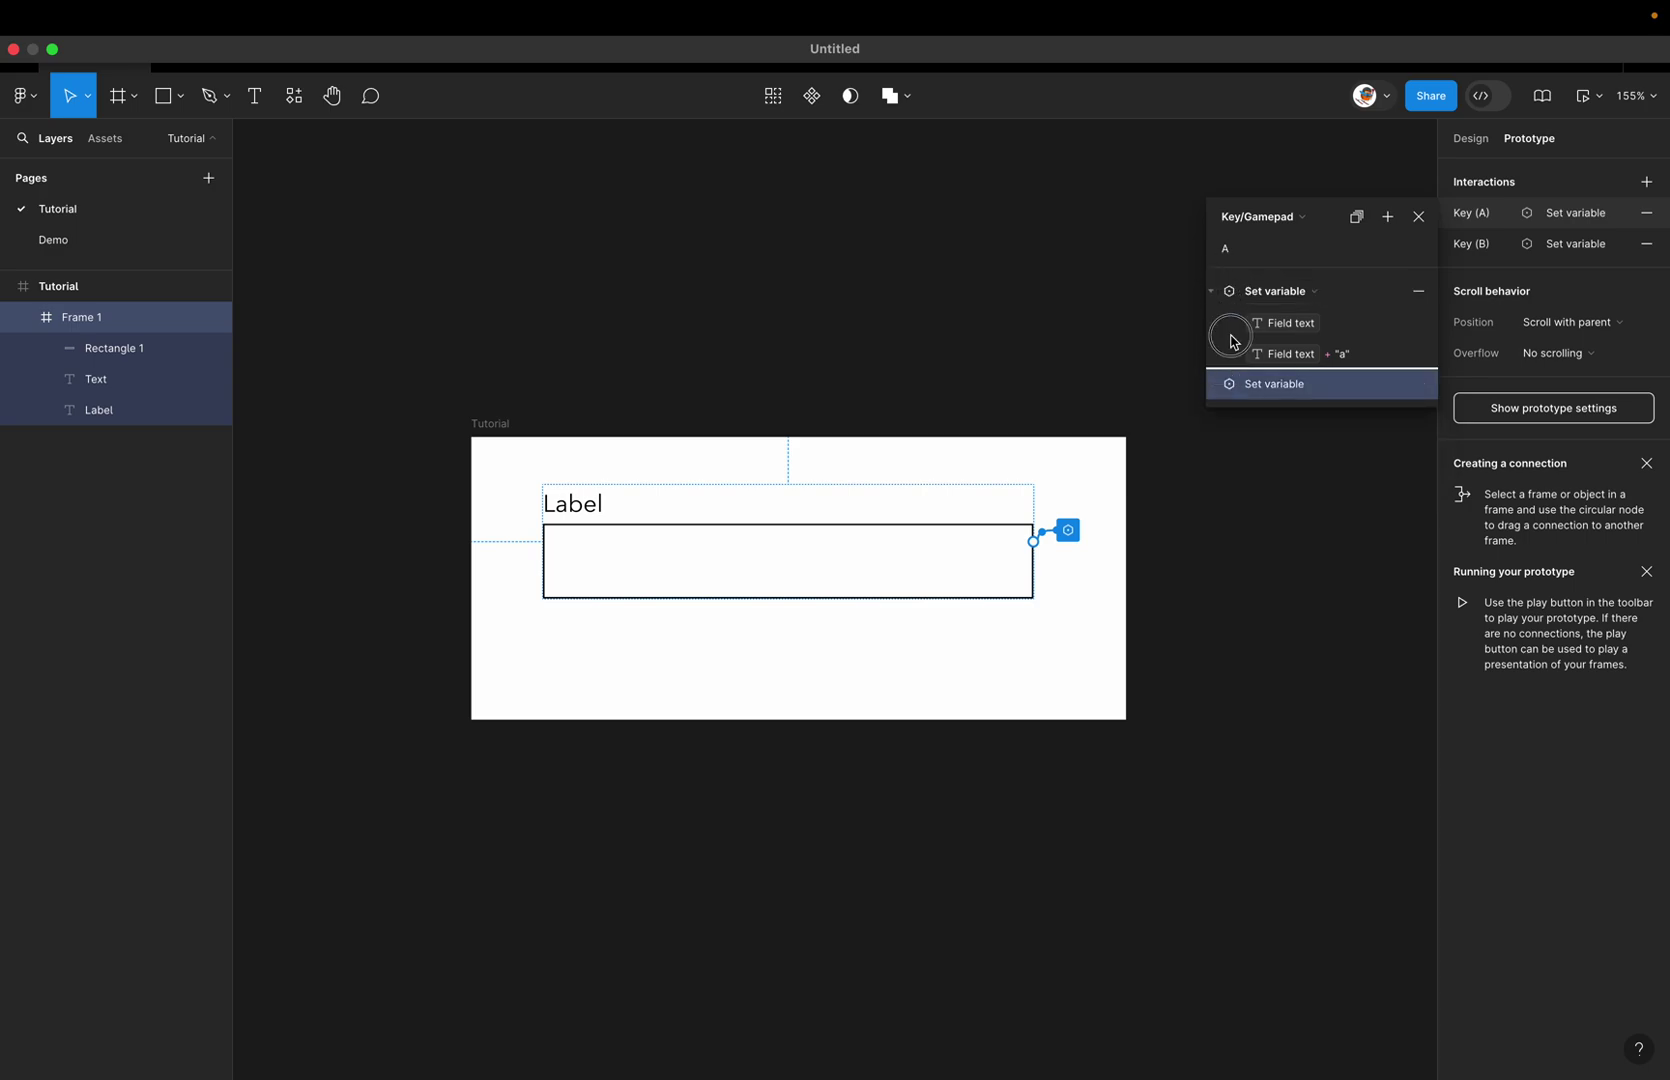
left_click(1224, 386)
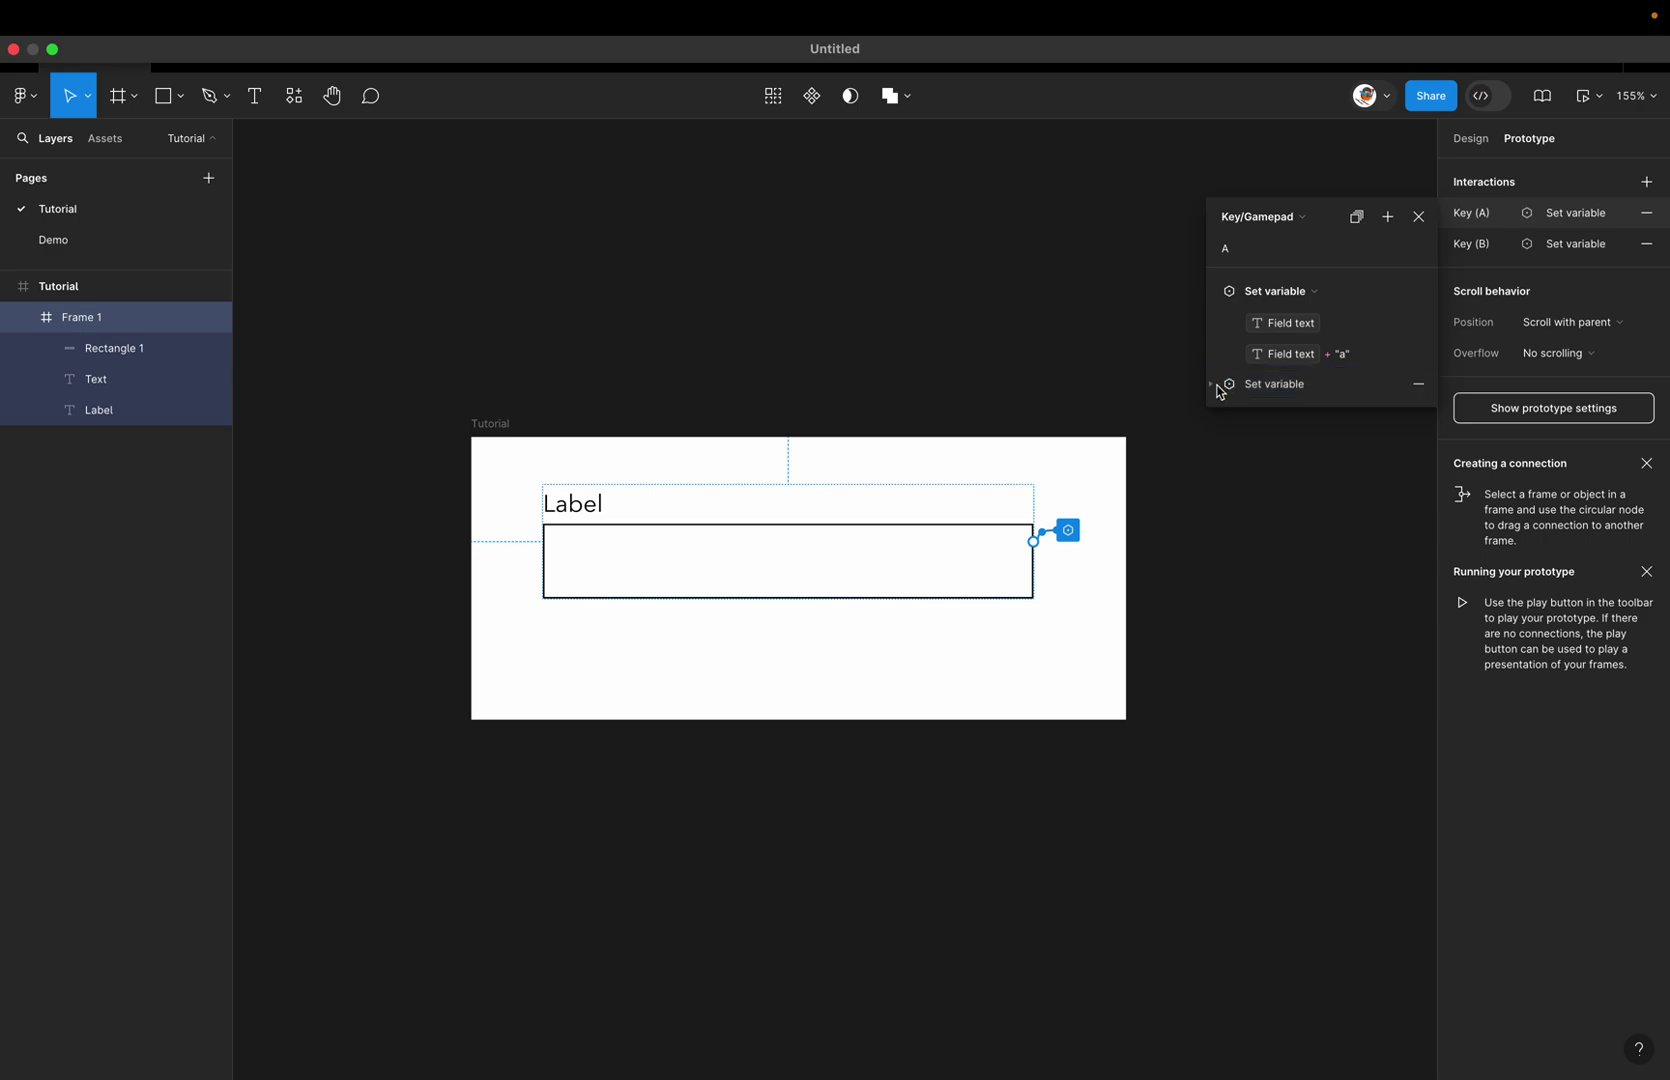
Step: Move the empty Set variable action above the append-"a" action in Key (A)
left_click(1212, 385)
left_click(1212, 386)
left_click(1212, 386)
left_click(1213, 386)
left_click_drag(1224, 388, 1241, 293)
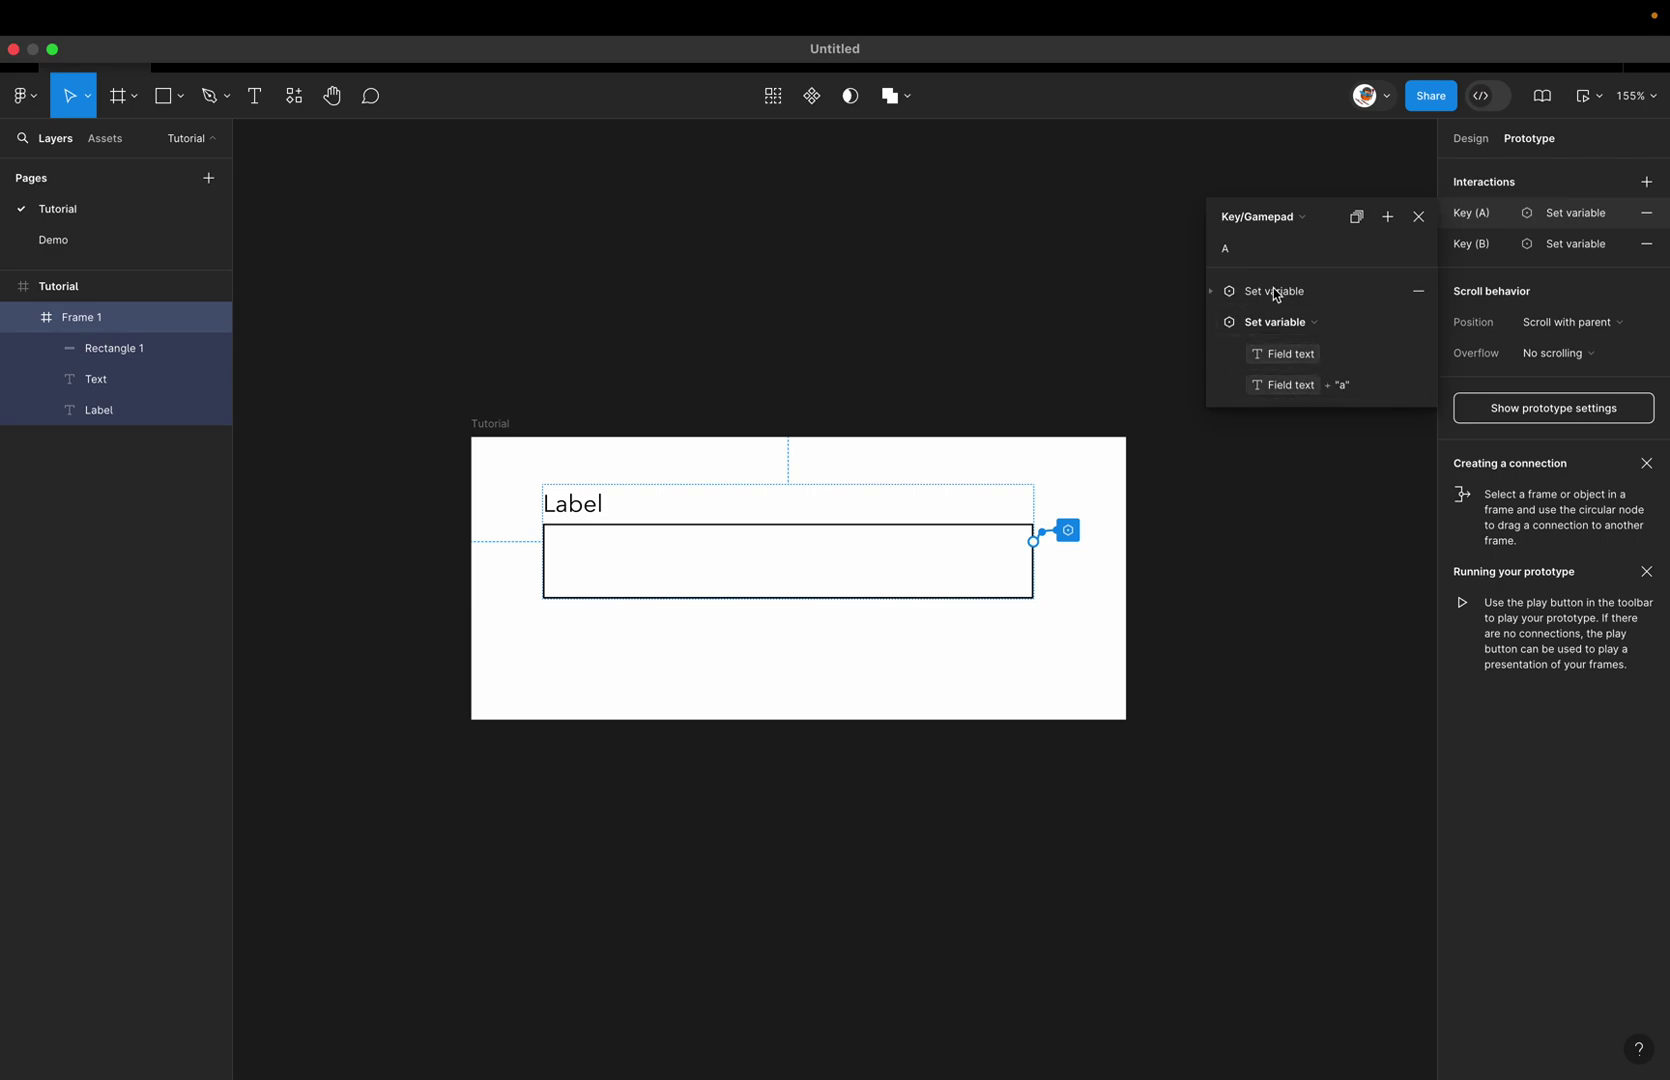
Step: Make that first action set Field text hist 1 to Field text
left_click(1224, 292)
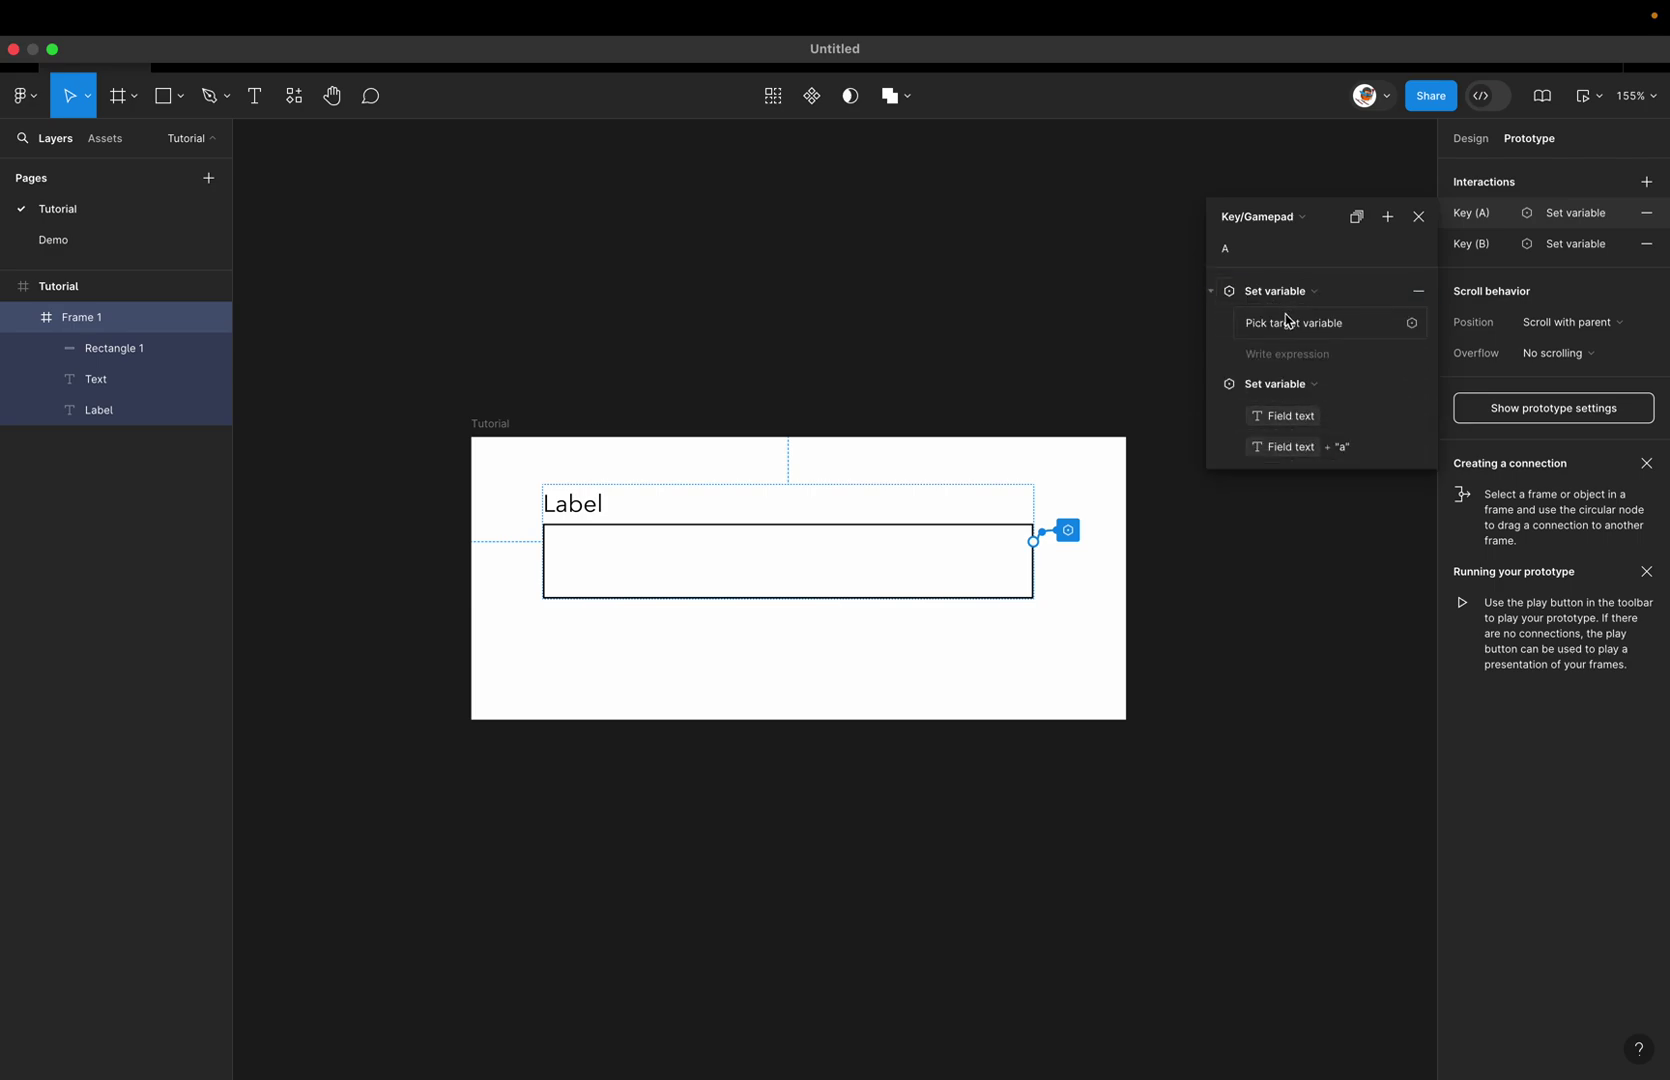
left_click(1286, 330)
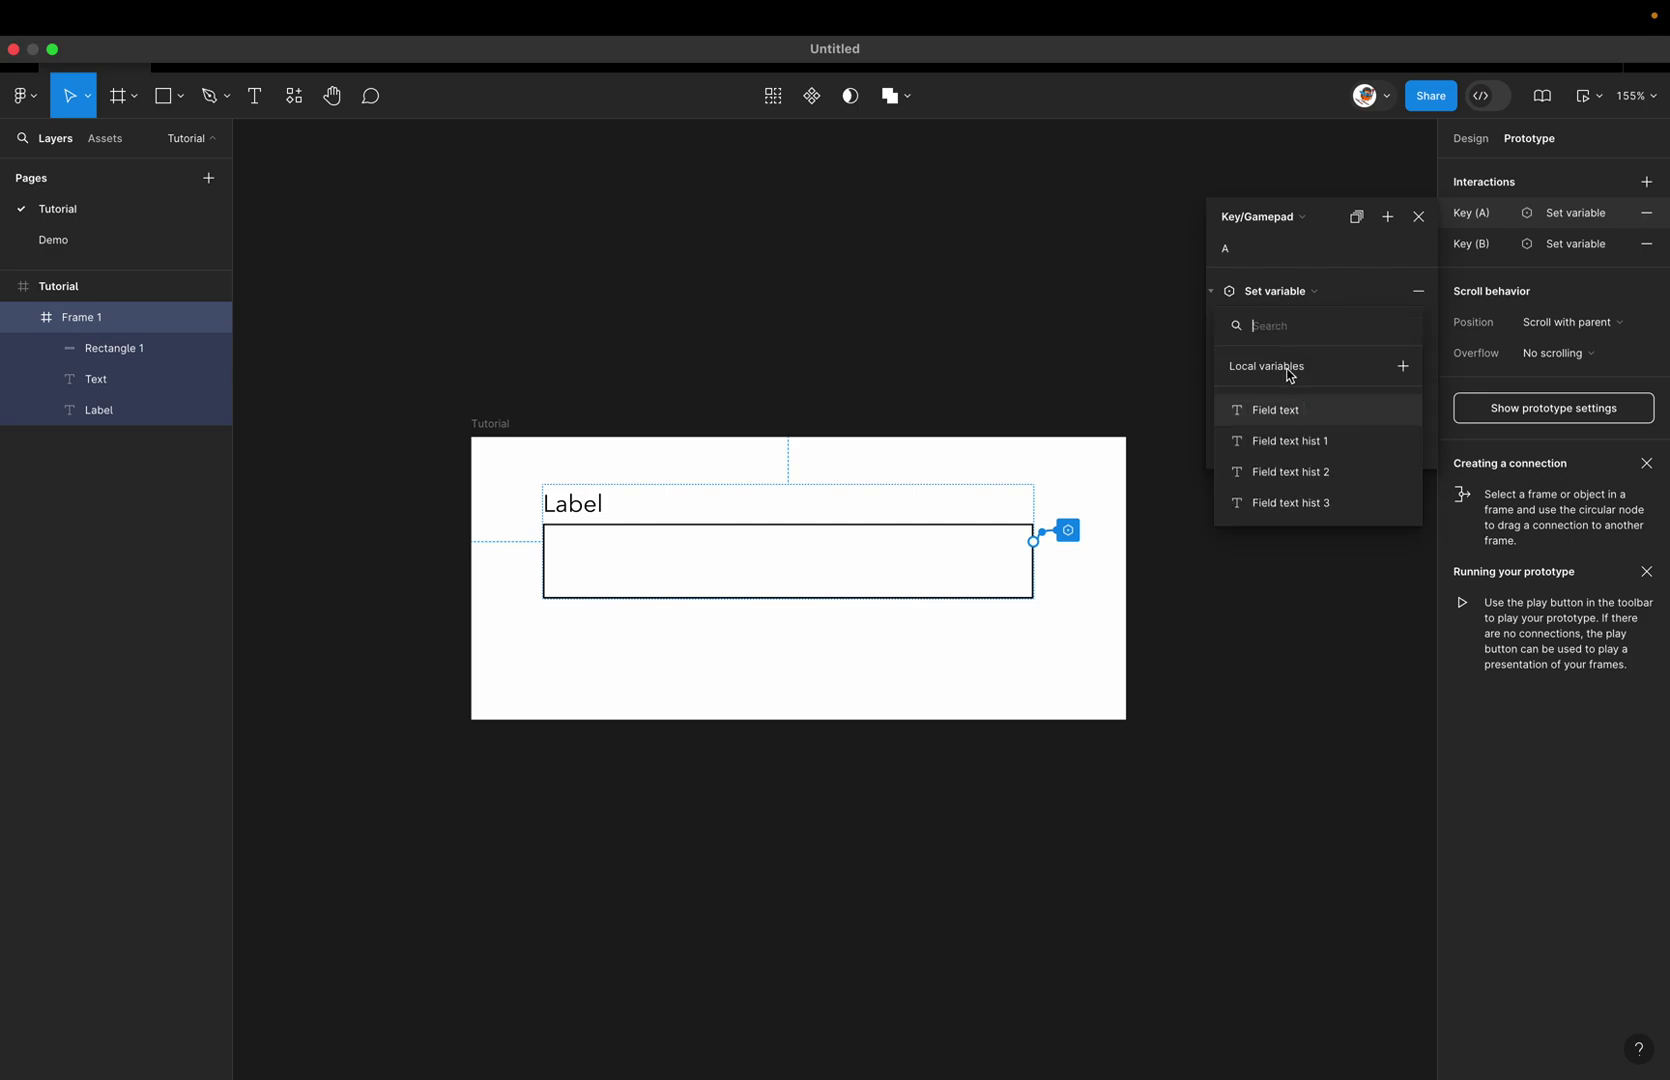
left_click(1284, 450)
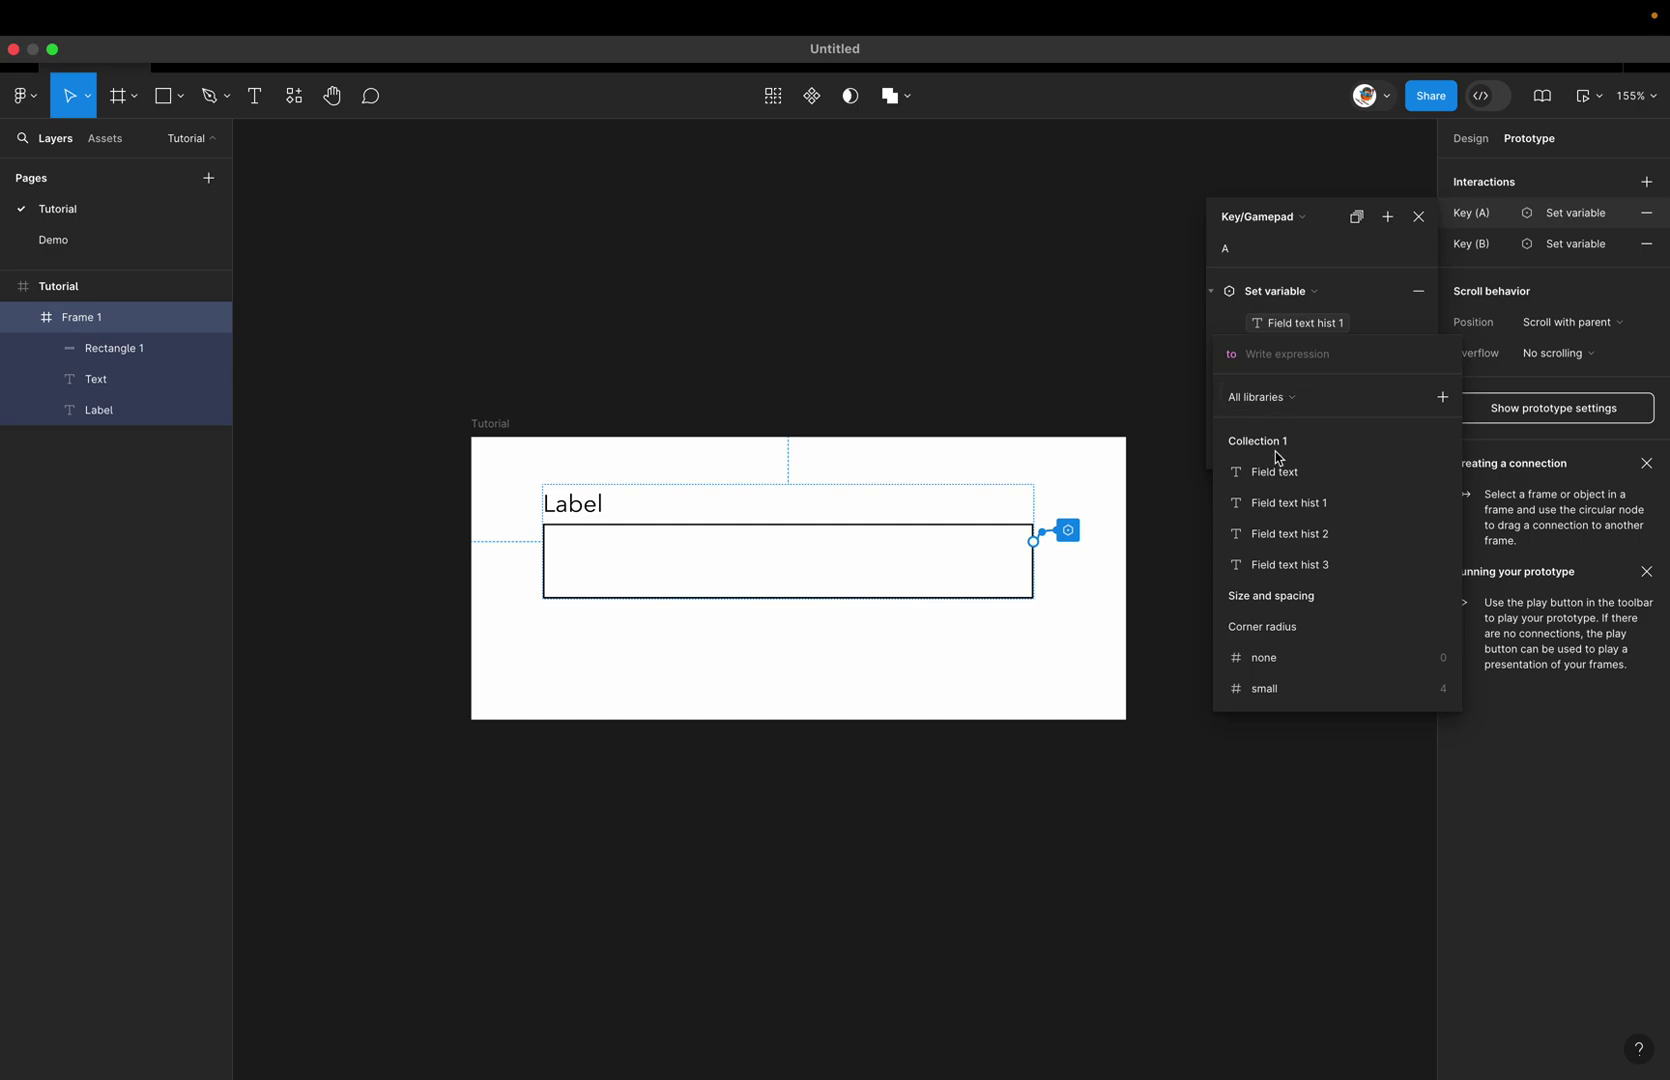
left_click(1280, 470)
left_click(1232, 328)
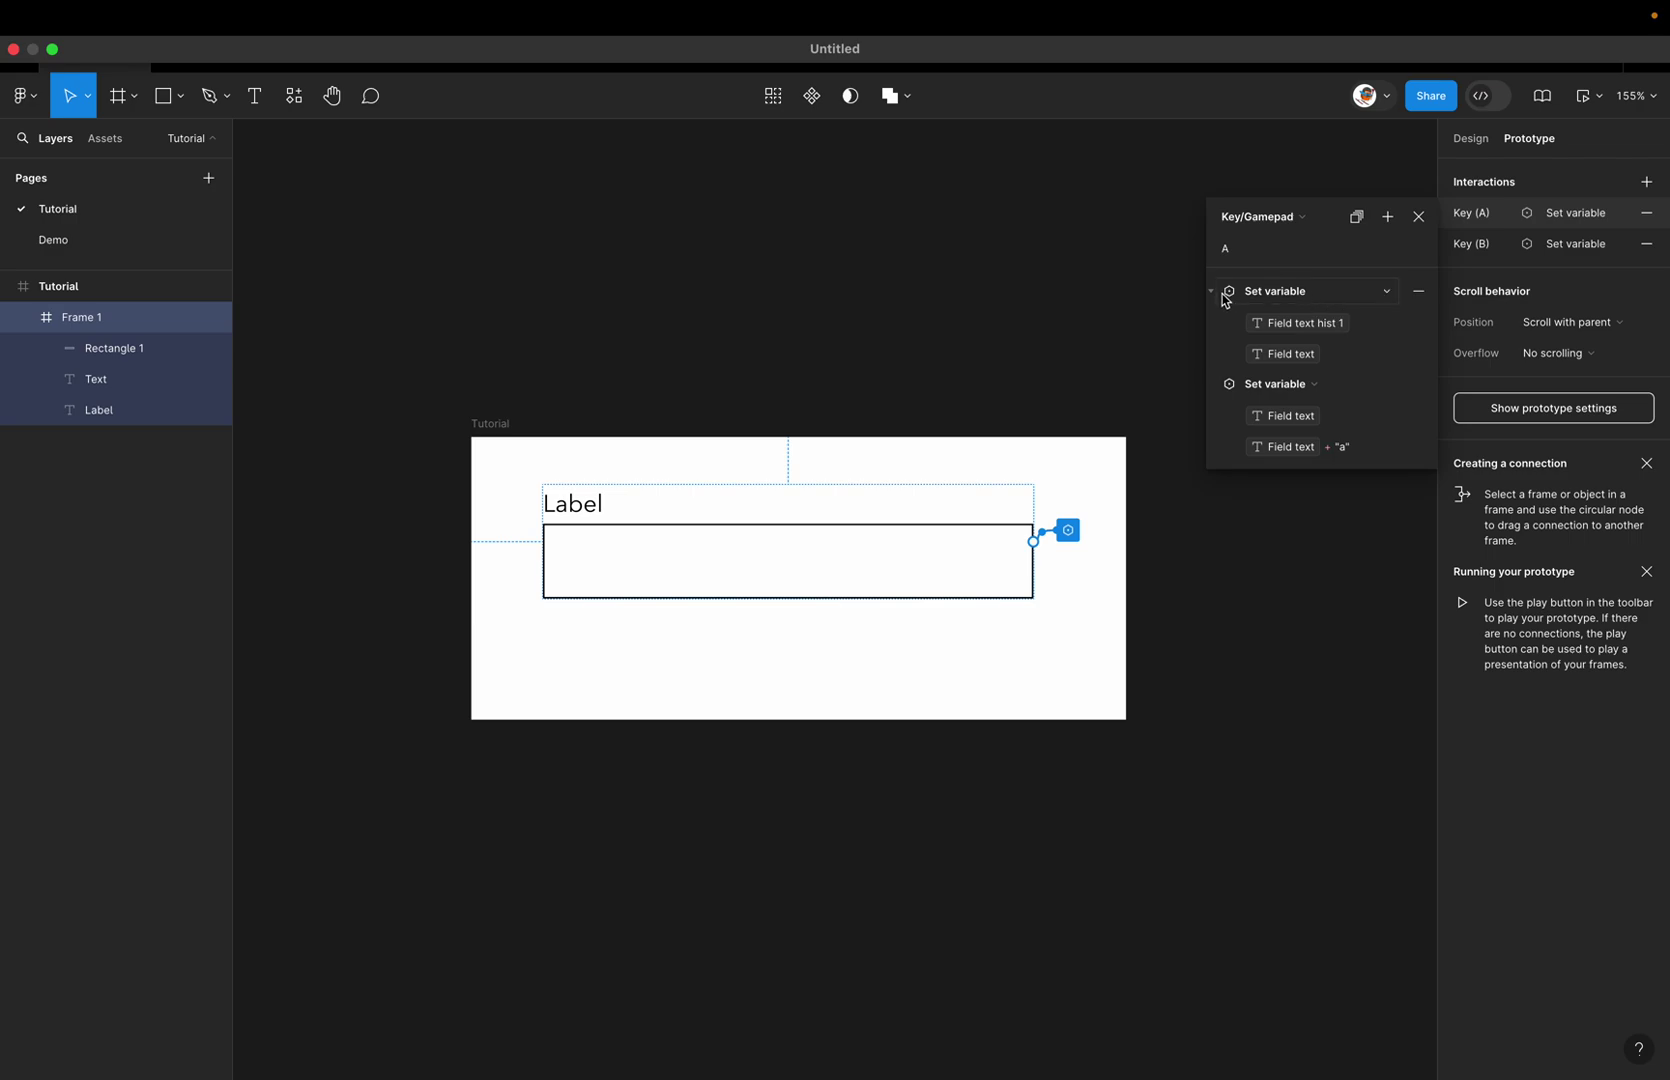
Step: Add two more empty Set variable actions to Key (A) and move them to the top
left_click(1222, 296)
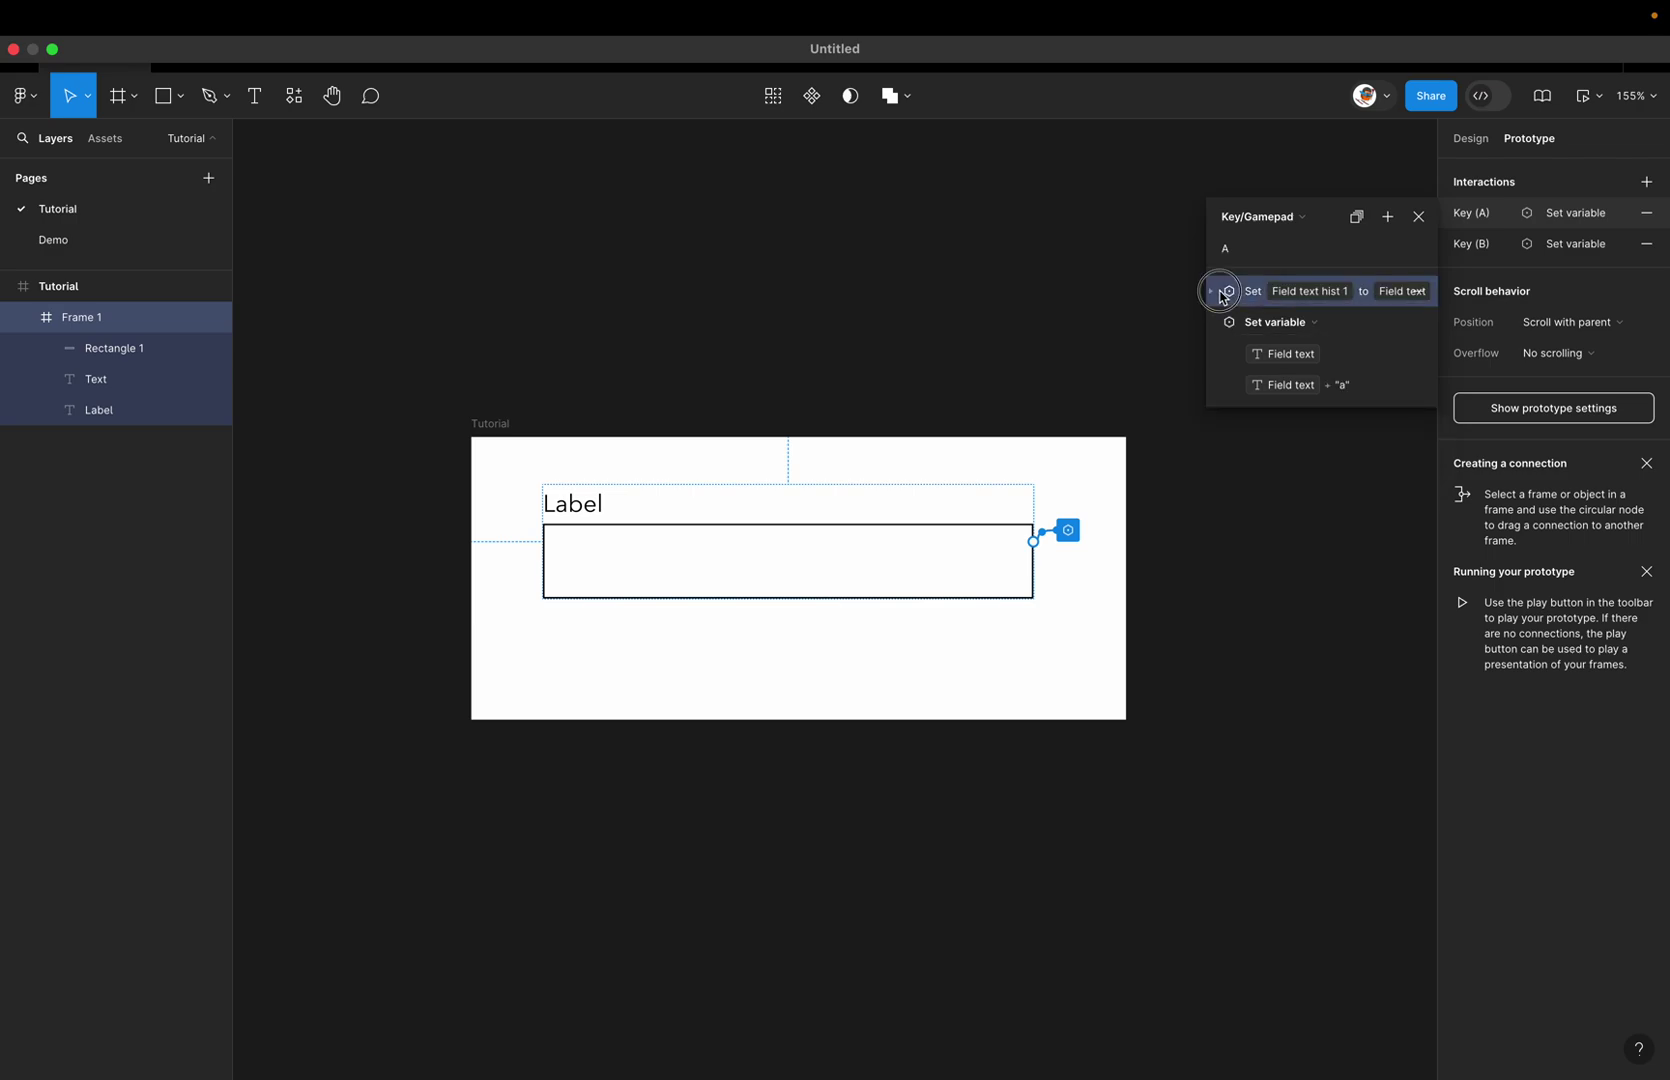
left_click(1387, 217)
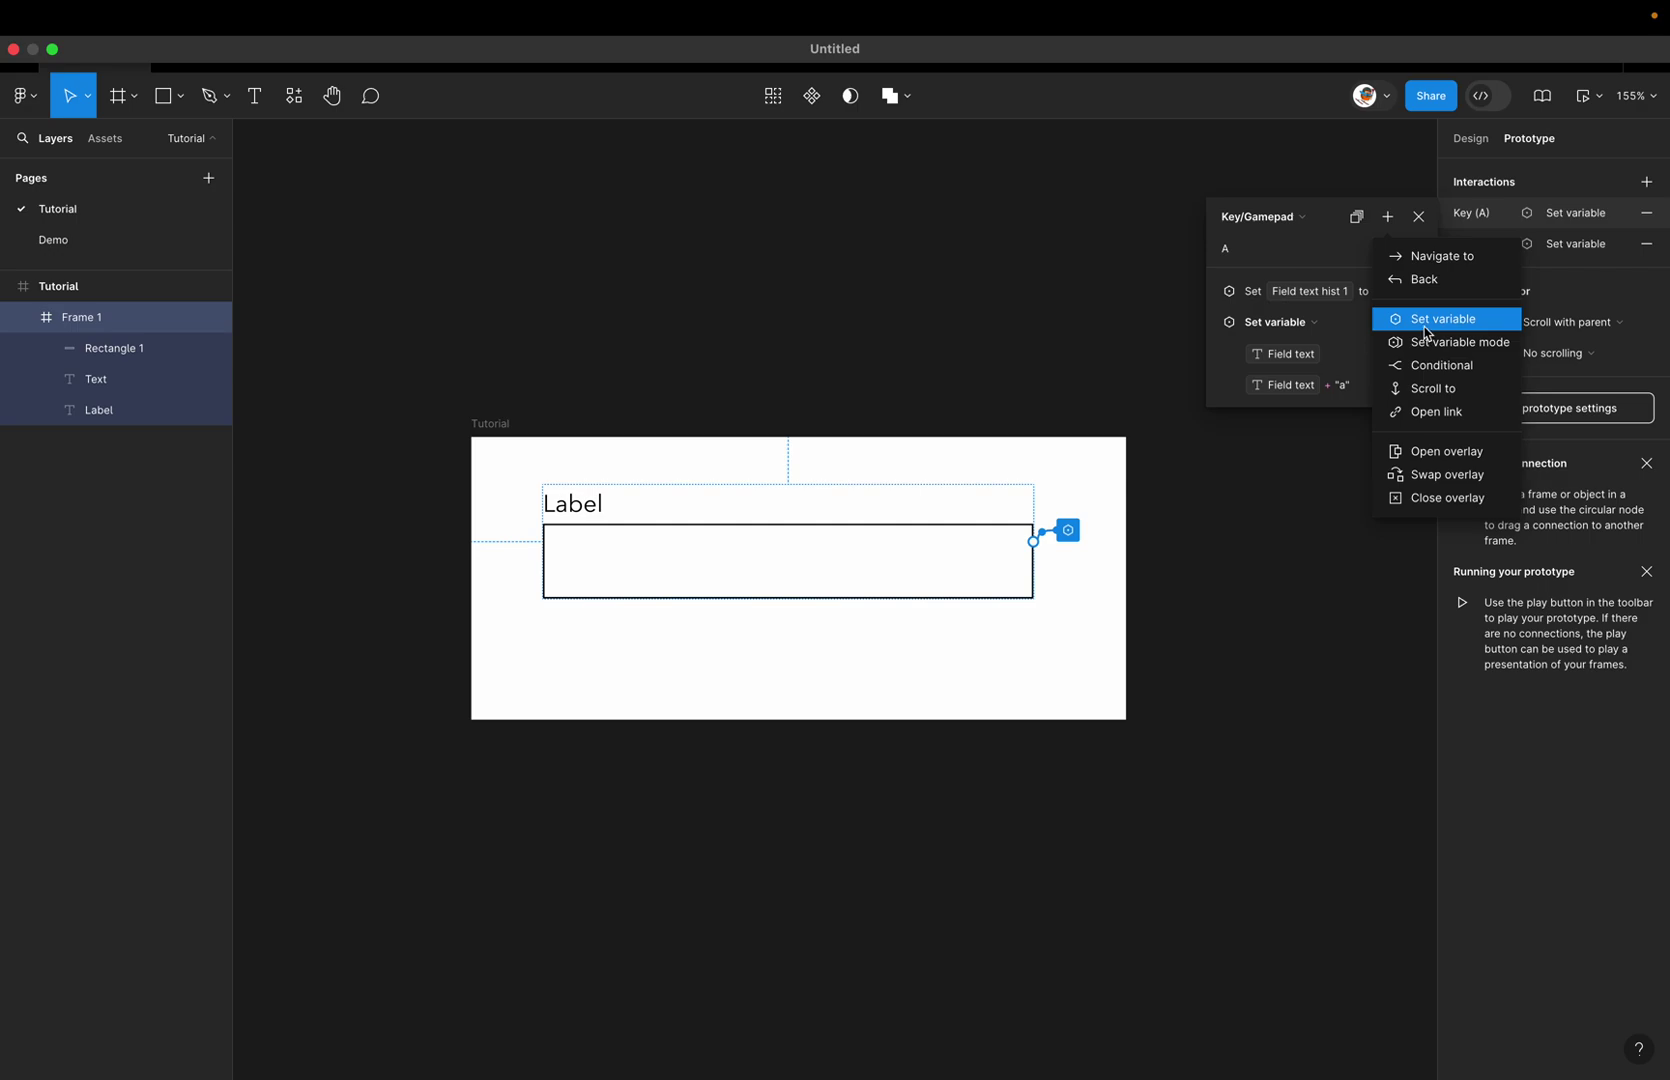
left_click(1425, 320)
left_click(1387, 217)
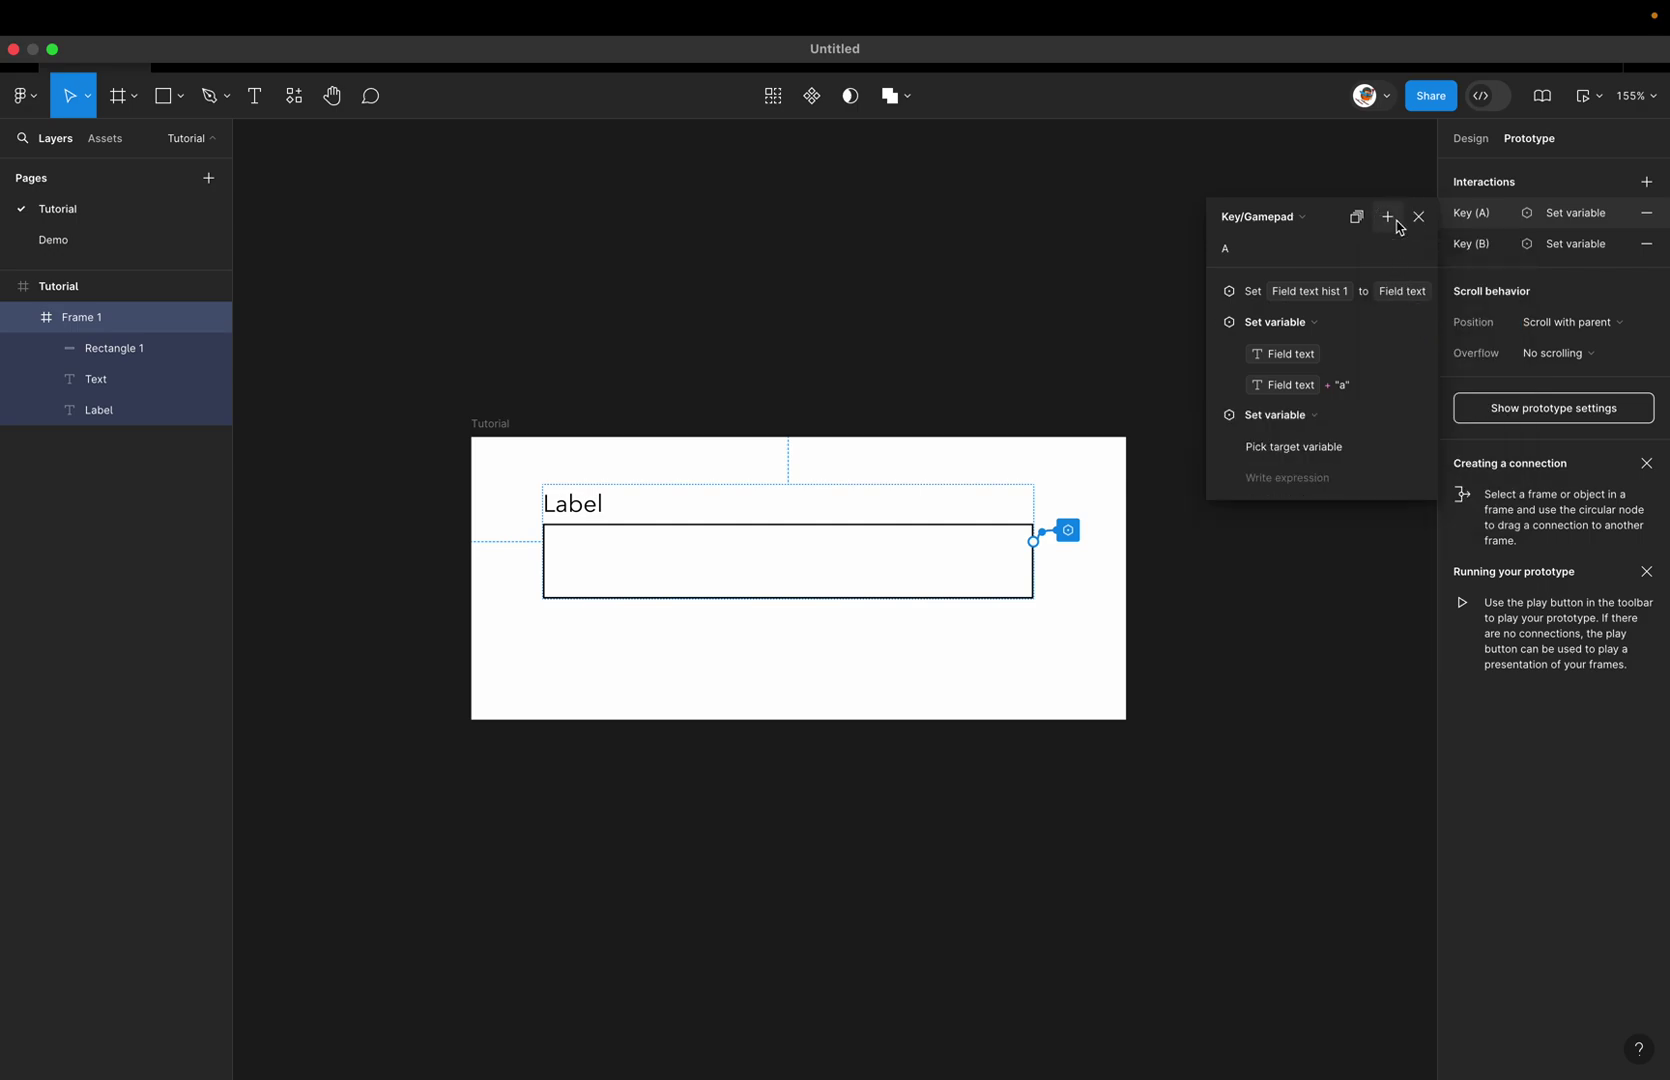
left_click(1387, 217)
left_click(1430, 320)
left_click(1216, 514)
left_click(1213, 415)
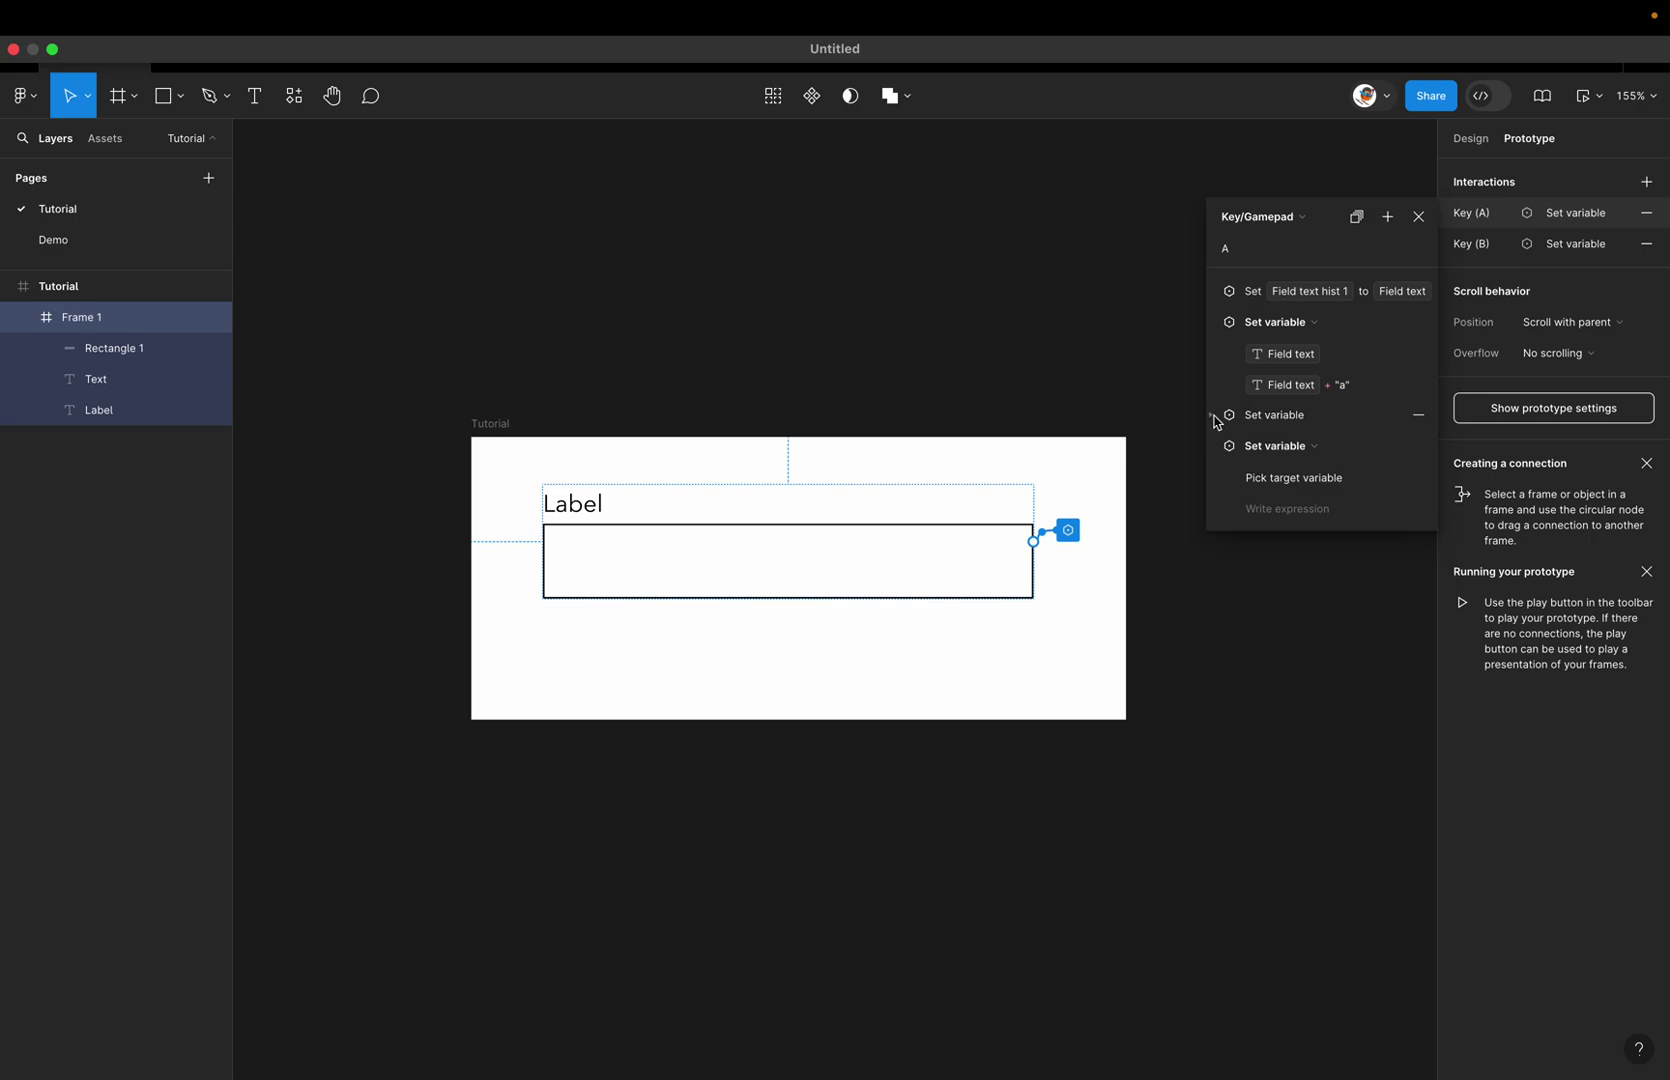
left_click(1216, 445)
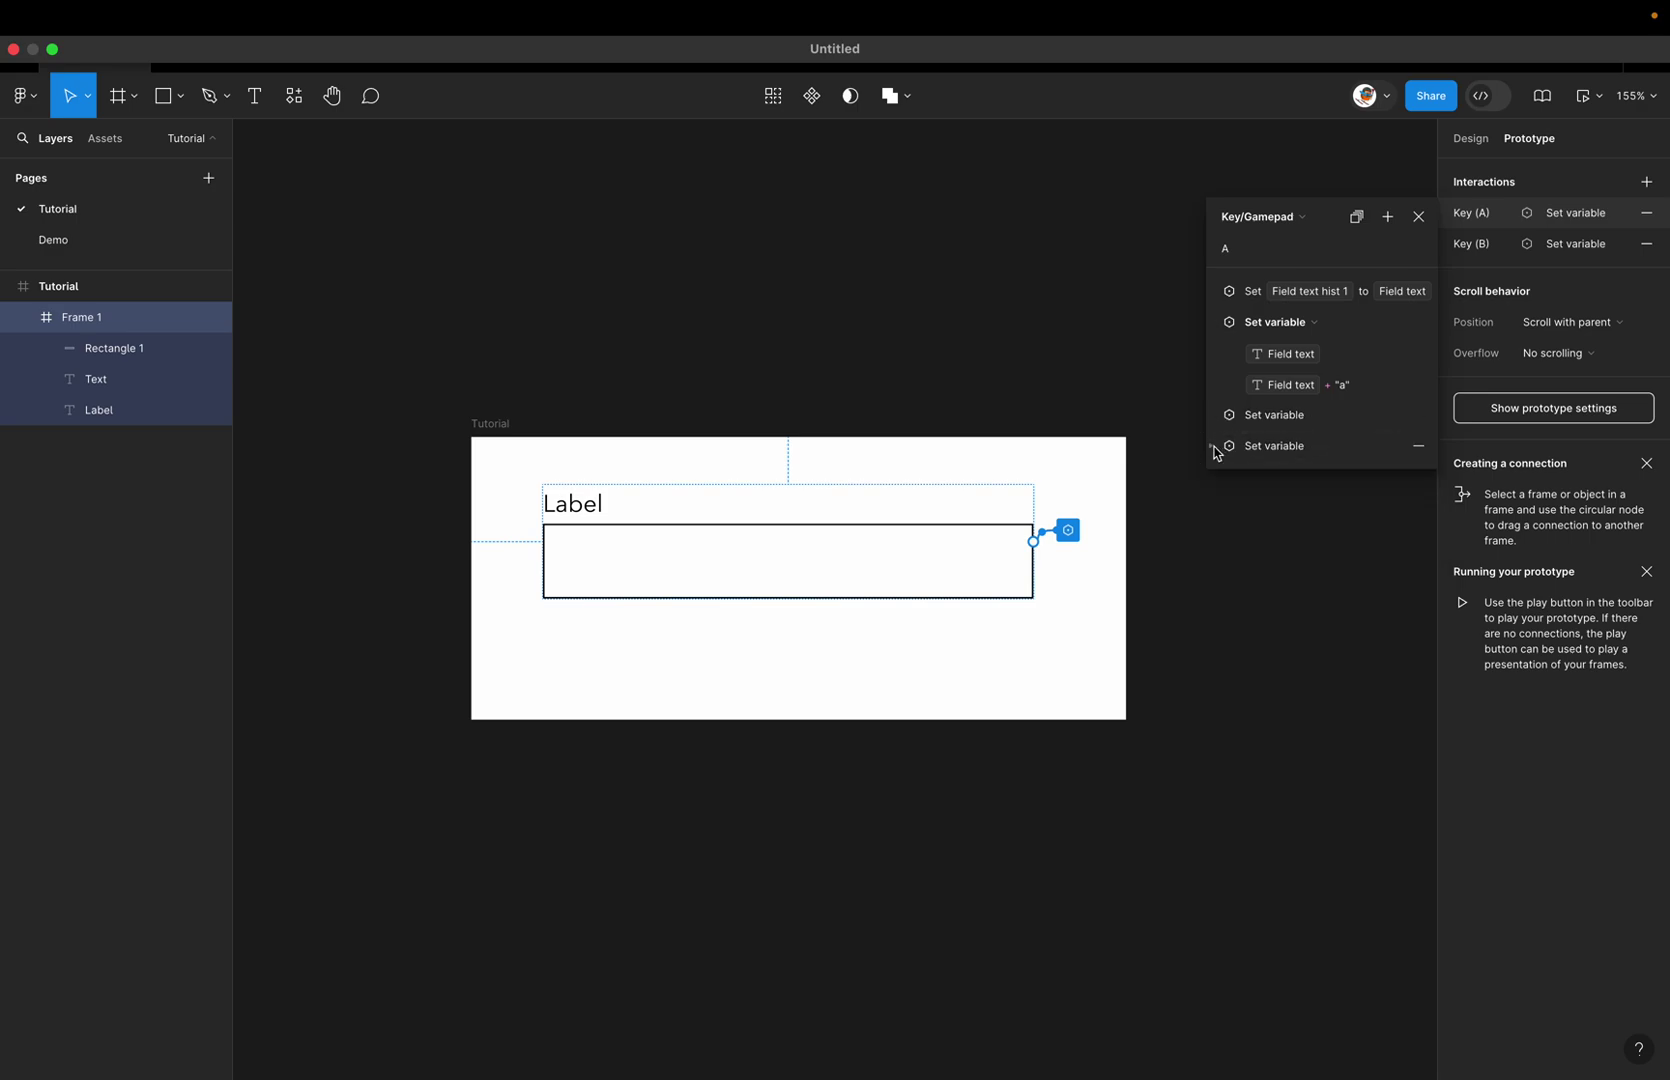
left_click_drag(1220, 424, 1233, 292)
left_click_drag(1222, 452, 1244, 287)
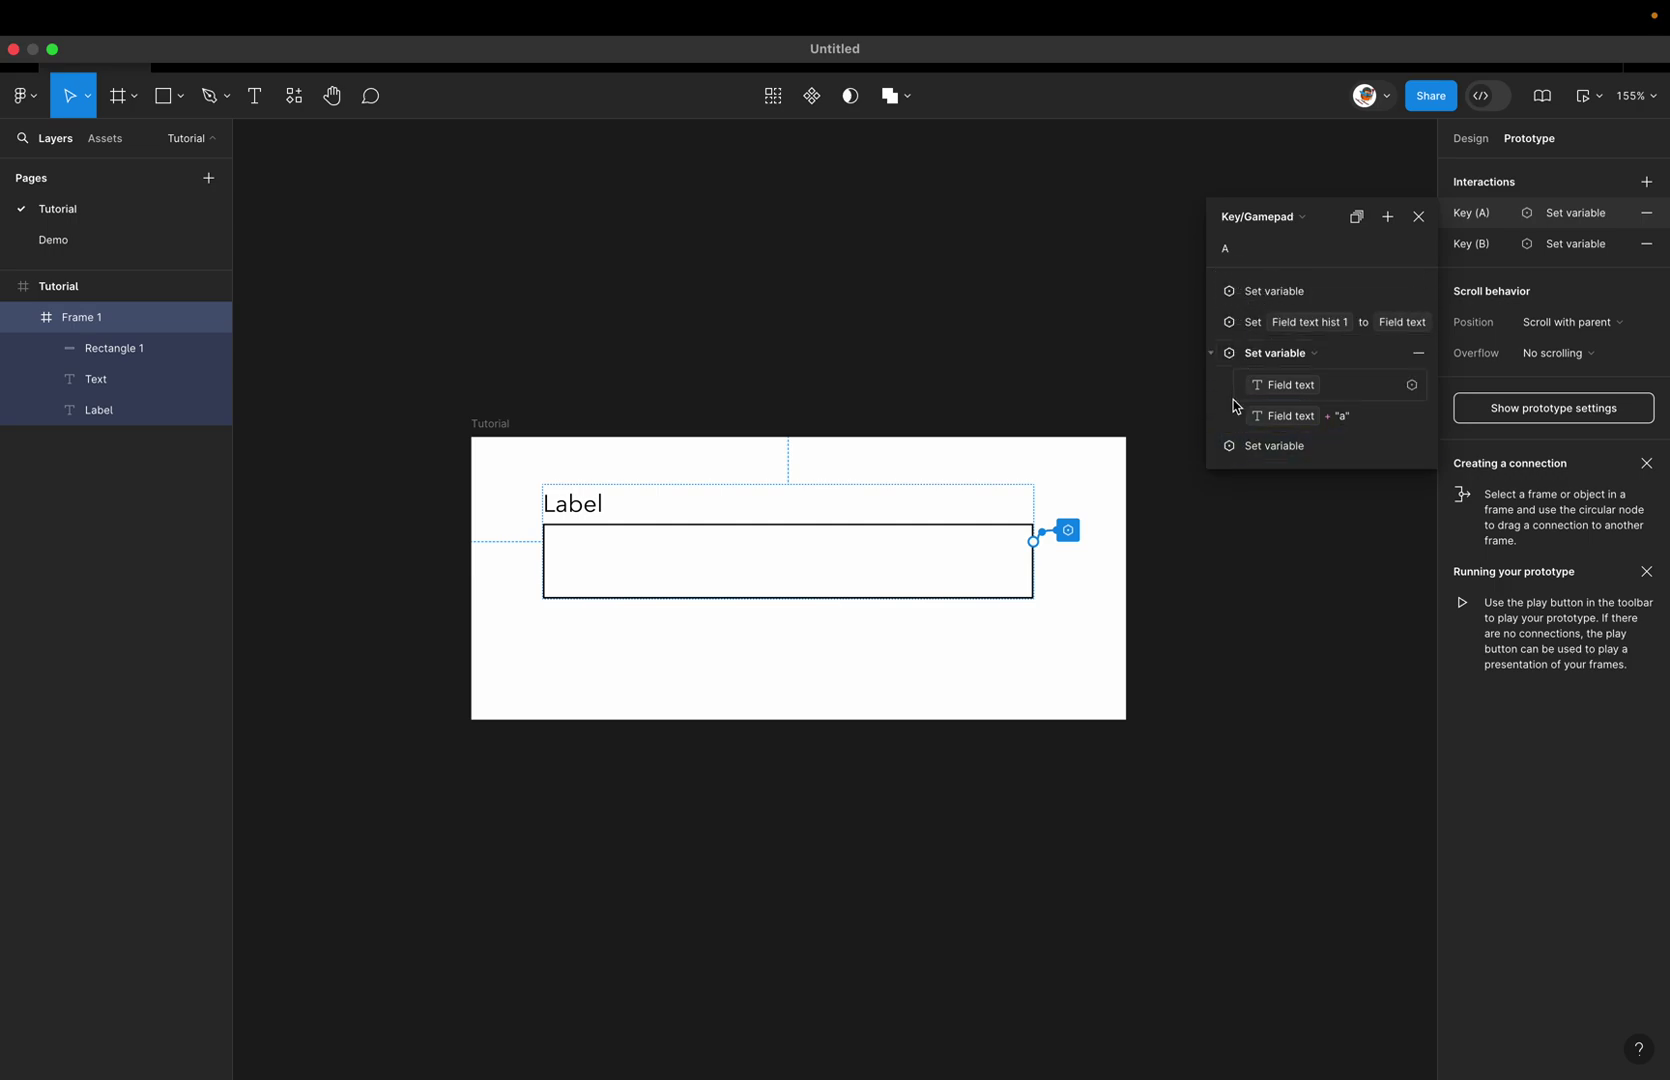
left_click_drag(1225, 447, 1228, 325)
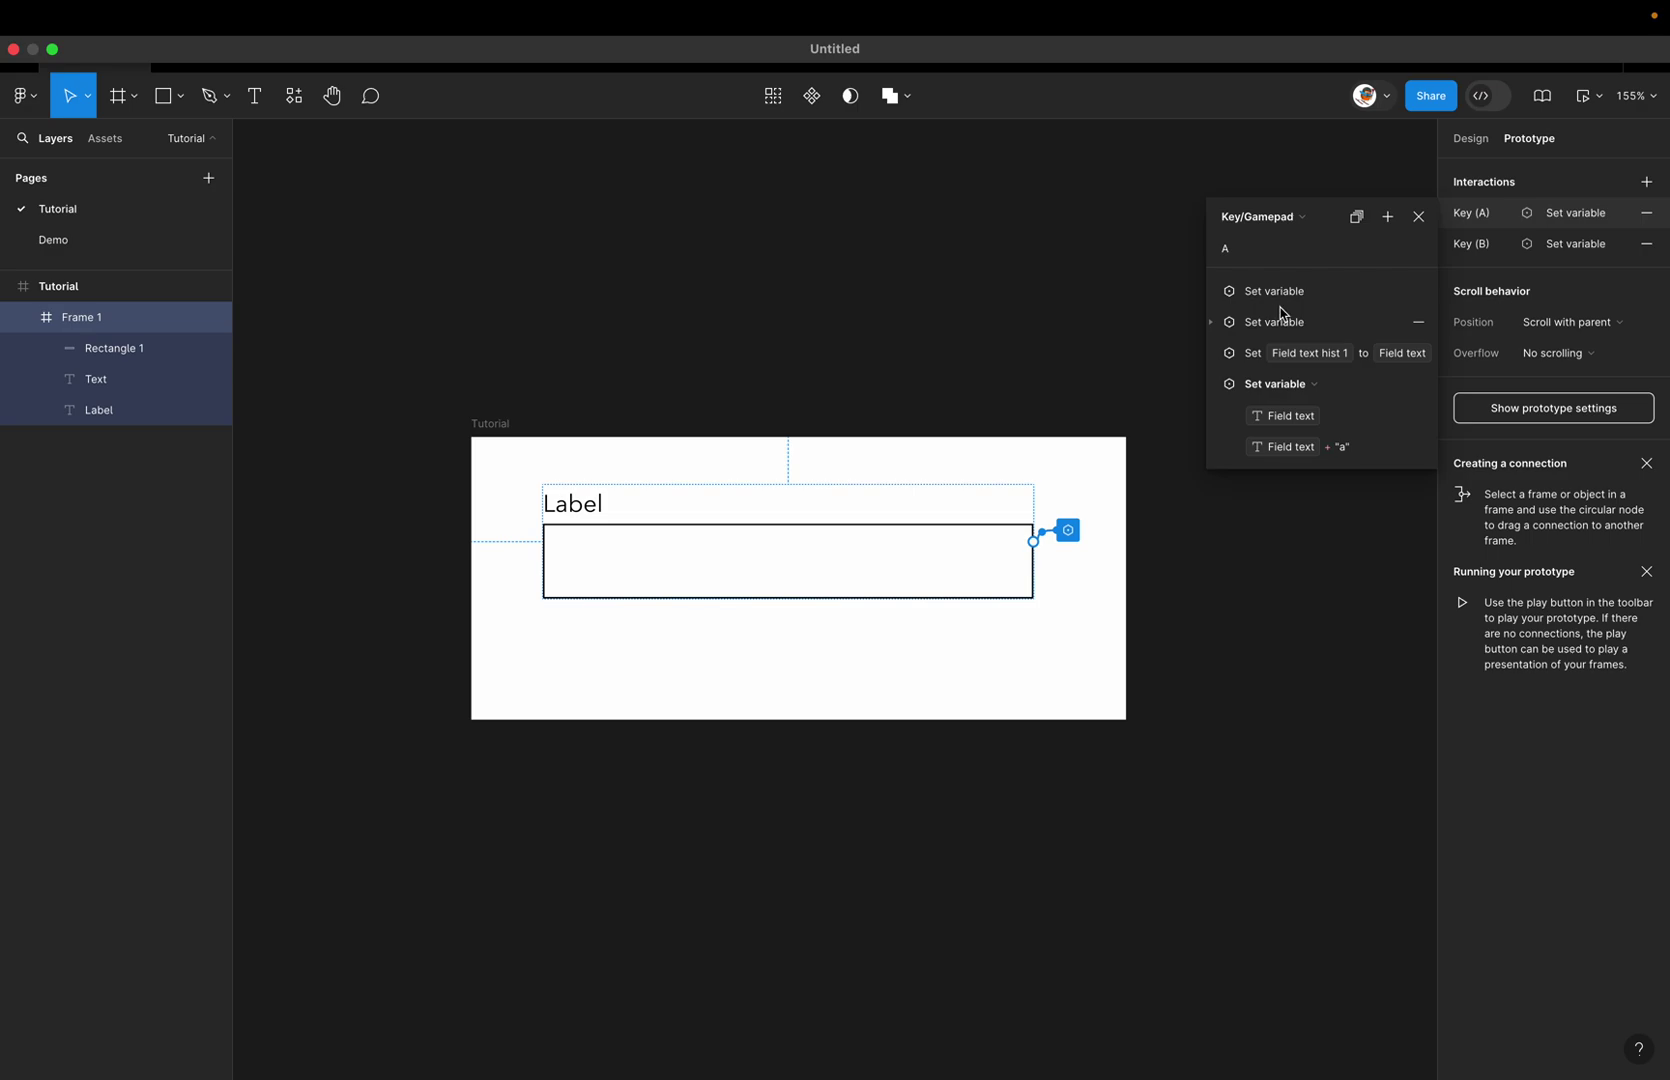
Step: Make the second action set Field text hist 2 to Field text hist 1
left_click(1210, 323)
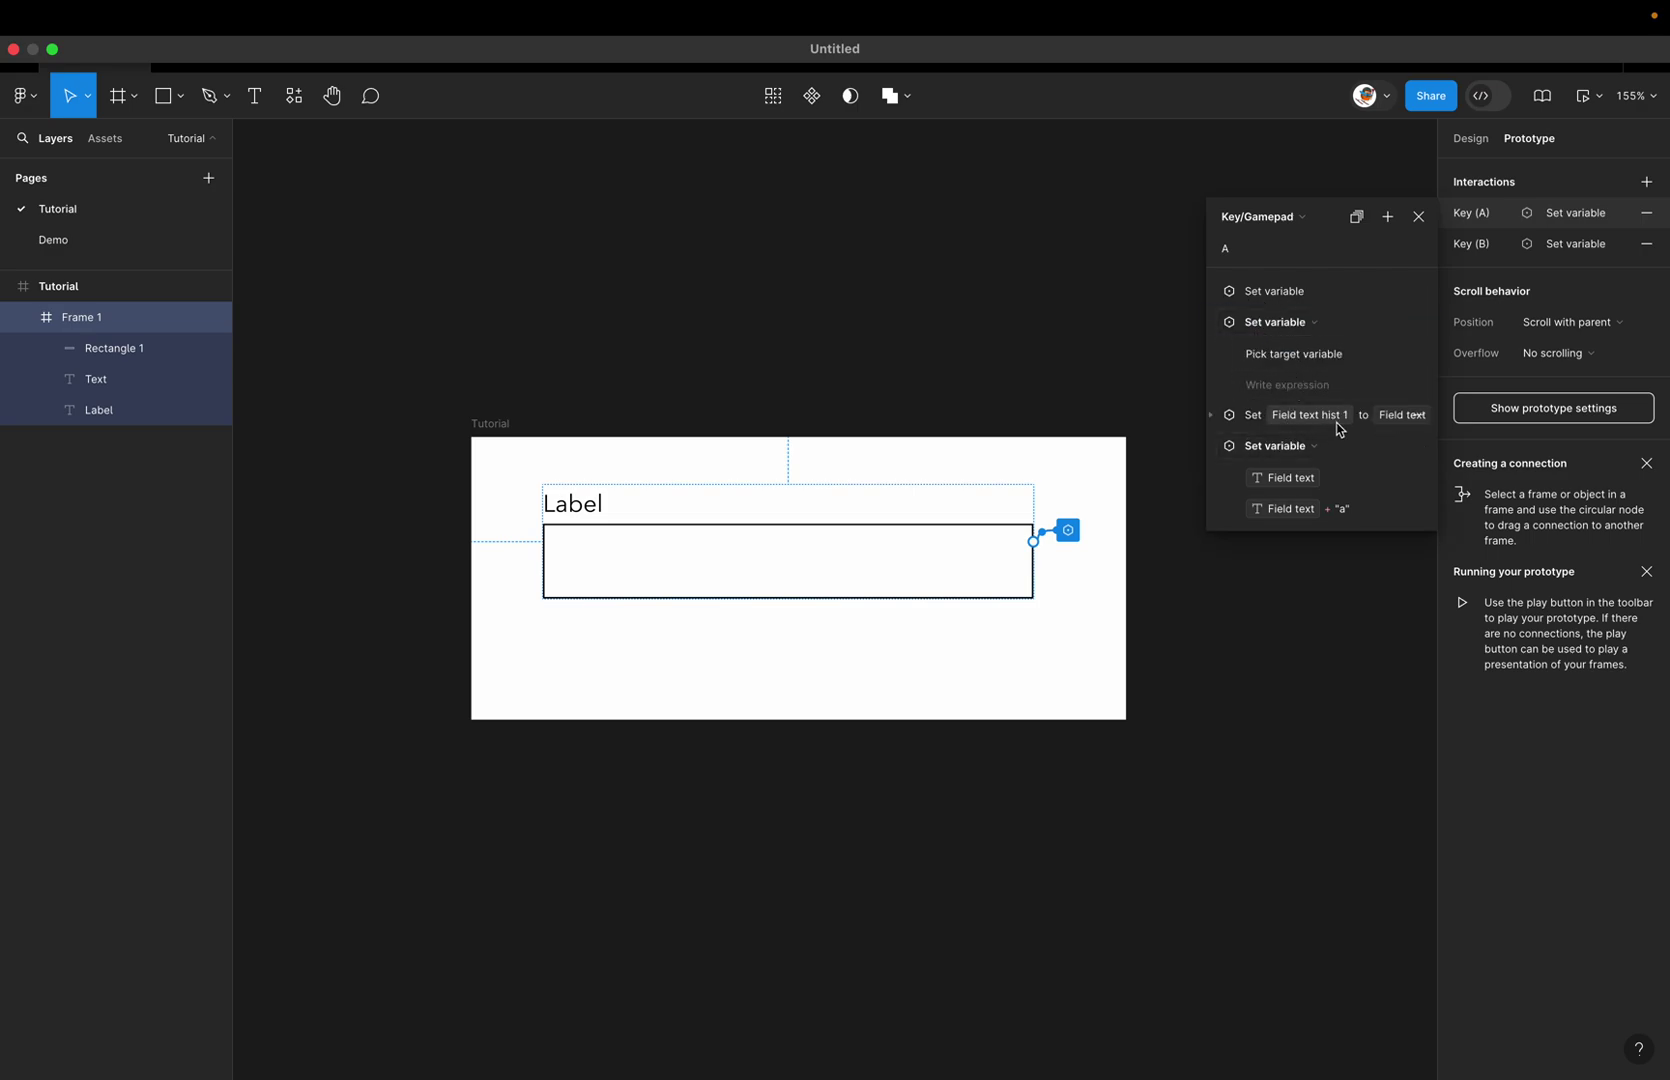
left_click(1298, 358)
left_click(1302, 502)
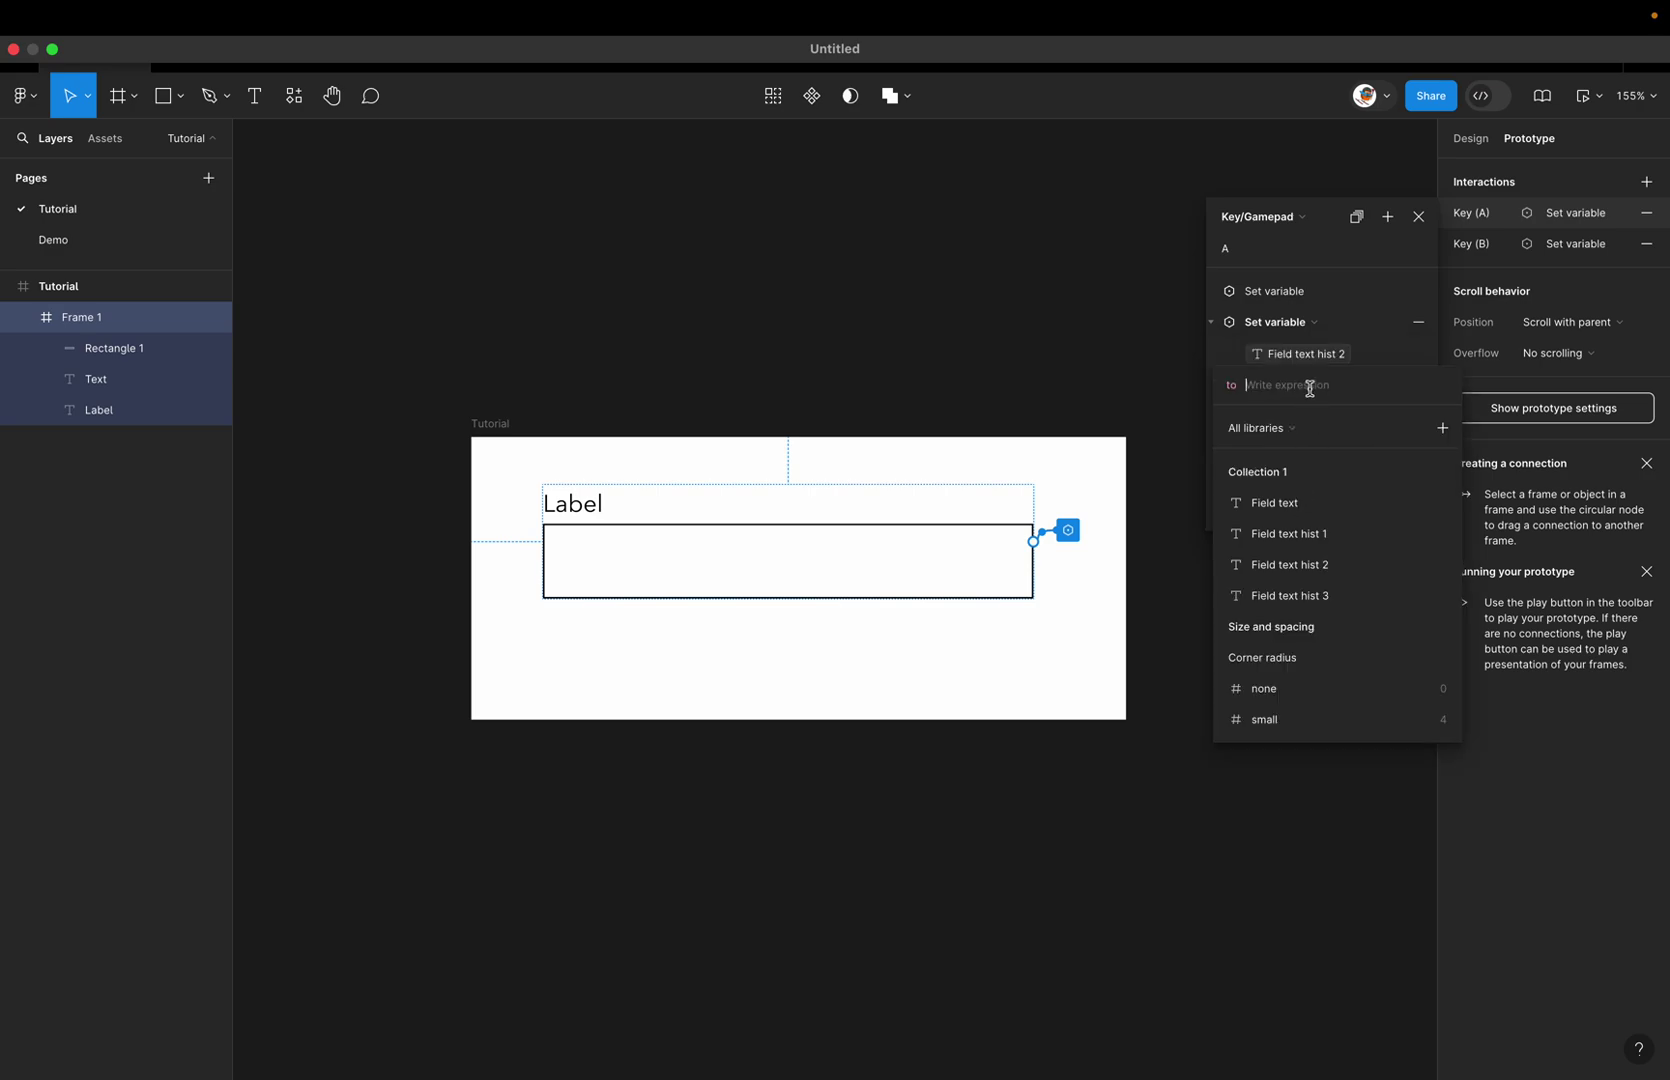
left_click(1290, 541)
left_click(1218, 357)
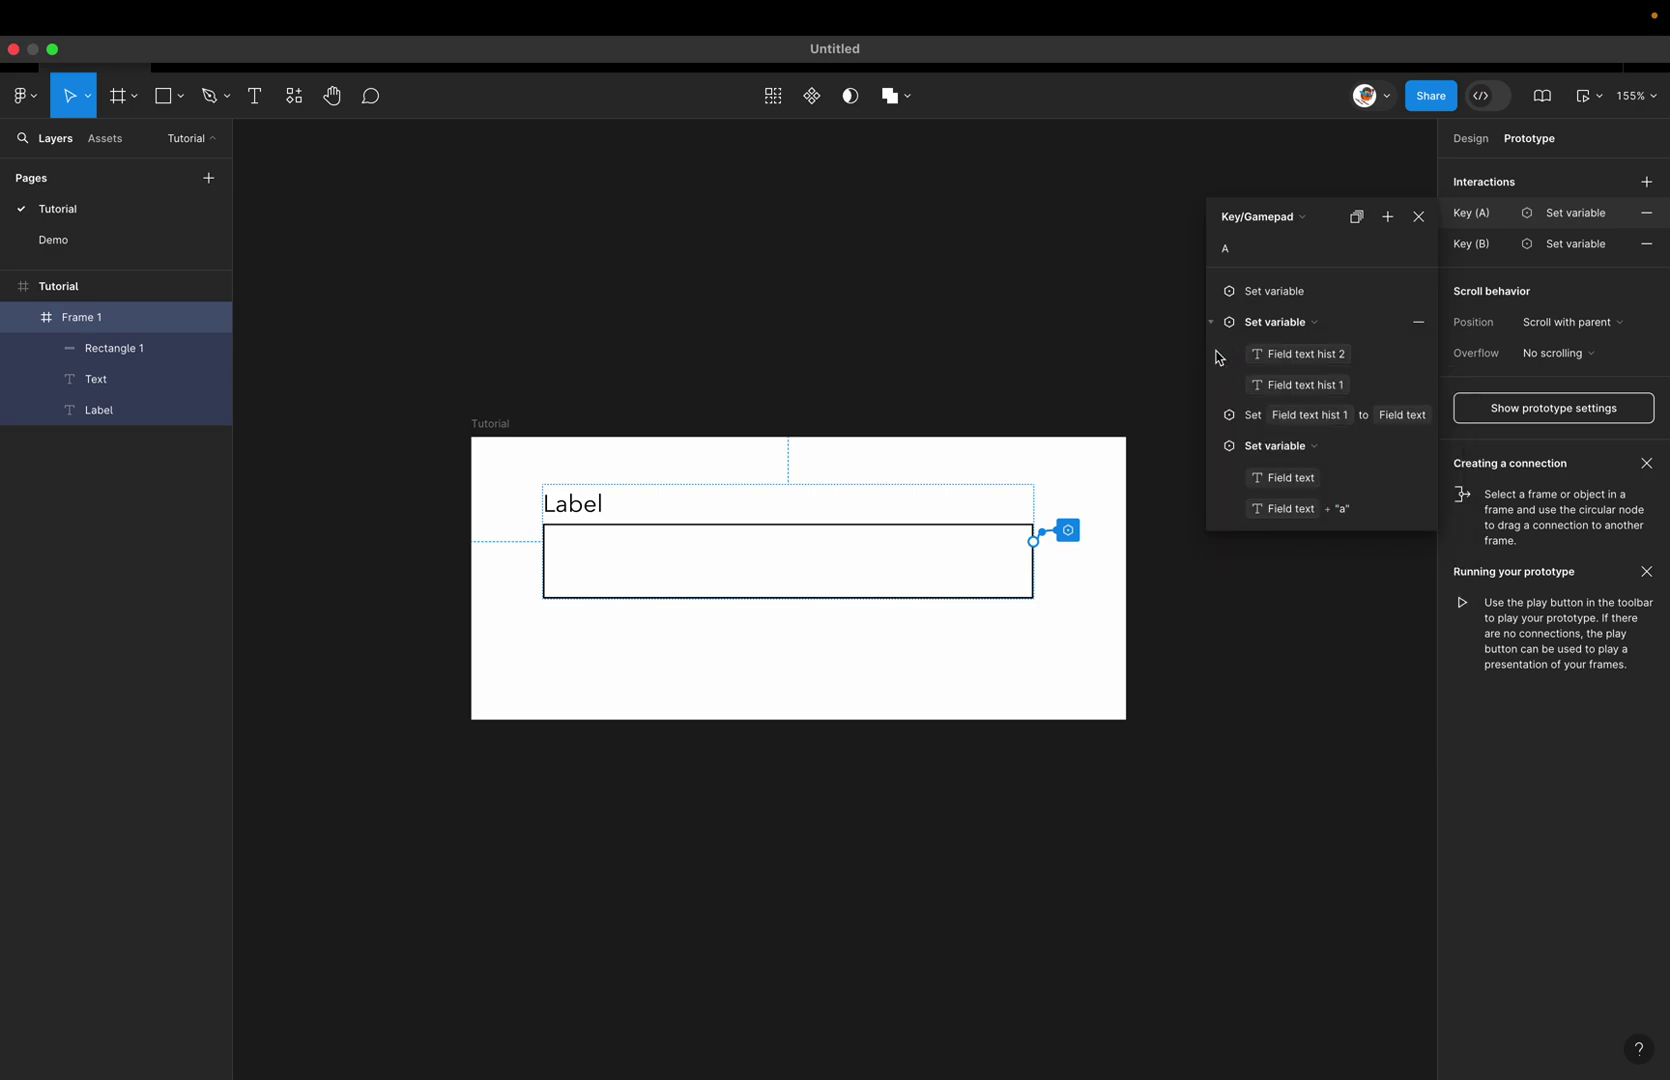
Step: Make the top action set Field text hist 3 to Field text hist 2
left_click(1222, 293)
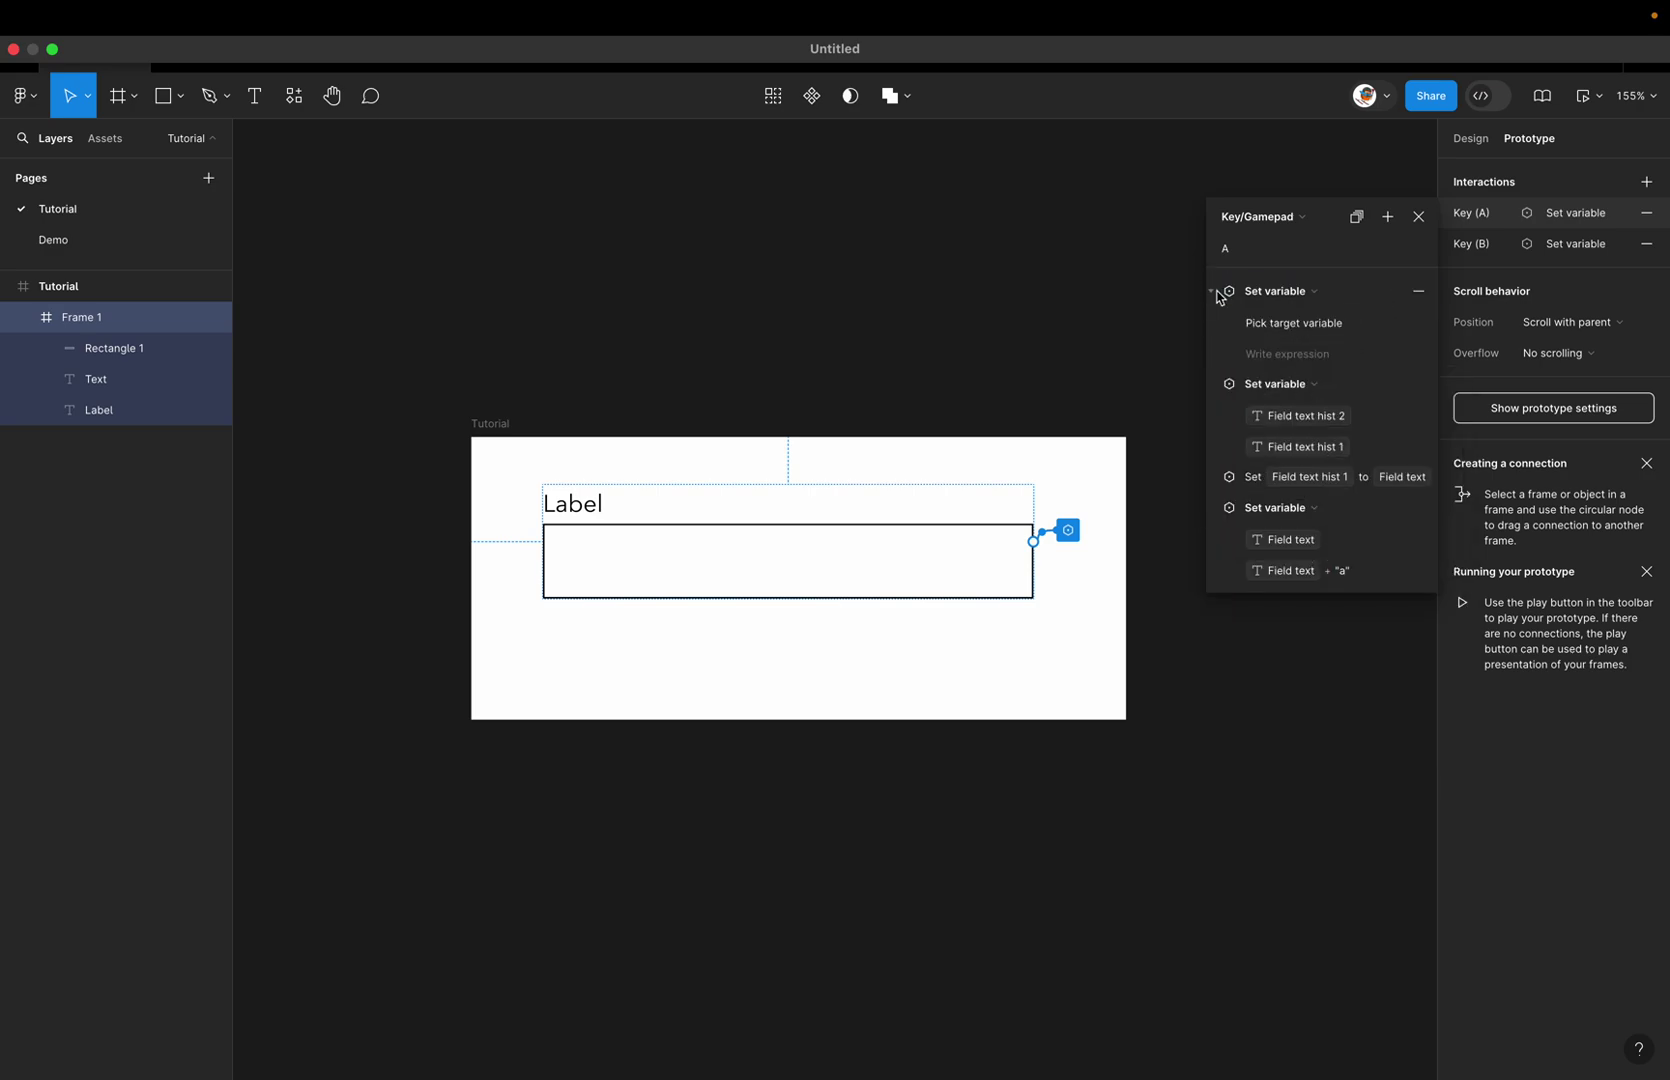
left_click(1287, 326)
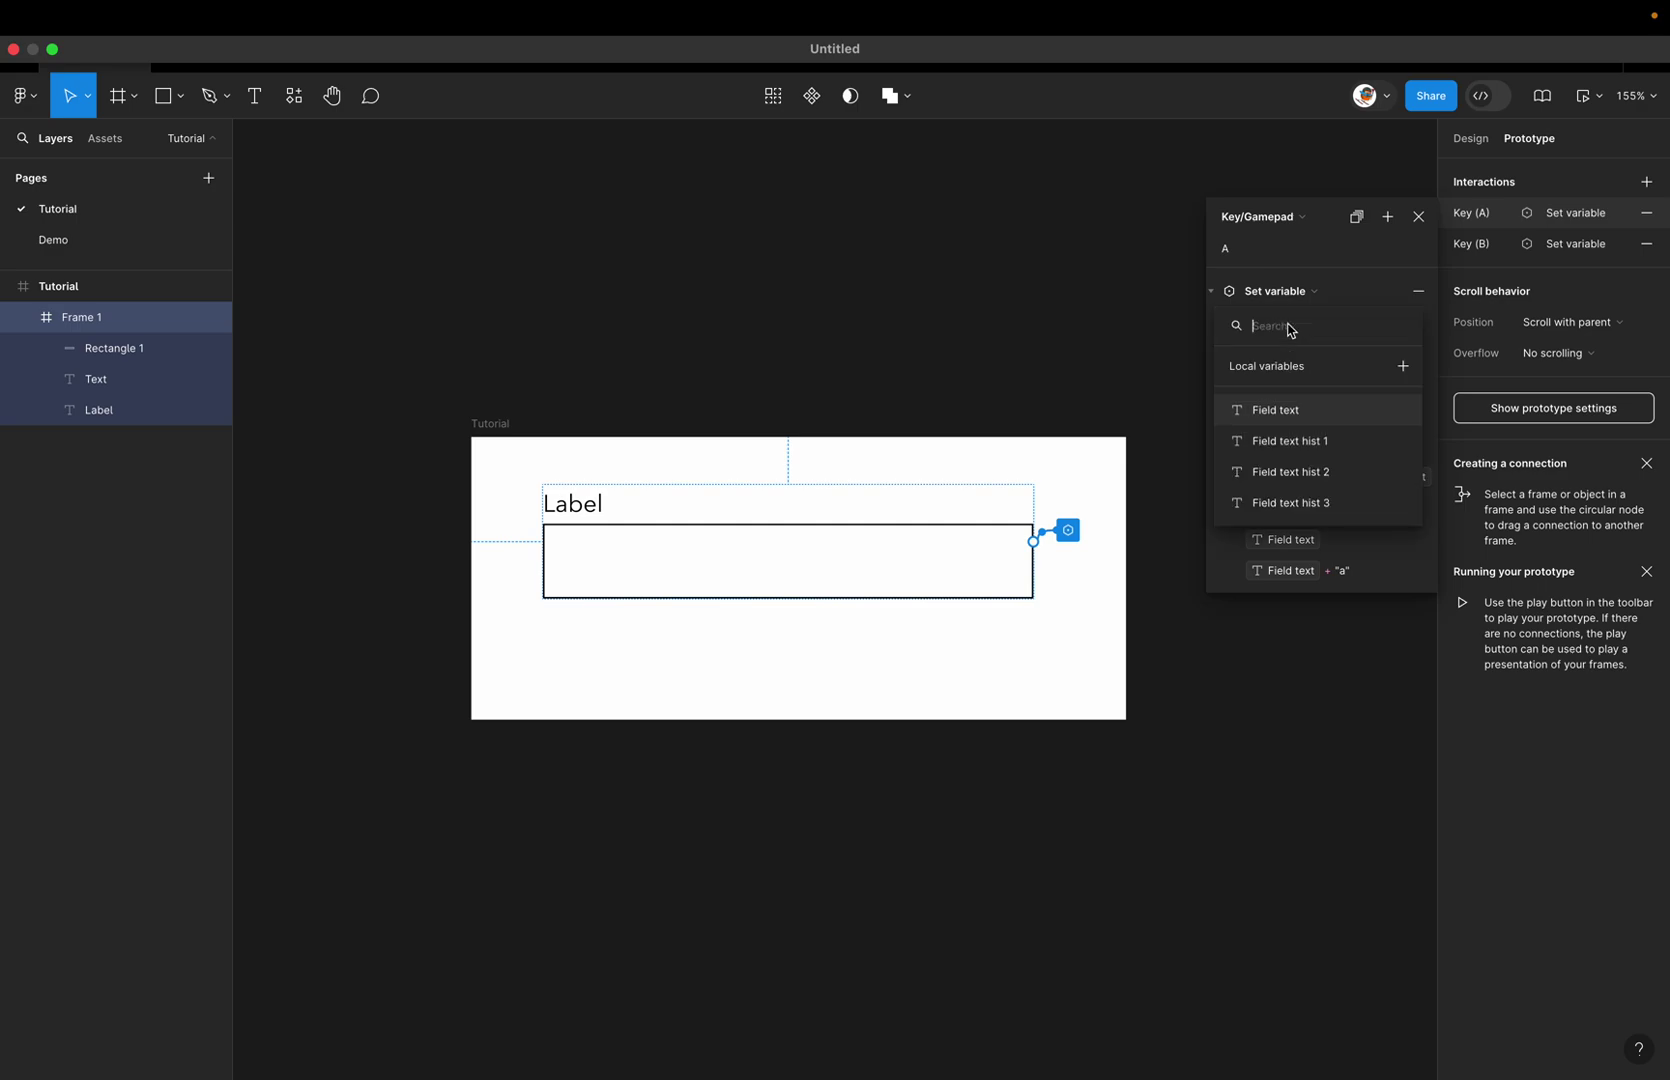
left_click(1303, 502)
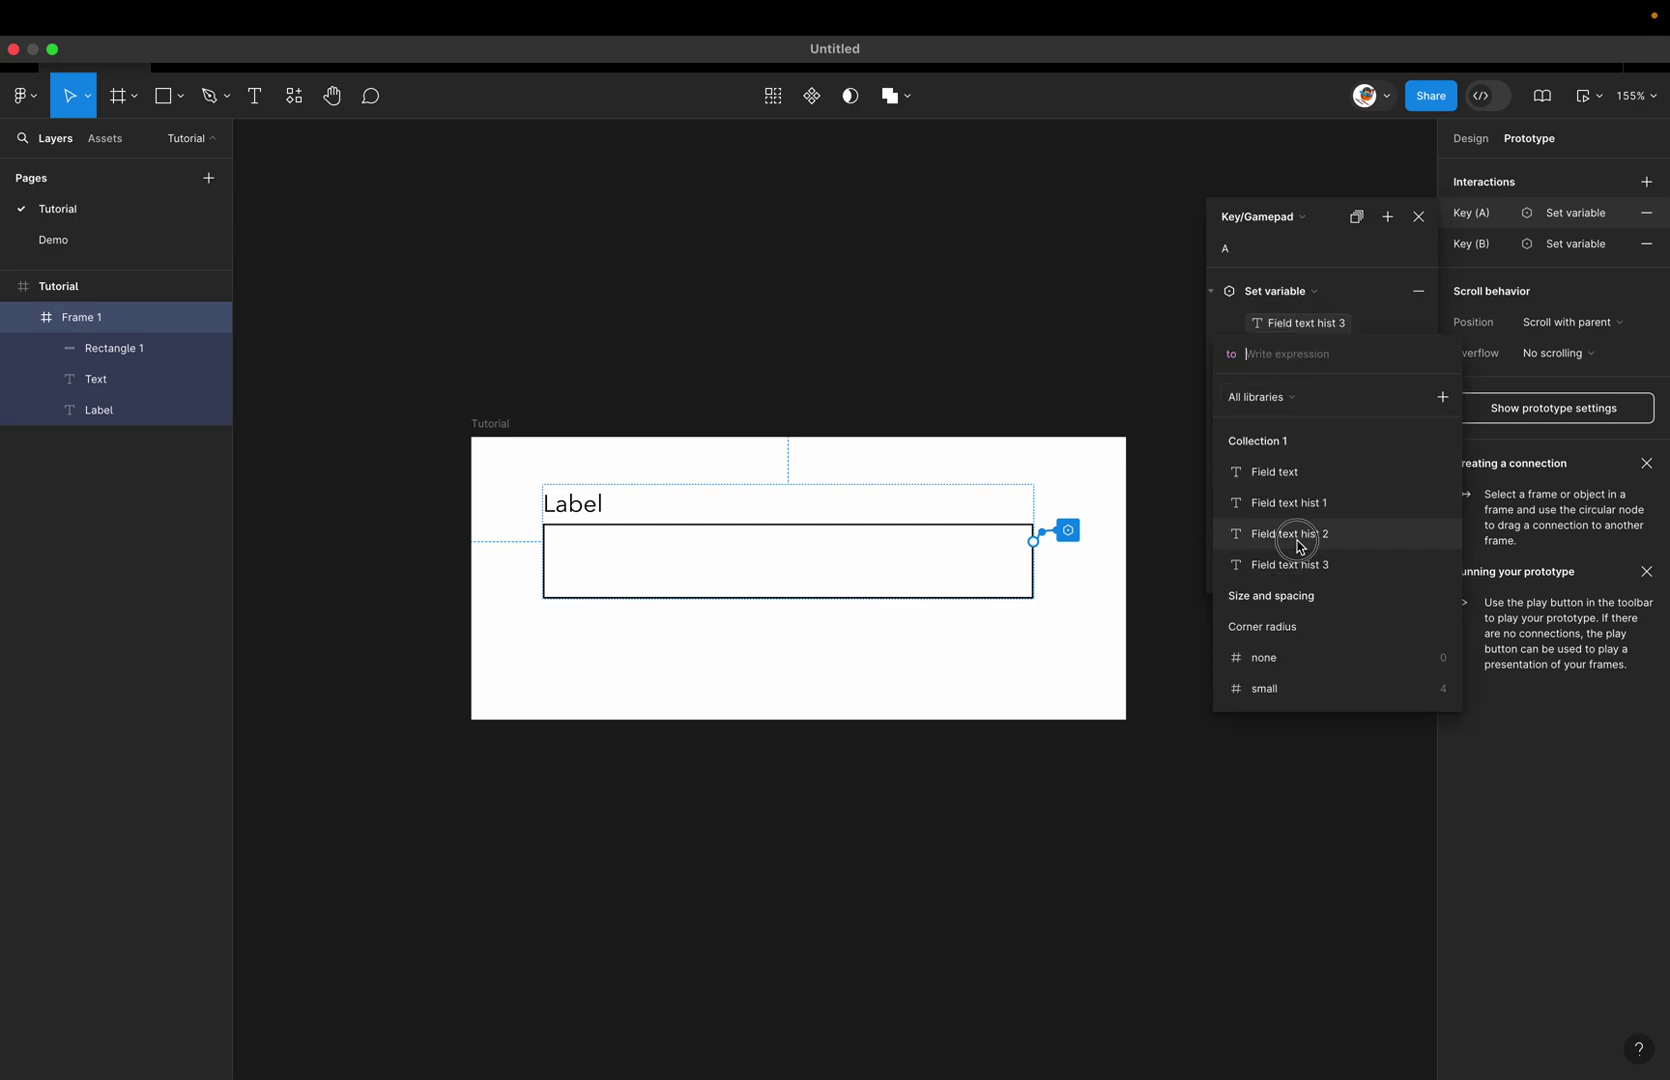
left_click(1295, 535)
left_click(1218, 325)
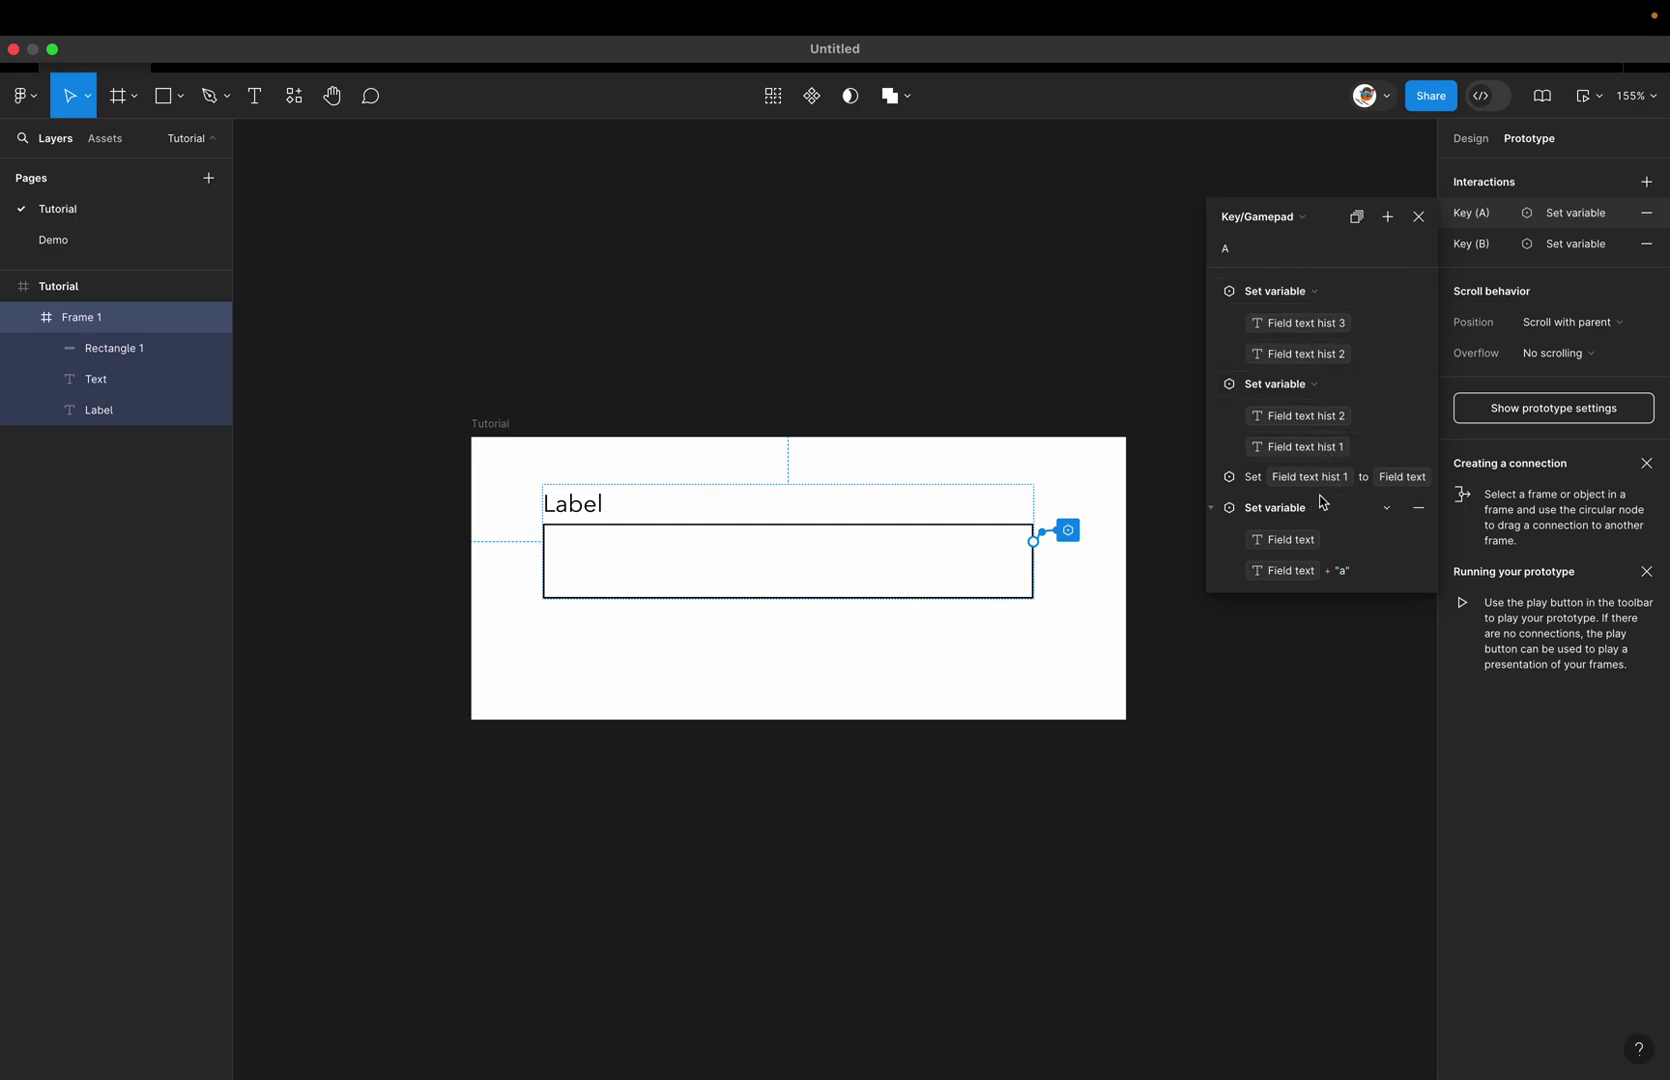
Step: Review the Key (A) actions, then delete the Key (B) interaction from Frame 1
left_click(1212, 479)
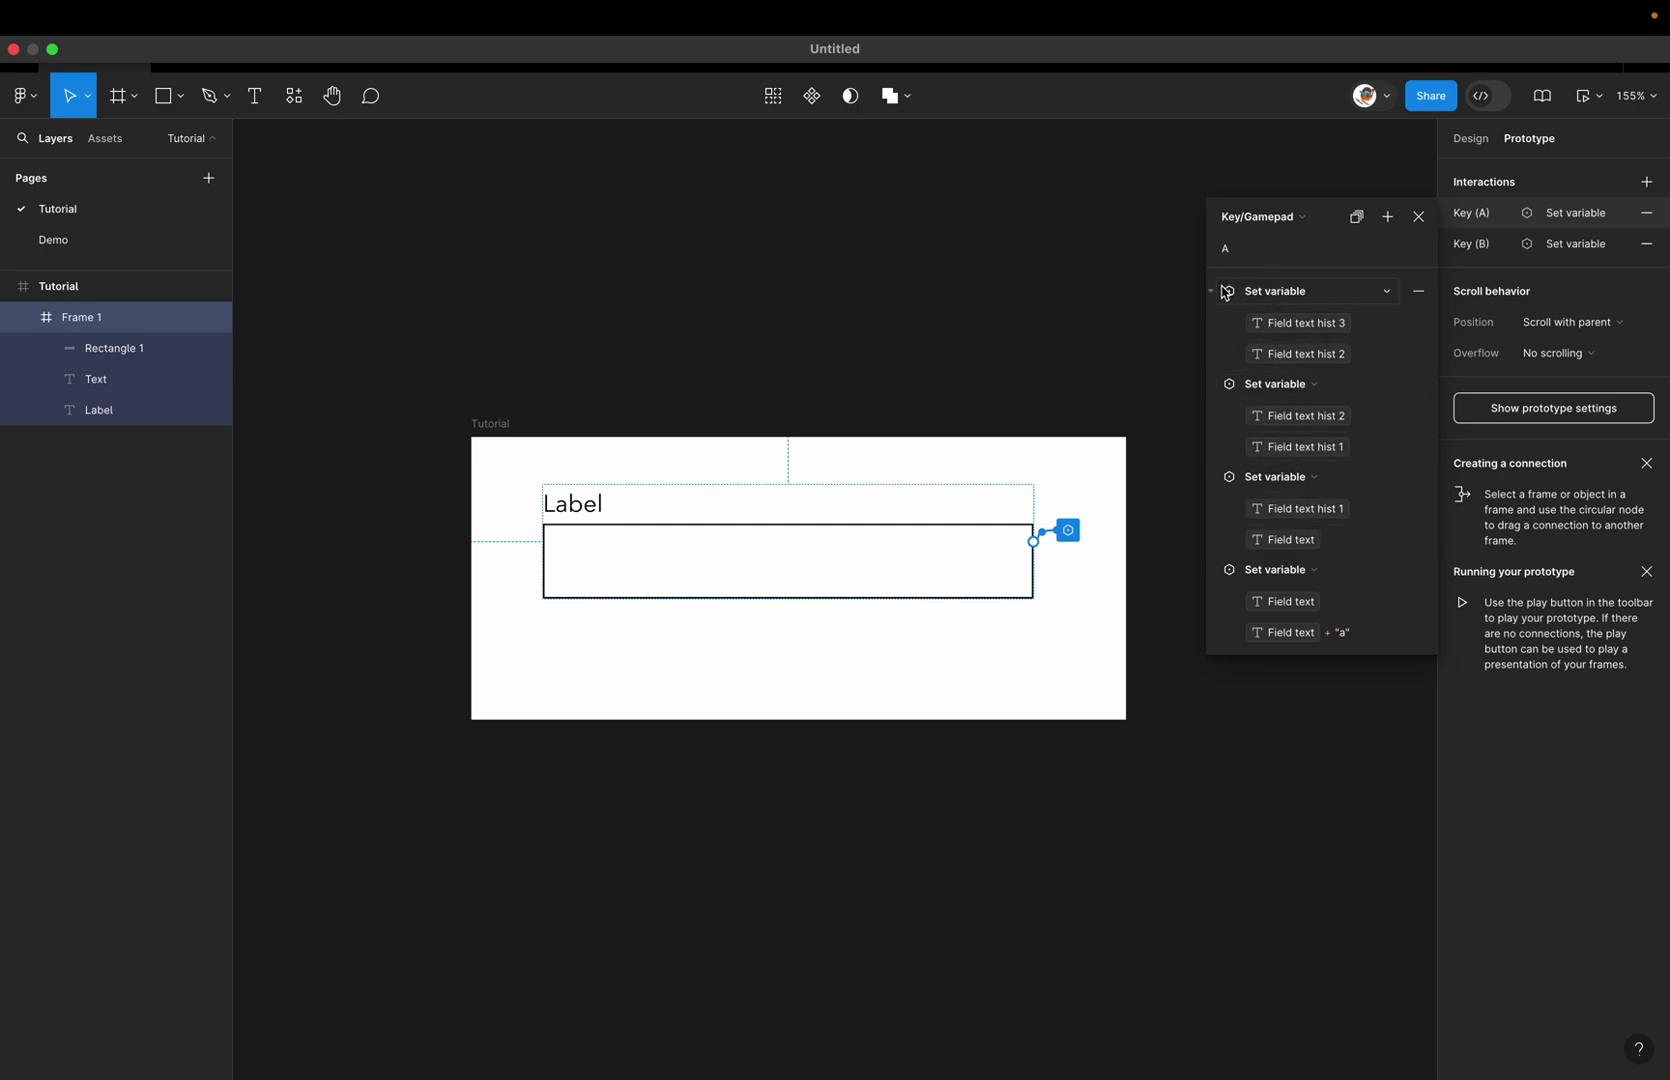
left_click(1418, 216)
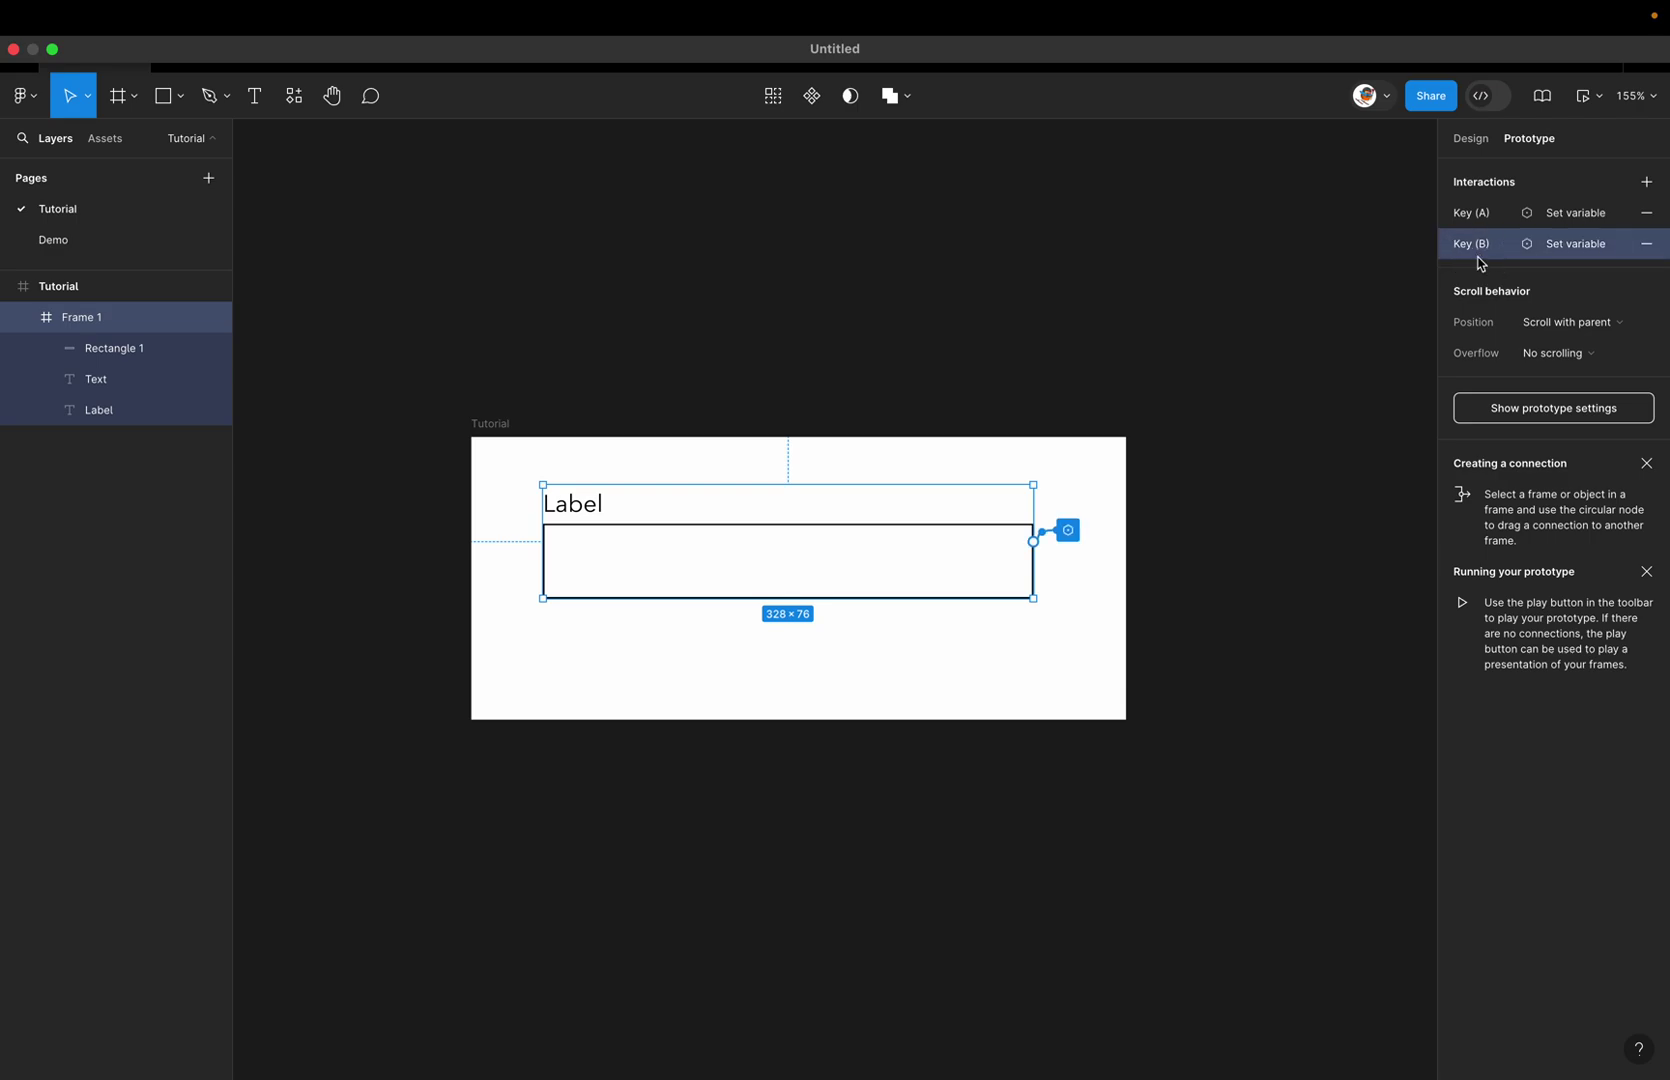
left_click(1471, 247)
left_click(1418, 247)
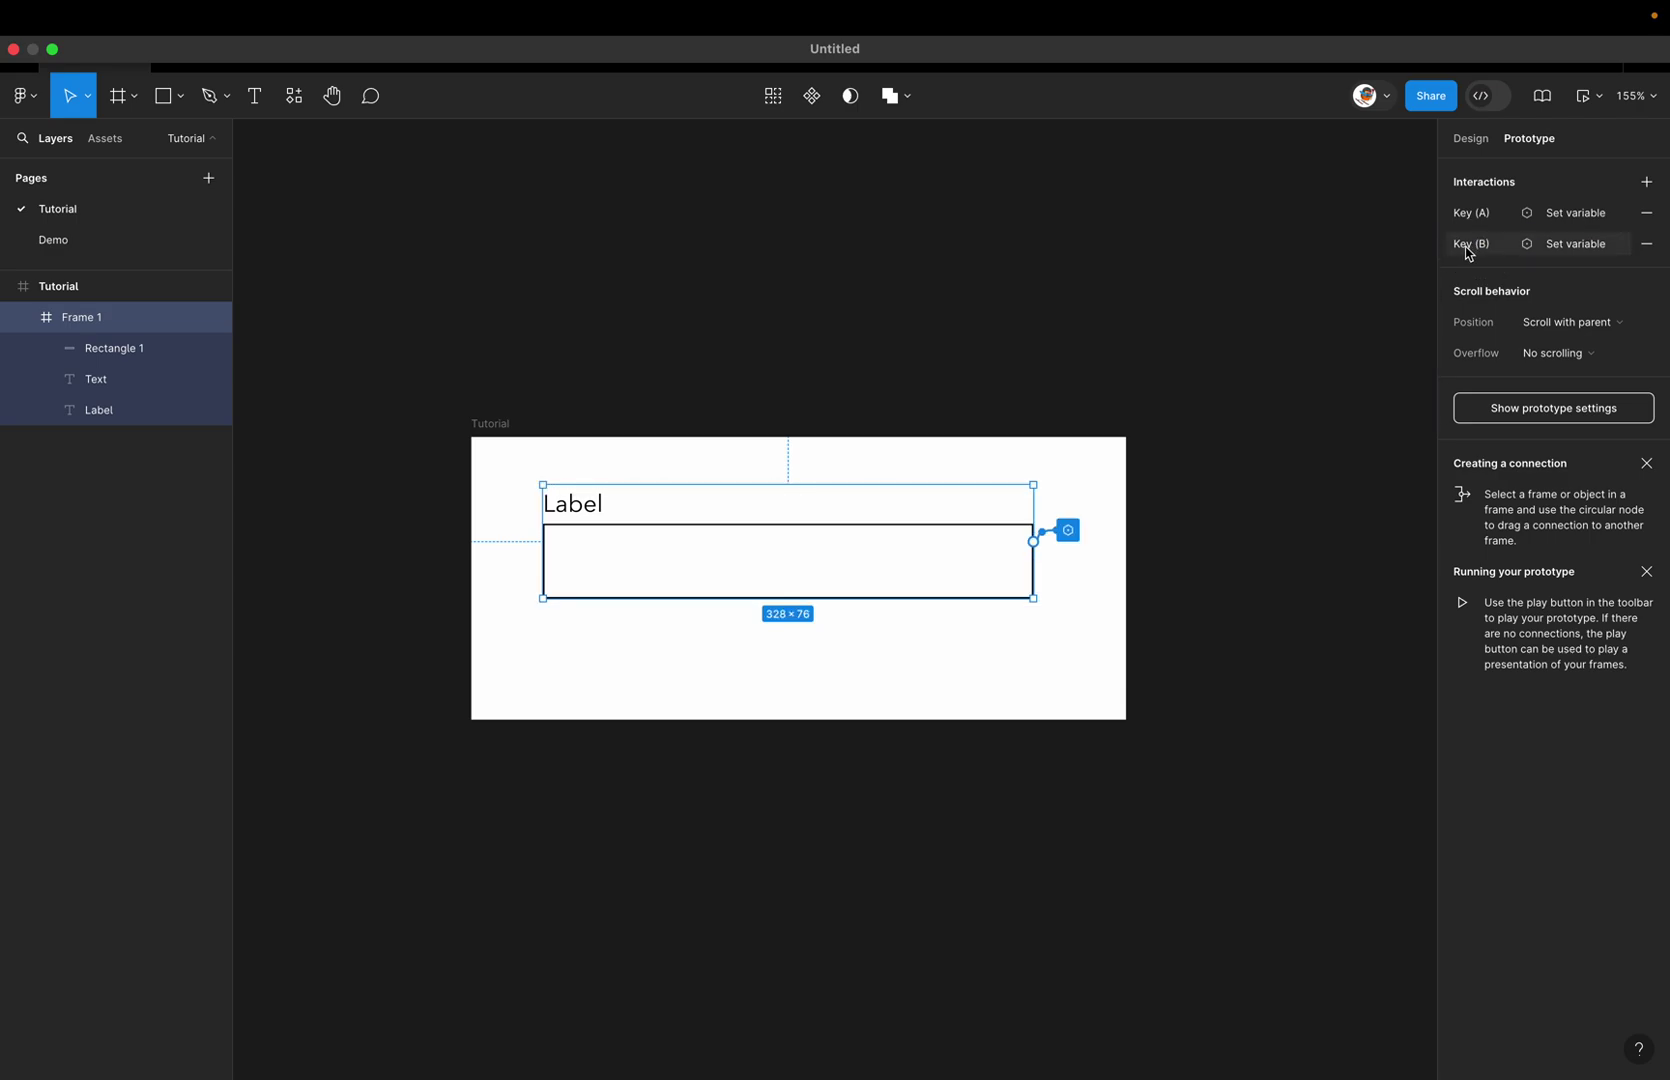
left_click(1646, 243)
Step: Recheck the Key (A) interaction's actions and close its editor
left_click(1458, 218)
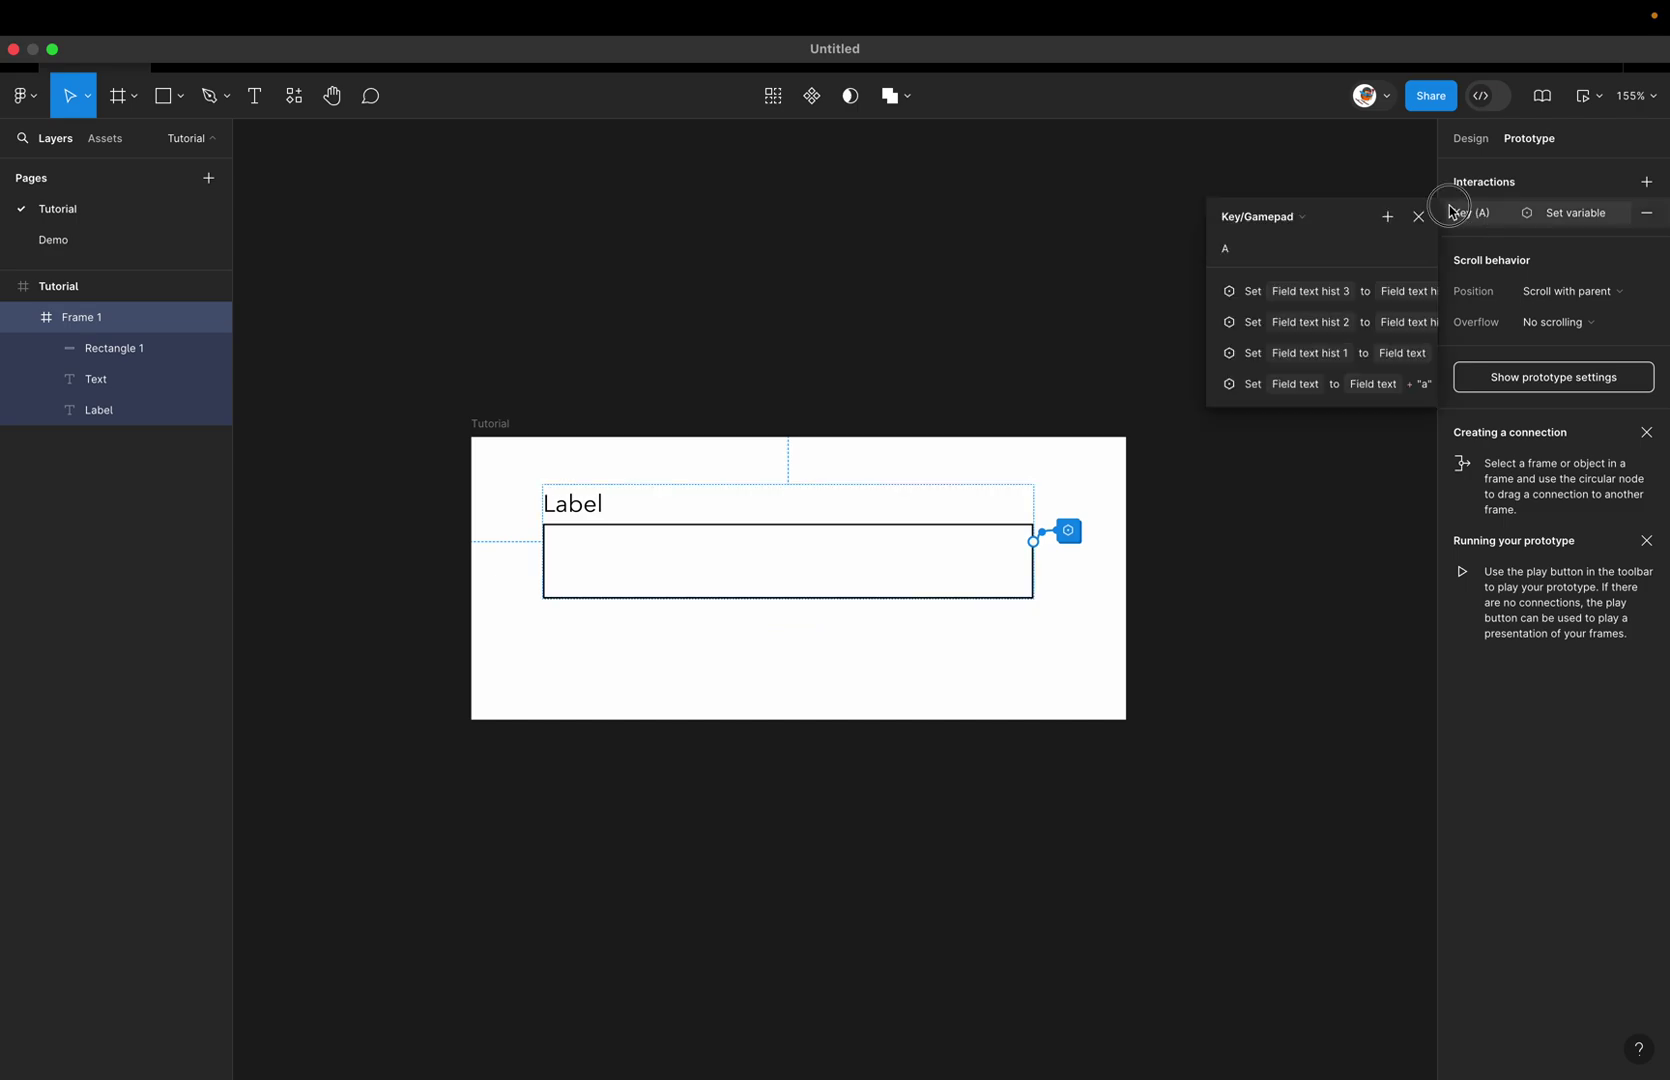
left_click(1418, 216)
left_click(1450, 214)
left_click(1443, 212)
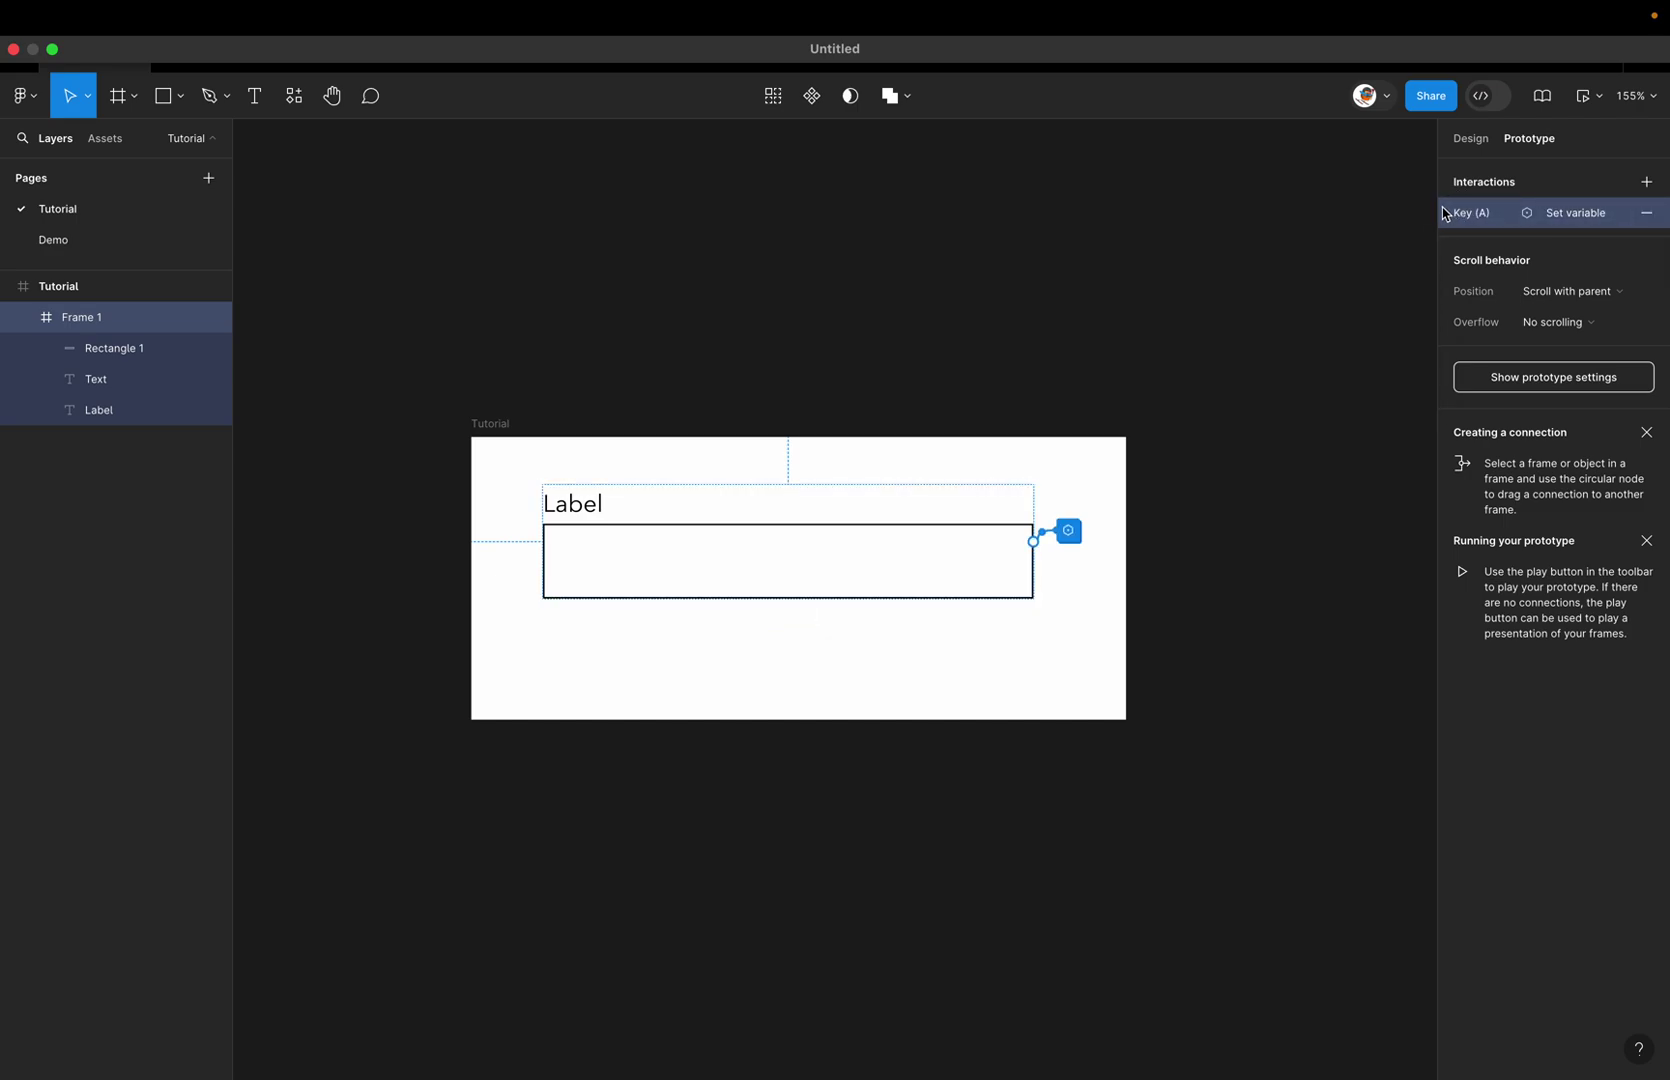
left_click(1443, 212)
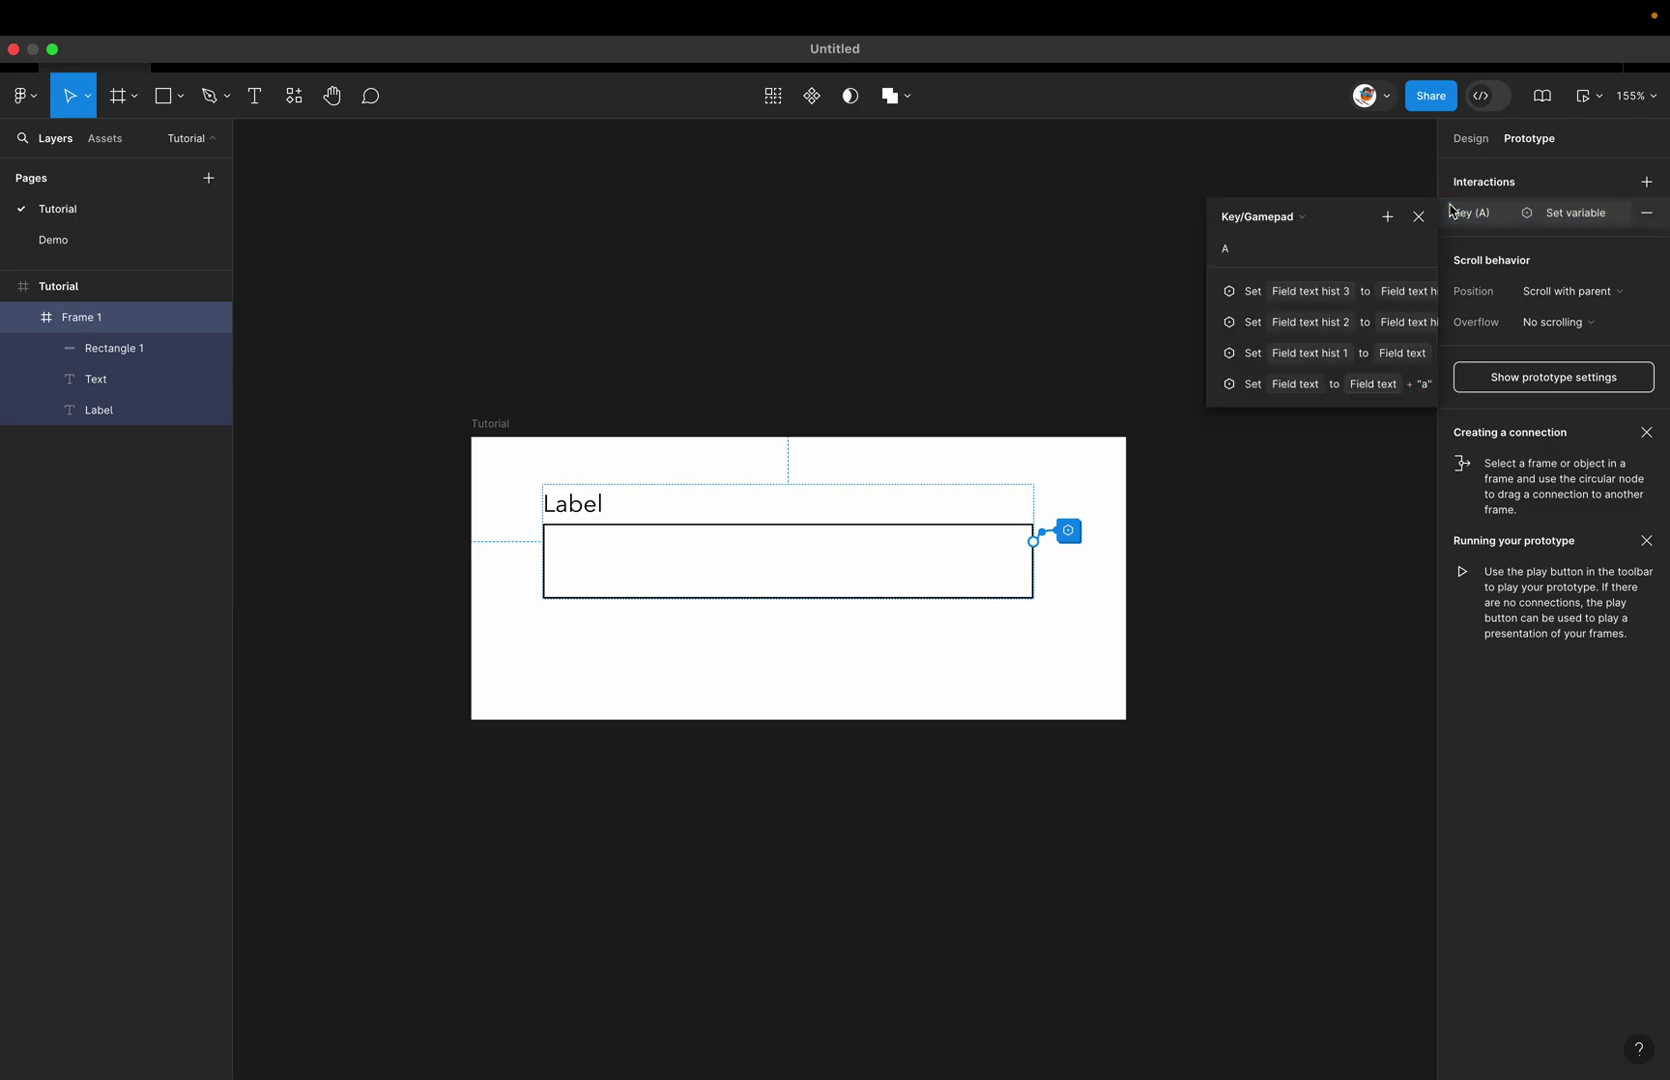
left_click(1418, 217)
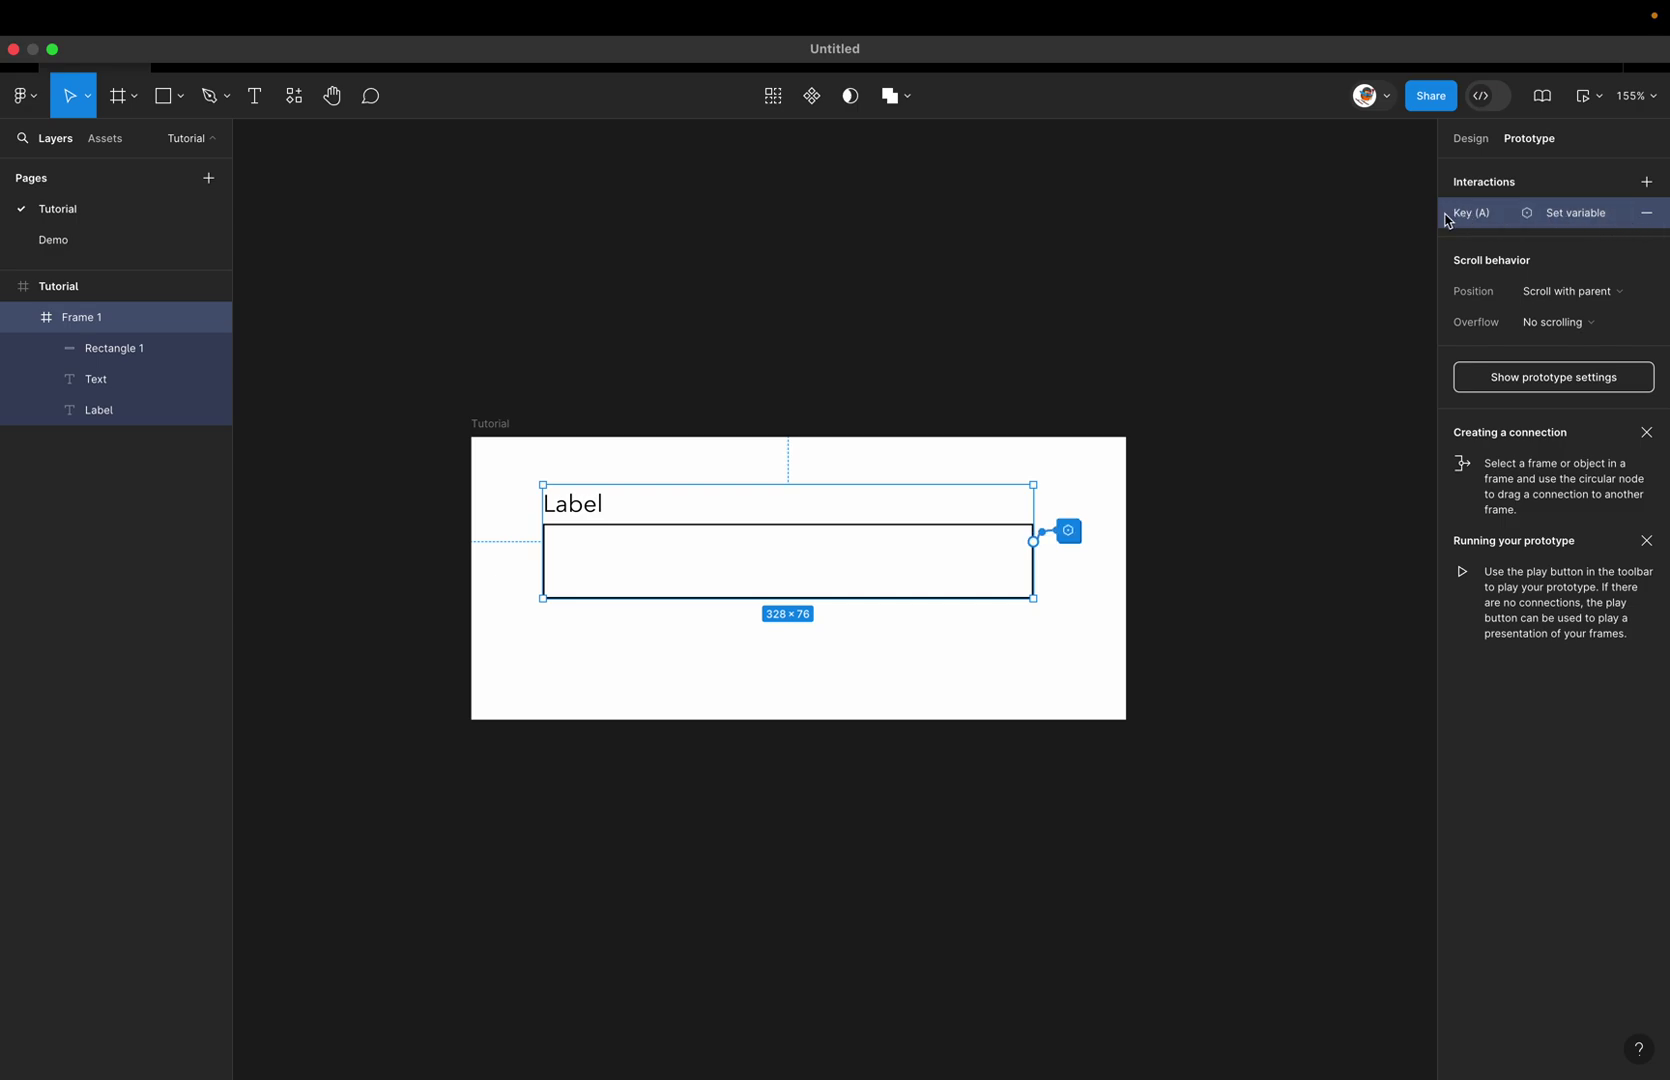
Step: Duplicate the Key (A) interaction and turn the copy into Key (B) appending "b"
key("super+d")
key("super+d")
key("super+d")
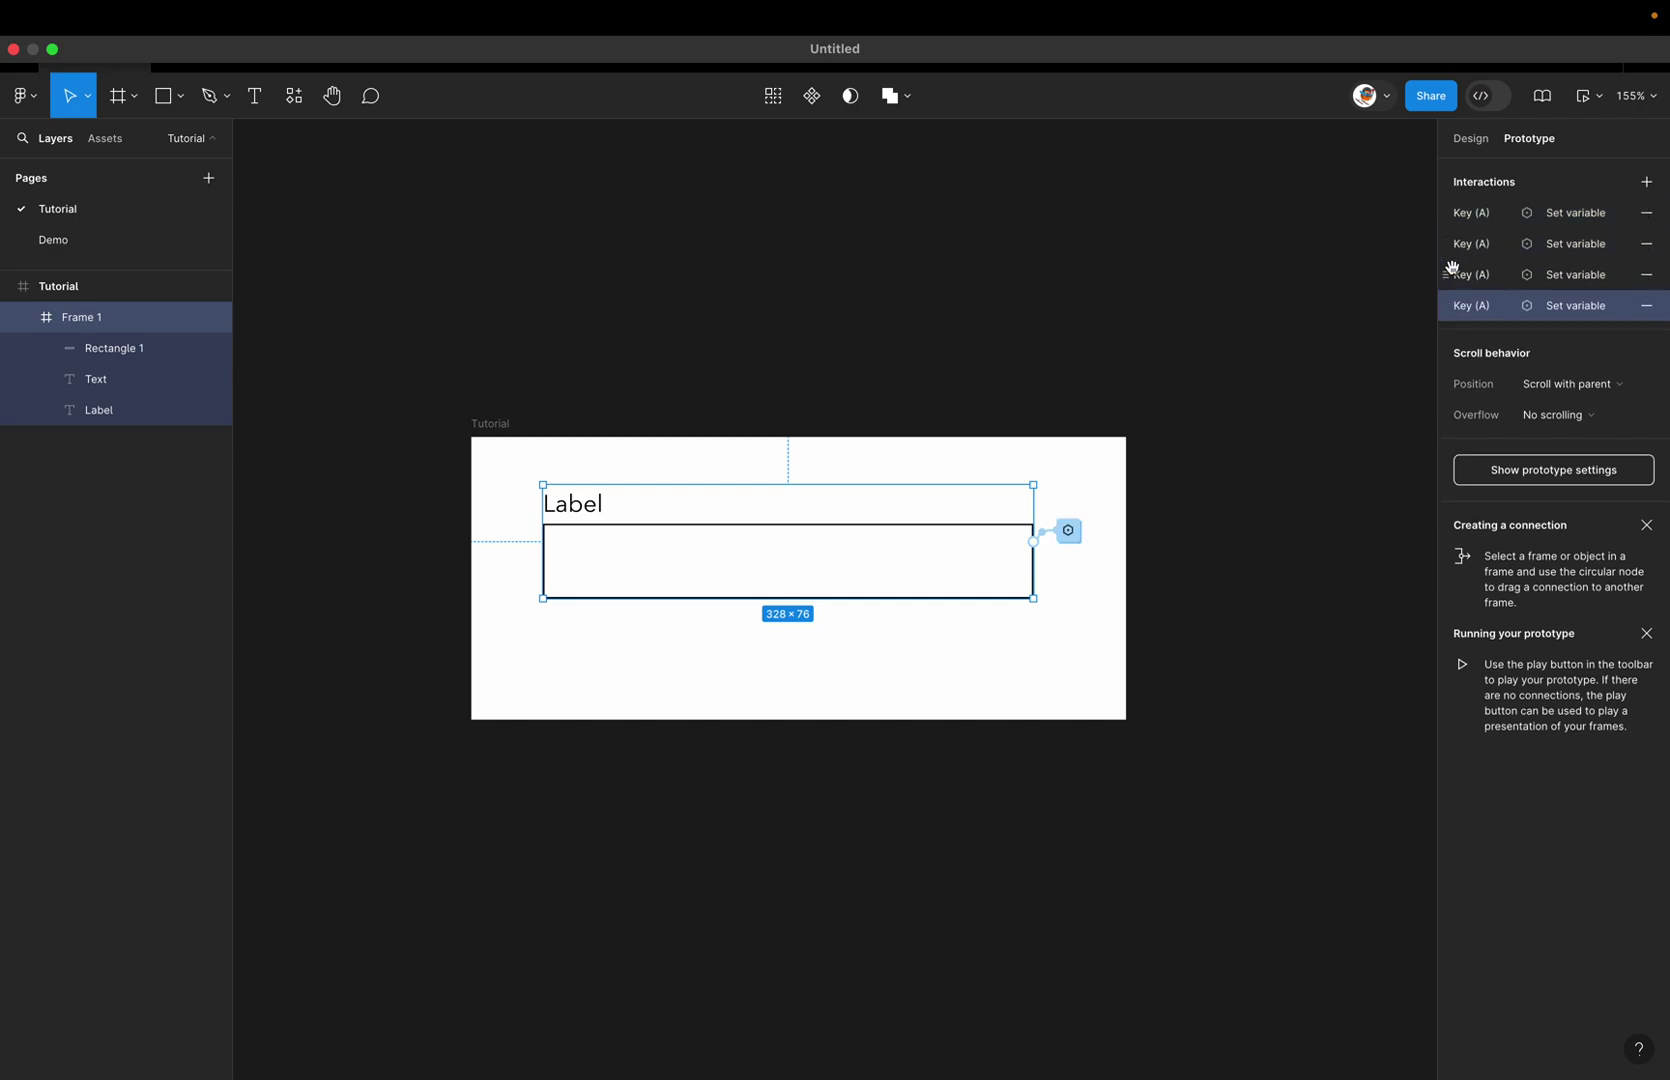
left_click(1484, 243)
left_click(1255, 278)
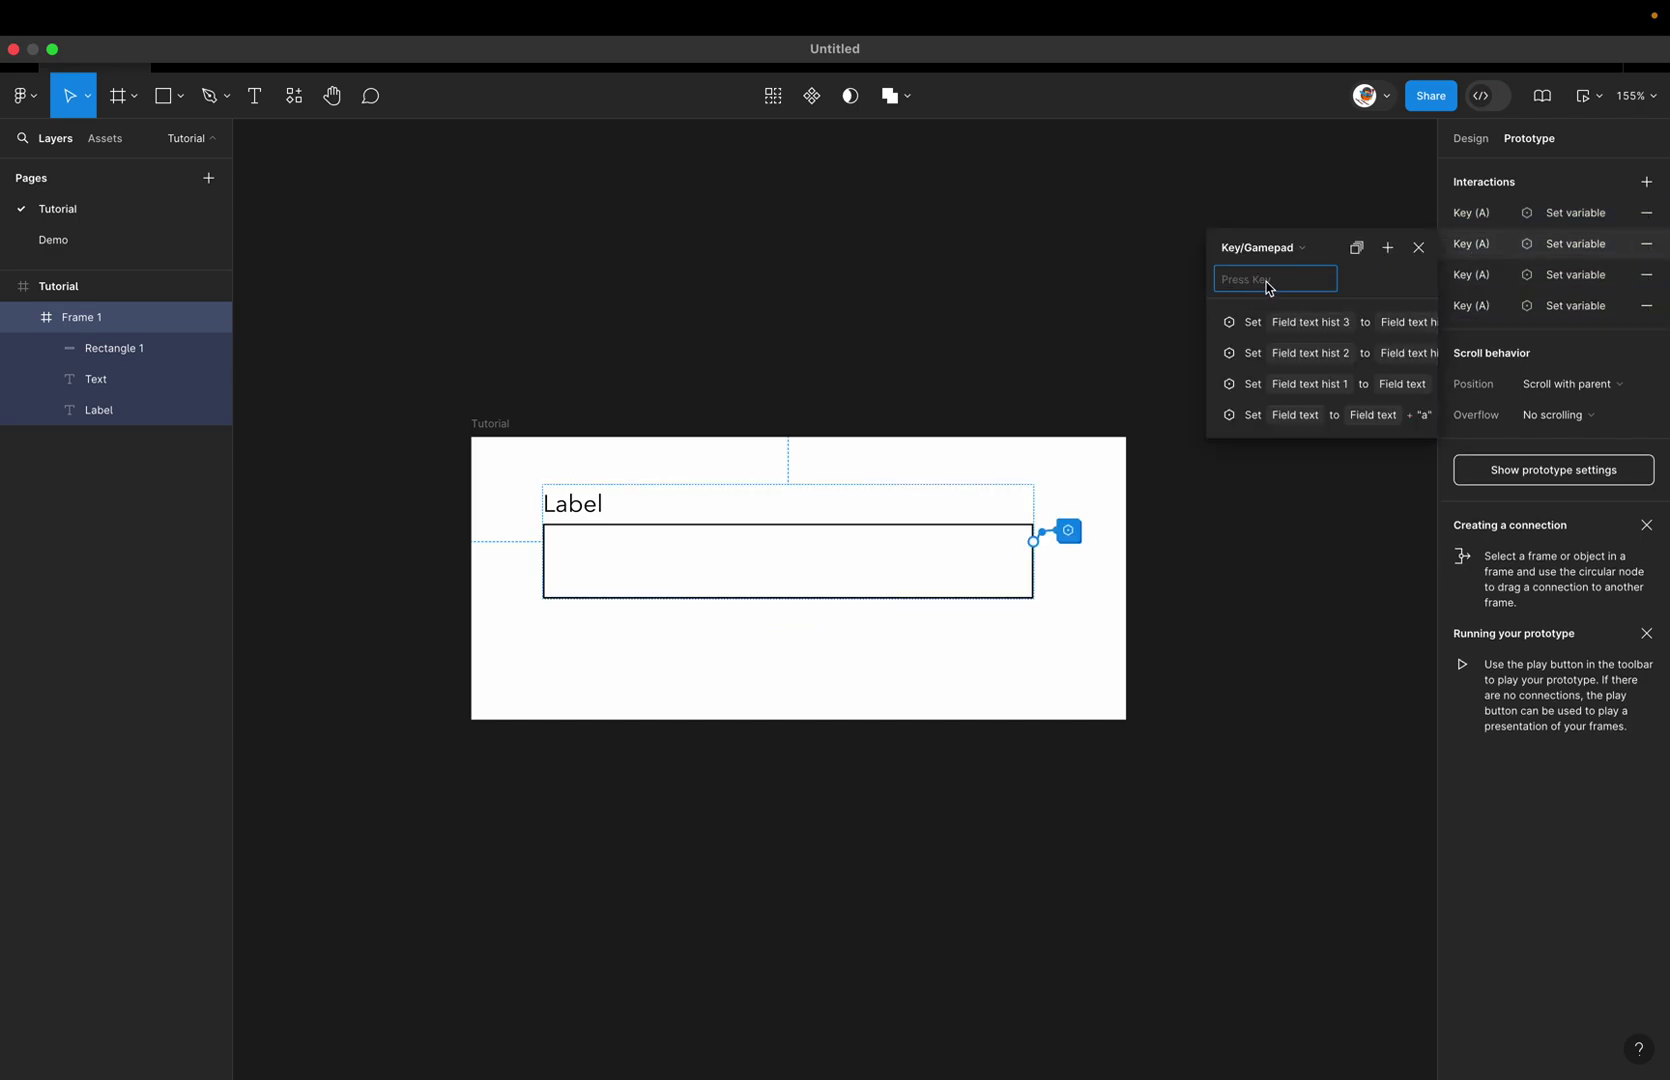
key("b")
left_click(1428, 415)
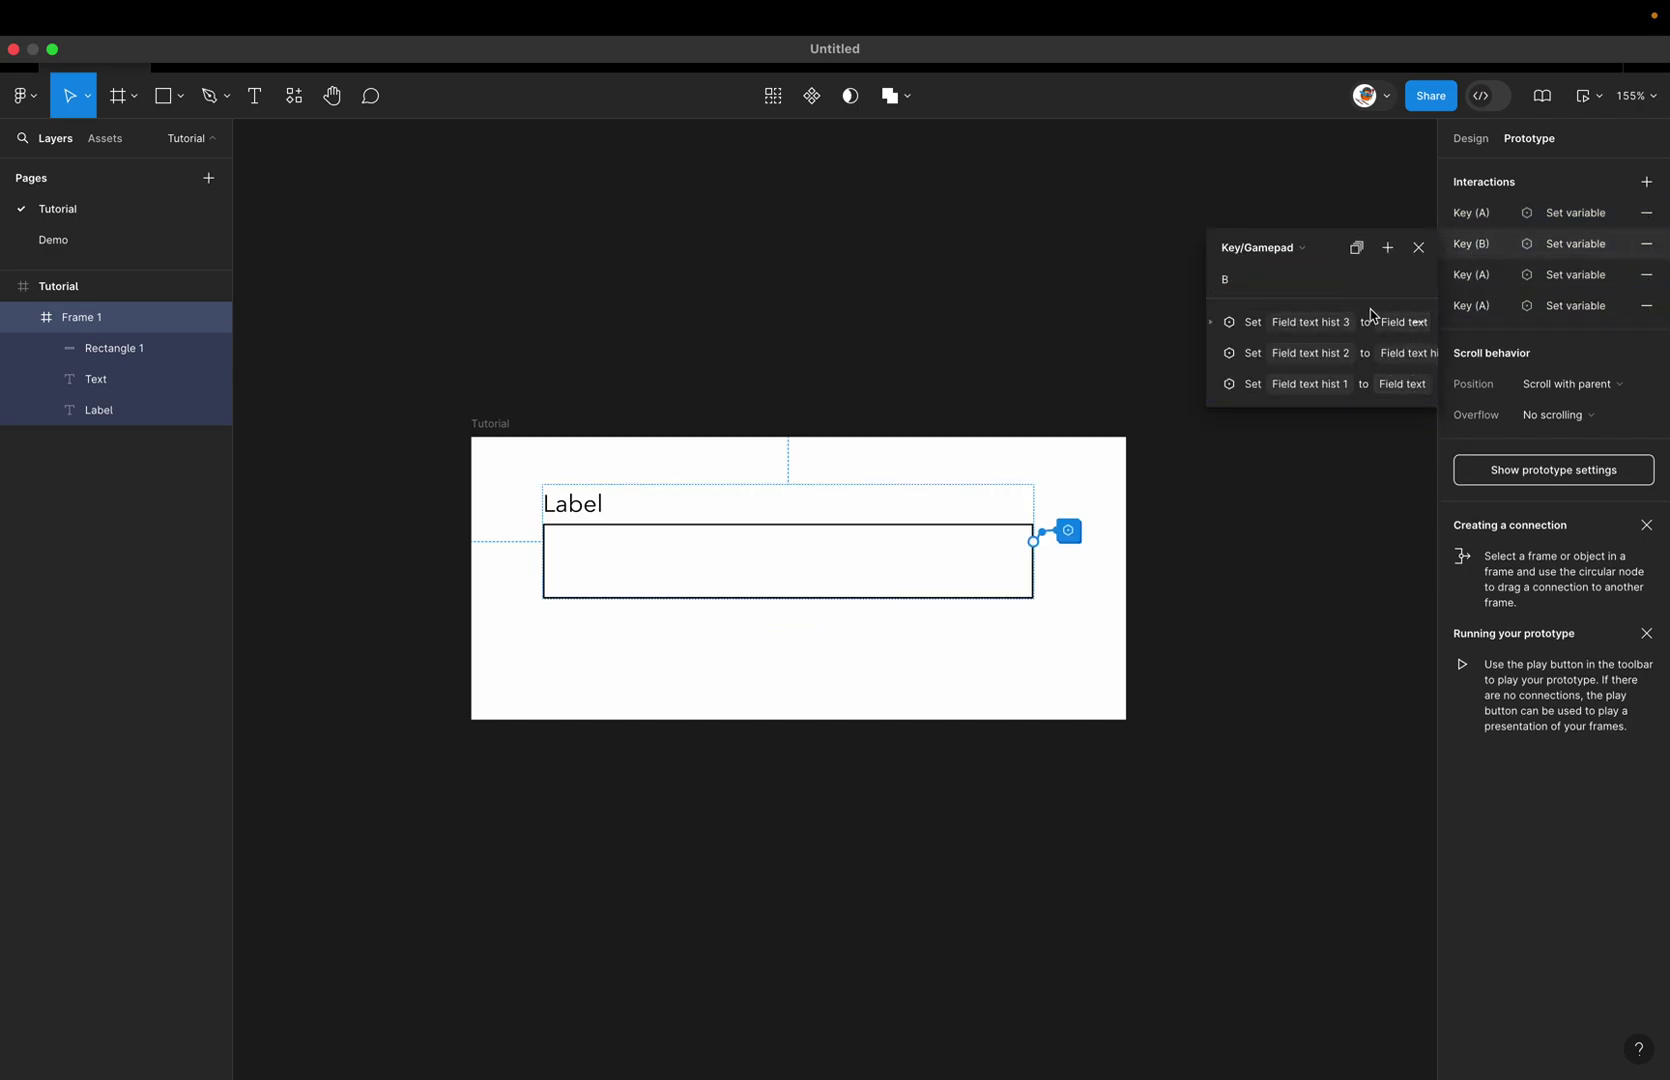
key("super+z")
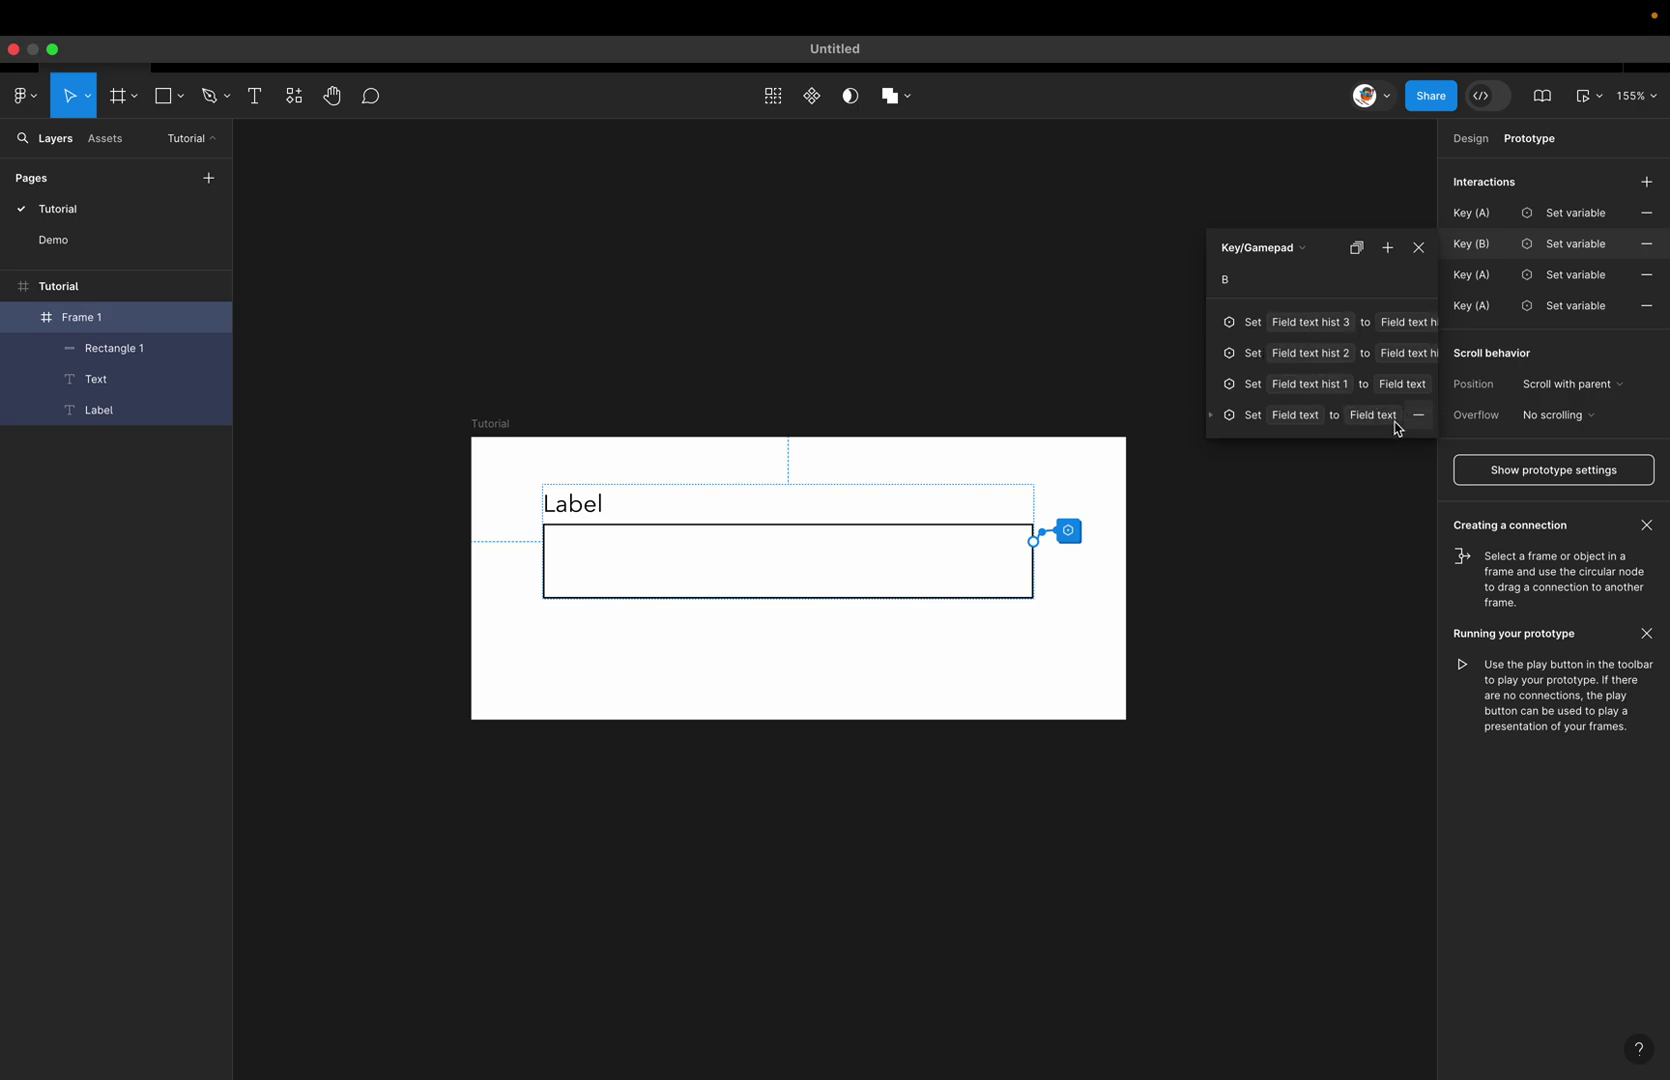
left_click(1215, 418)
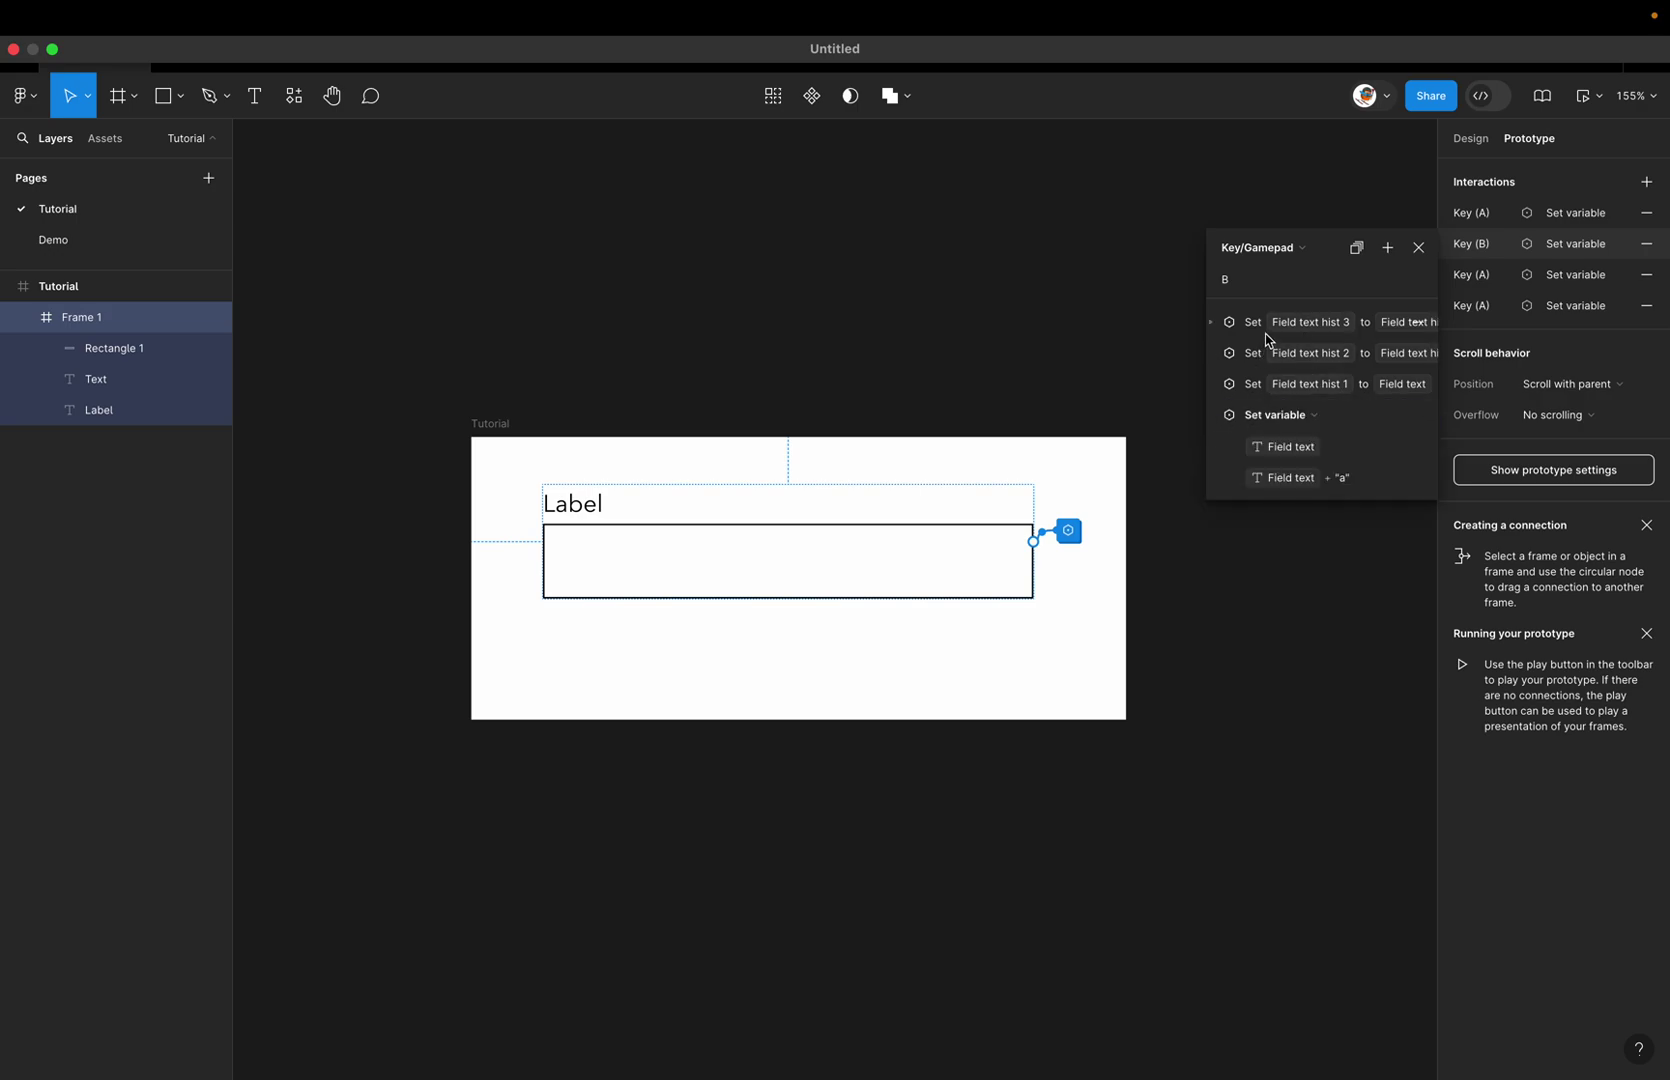
left_click(1345, 484)
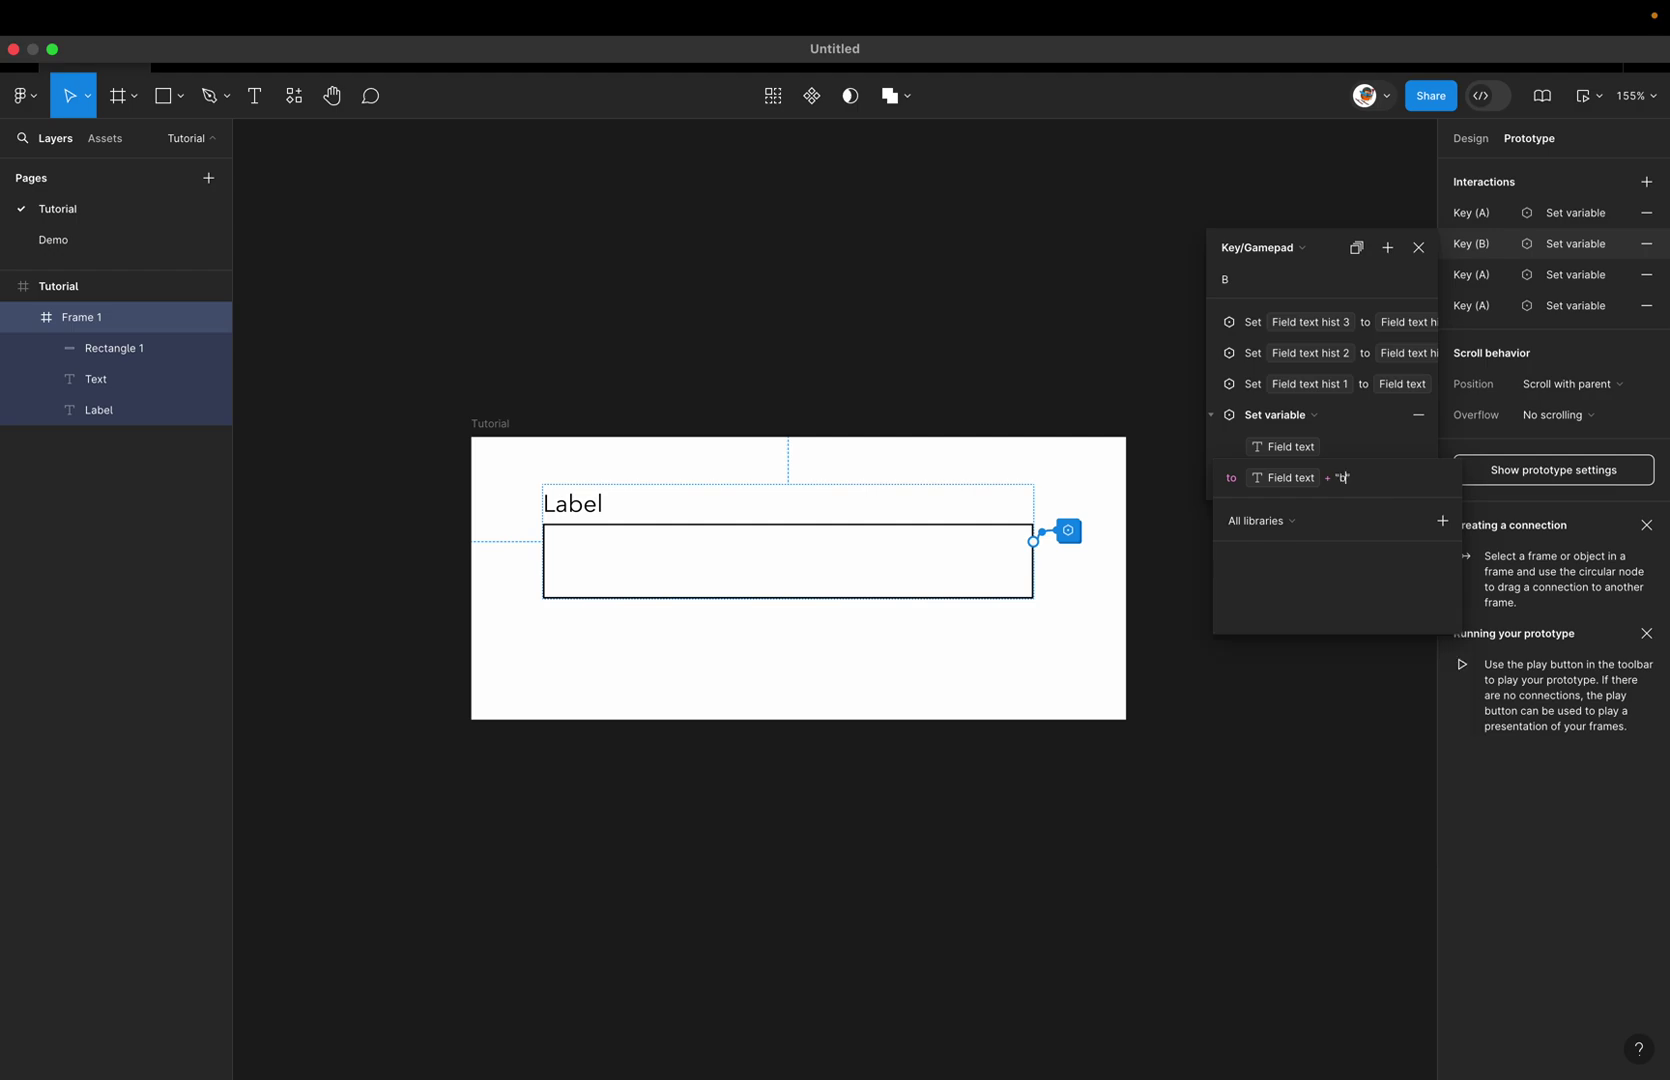
left_click(1377, 444)
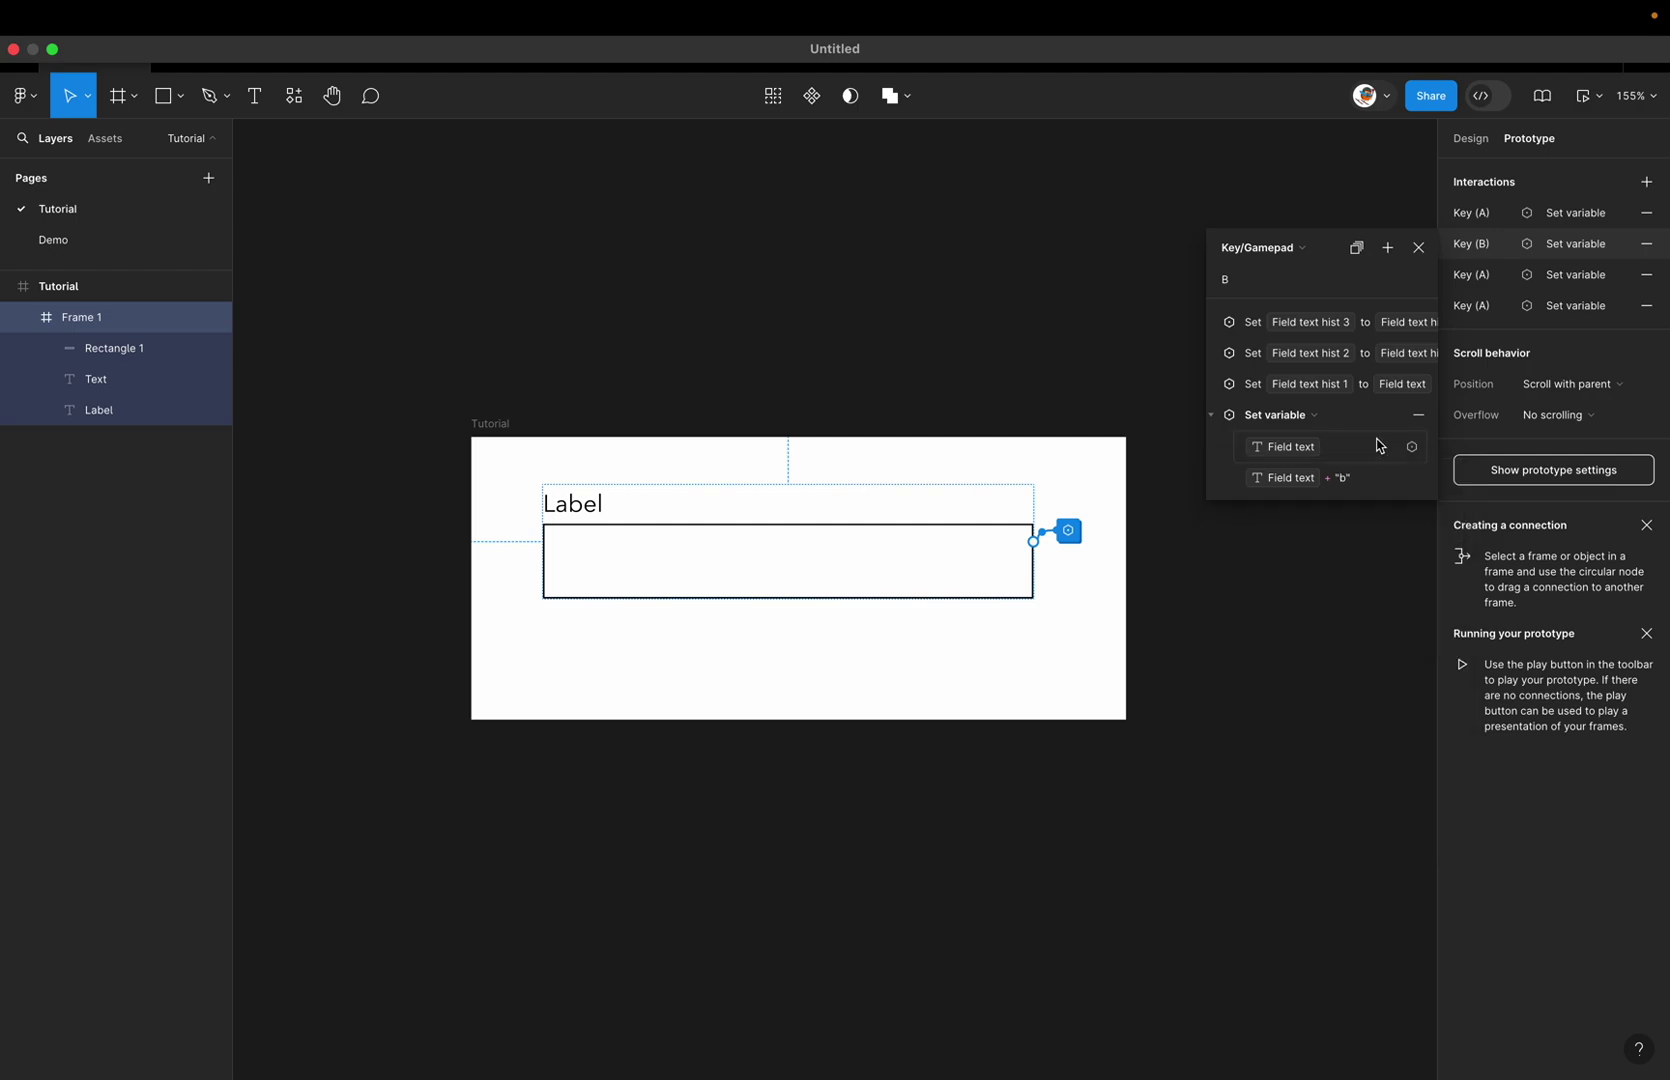
Step: Reassign the third copy to key C and make it append "c" to Field text
left_click(1476, 275)
left_click(1250, 312)
key("c")
left_click(1421, 445)
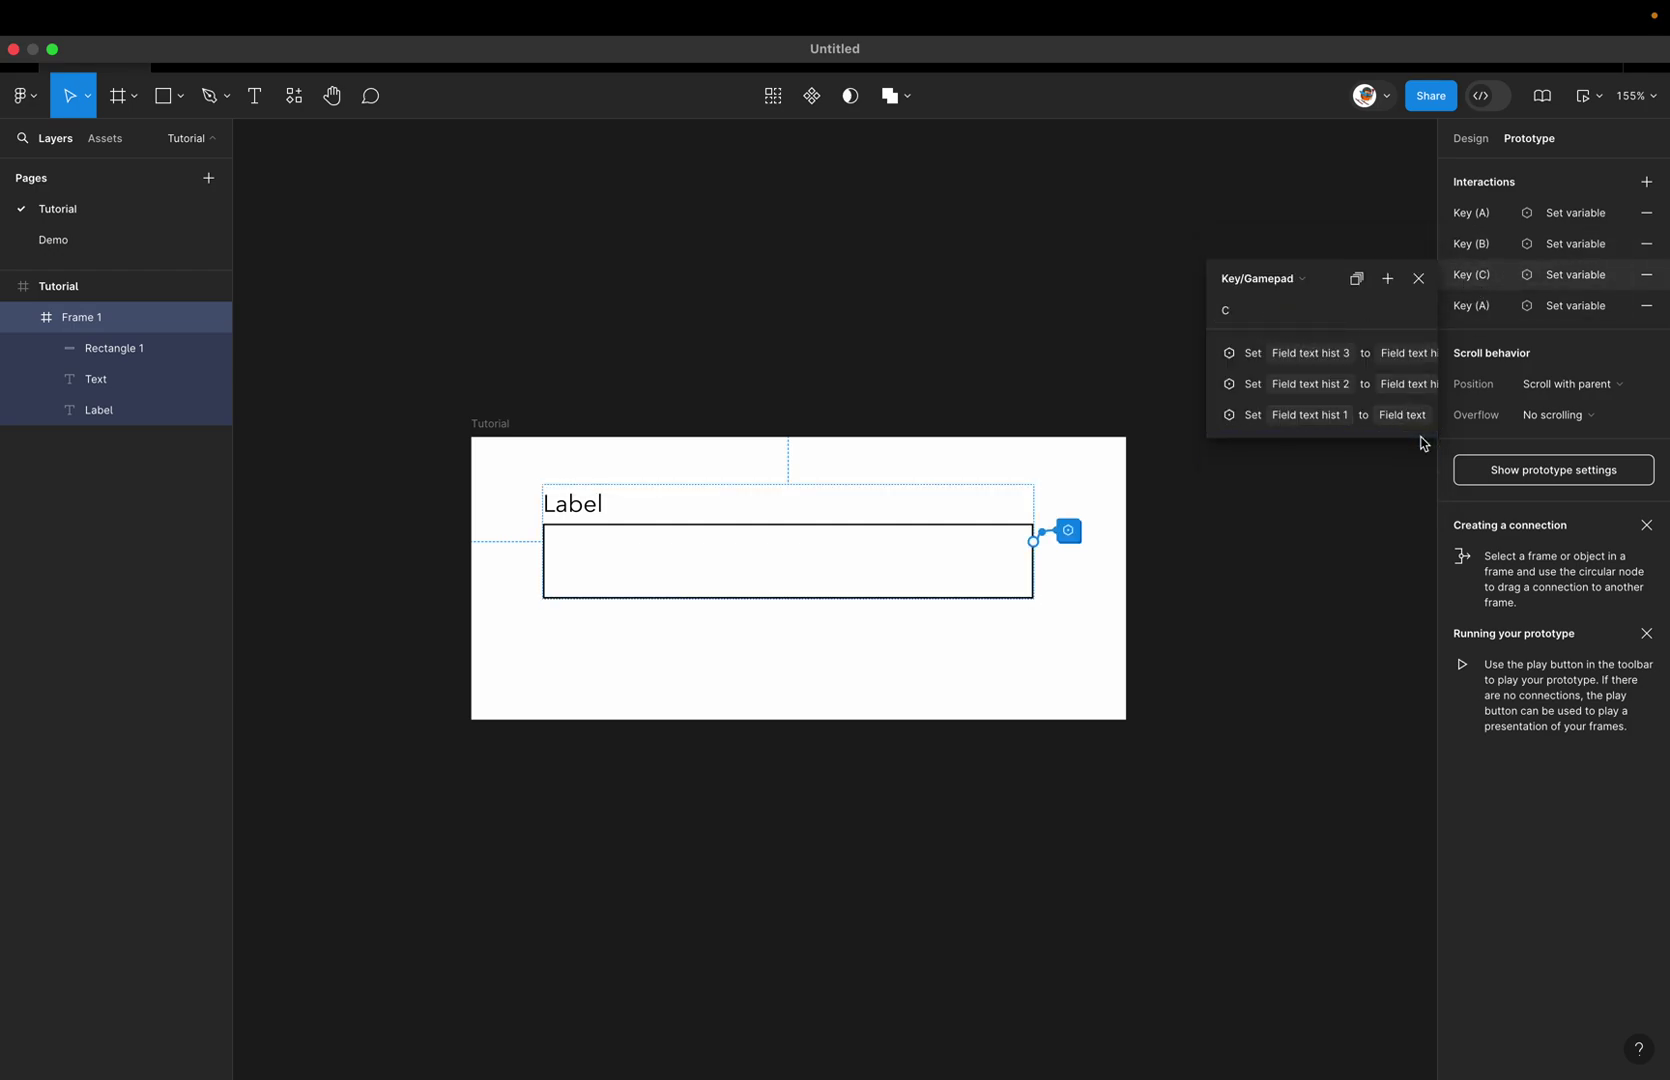
key("super+z")
left_click(1222, 447)
left_click(1343, 512)
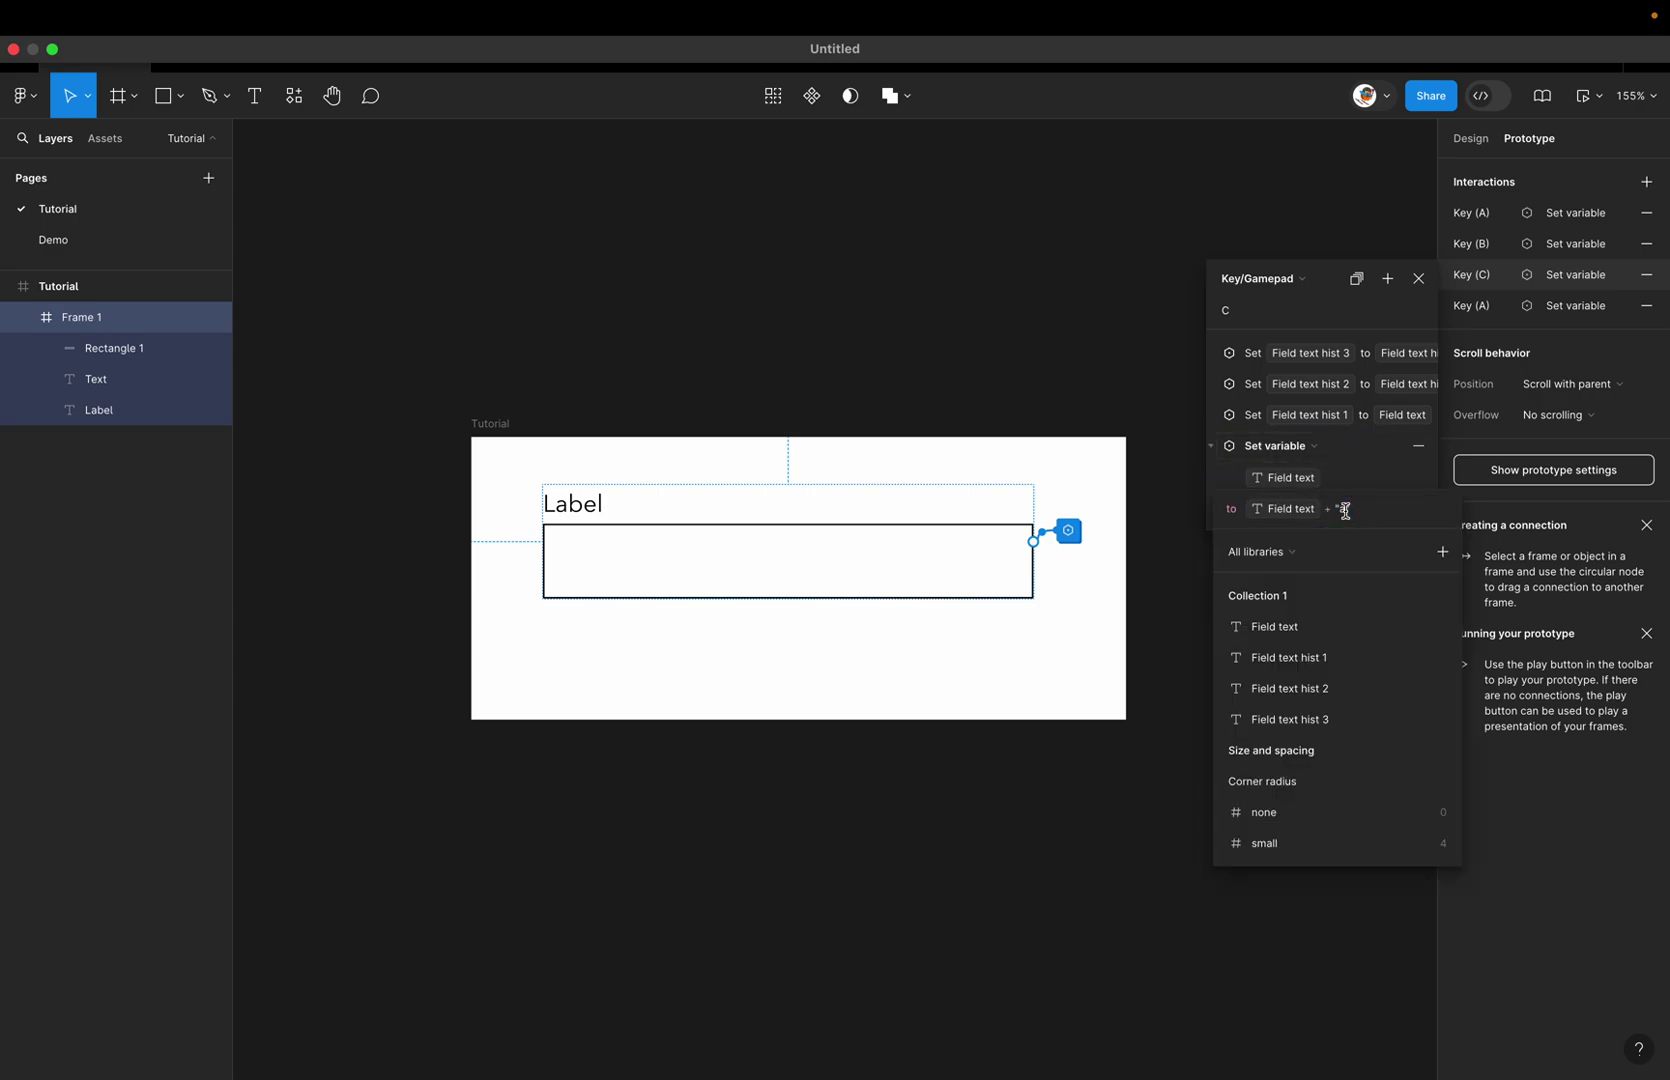
type("c")
key("Return")
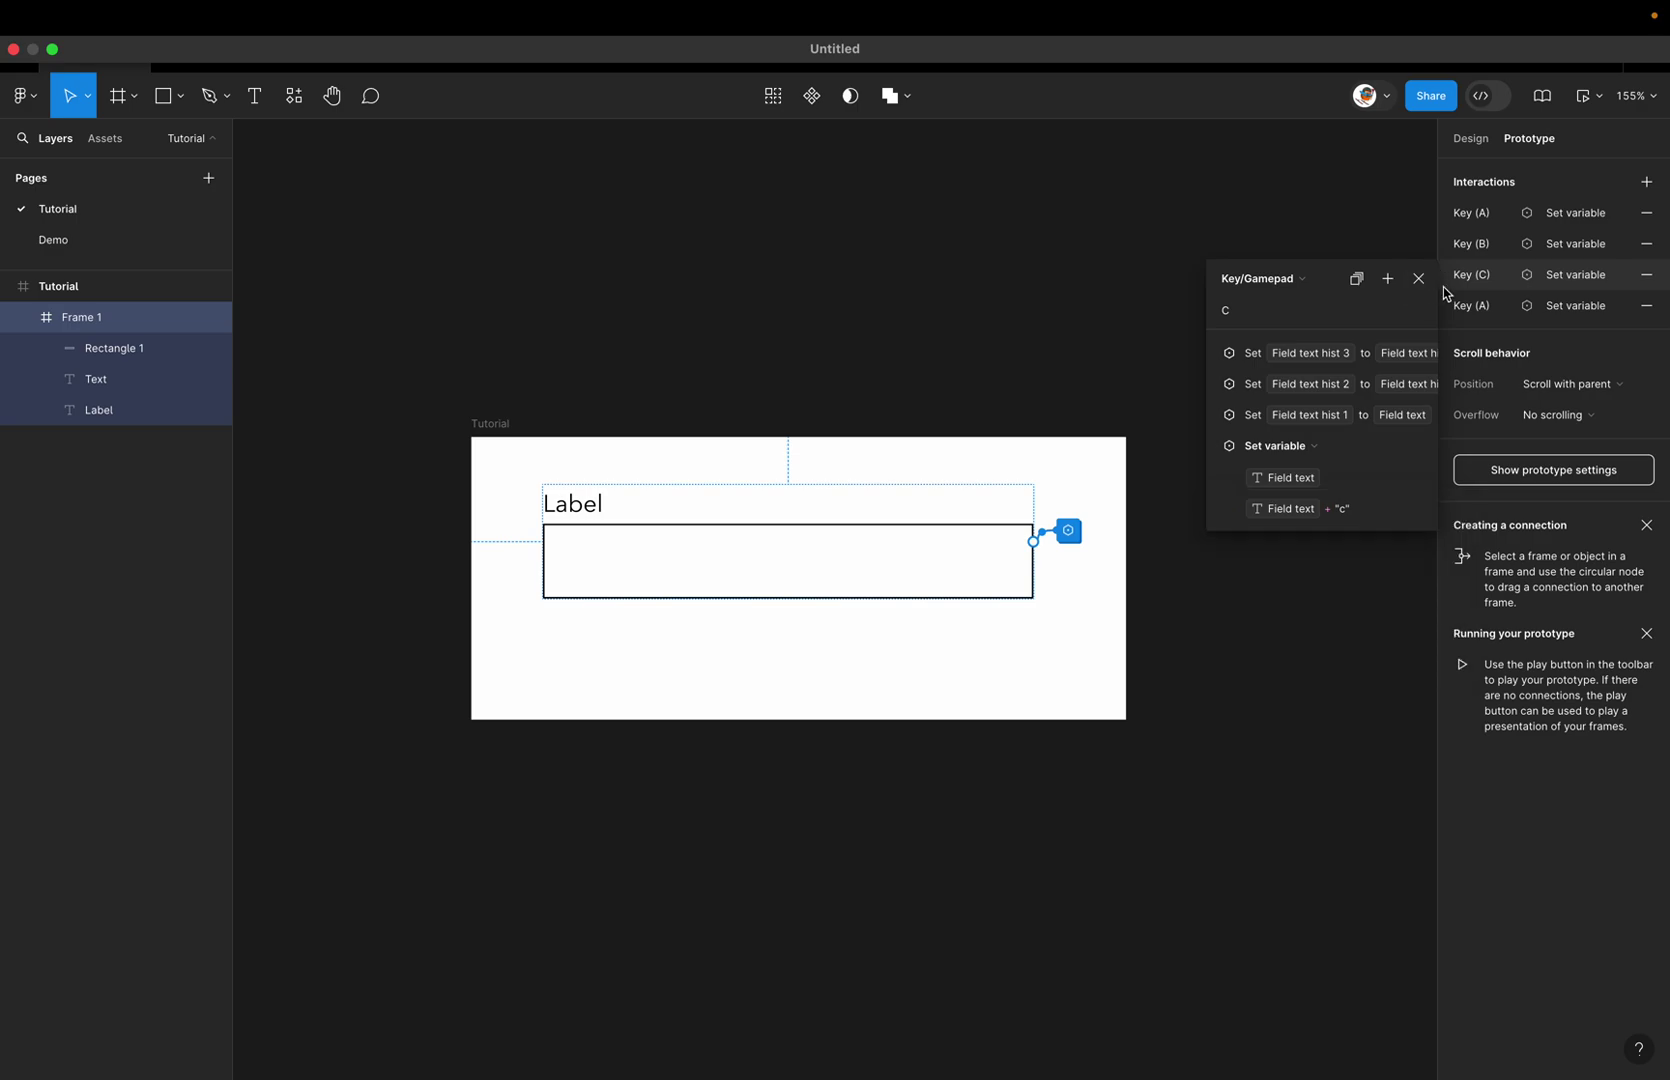
left_click(1419, 279)
Step: Reassign the fourth copy to key D and make it append "d" to Field text
left_click(1485, 305)
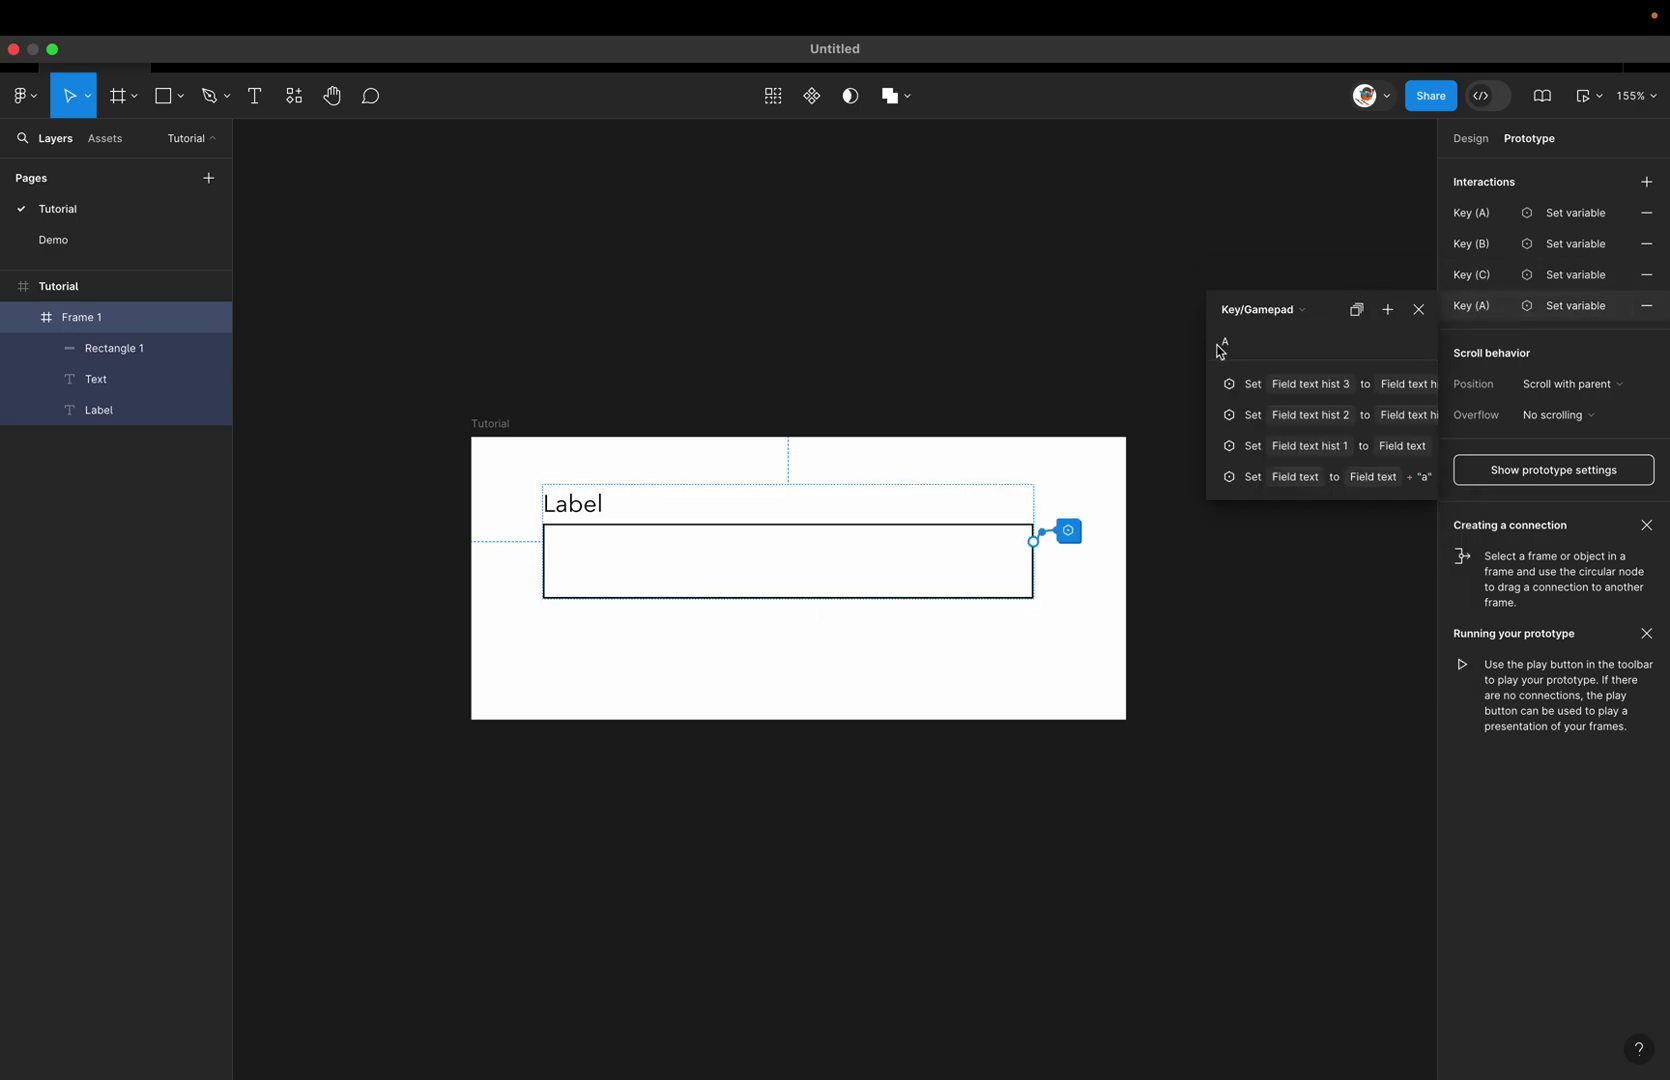
left_click(1249, 343)
key("d")
left_click(1222, 480)
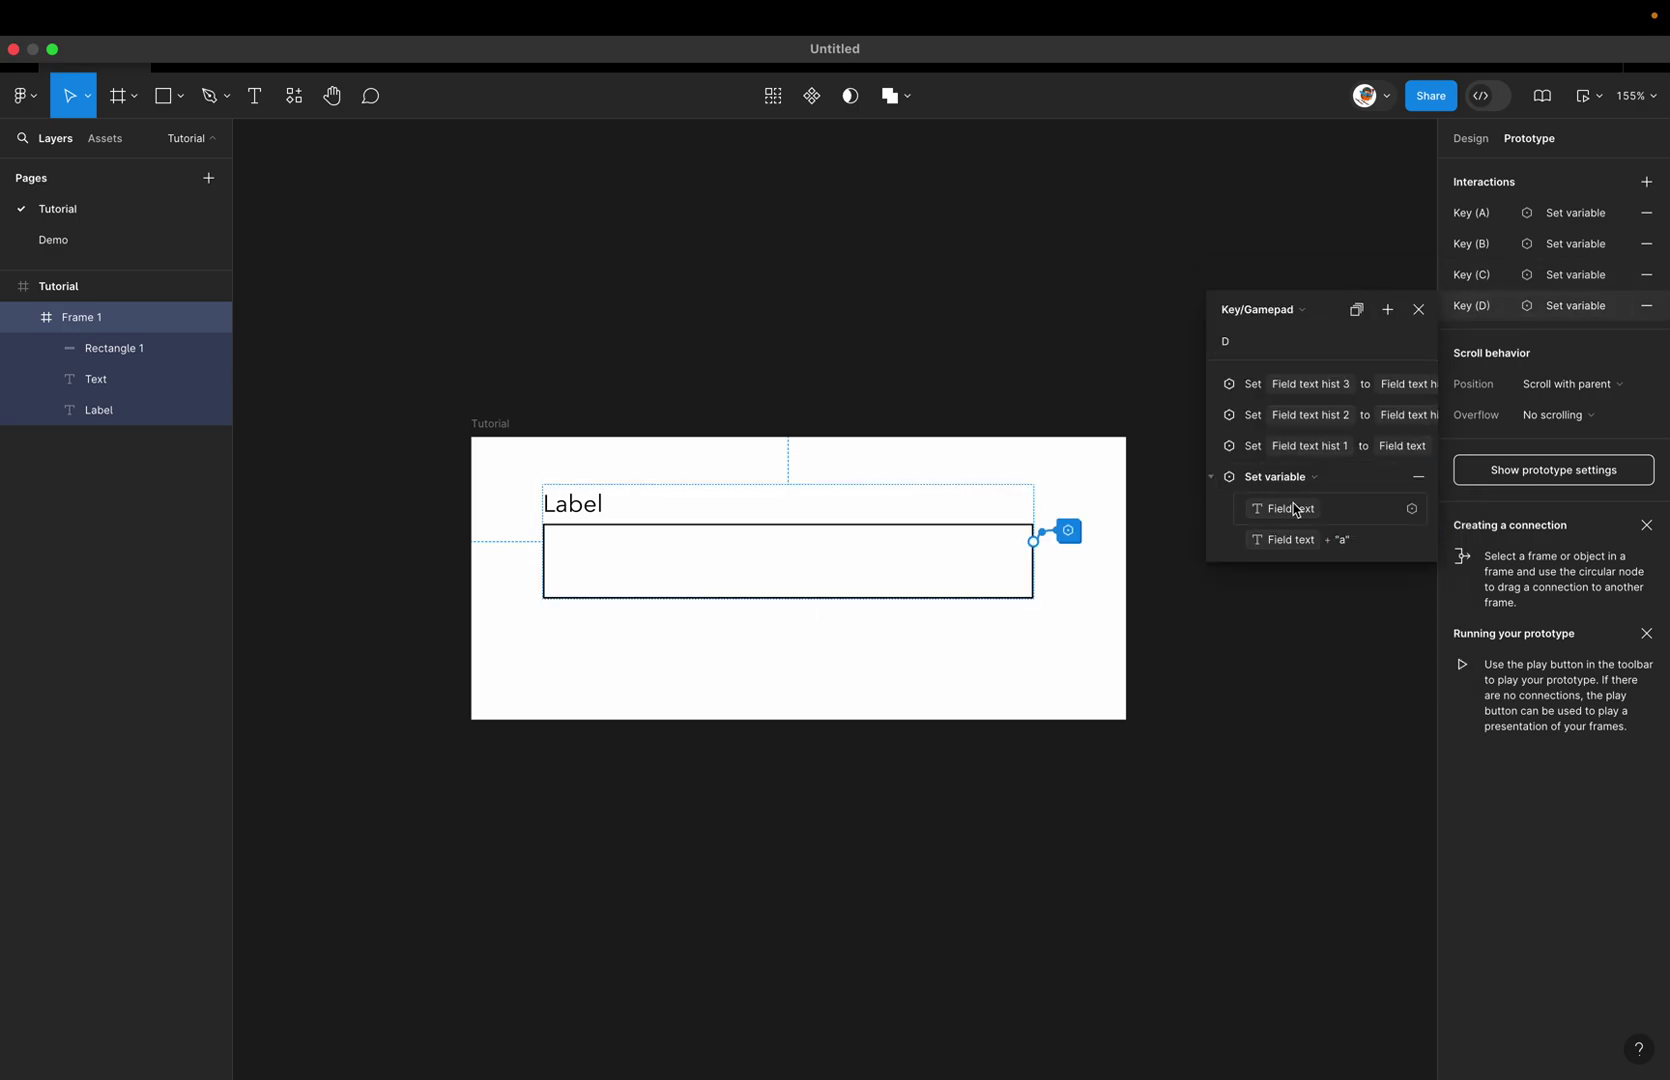
left_click(1344, 541)
type("d")
key("Return")
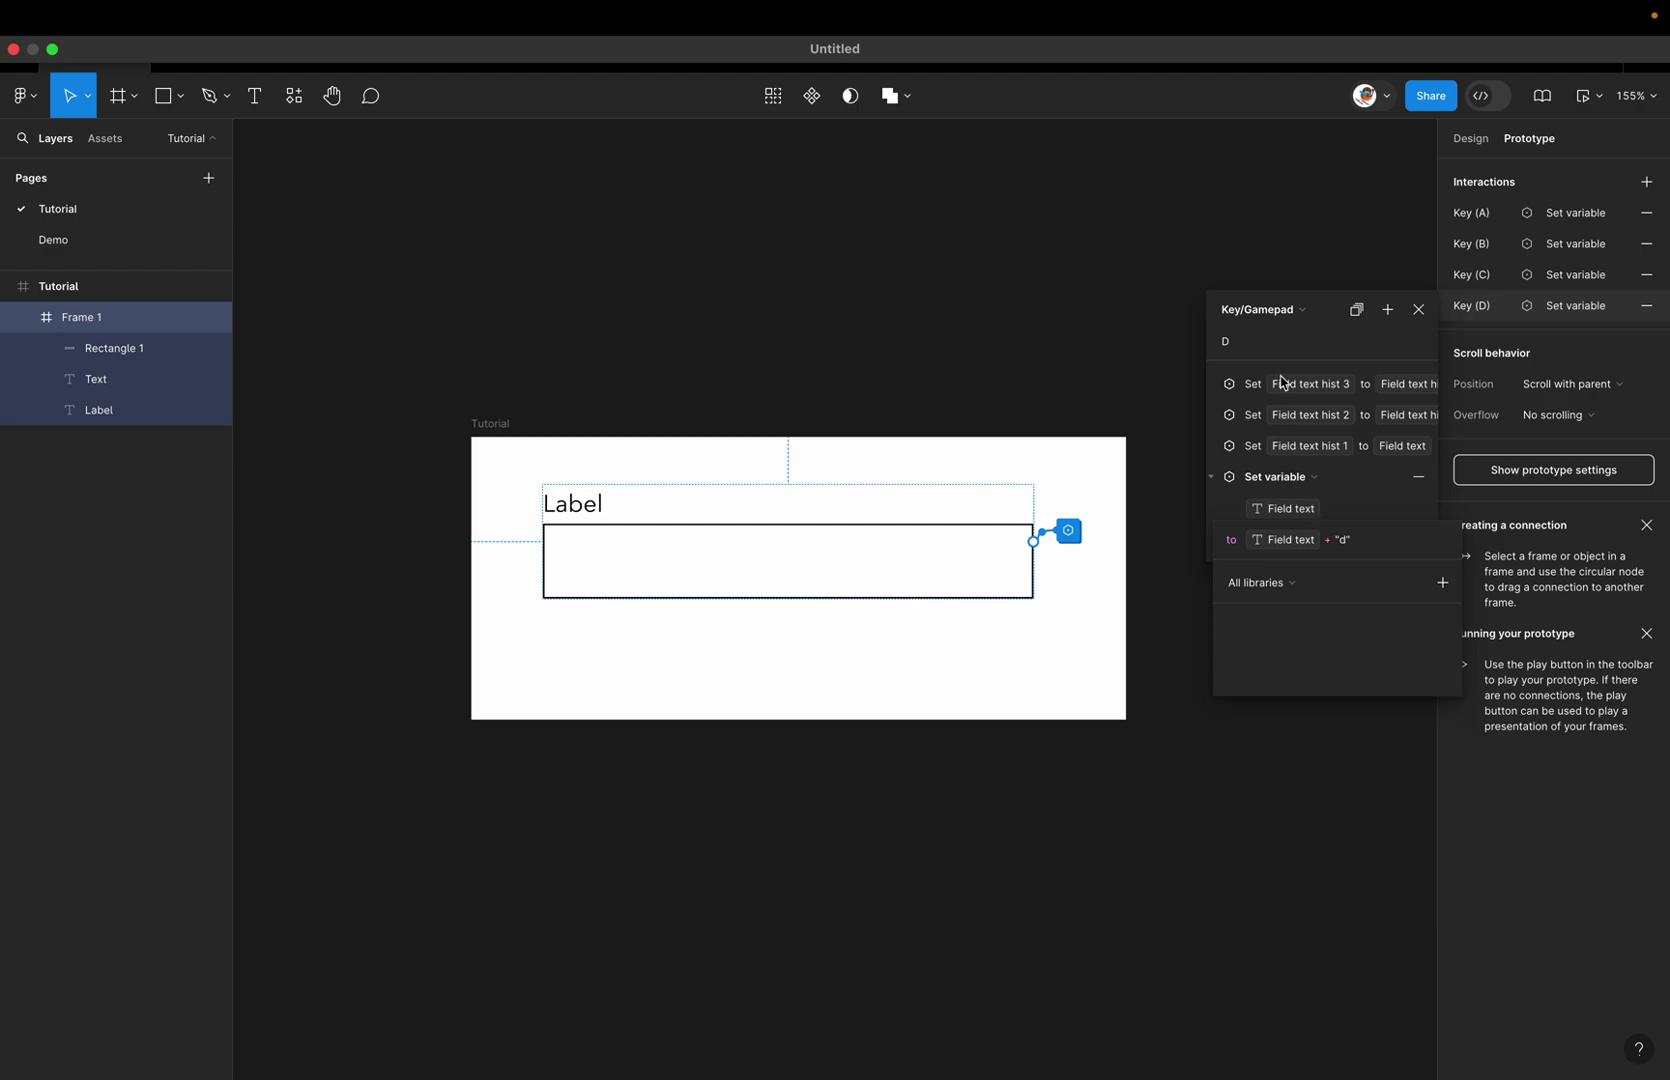
left_click(1419, 312)
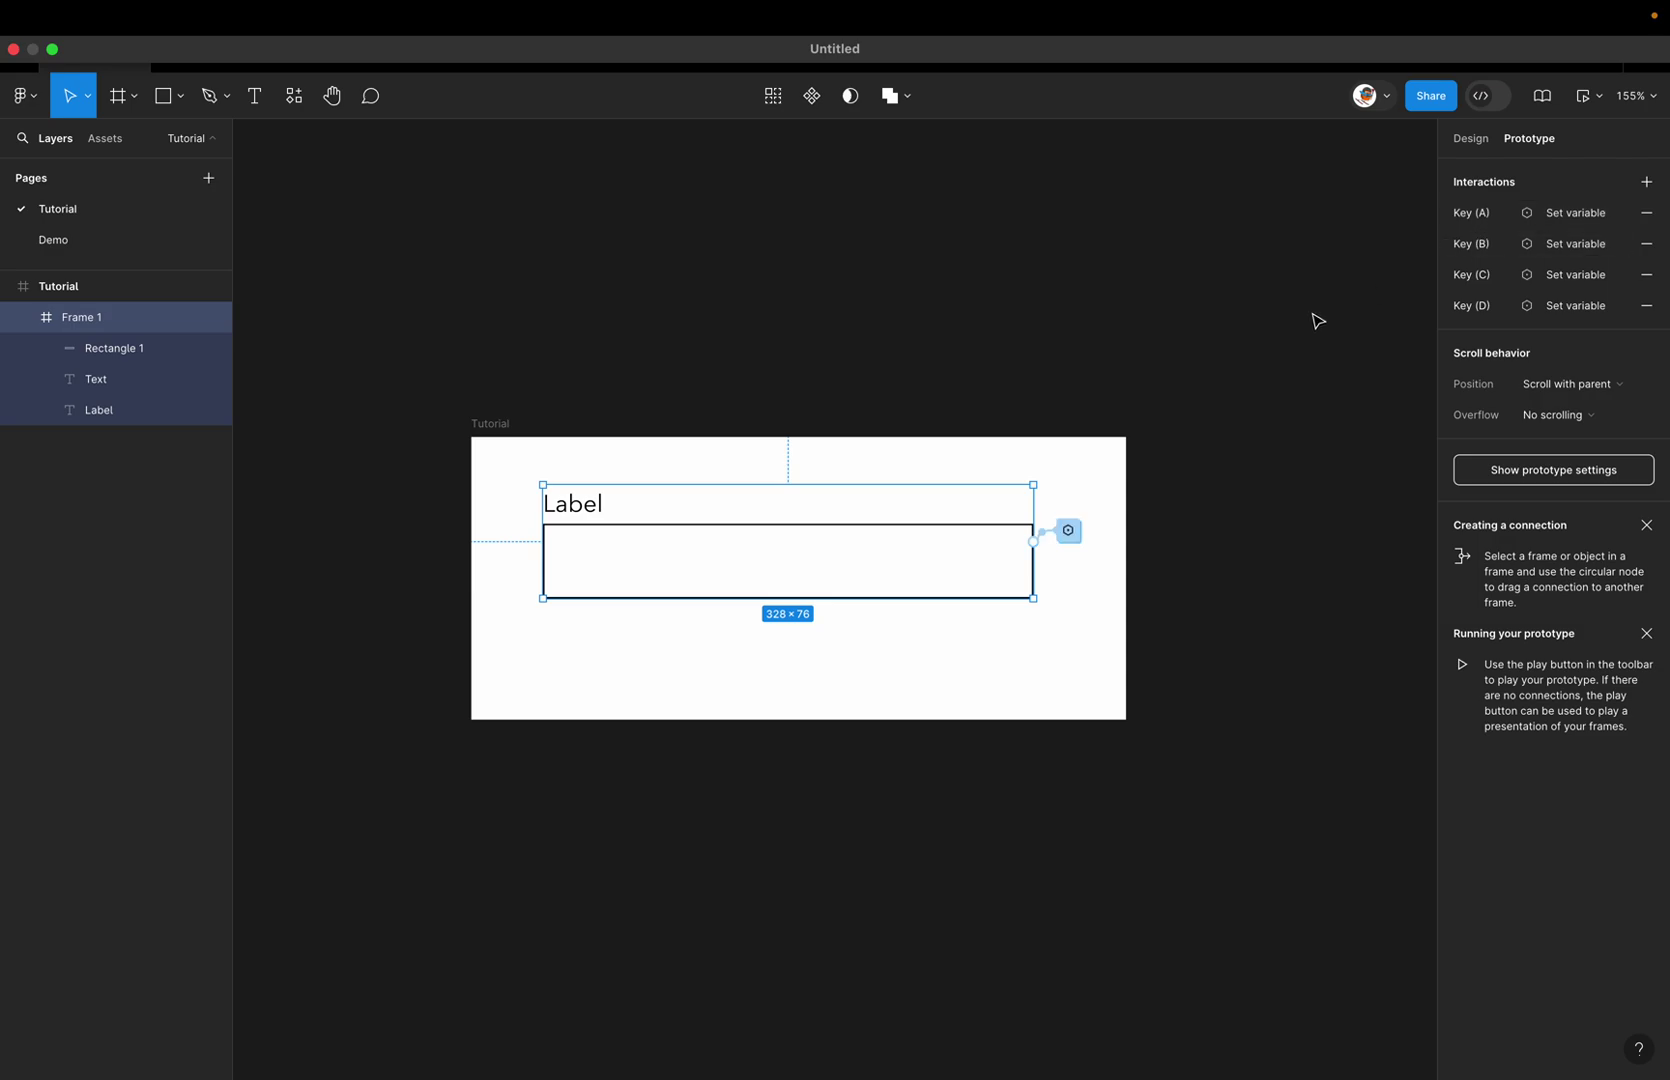
Step: Add a Backspace key interaction that sets Field text to Field text hist 1
left_click(1646, 181)
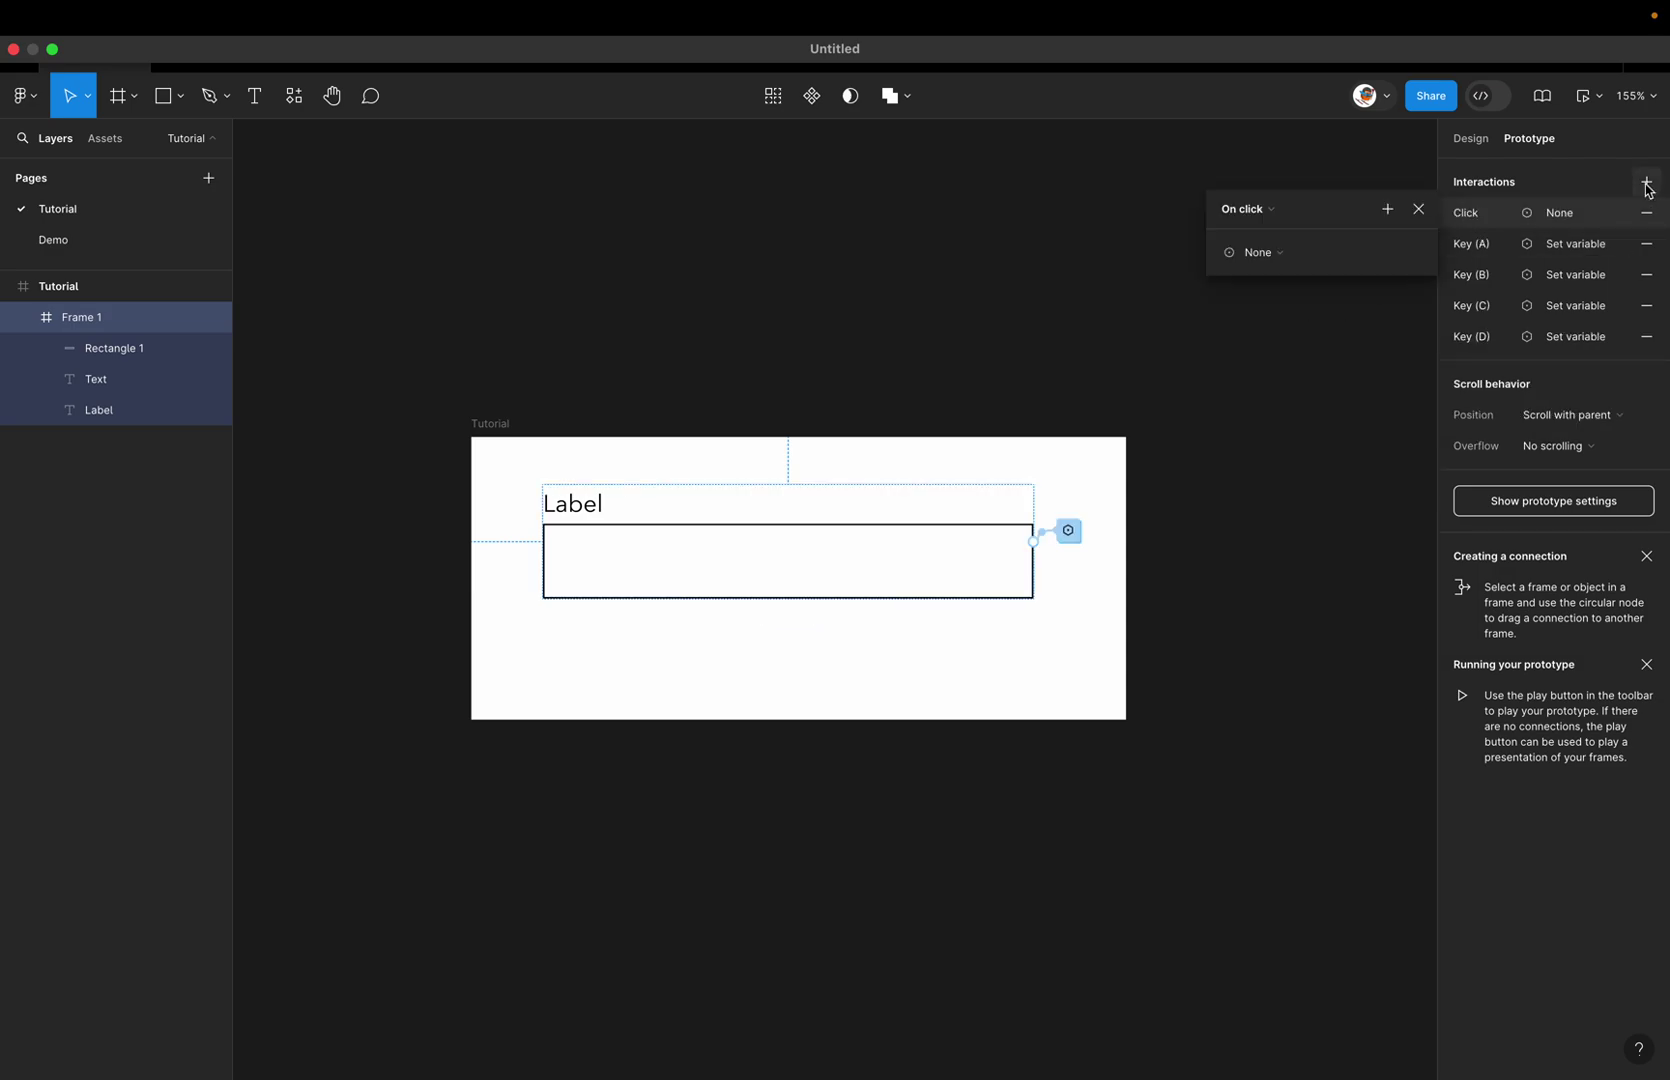
left_click(1271, 210)
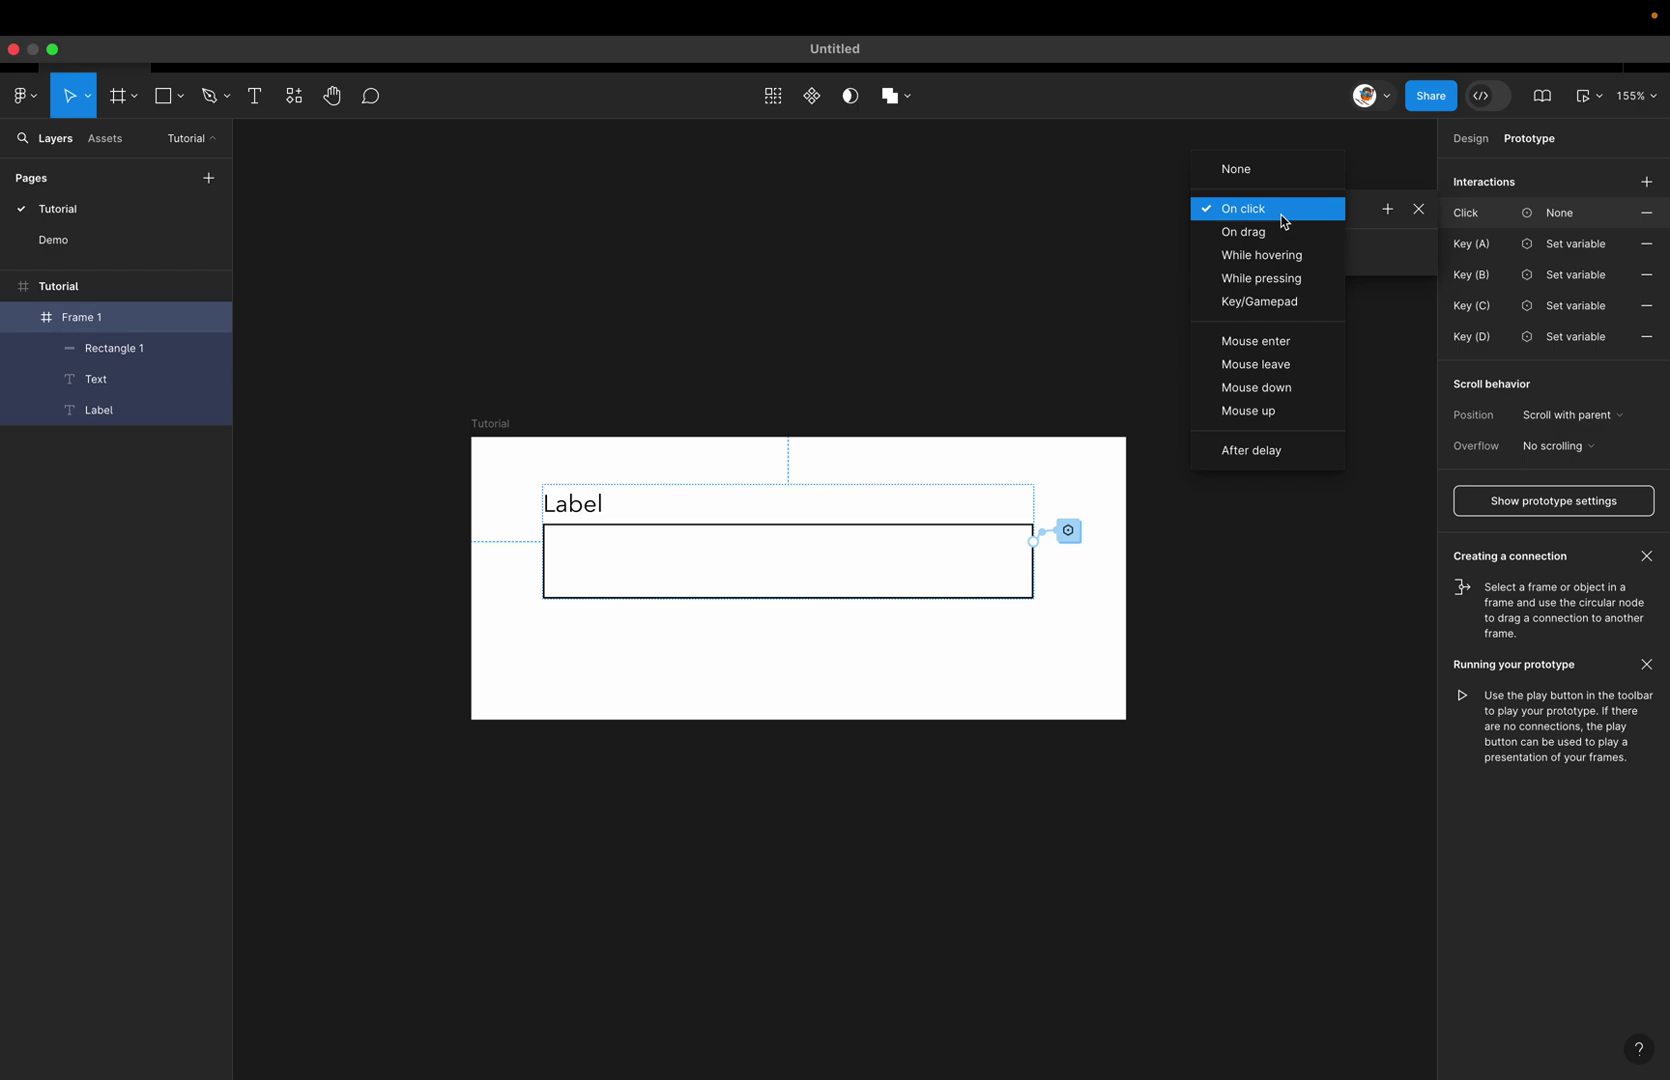
left_click(1266, 301)
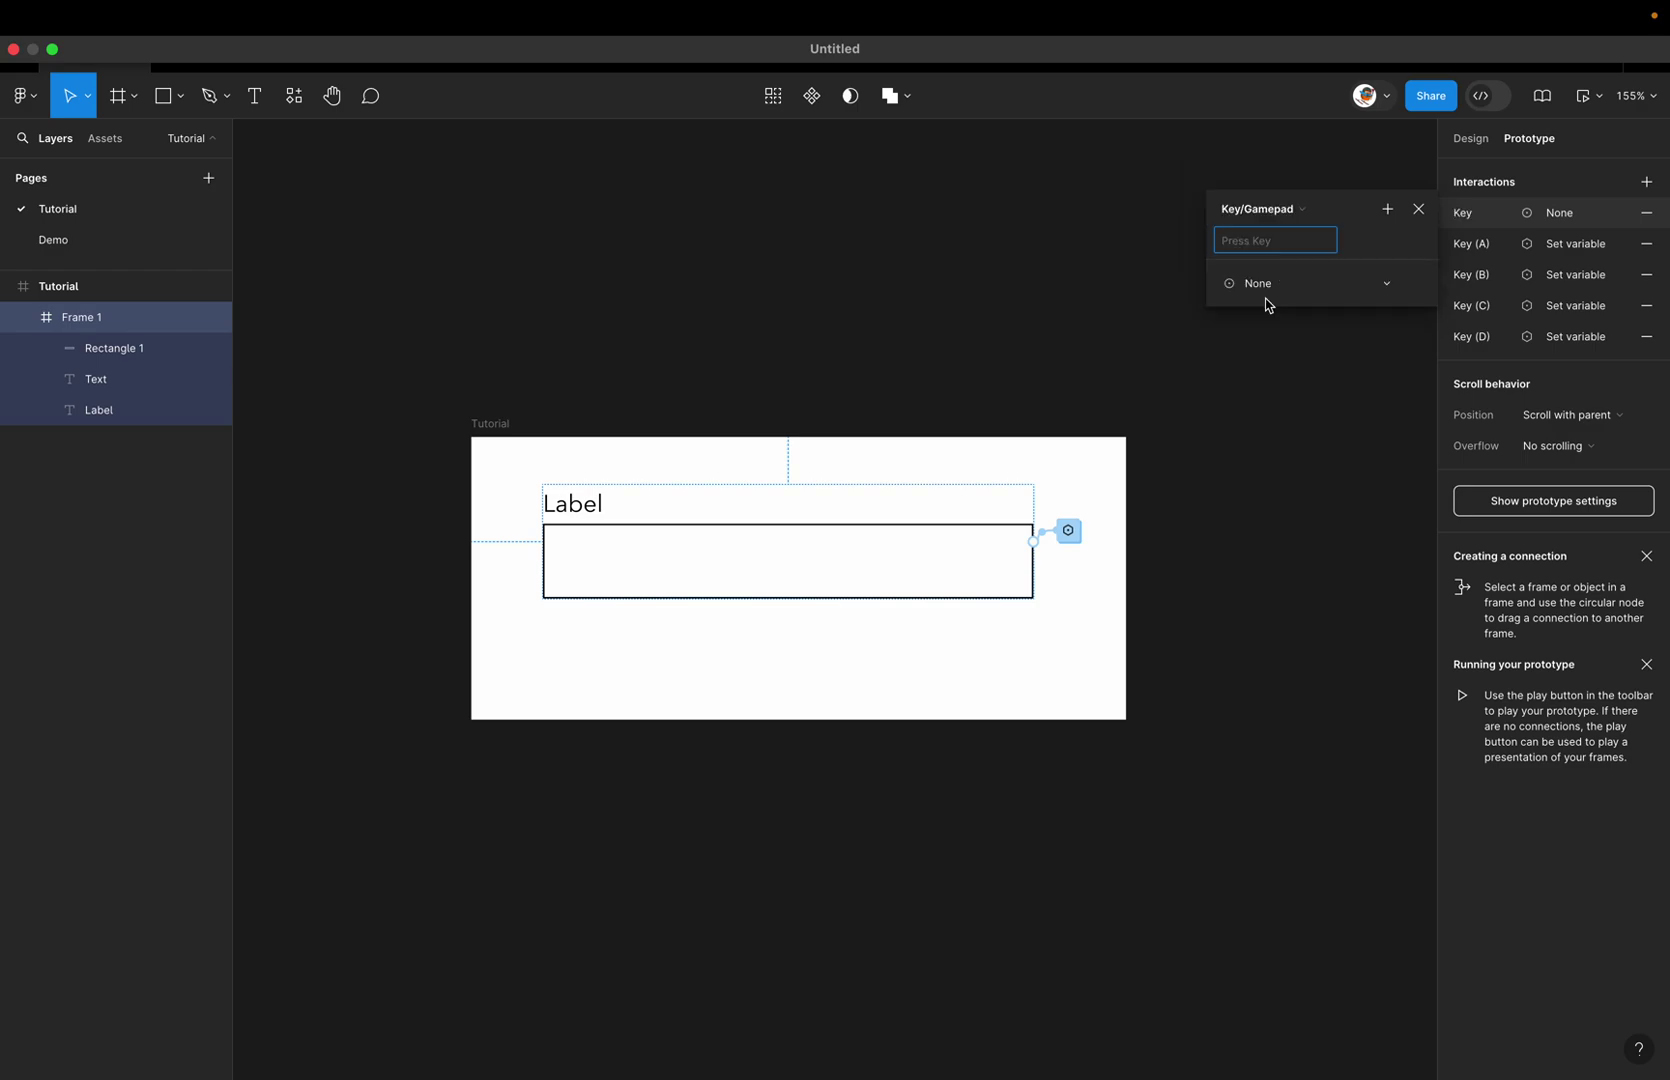
key("BackSpace")
left_click(1280, 288)
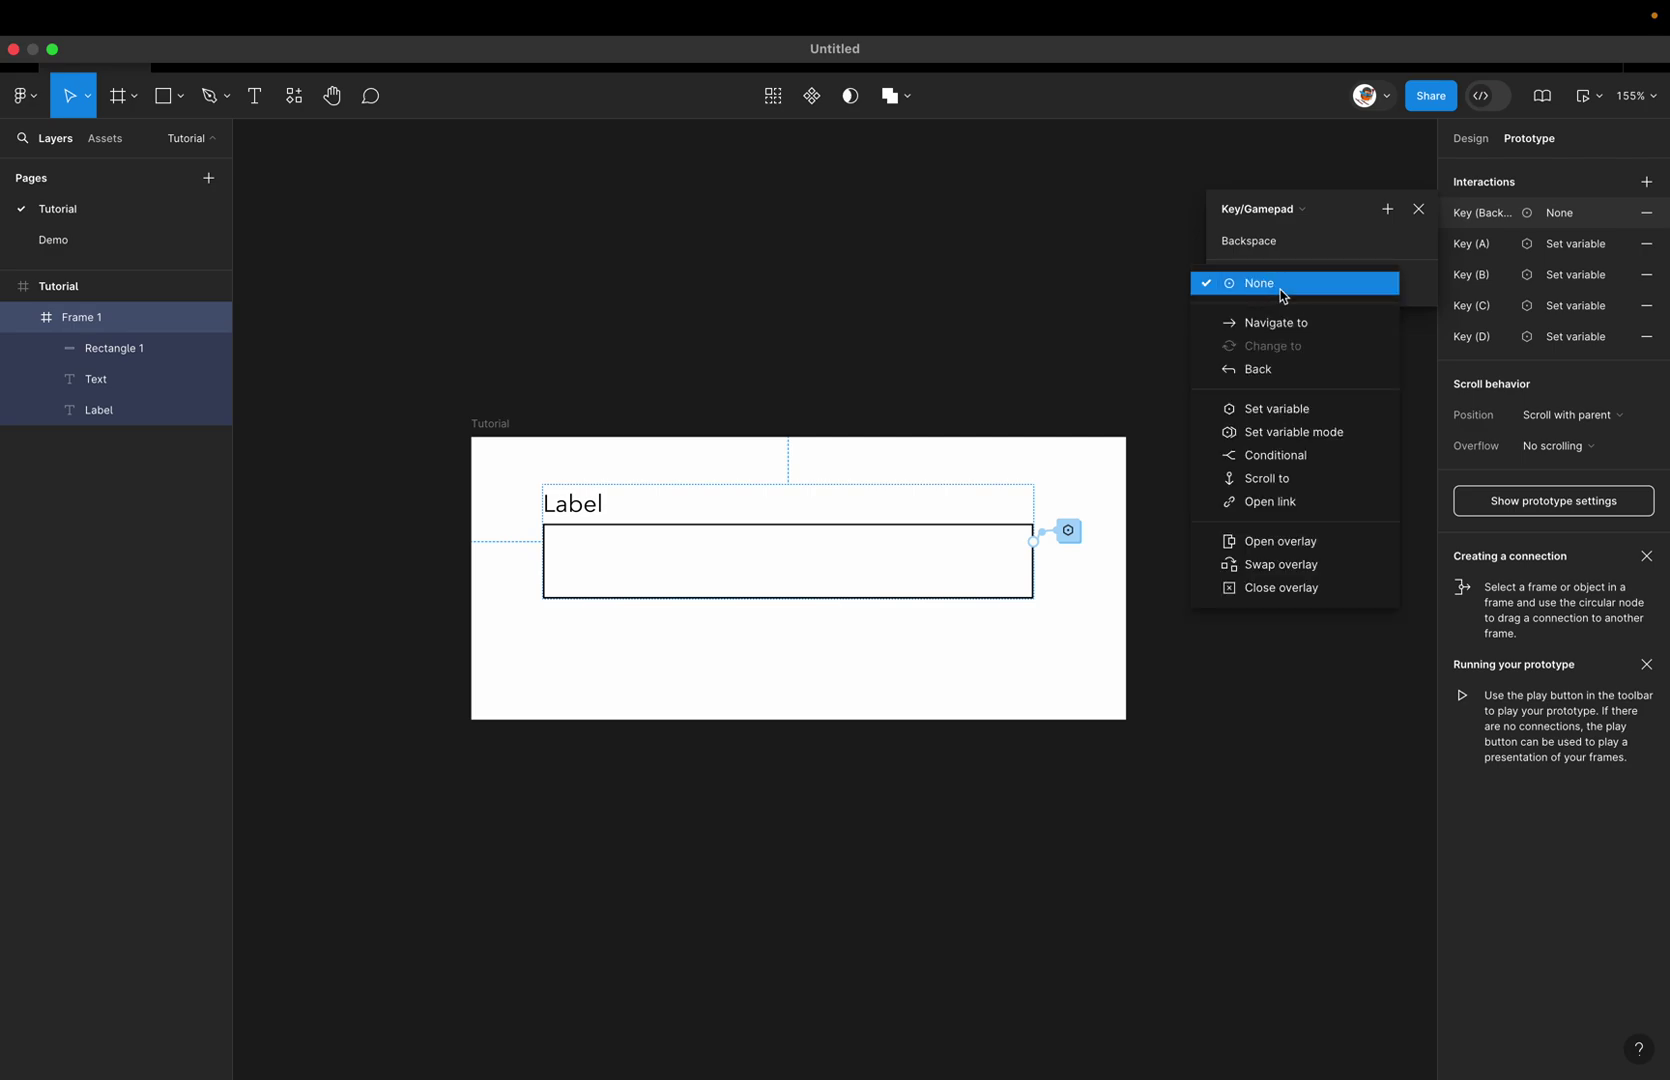
left_click(1275, 409)
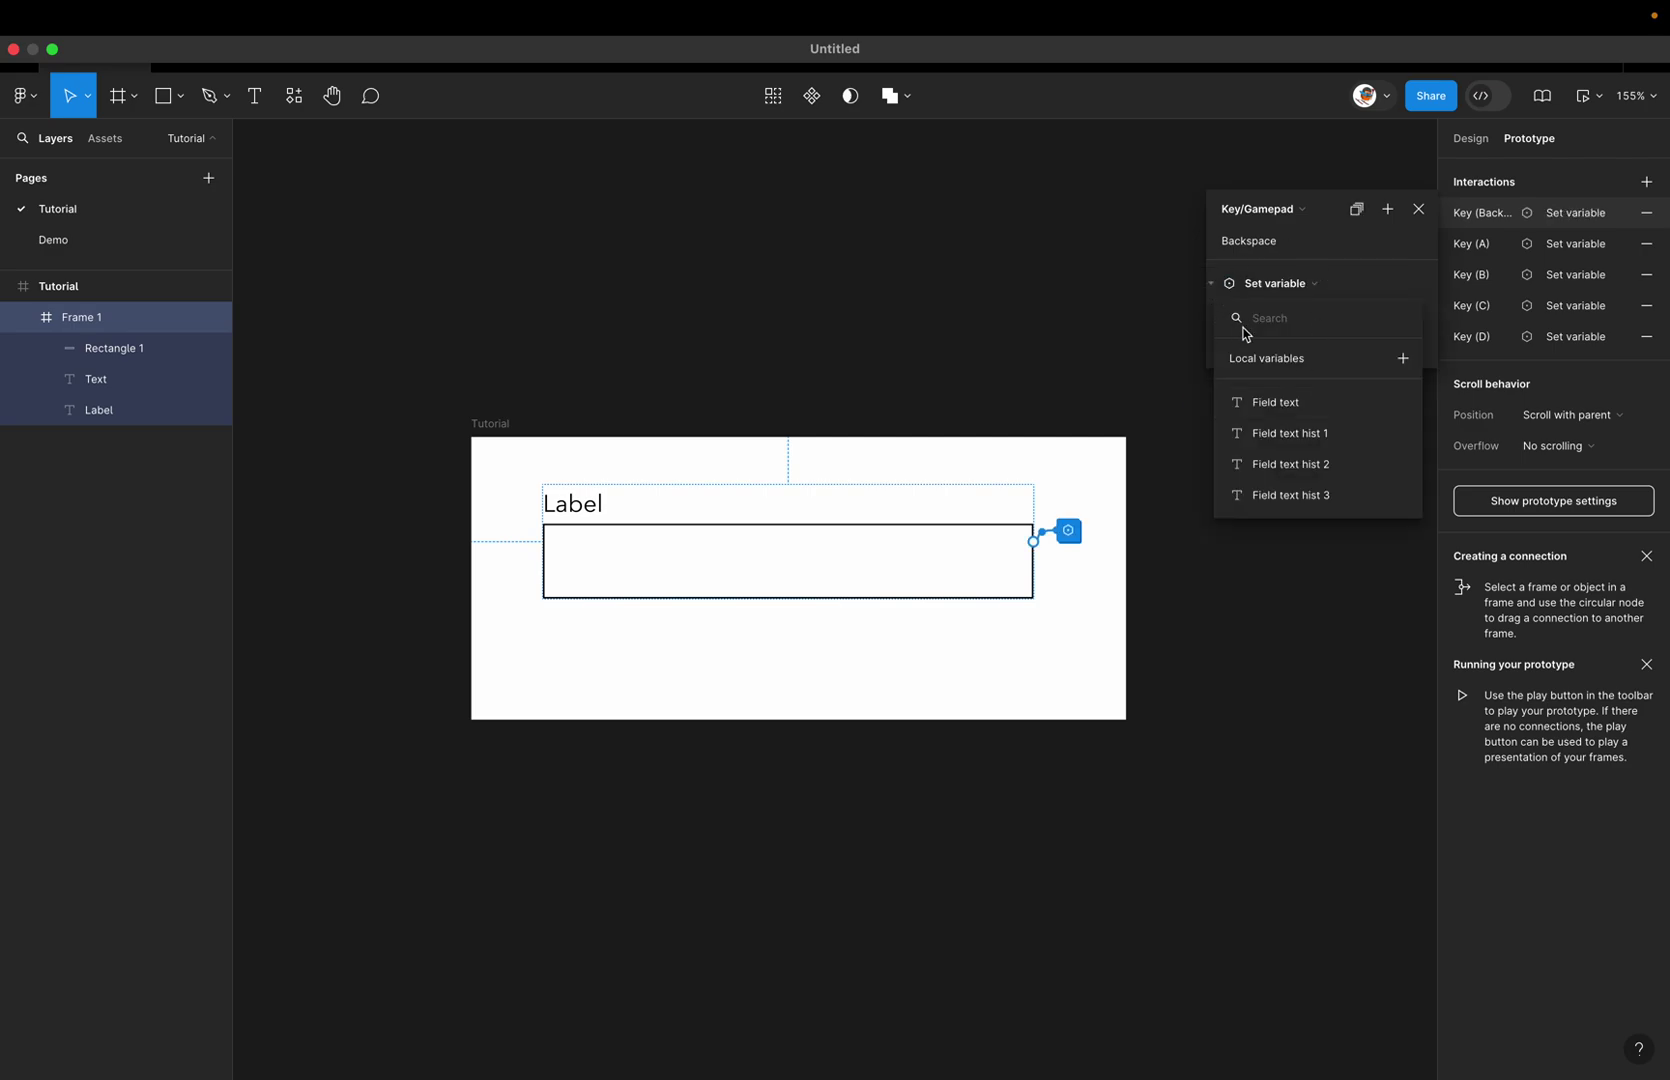
left_click(1275, 410)
left_click(1299, 495)
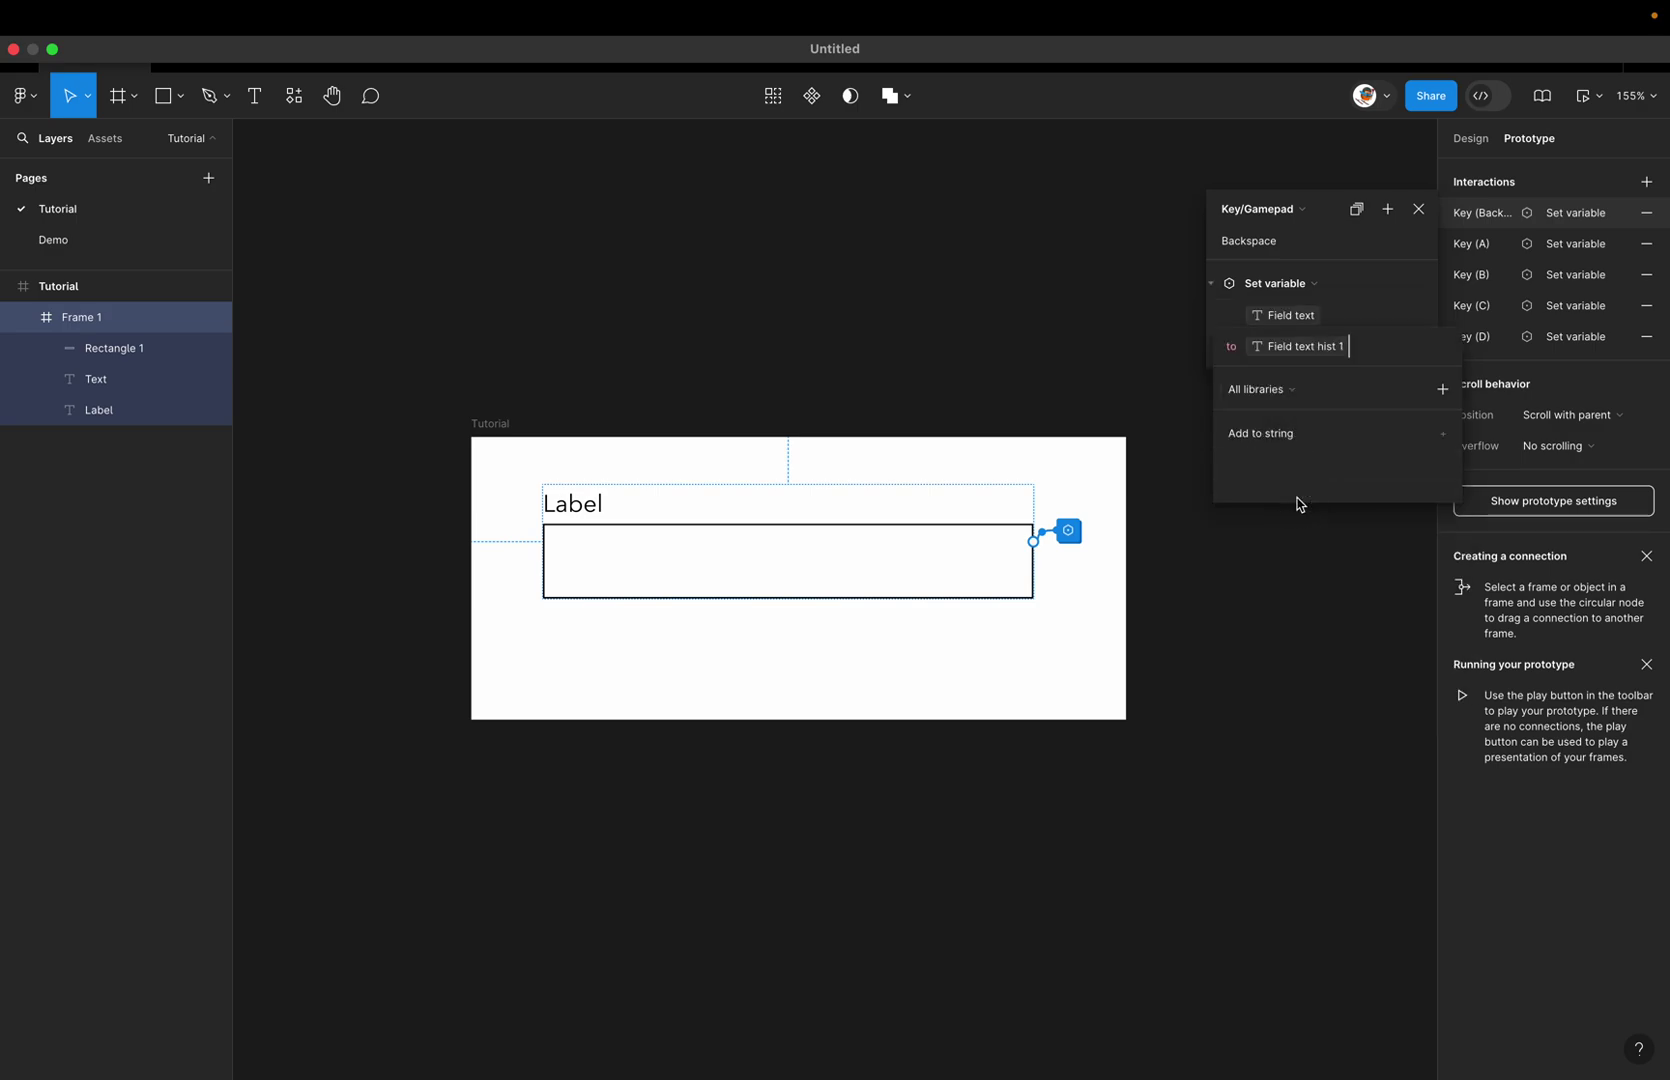
left_click(1229, 325)
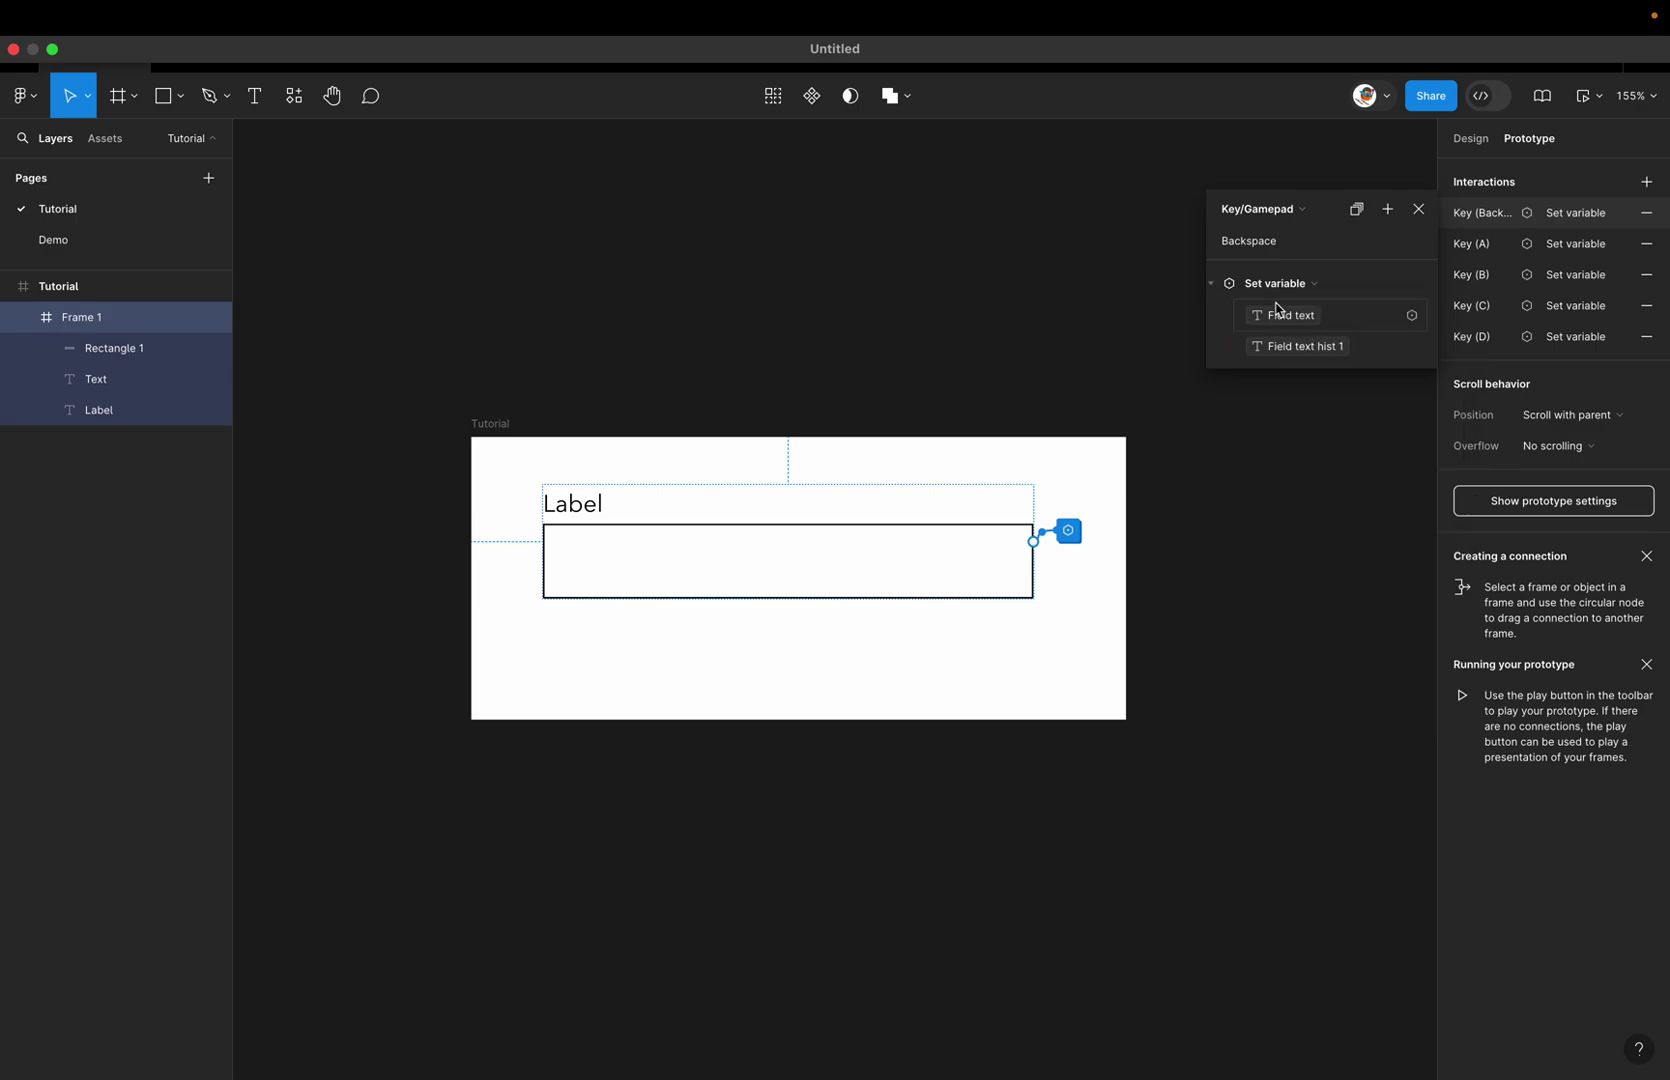
Step: Add three more empty Set variable actions to the Backspace interaction
left_click(1387, 209)
left_click(1420, 313)
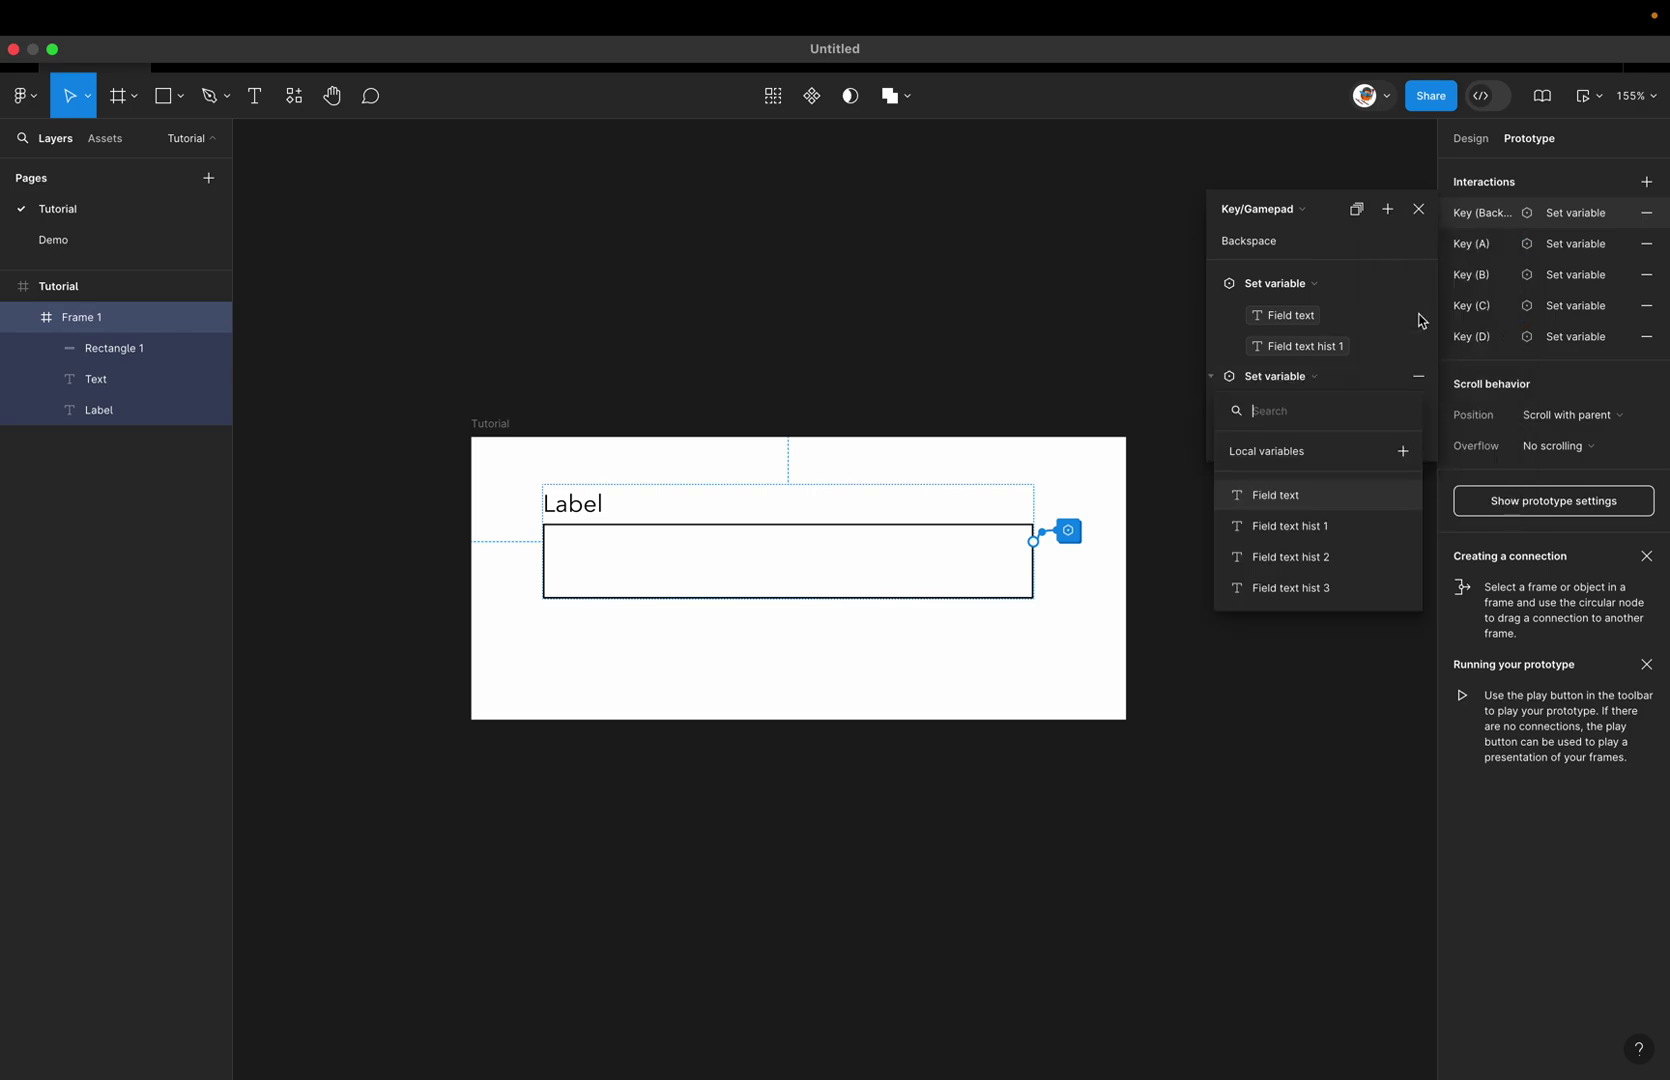
left_click(1387, 209)
left_click(1387, 209)
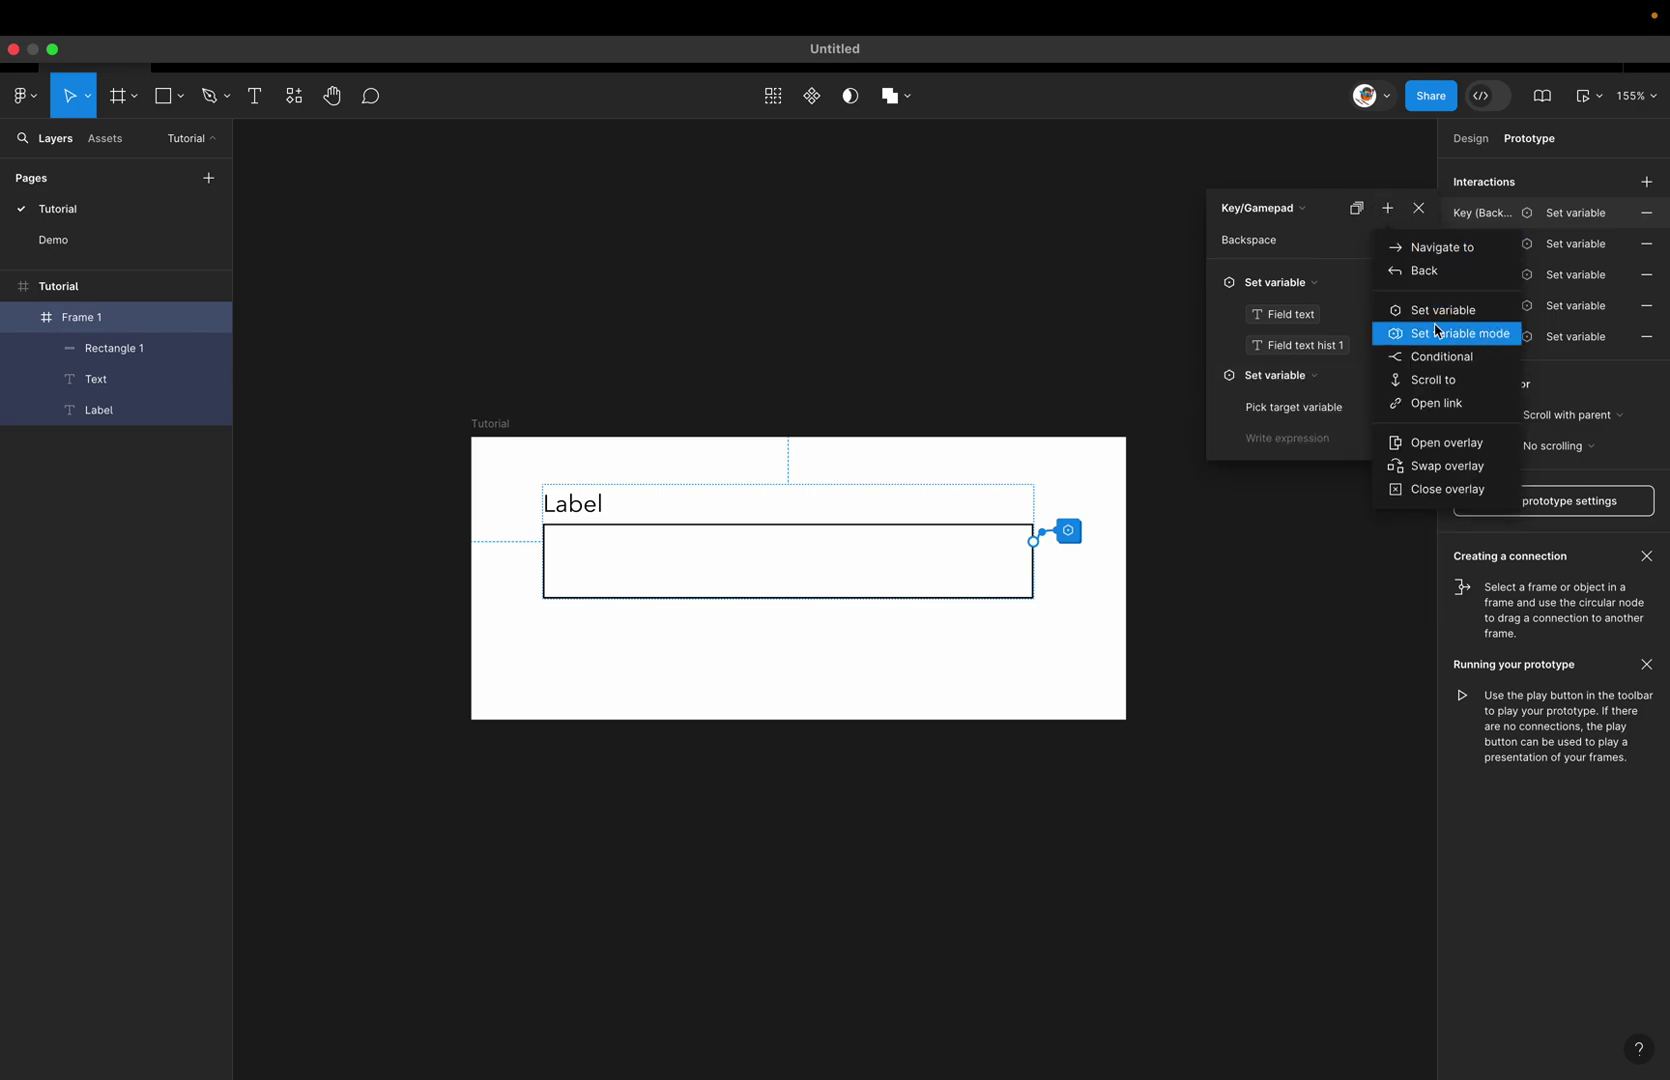
left_click(1437, 311)
left_click(1396, 214)
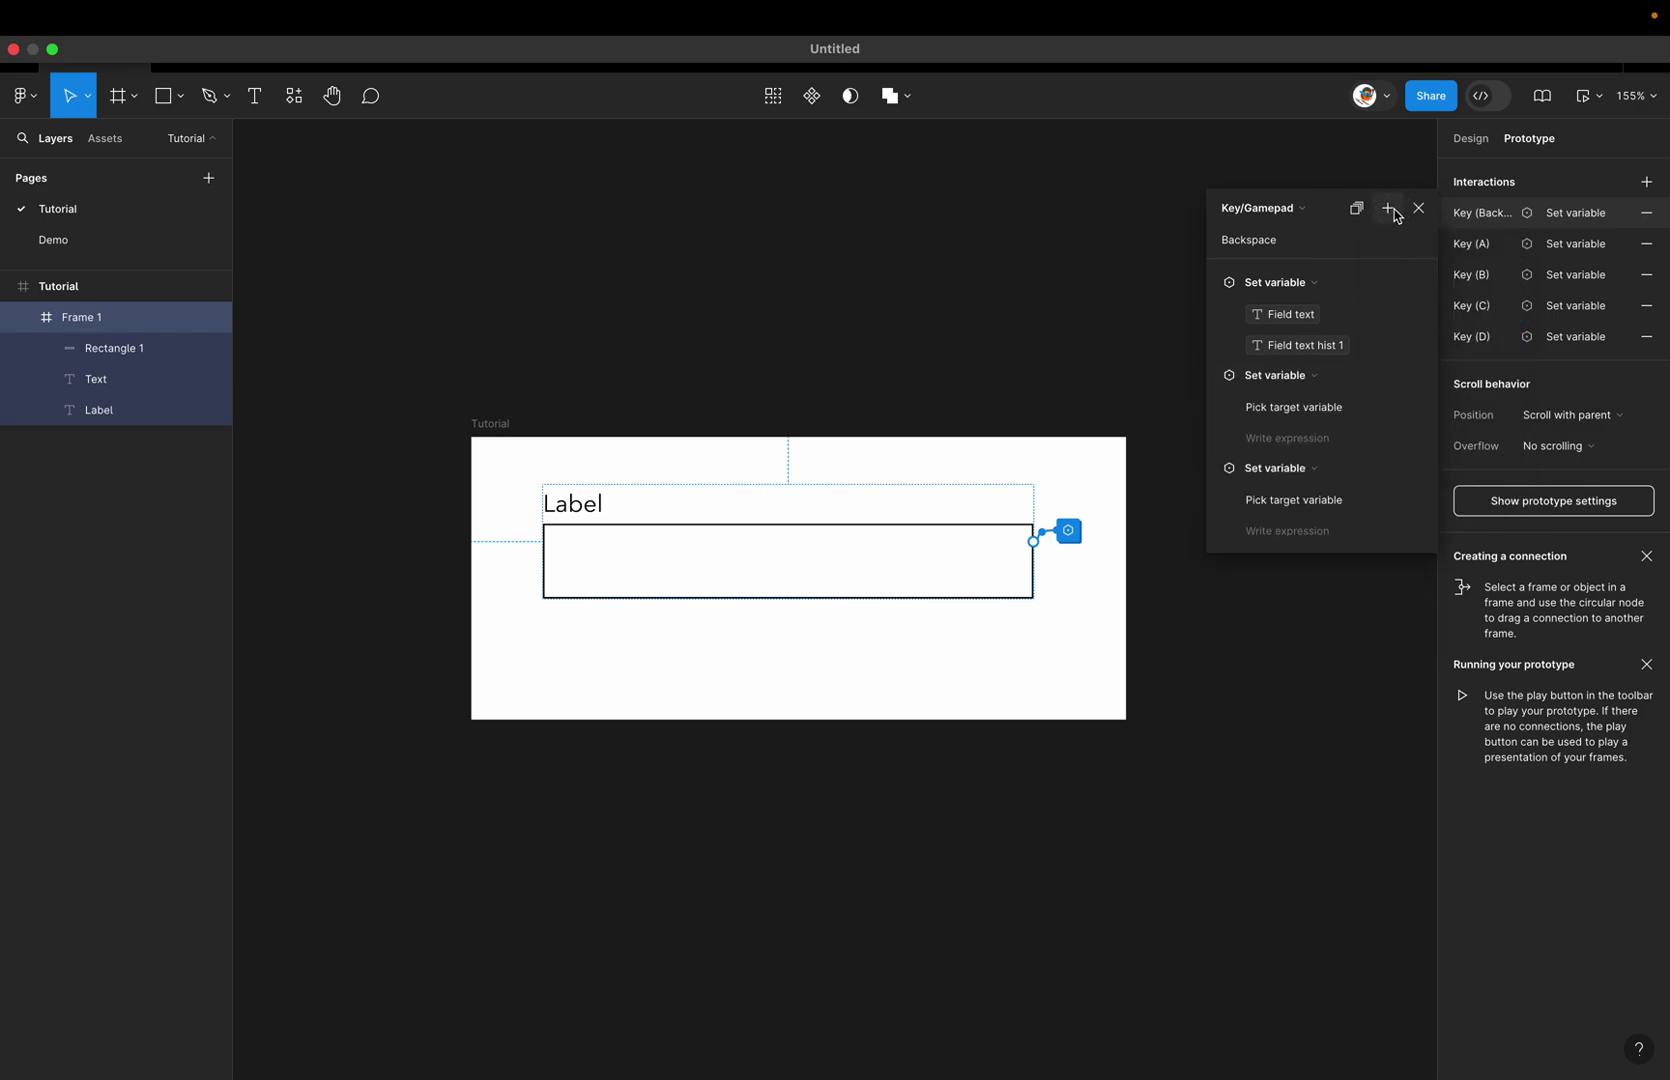
left_click(1388, 209)
left_click(1415, 309)
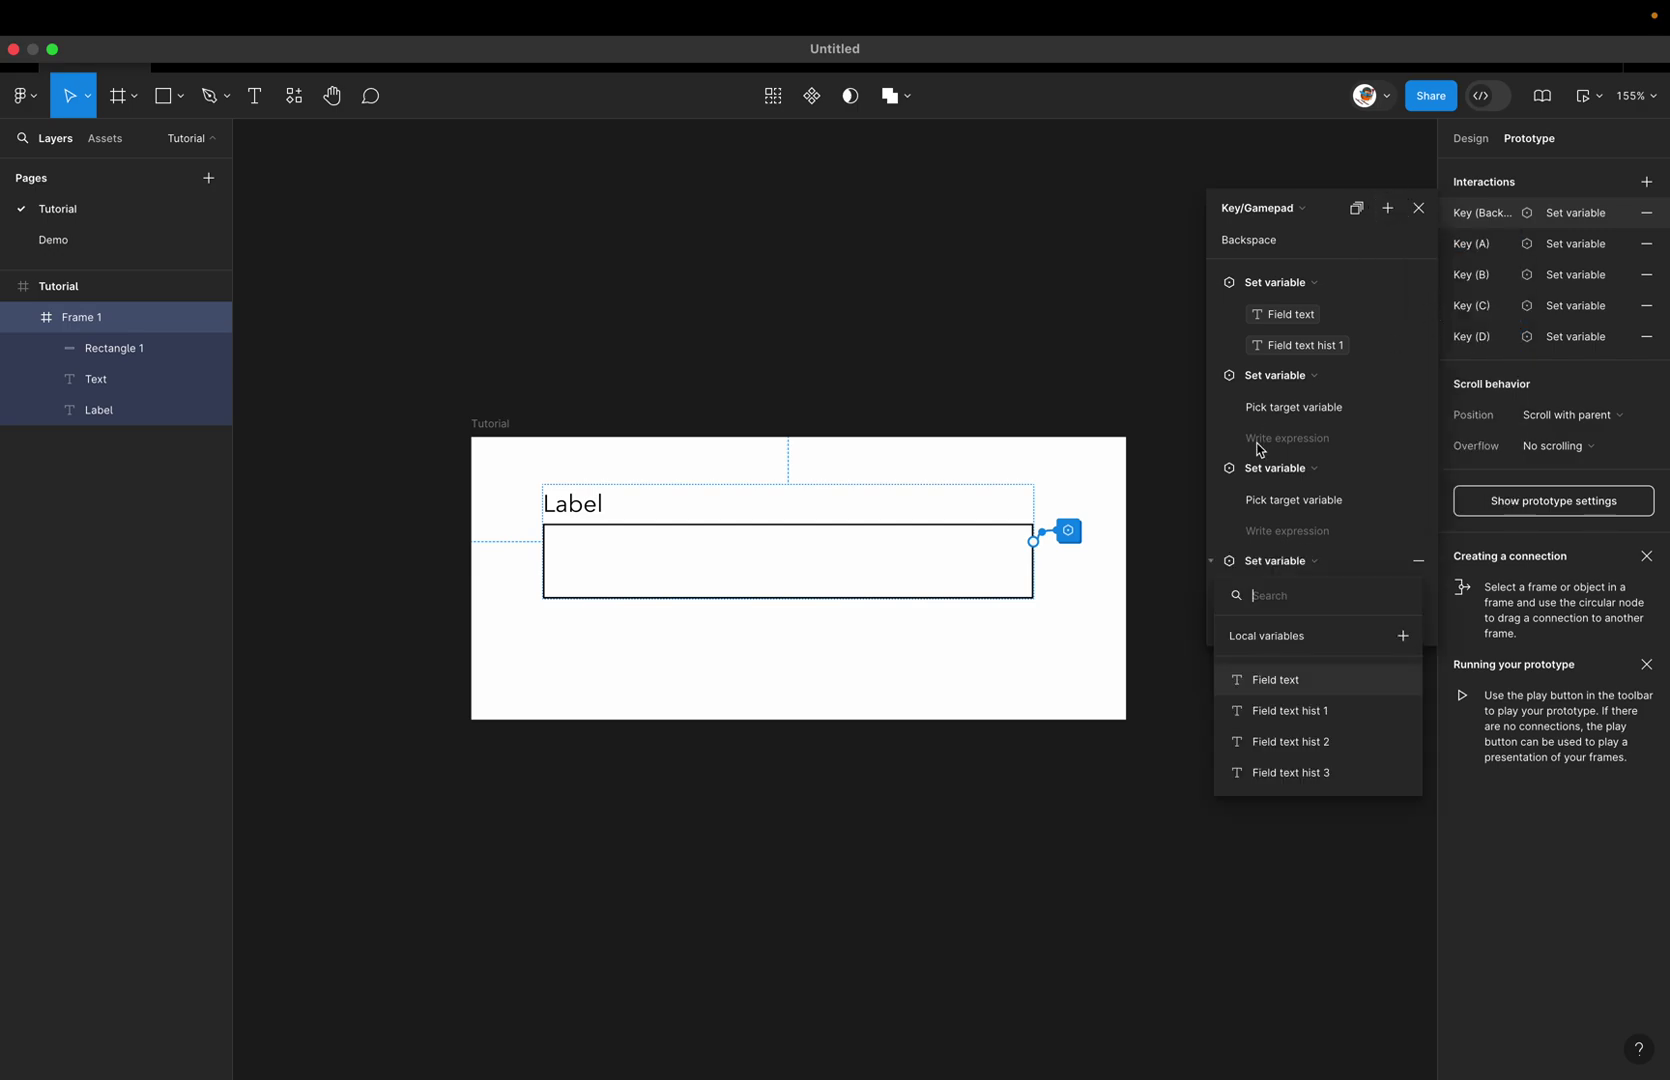
left_click(1296, 410)
Step: Make the second action set Field text hist 1 to Field text hist 2
left_click(1296, 407)
left_click(1292, 521)
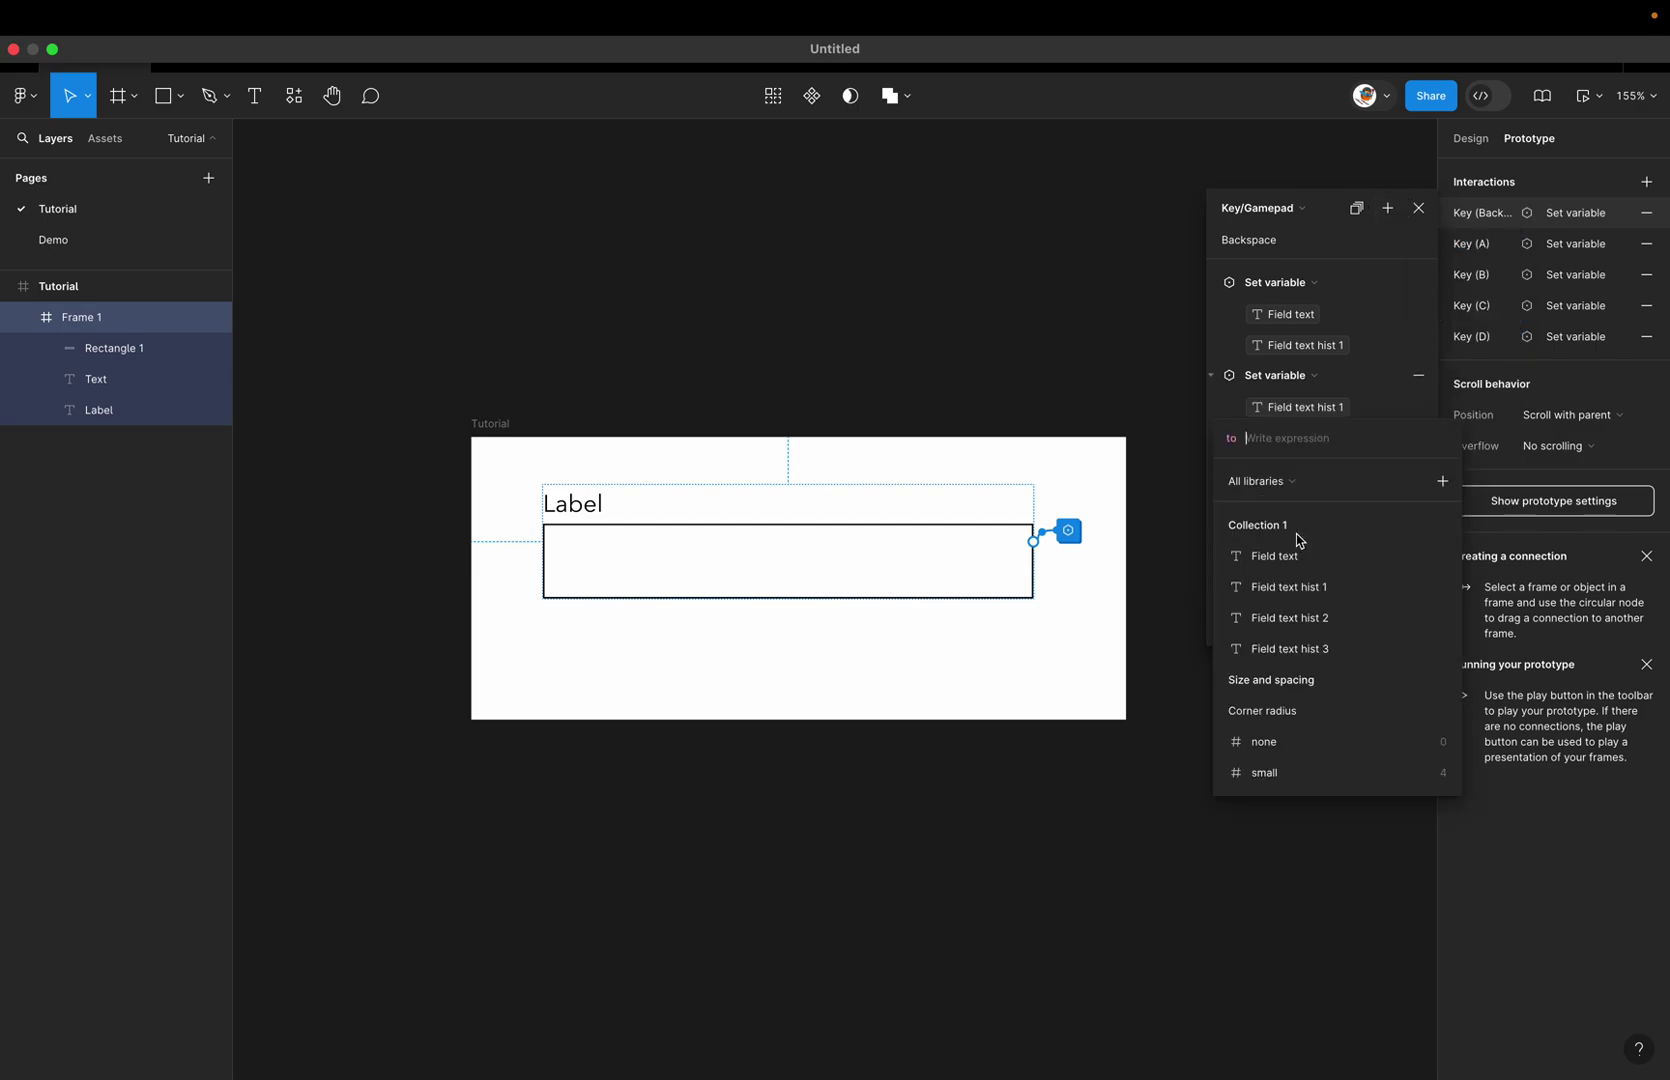
left_click(1290, 618)
left_click(1216, 413)
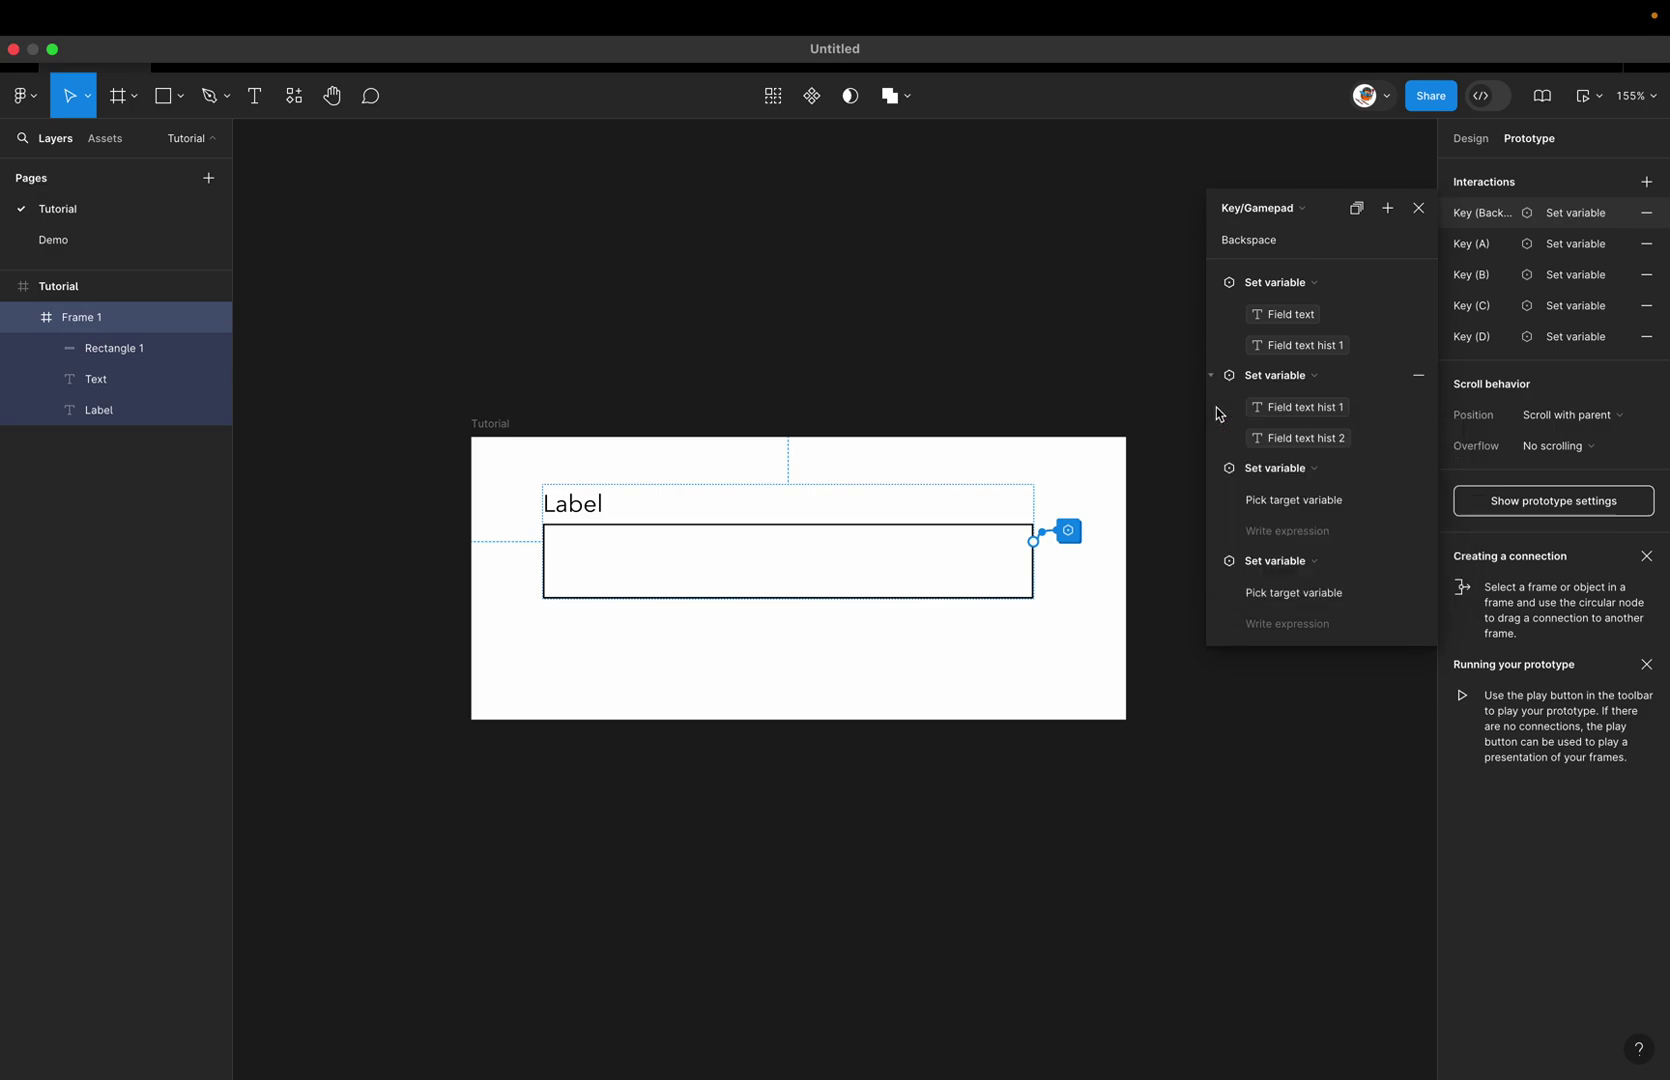
Step: Make the third action set Field text hist 2 to hist 3, and remove the unused fourth action
left_click(1276, 500)
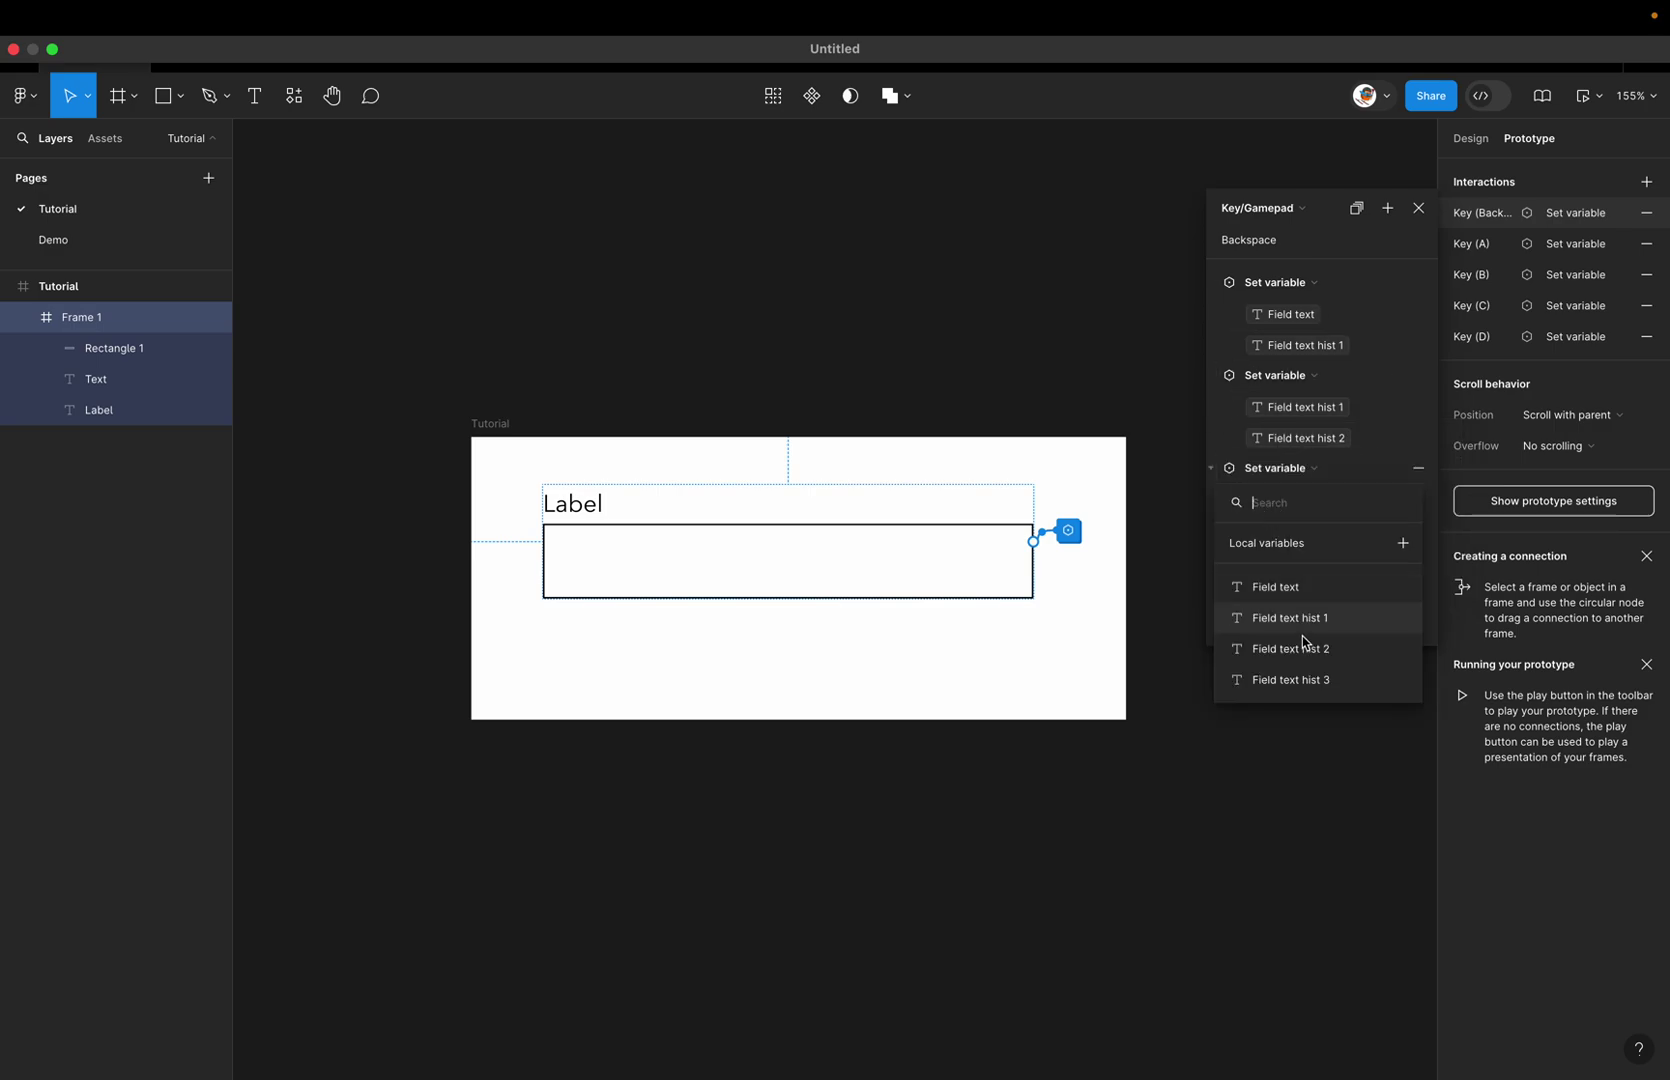
left_click(1303, 656)
left_click(1219, 499)
left_click(1310, 532)
left_click(1297, 745)
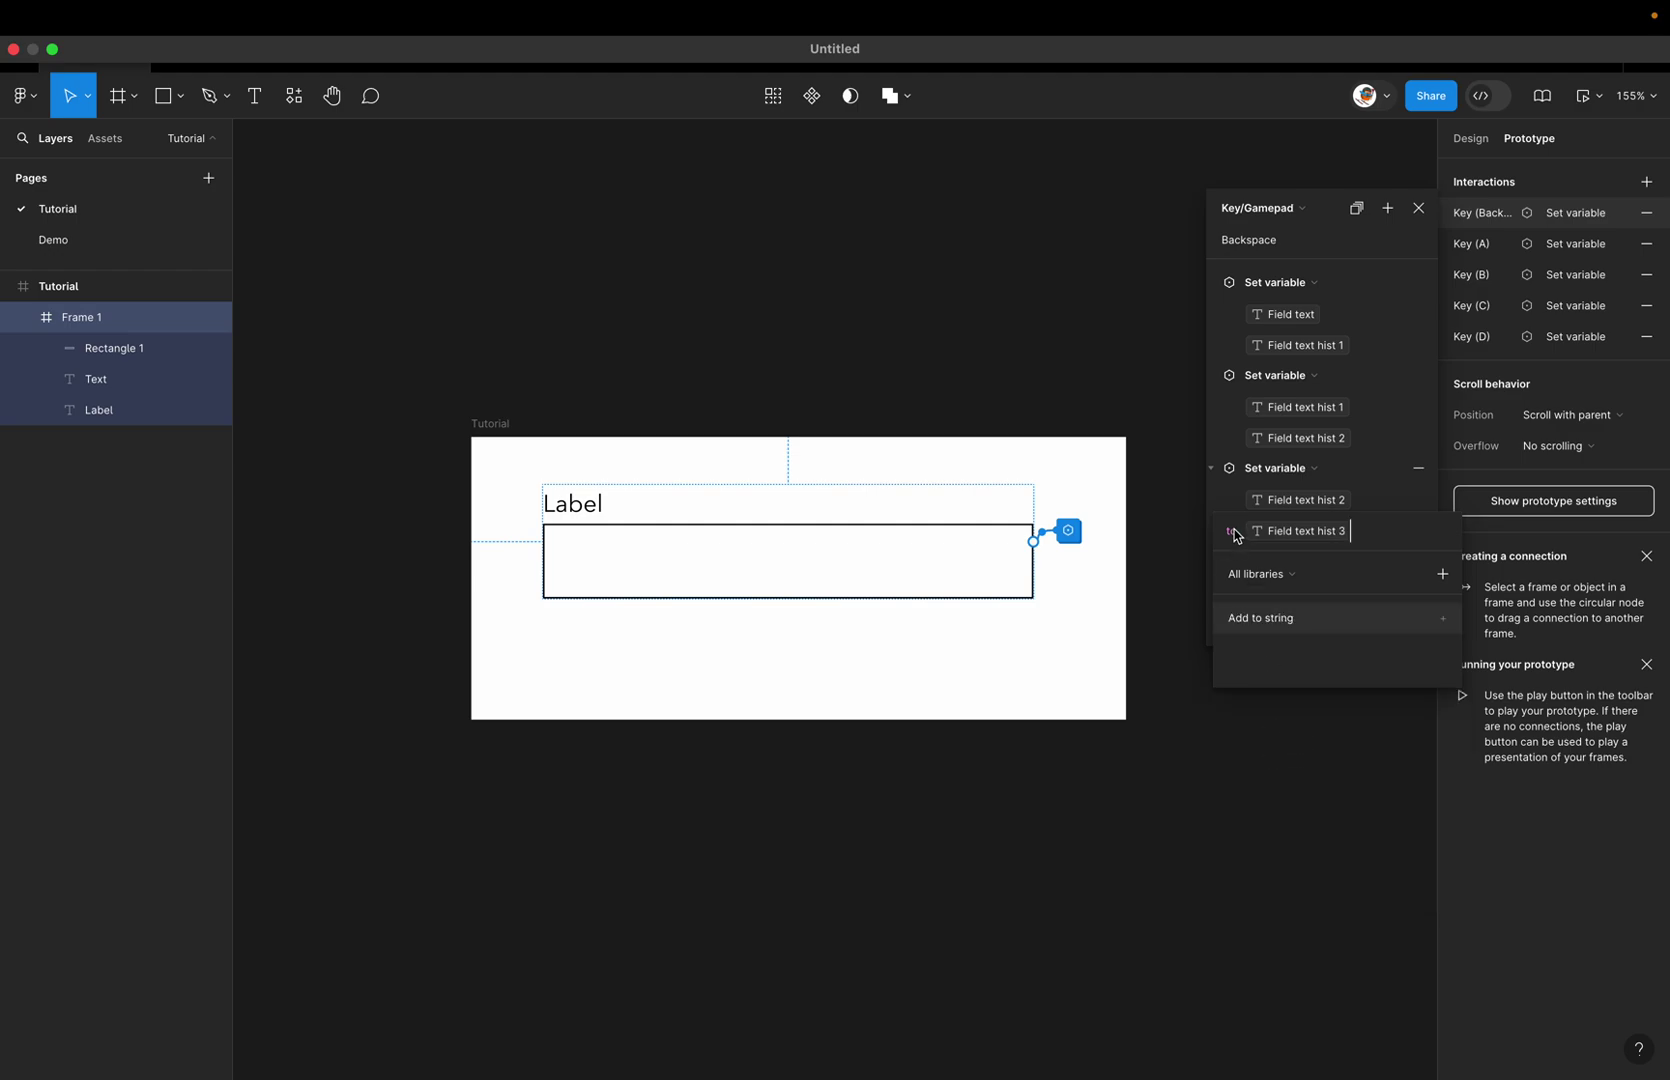
left_click(1229, 496)
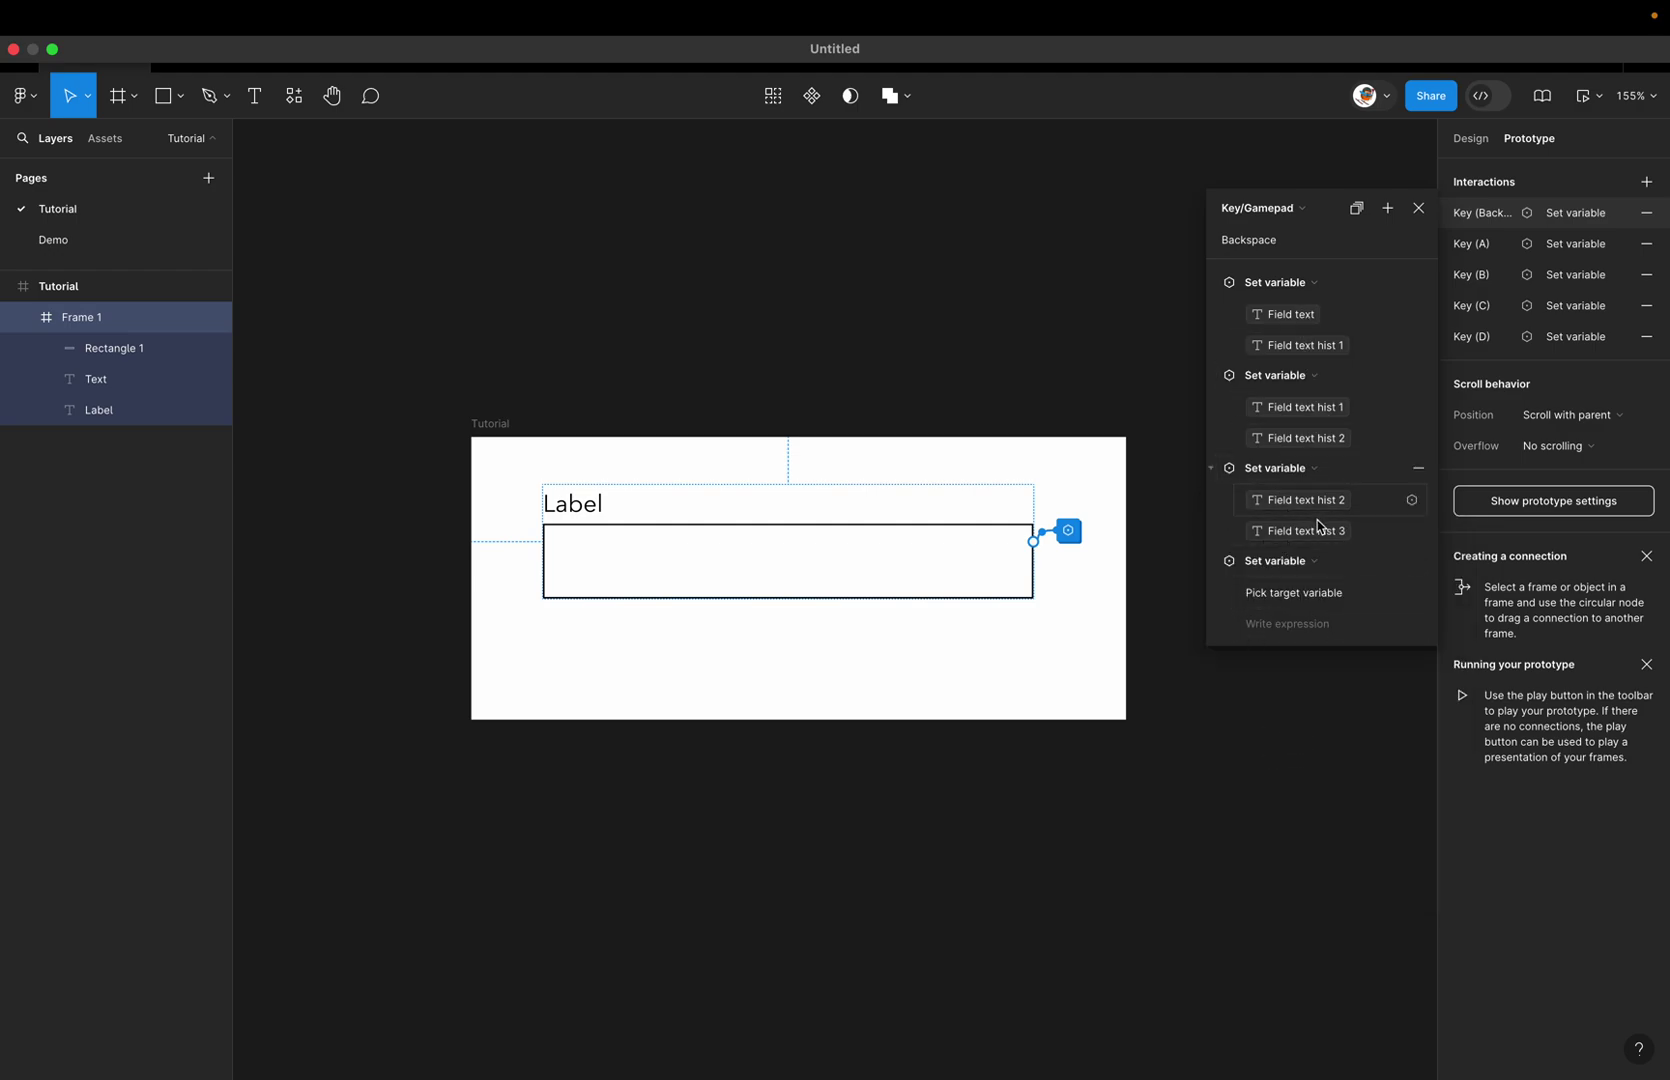
left_click(1418, 561)
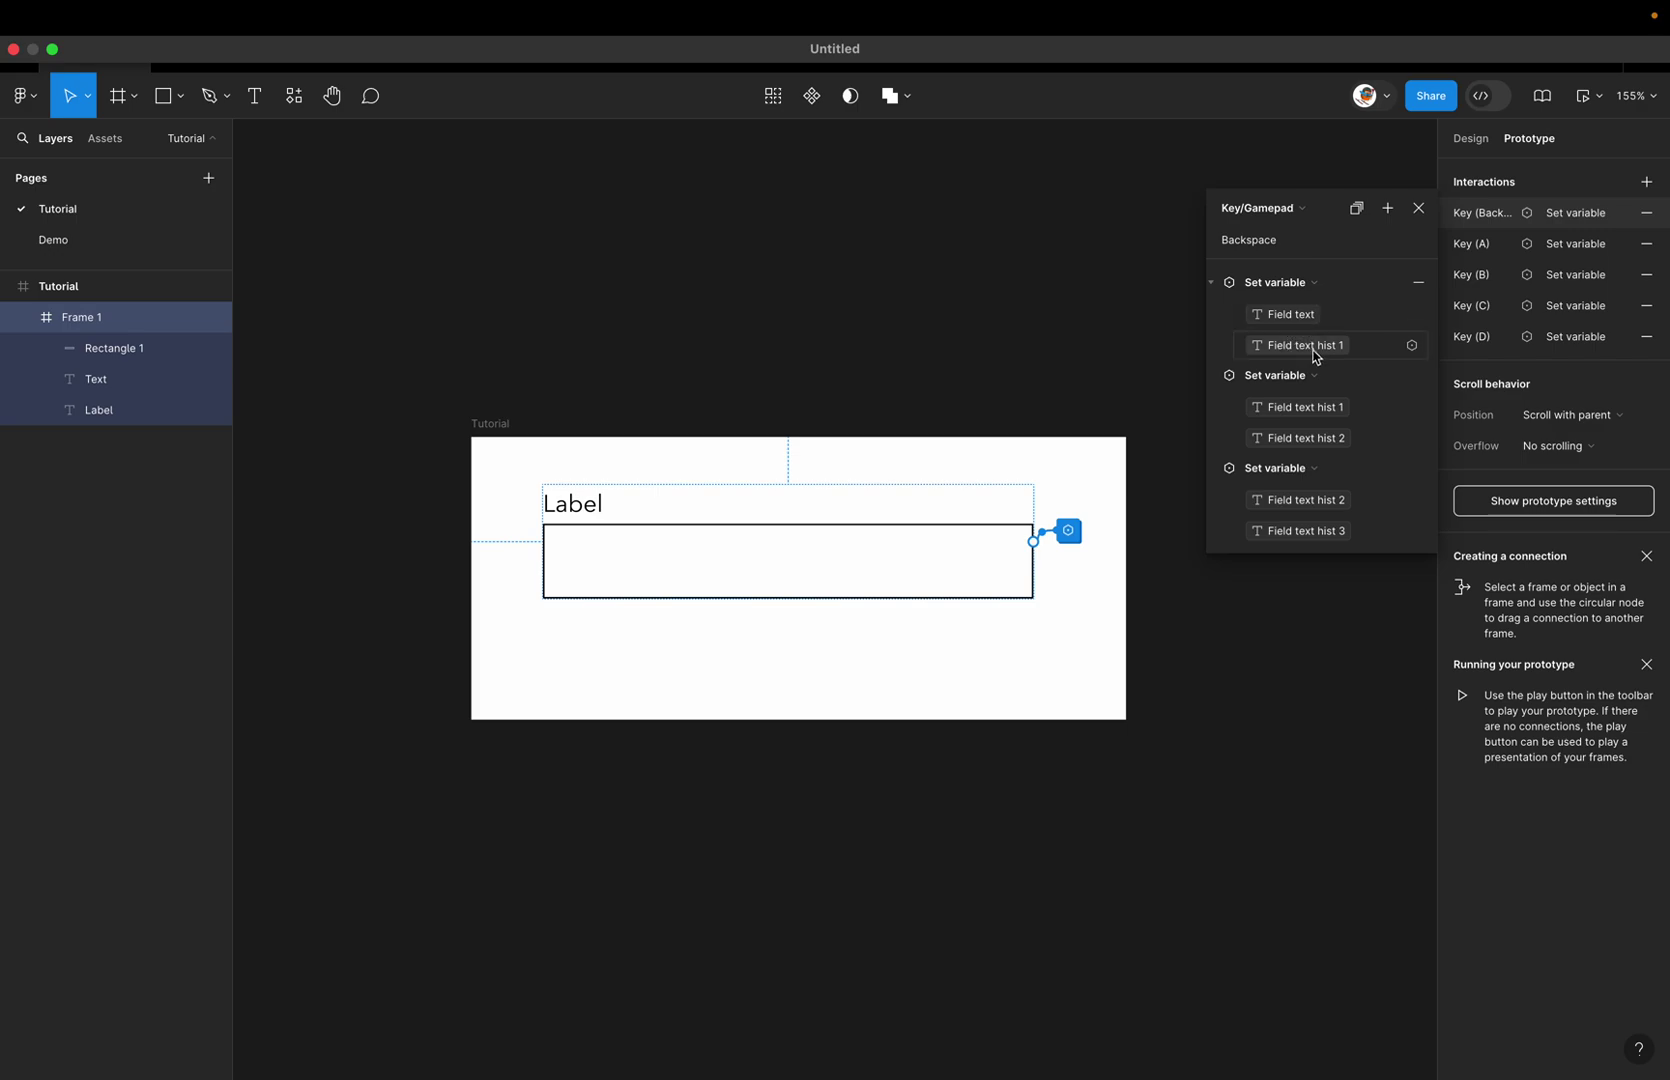
Step: Close the Backspace settings, select the Tutorial frame, and dismiss the libraries window
left_click(1419, 208)
left_click(801, 365)
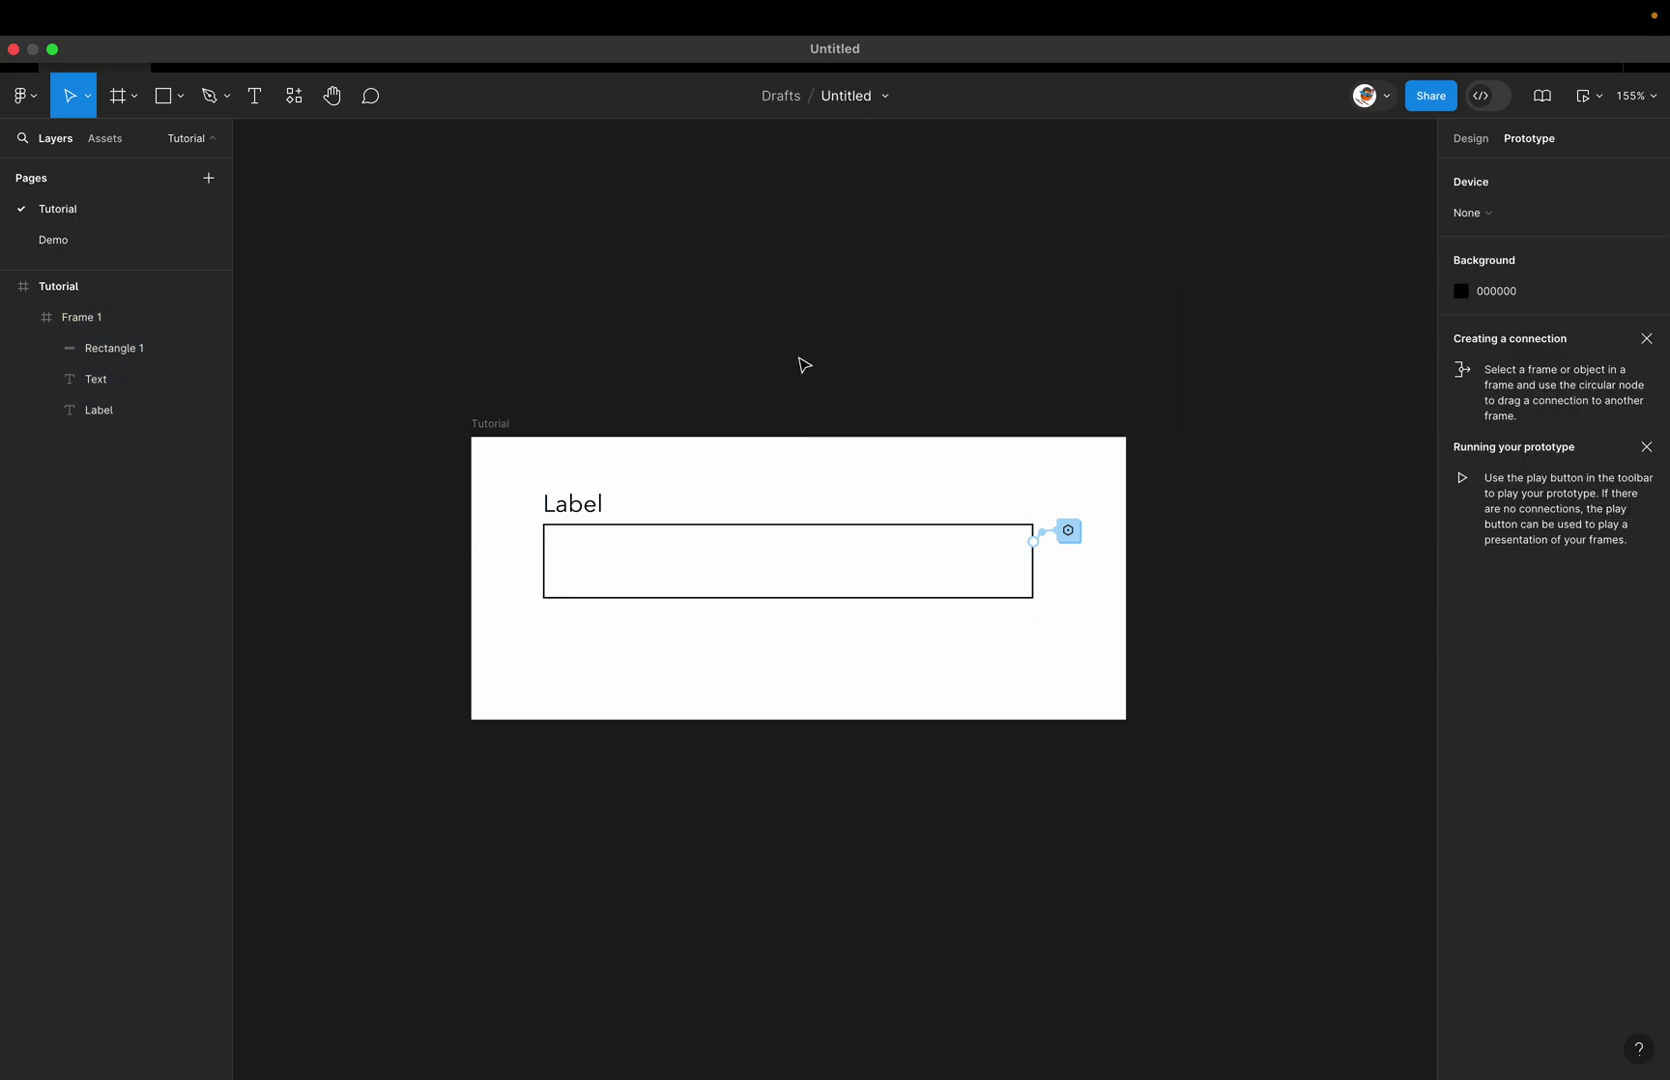
left_click(500, 424)
left_click(1543, 103)
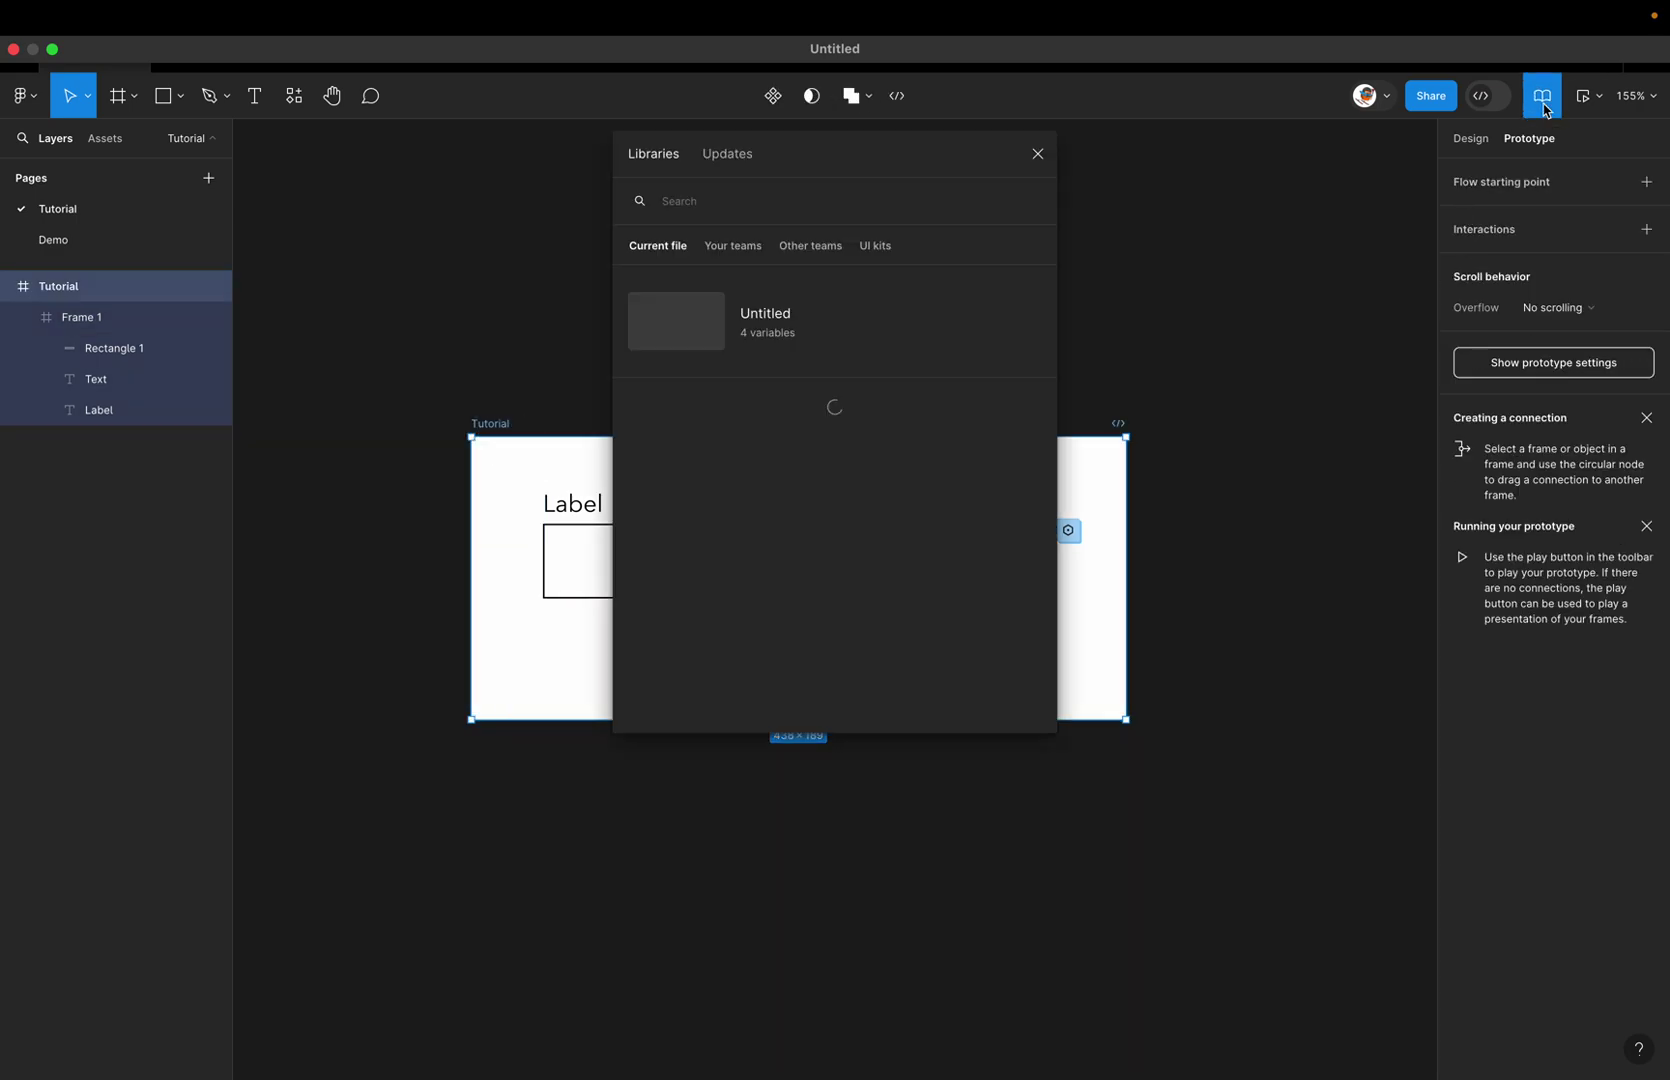
left_click(1037, 153)
left_click(1327, 239)
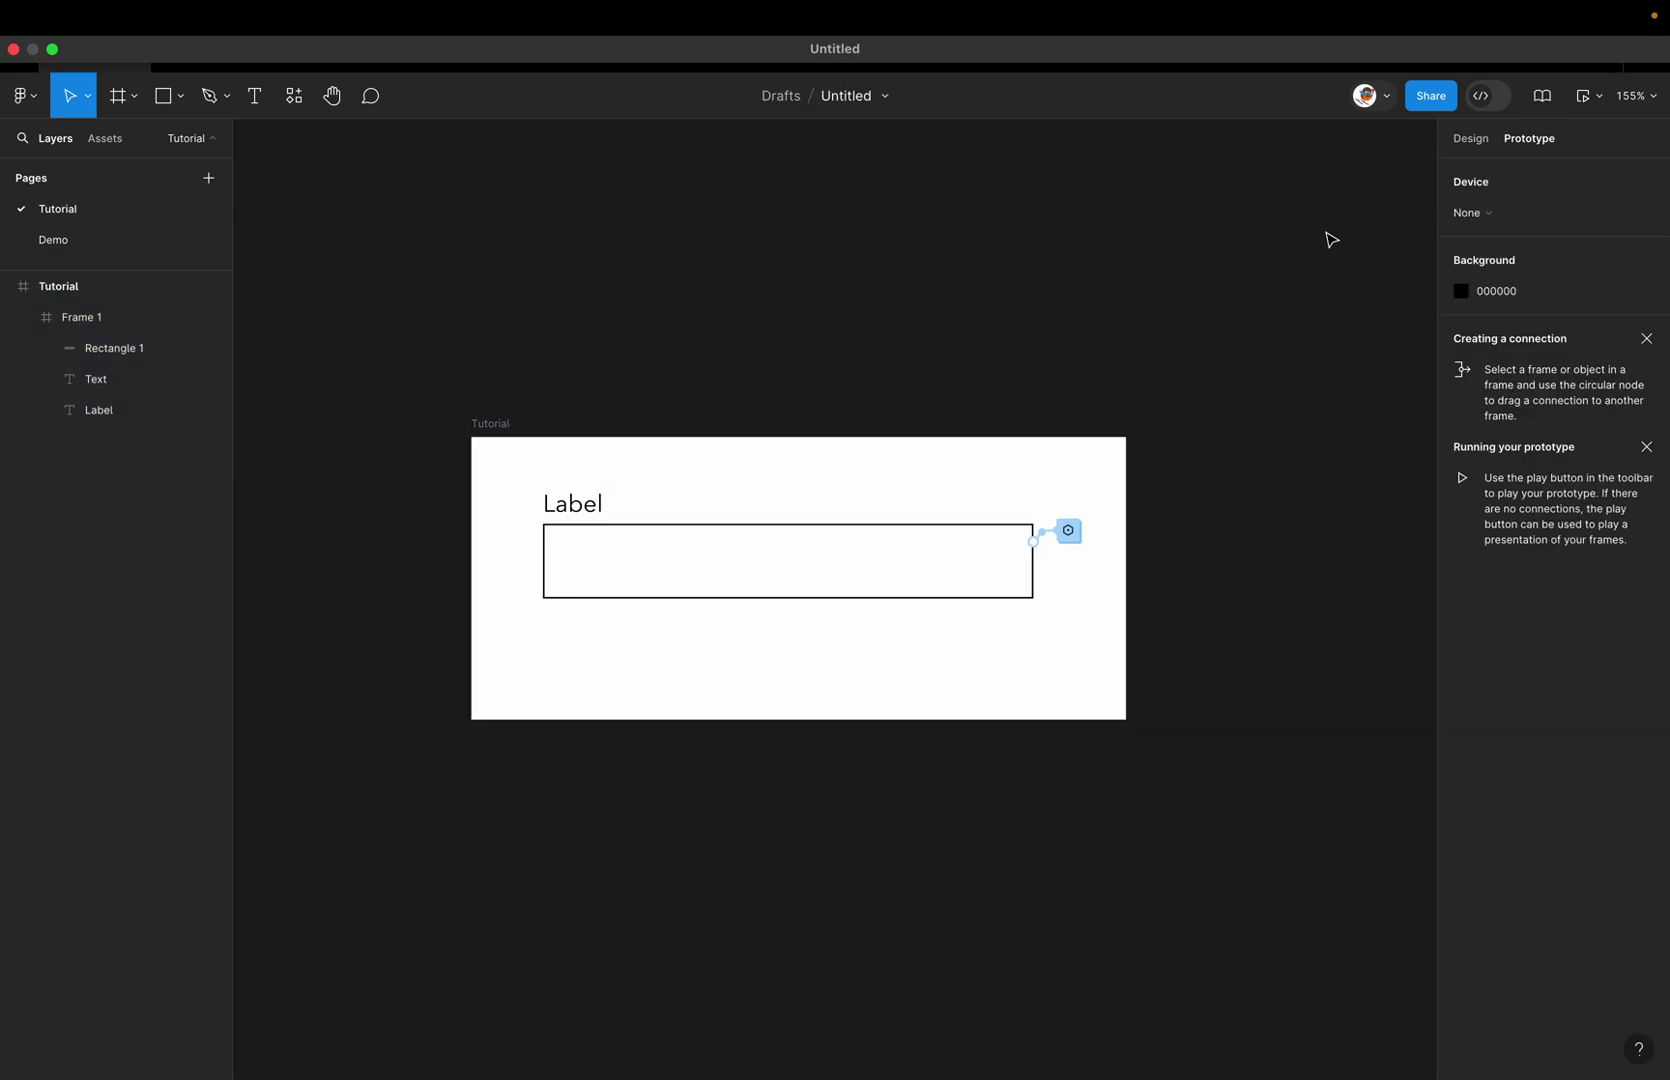
Step: Preview the prototype, type "abcabdddd" and "dasad" in the field, and press Backspace
left_click(1598, 97)
left_click(1556, 174)
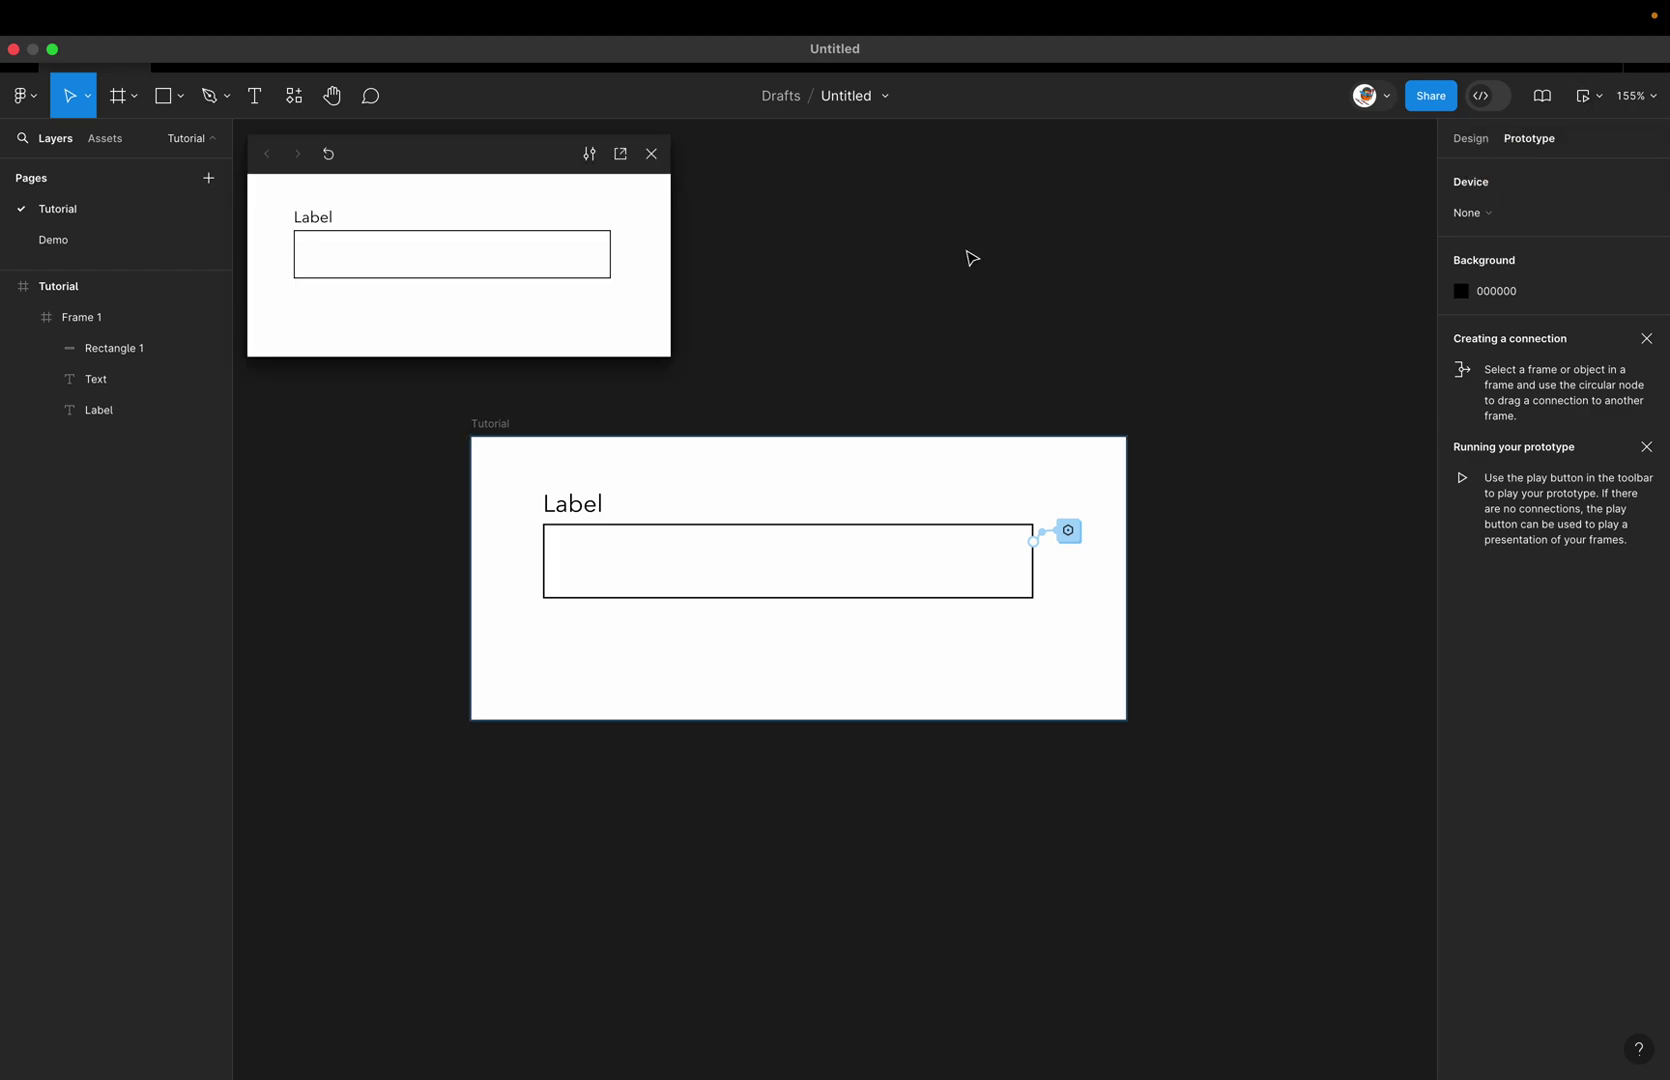
left_click(405, 260)
type("abcabdddd")
type("dasad")
key("BackSpace")
key("BackSpace")
key("BackSpace")
Step: Close the preview and add a Shift+Backspace key interaction to Frame 1
left_click(651, 155)
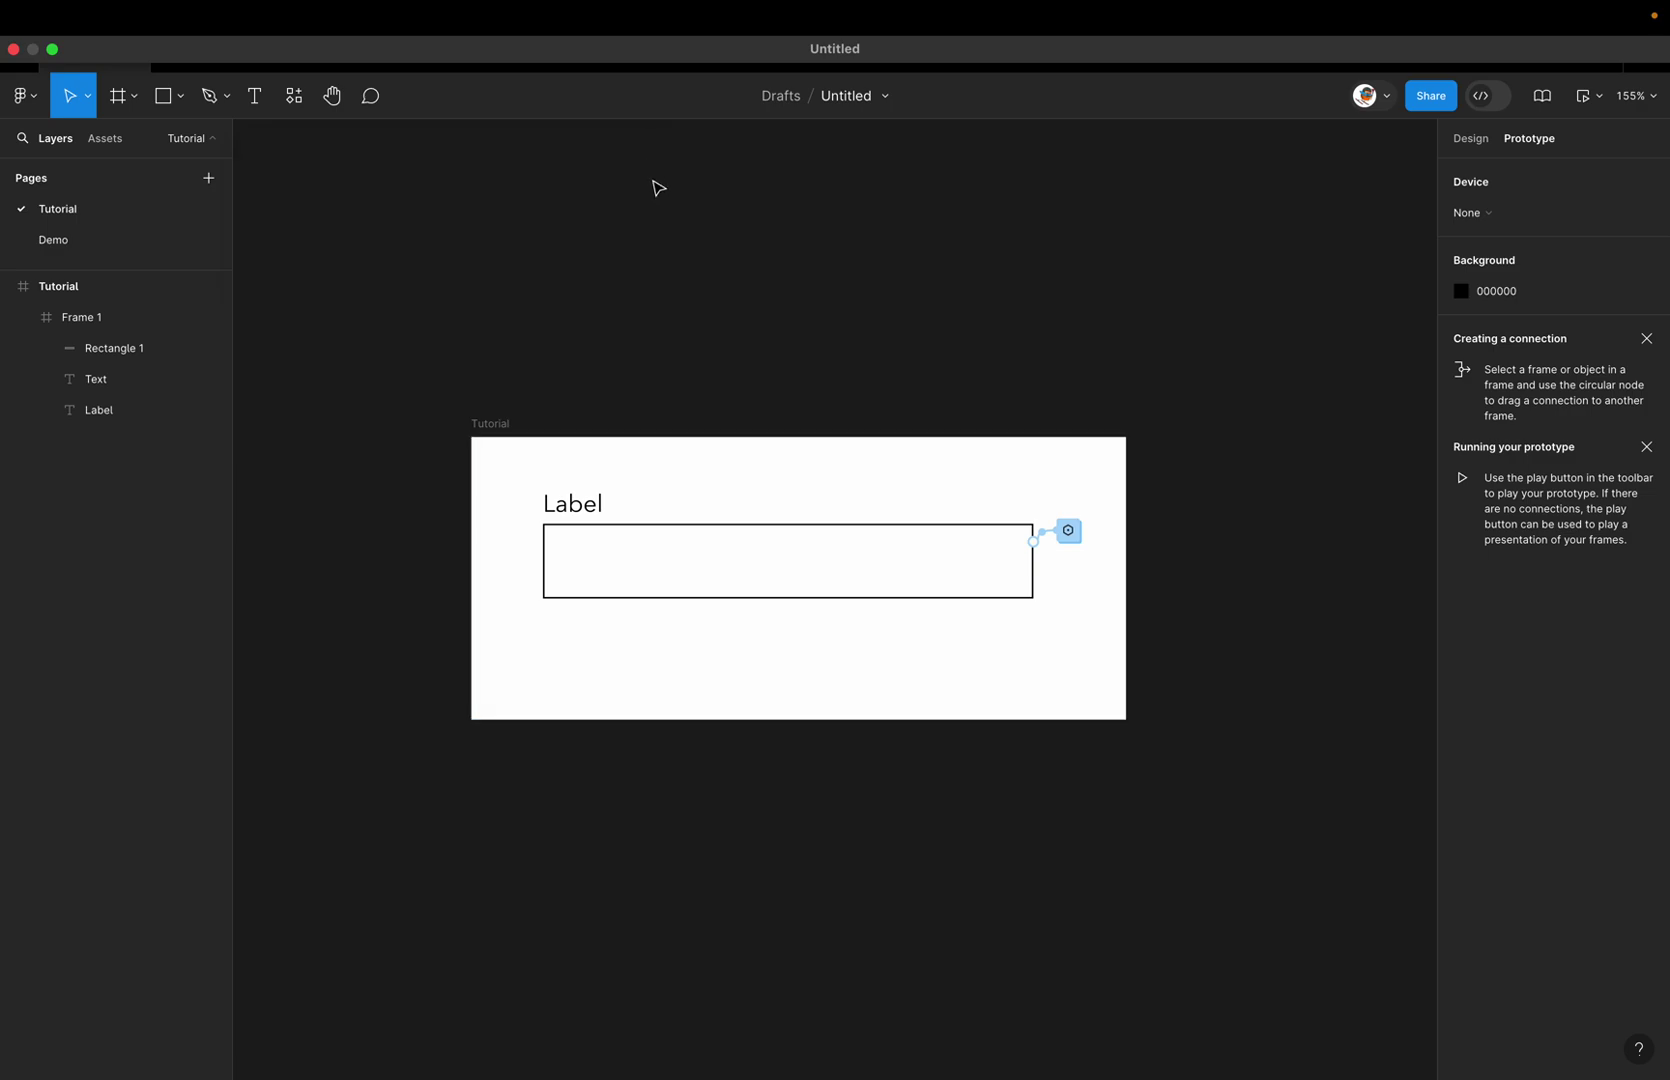
left_click(619, 548)
left_click(1646, 183)
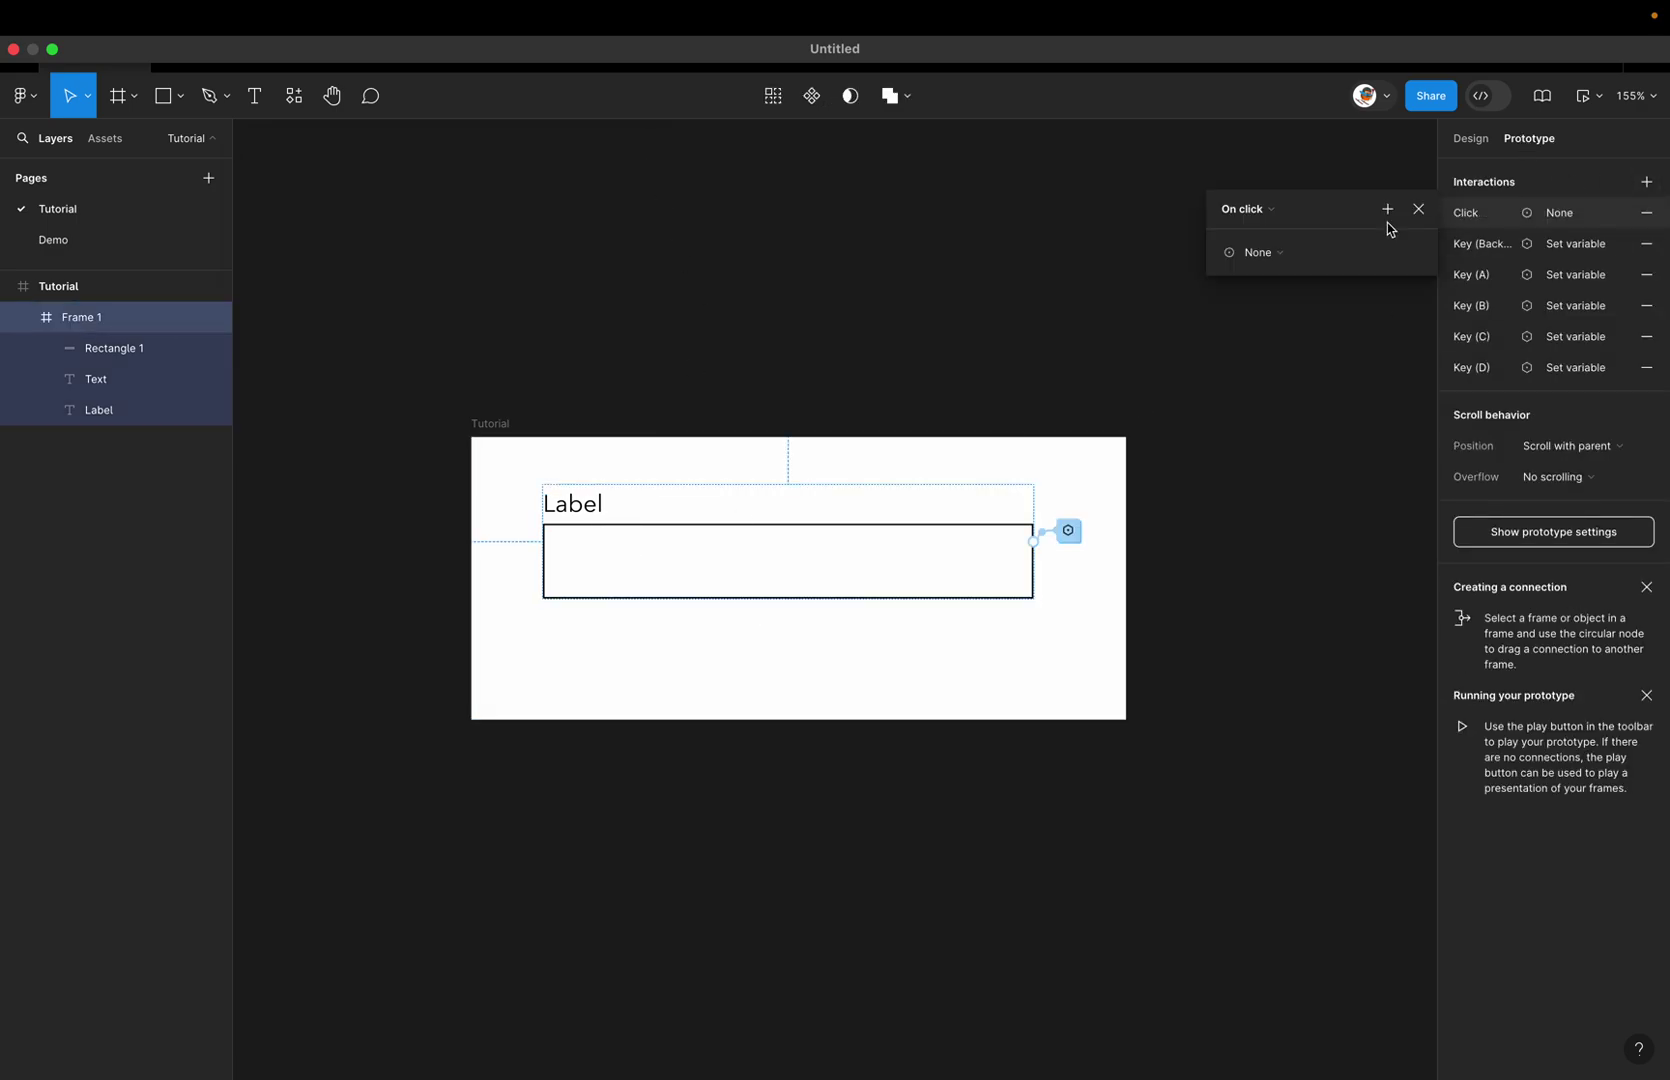
left_click(1245, 209)
left_click(1259, 301)
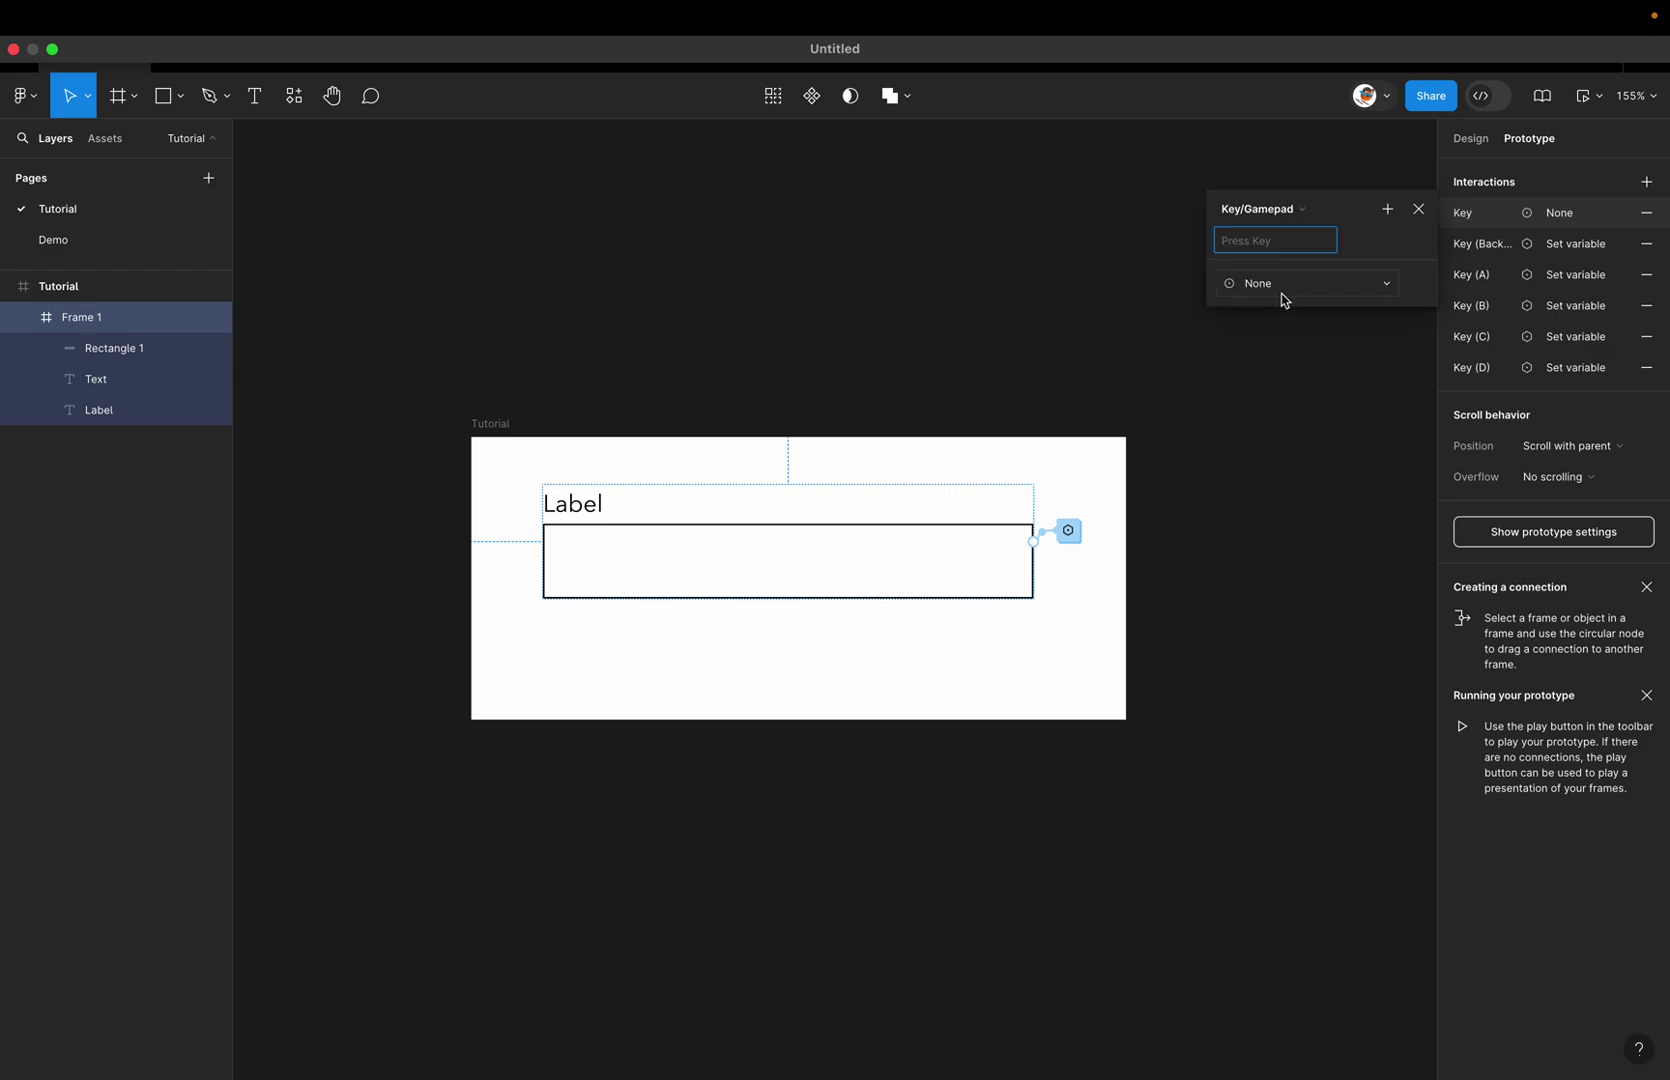
key("shift+BackSpace")
Step: Make the Shift+Backspace action set Field text to an empty string ""
left_click(1285, 290)
left_click(1290, 409)
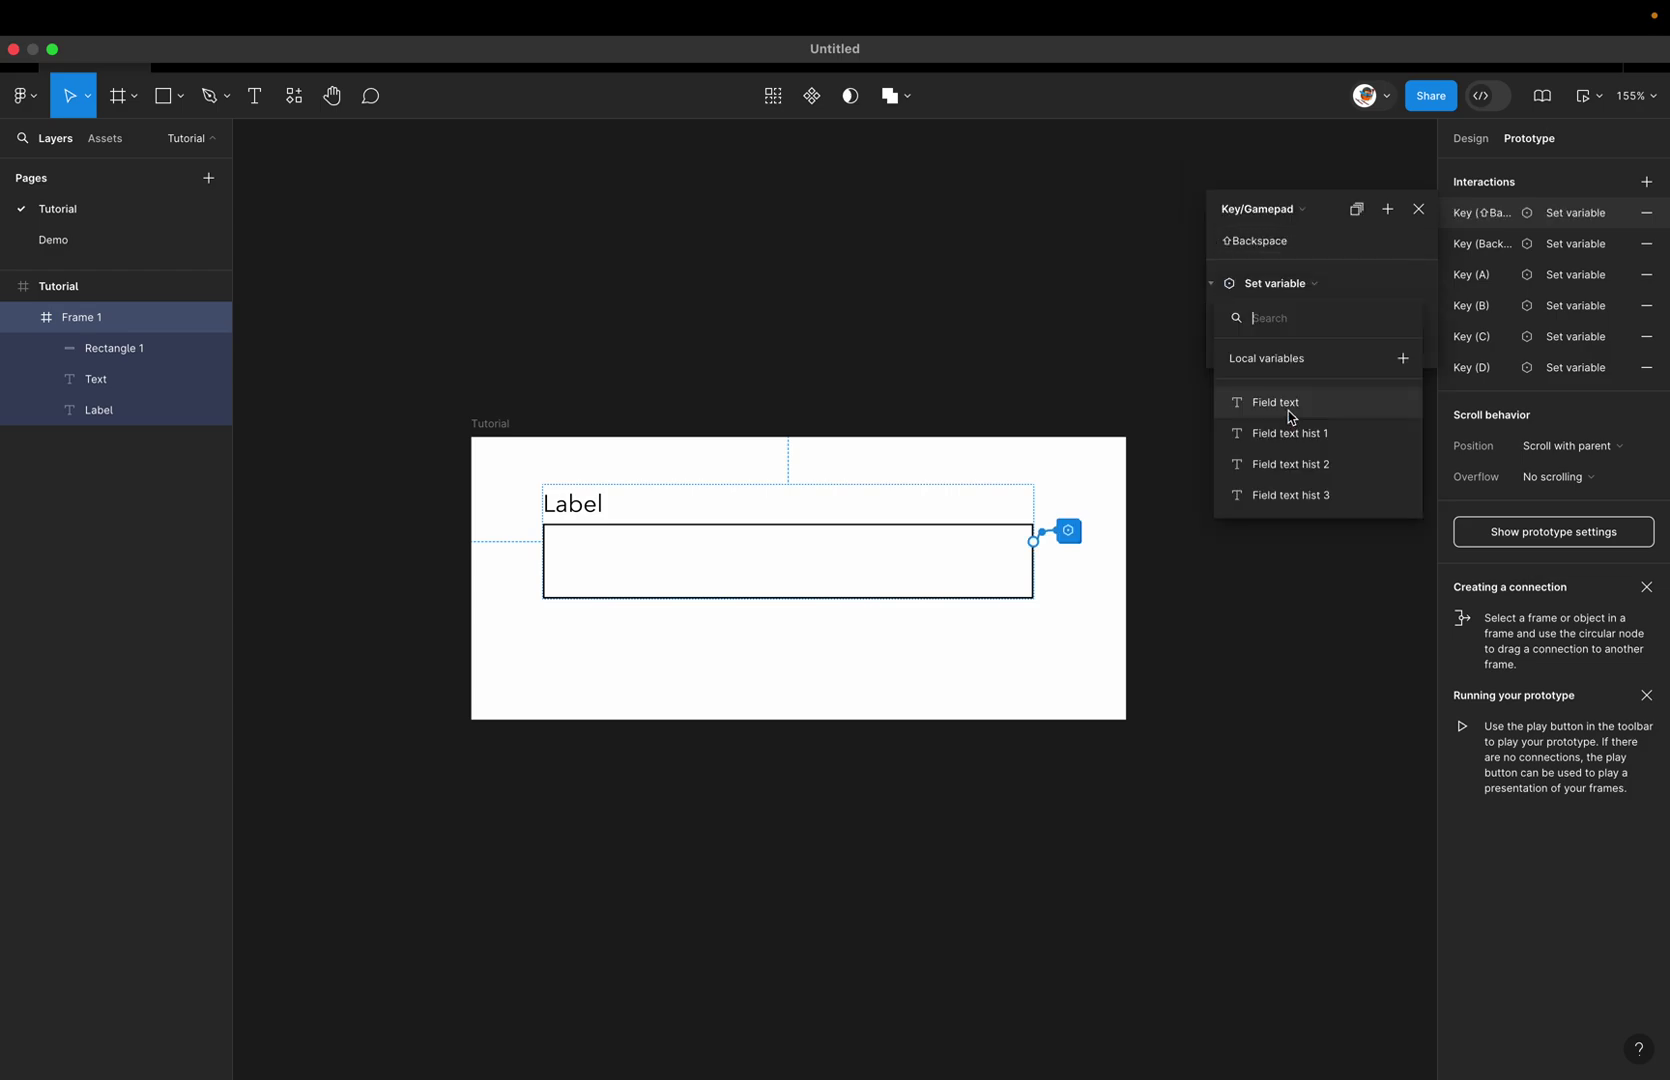
left_click(1289, 412)
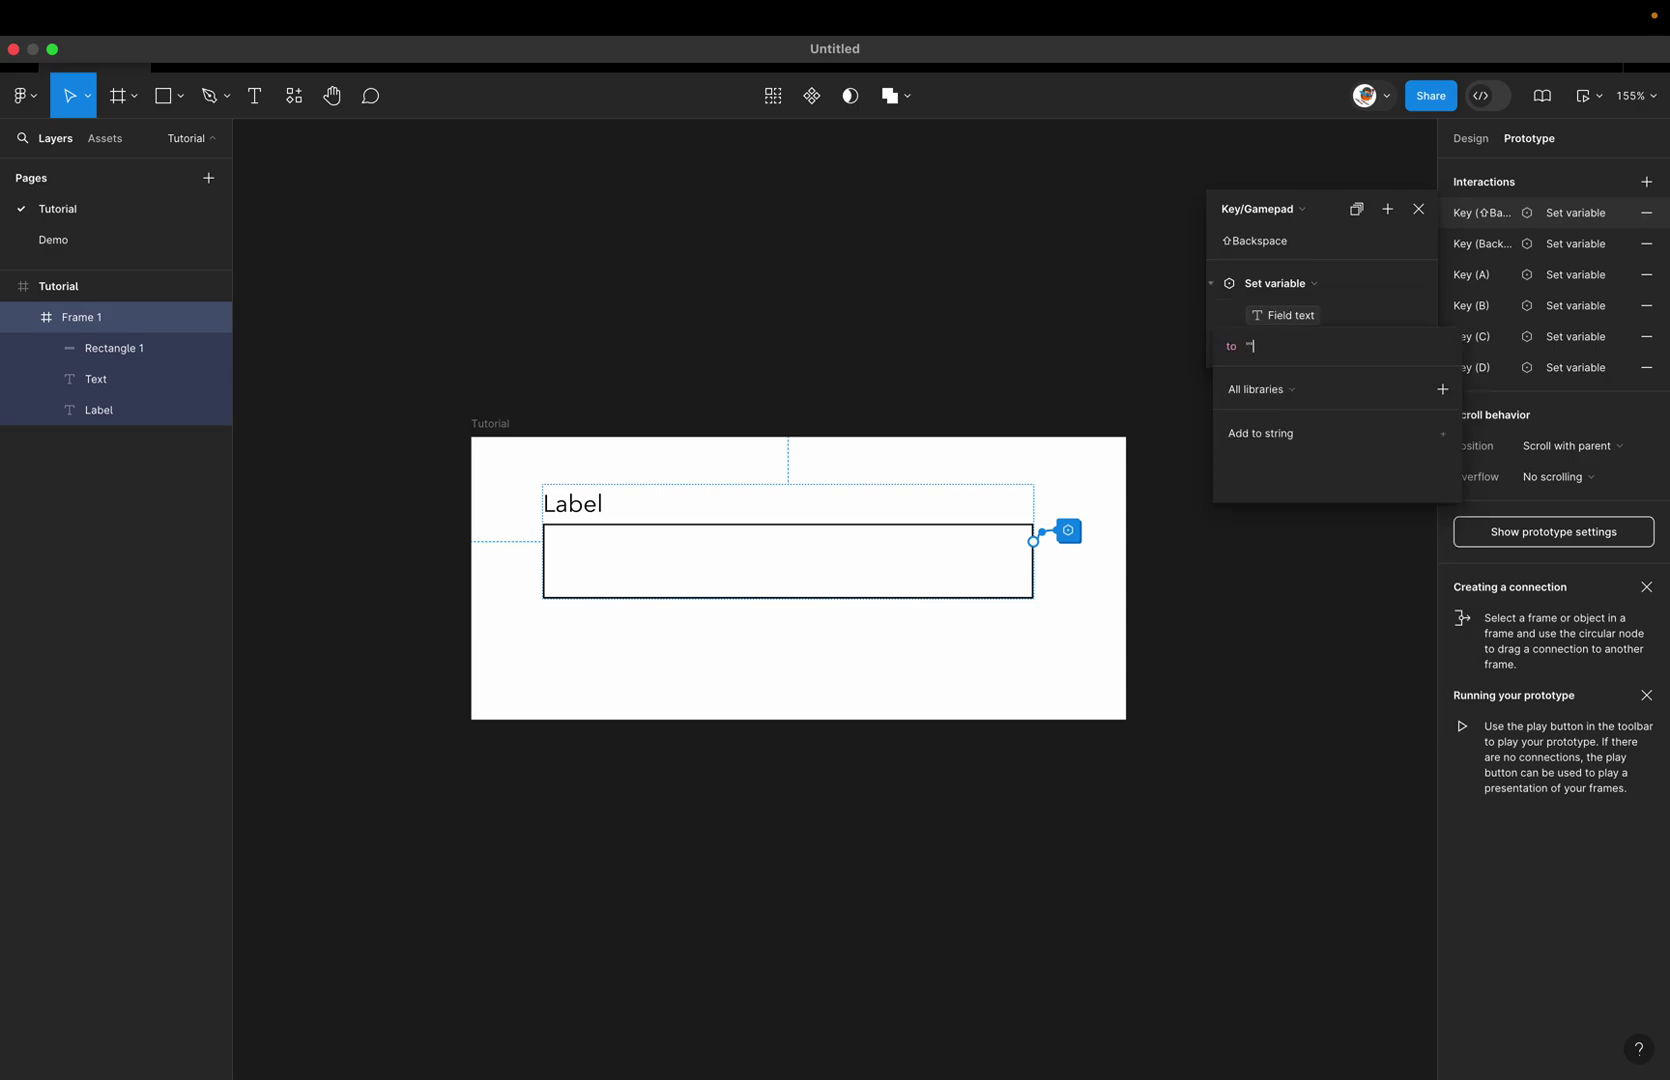
type("\"\"")
left_click(1389, 297)
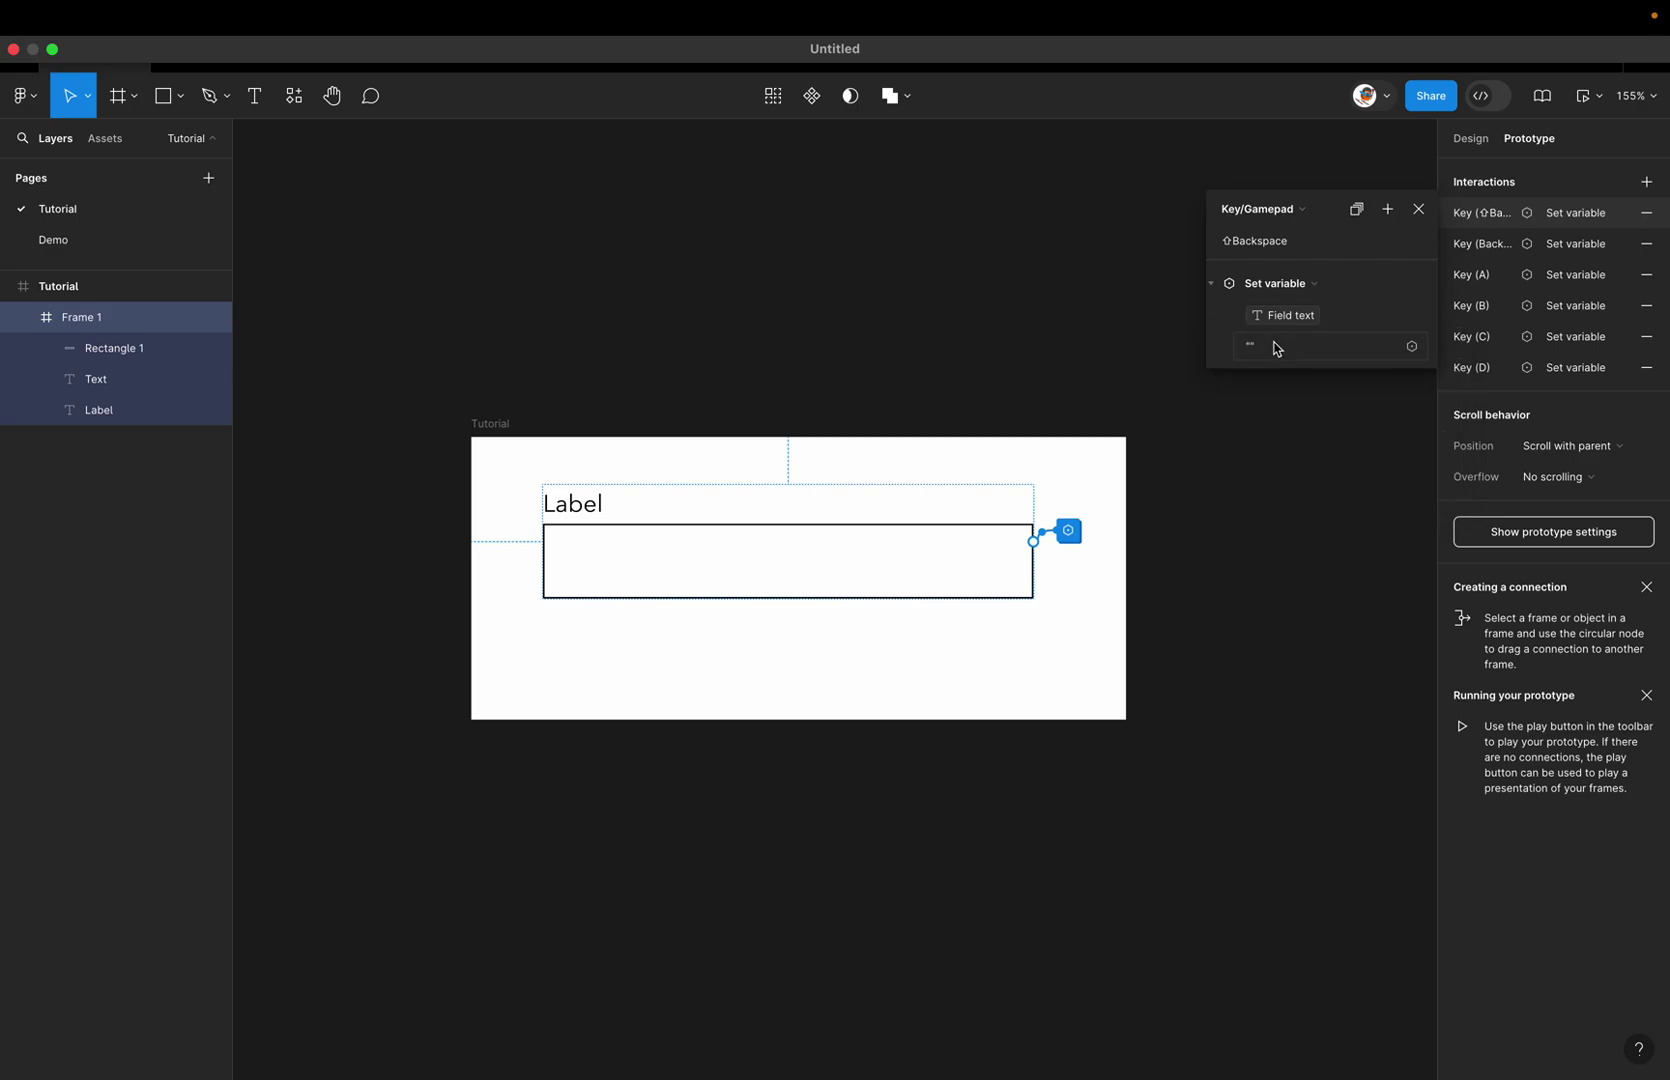
left_click(1416, 209)
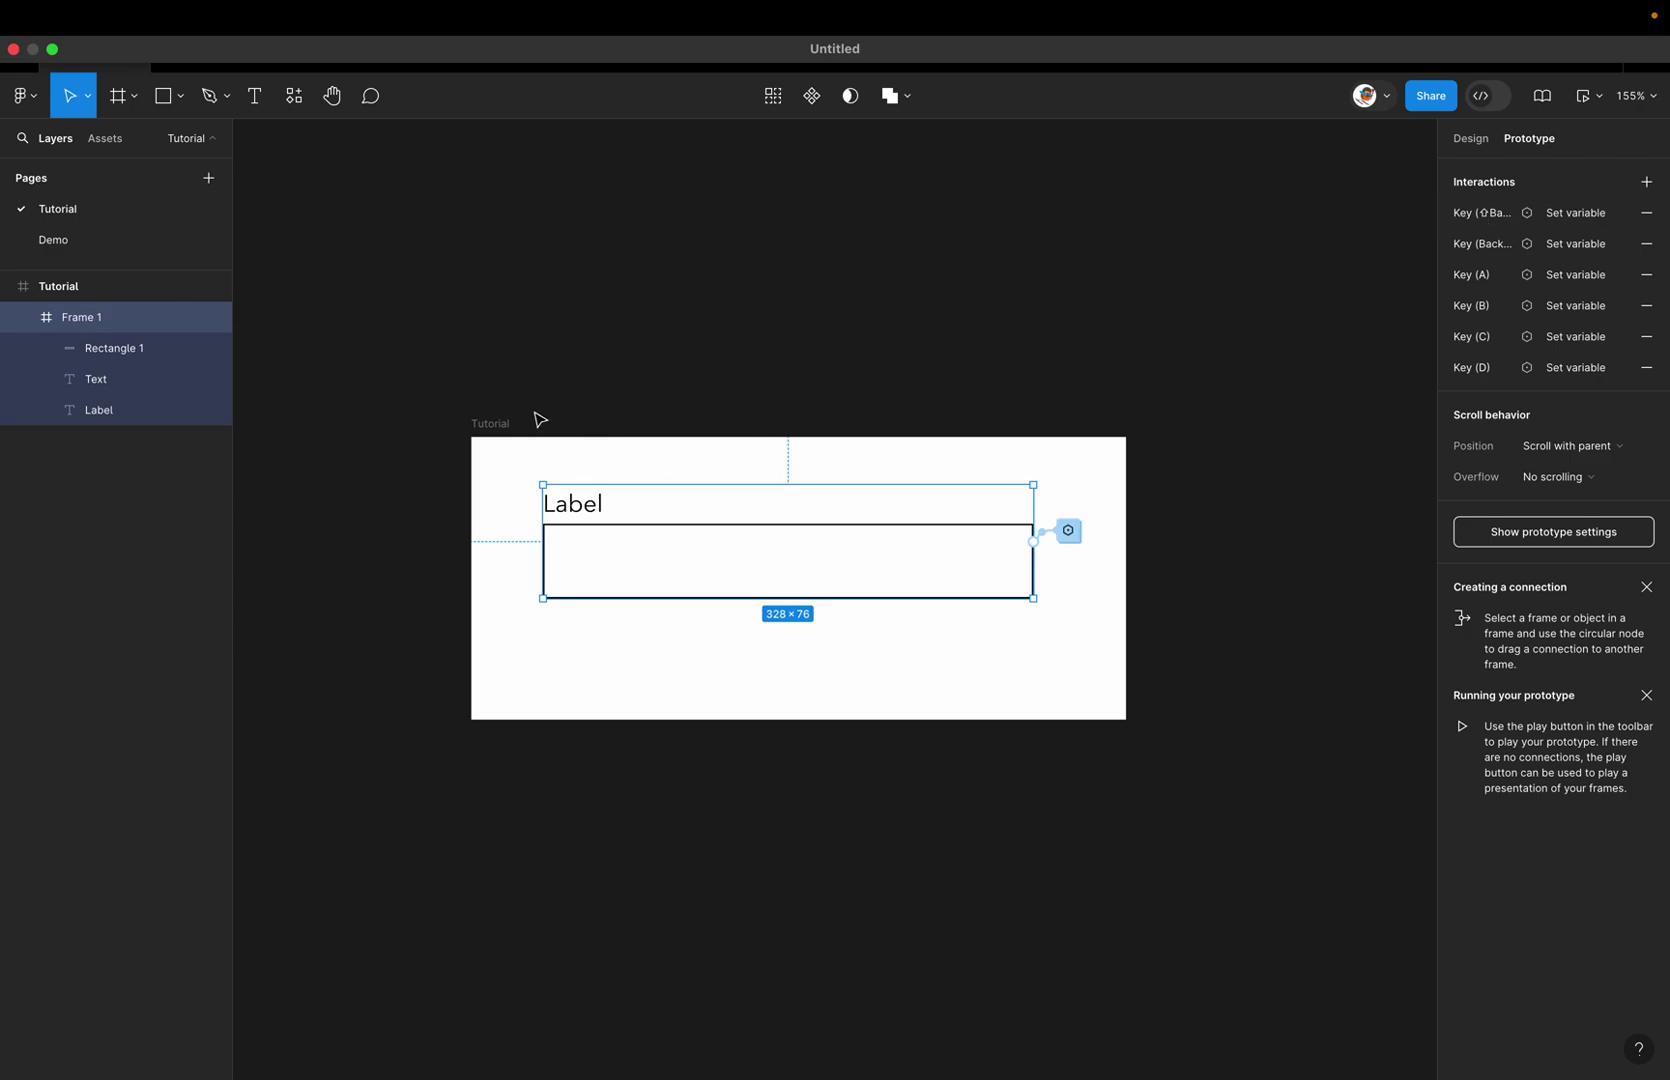
left_click(495, 423)
left_click(1592, 113)
left_click(1551, 166)
left_click(585, 260)
type("dadad")
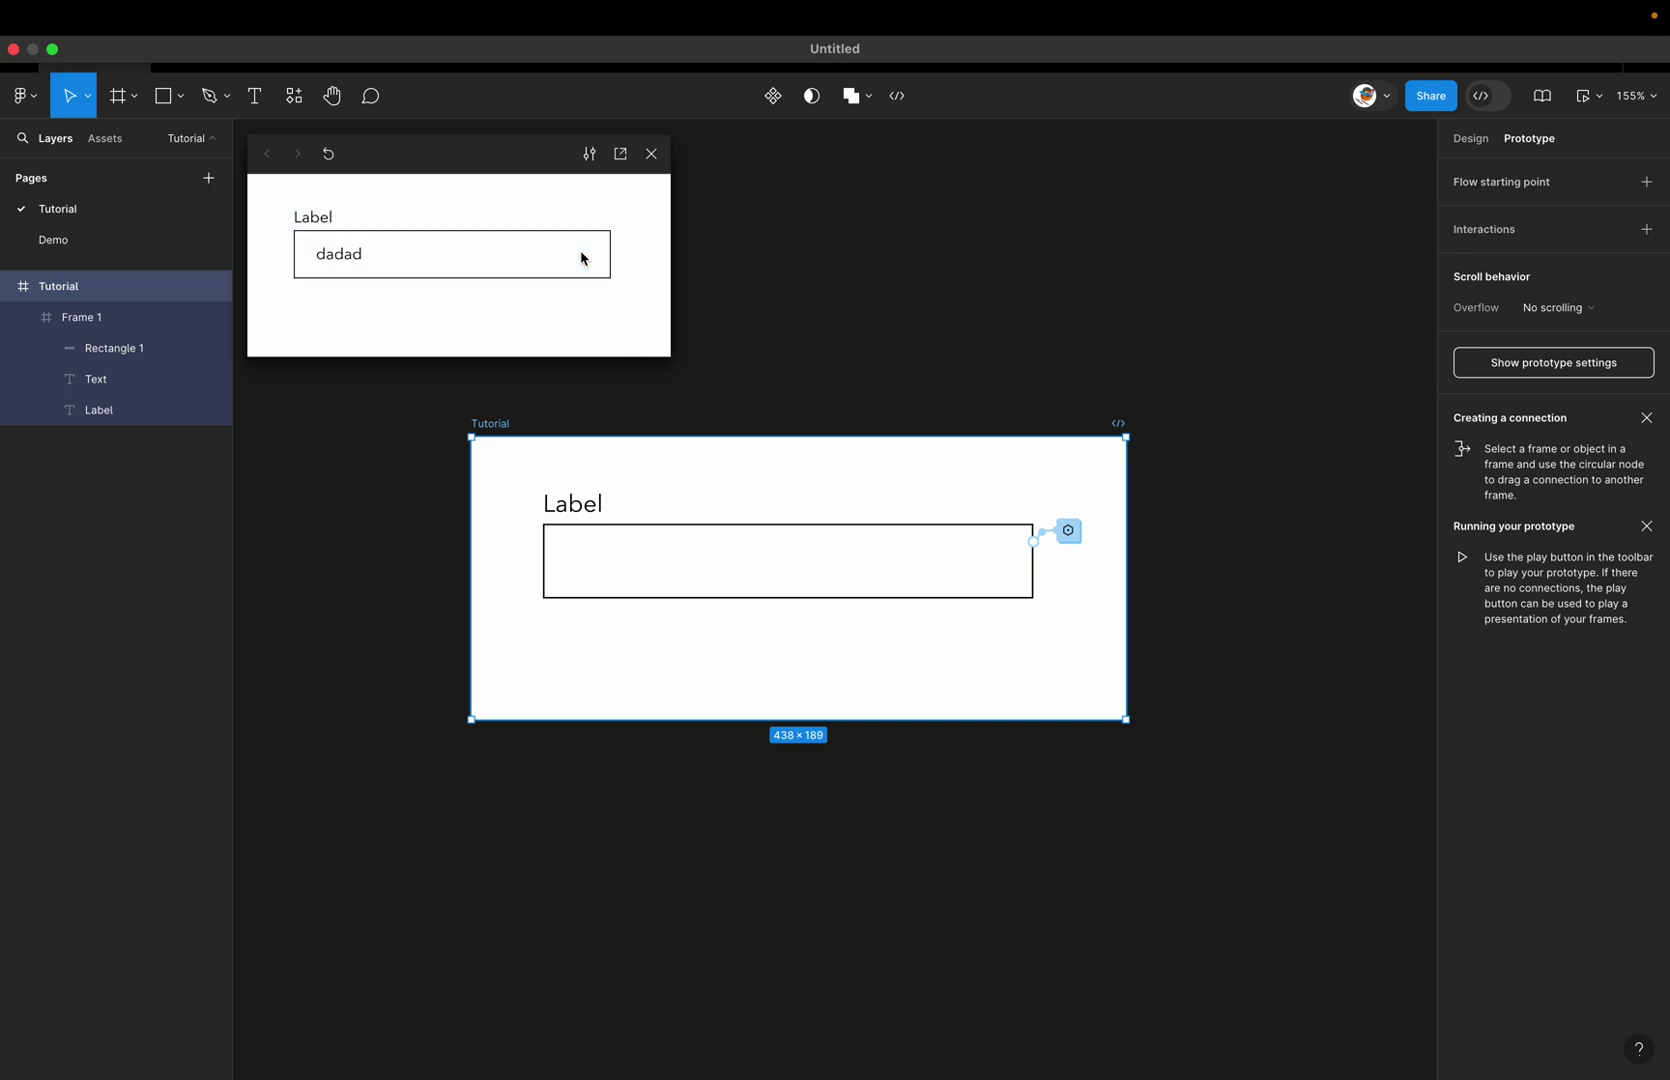
type("adadaada")
key("super+a")
key("BackSpace")
type("ddddccc")
key("BackSpace")
key("BackSpace")
type("ddcdcdcd")
key("super+BackSpace")
left_click(651, 153)
left_click(707, 281)
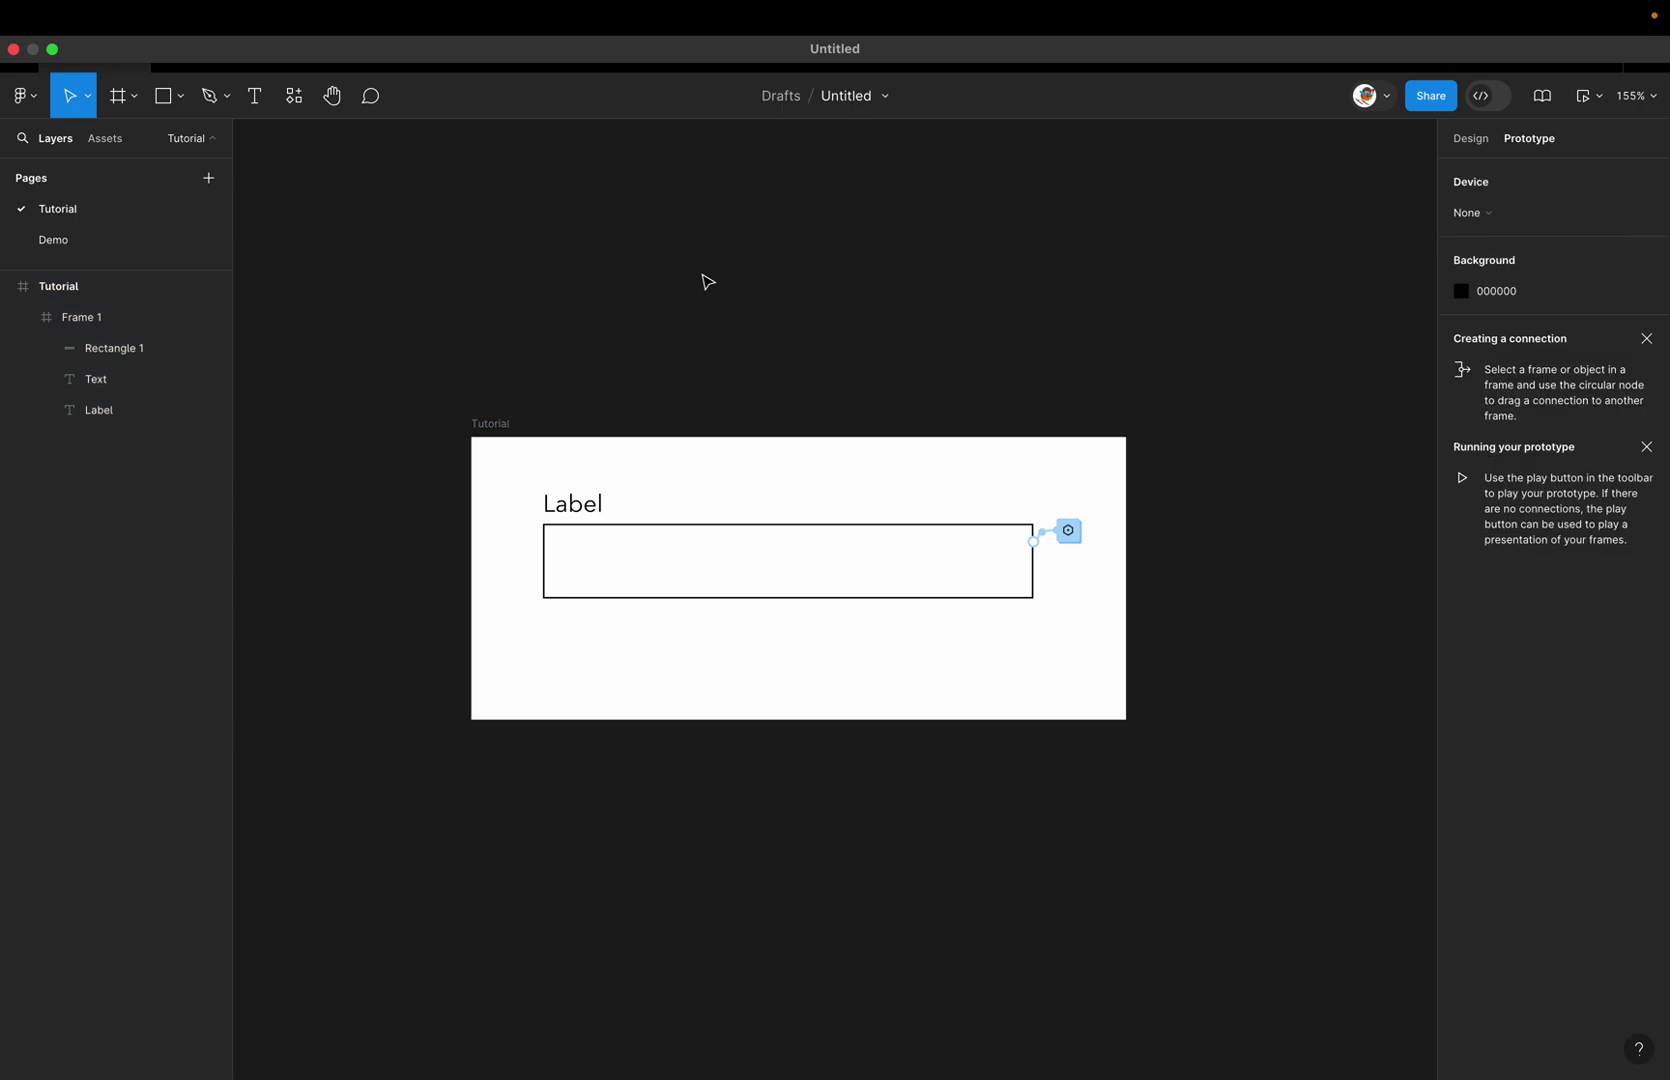
Step: Change Frame 1's Key (D) interaction to Key (⇧D), appending uppercase "D" to Field text
left_click(865, 574)
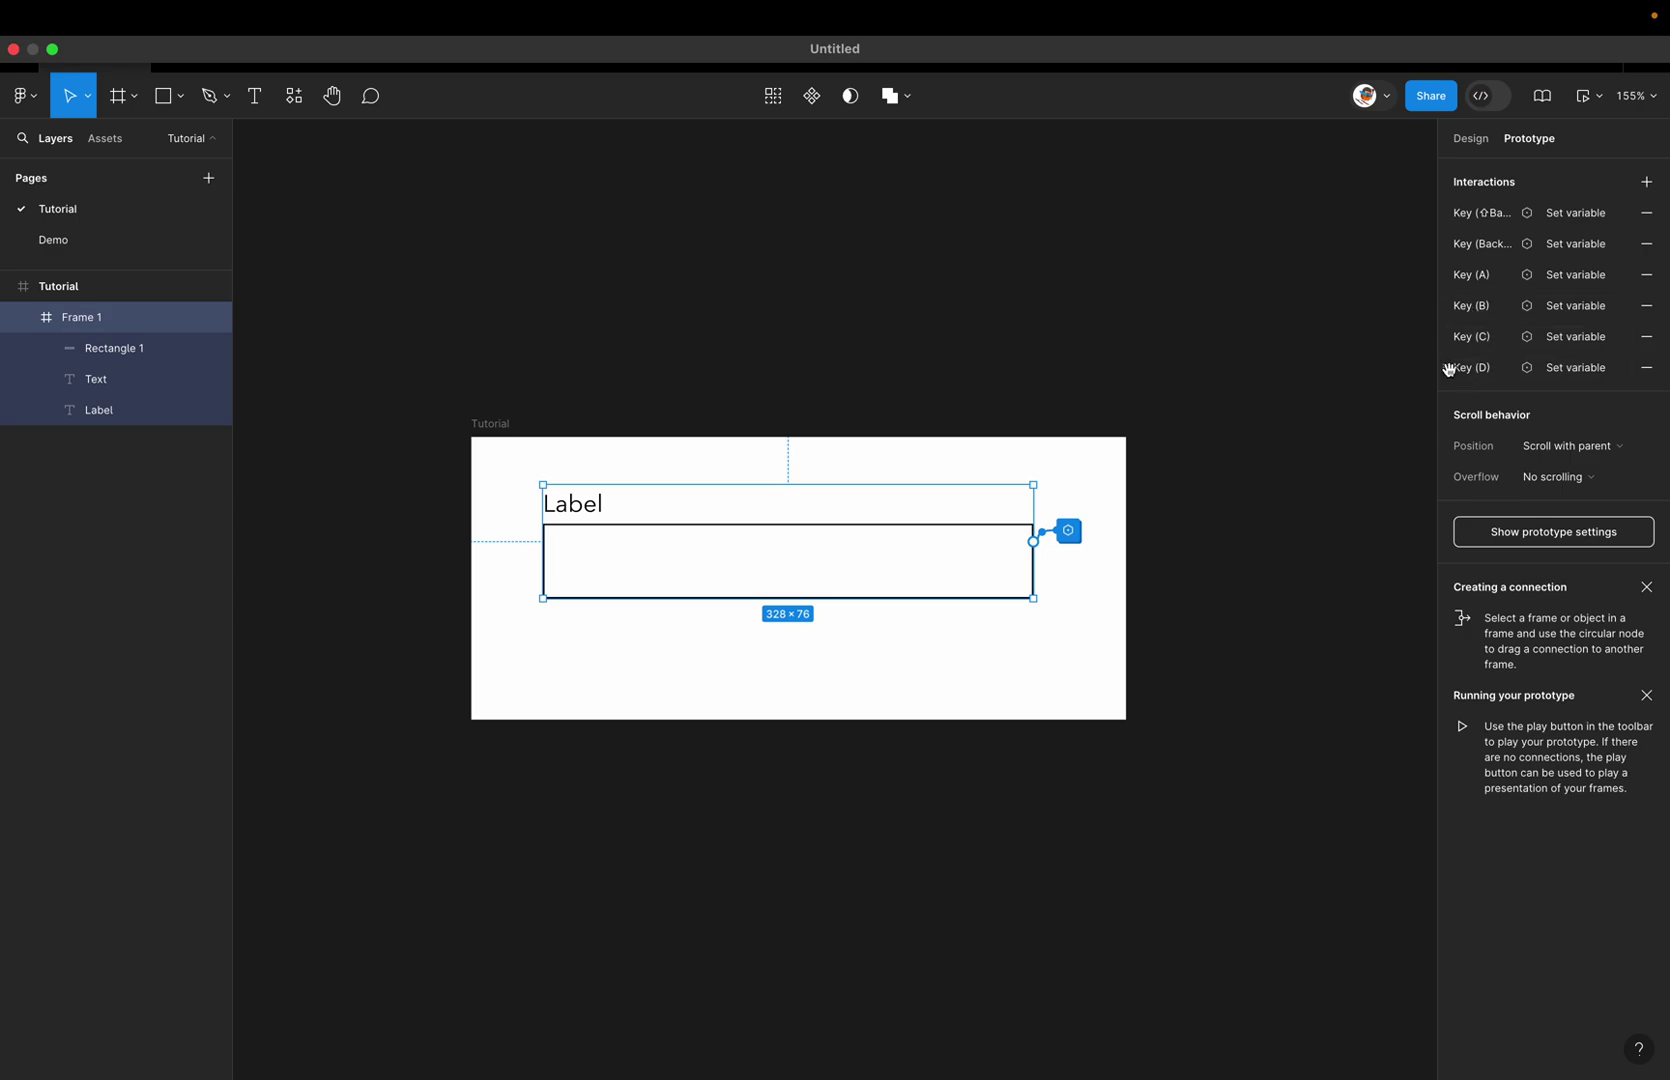
left_click(1452, 368)
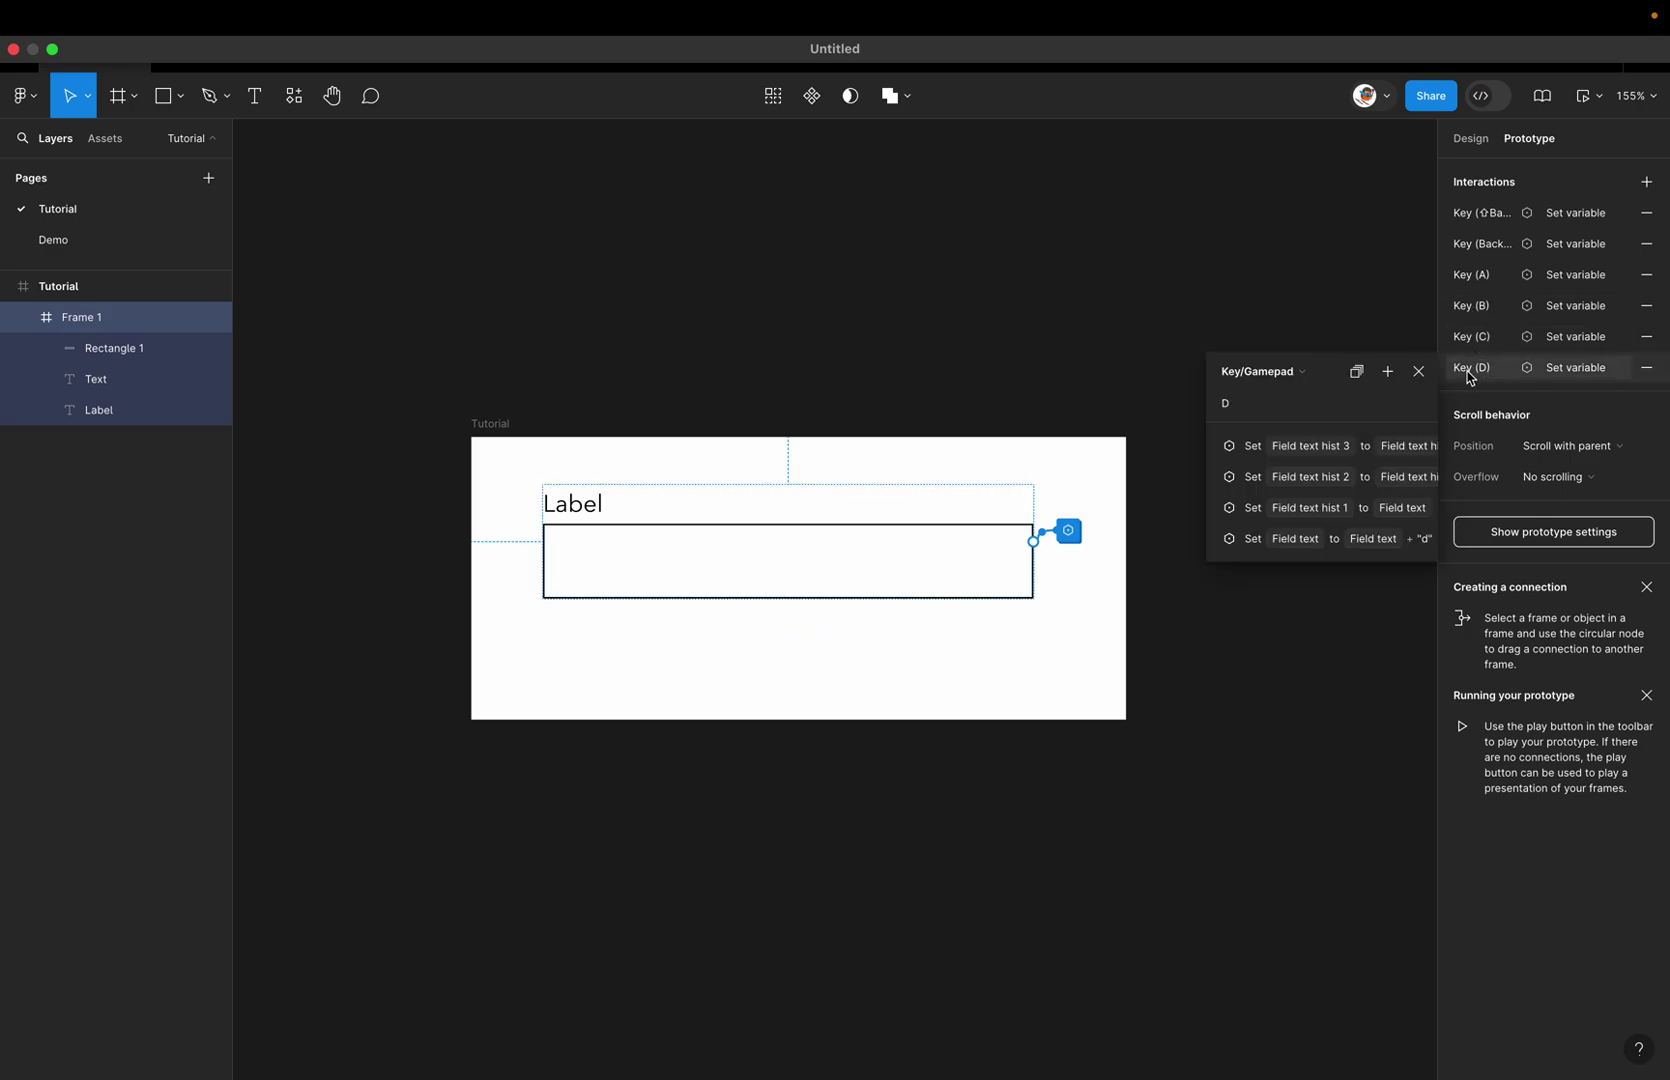
left_click(1244, 410)
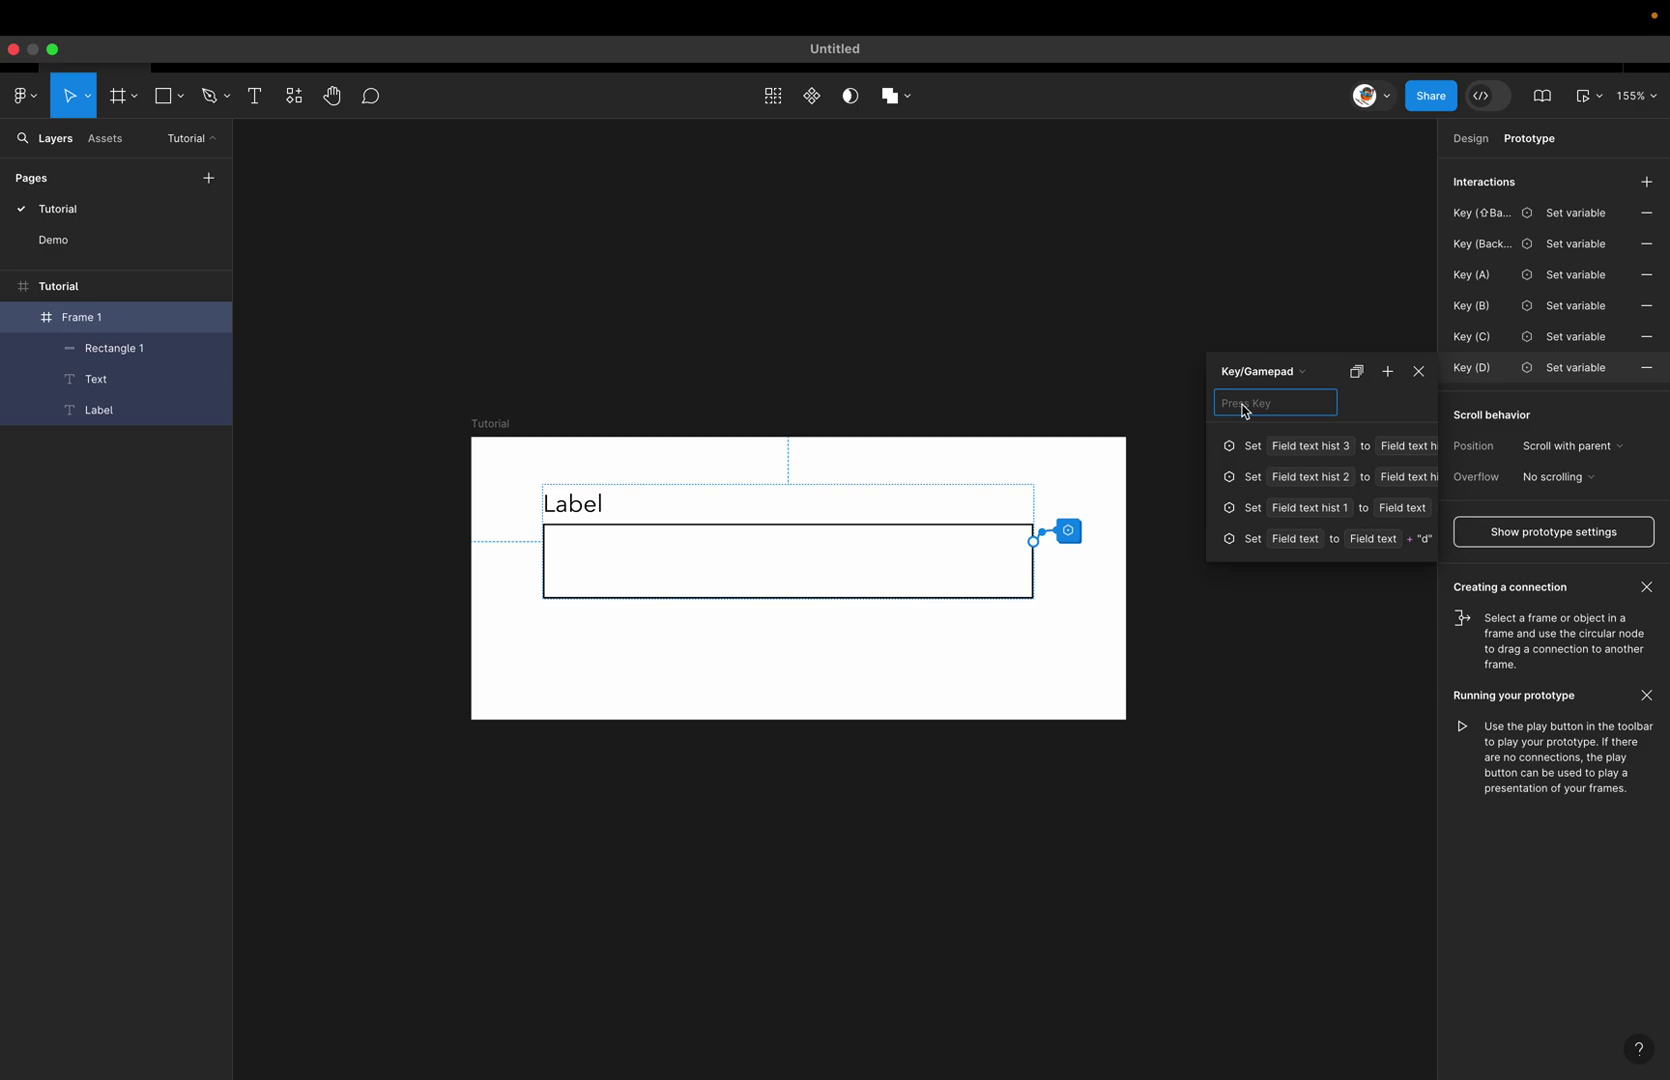
key("shift+d")
left_click(1420, 539)
key("super+z")
left_click(1218, 540)
left_click(1345, 604)
type("D")
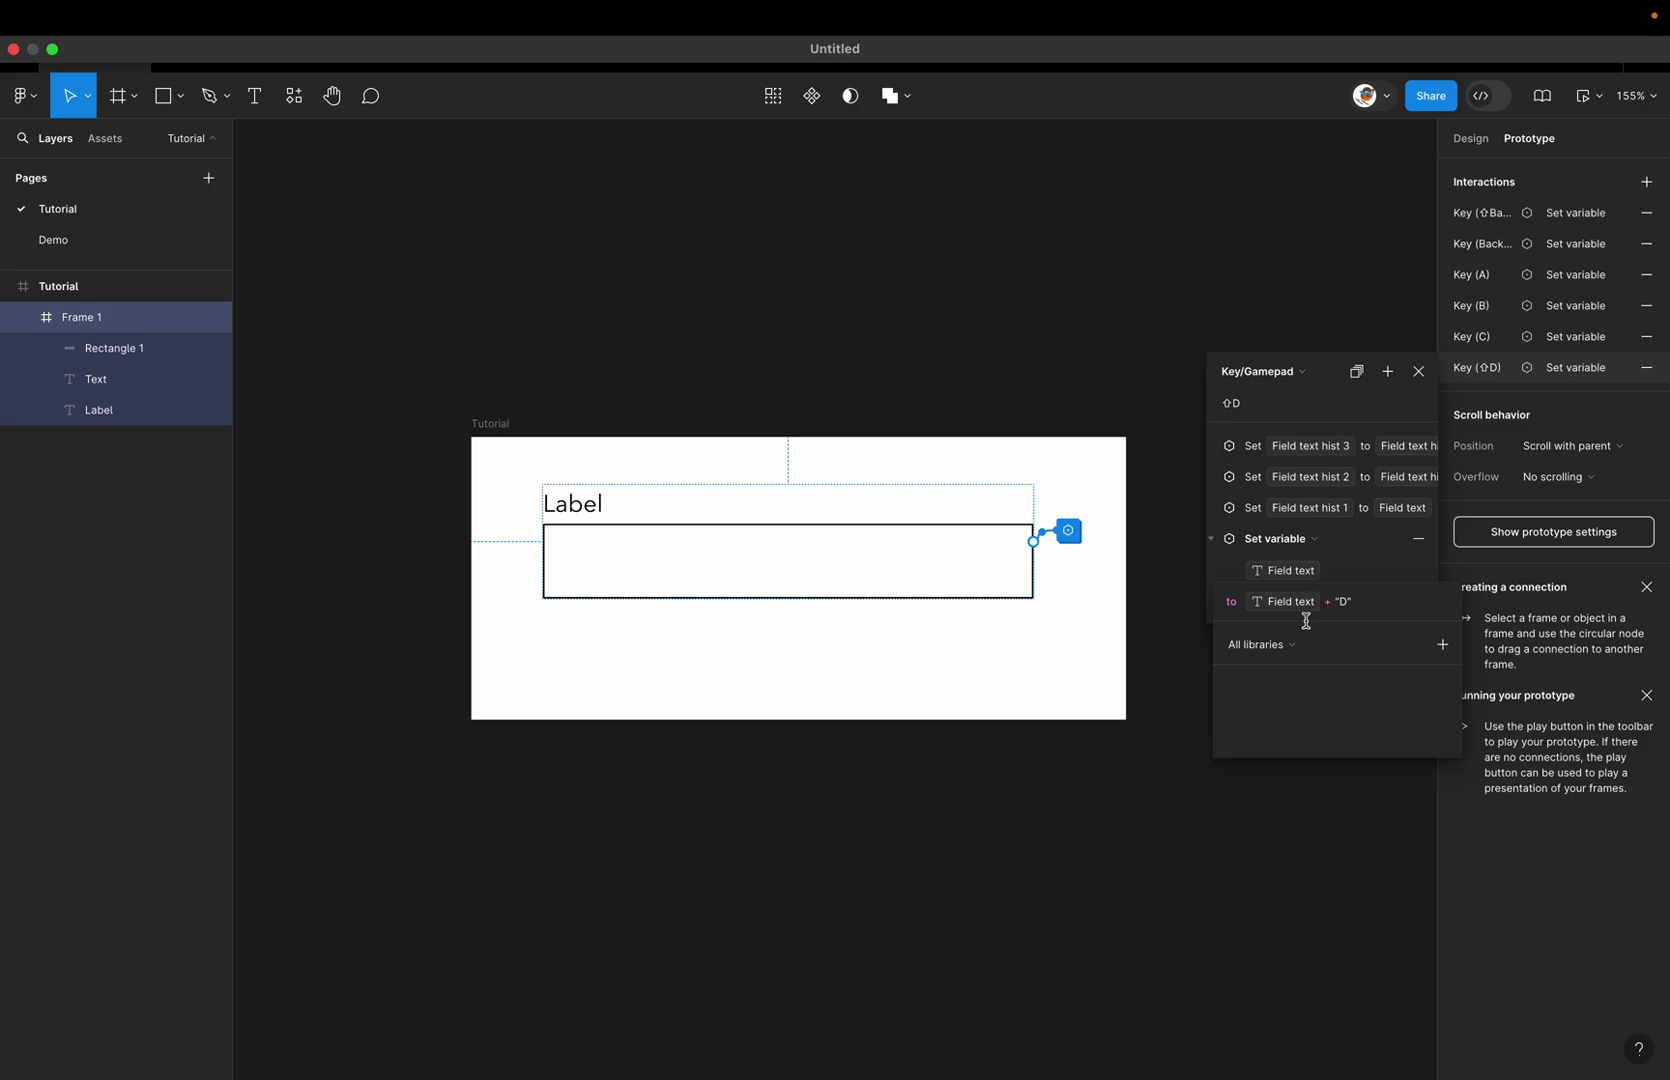
left_click(1421, 378)
left_click(1421, 374)
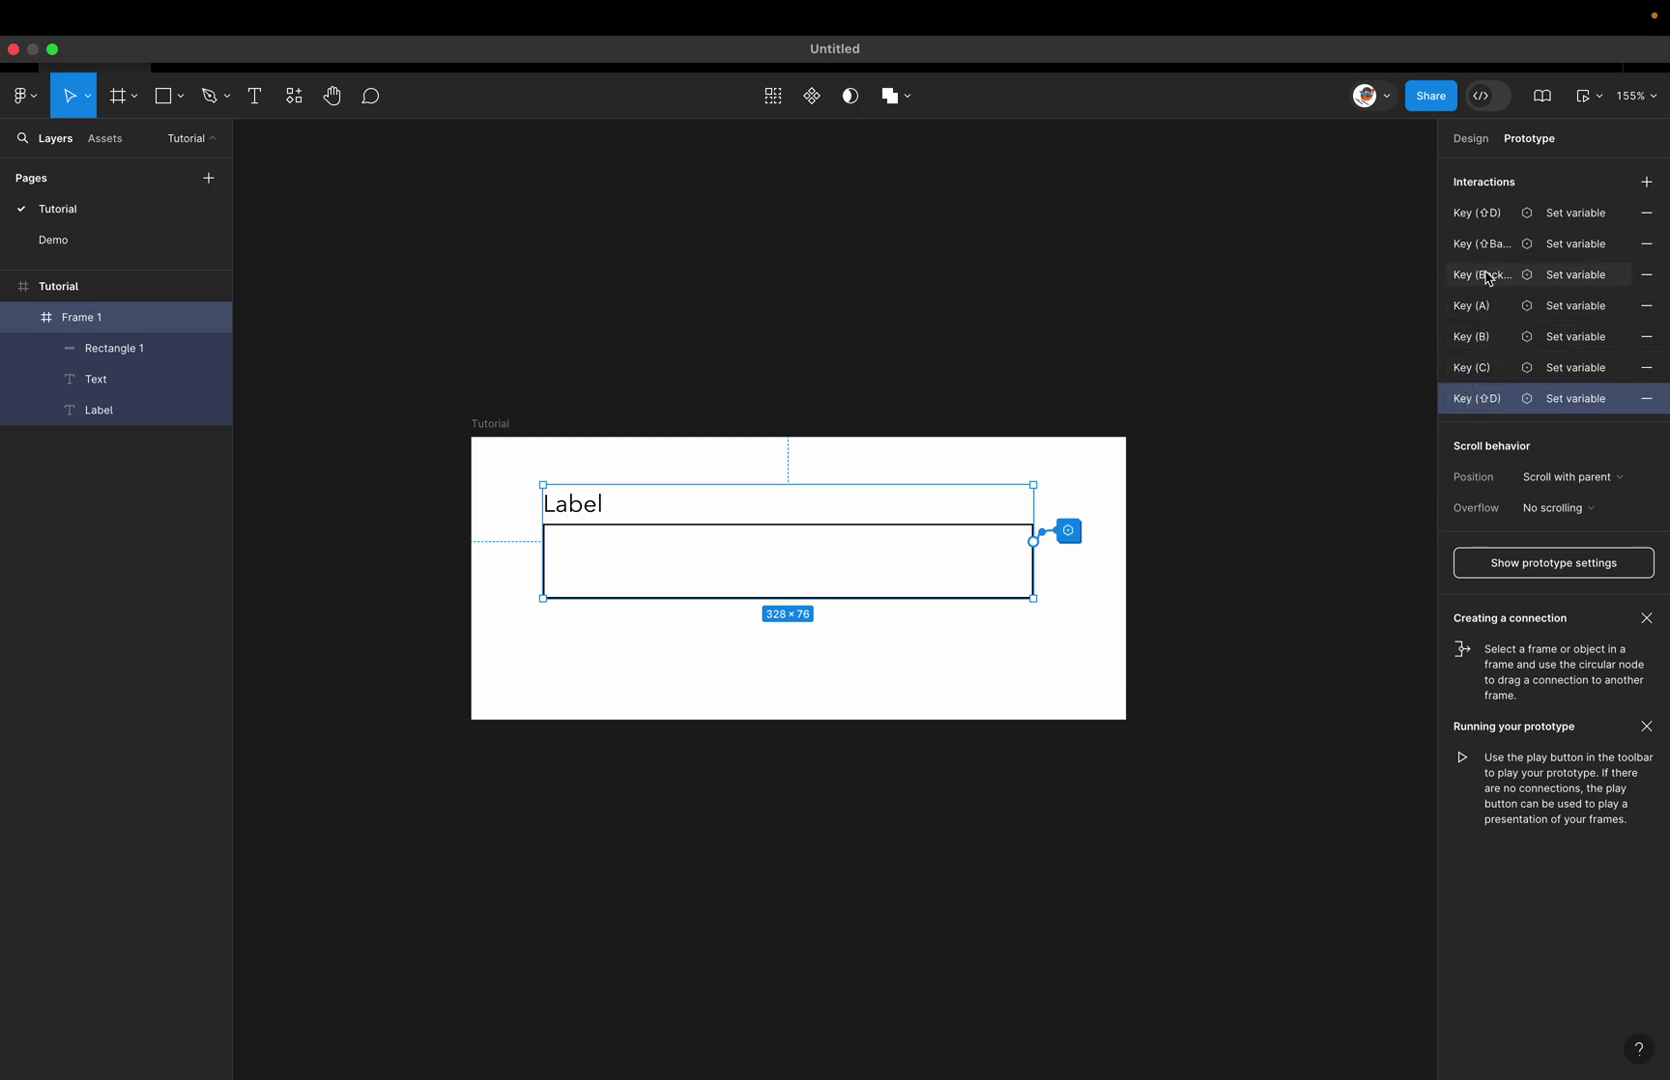
Step: Set the duplicated interaction's trigger back to Key (D), appending lowercase "d" to Field text
left_click(1498, 214)
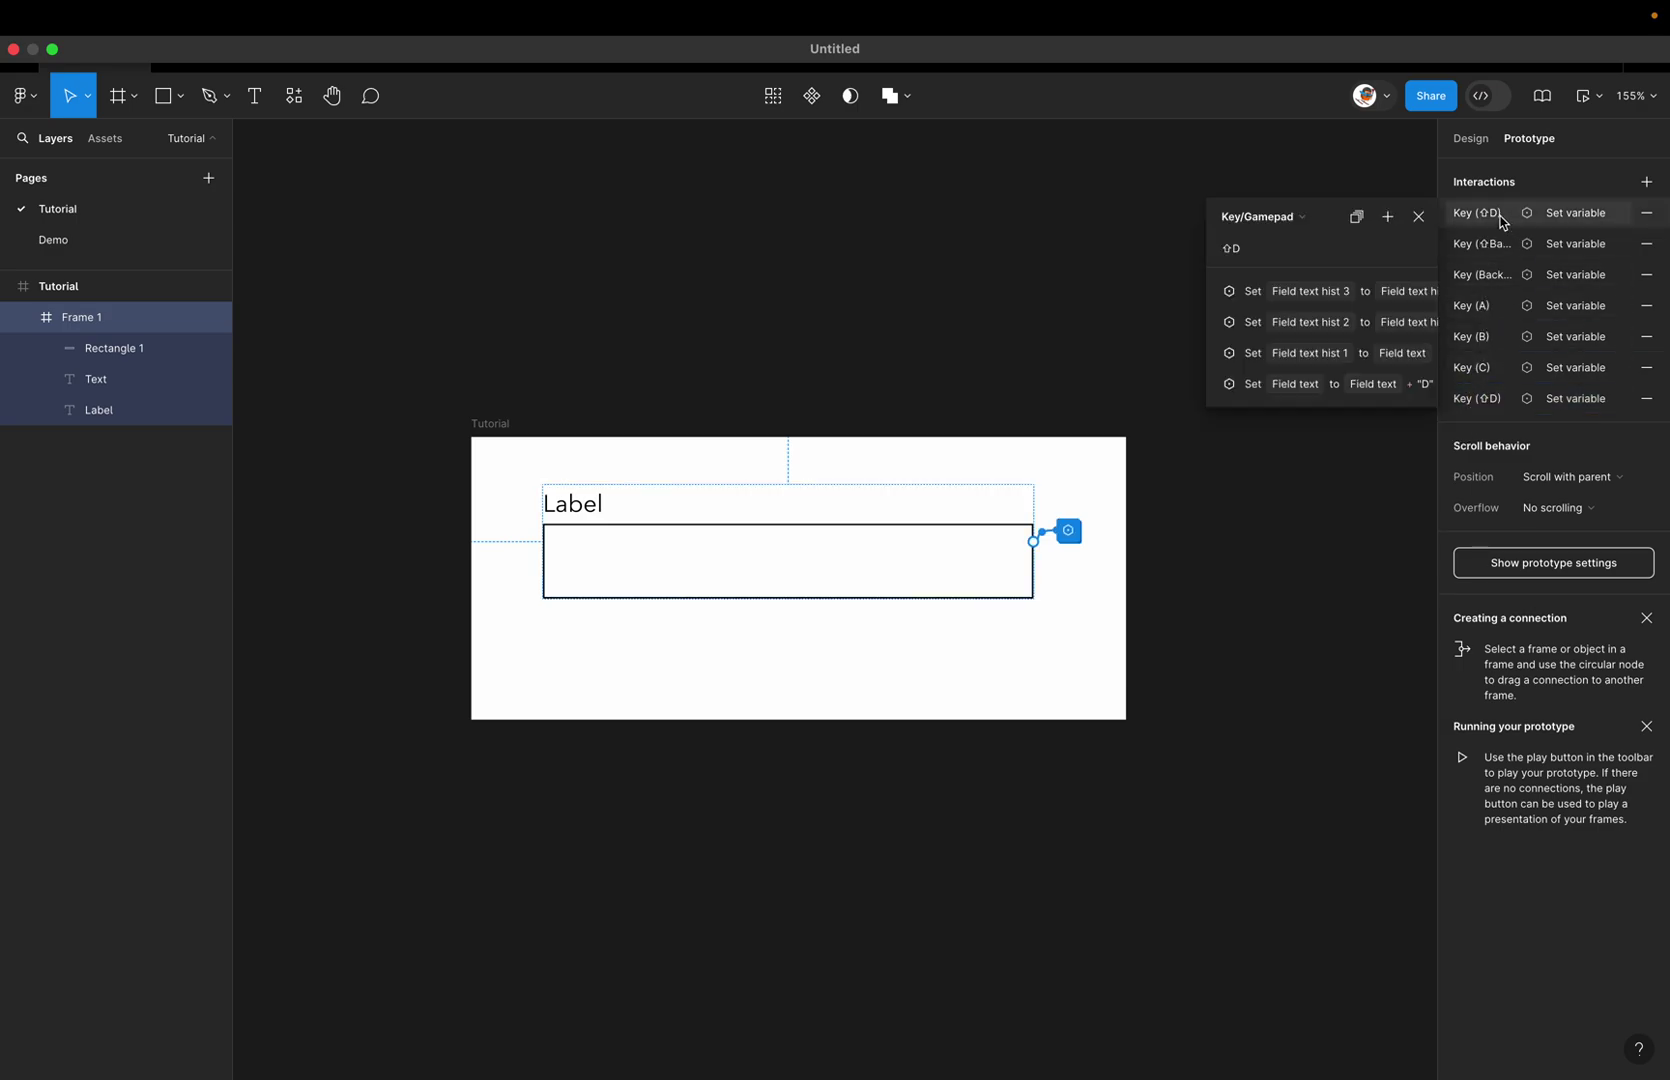
left_click(1288, 249)
key("d")
left_click(1210, 384)
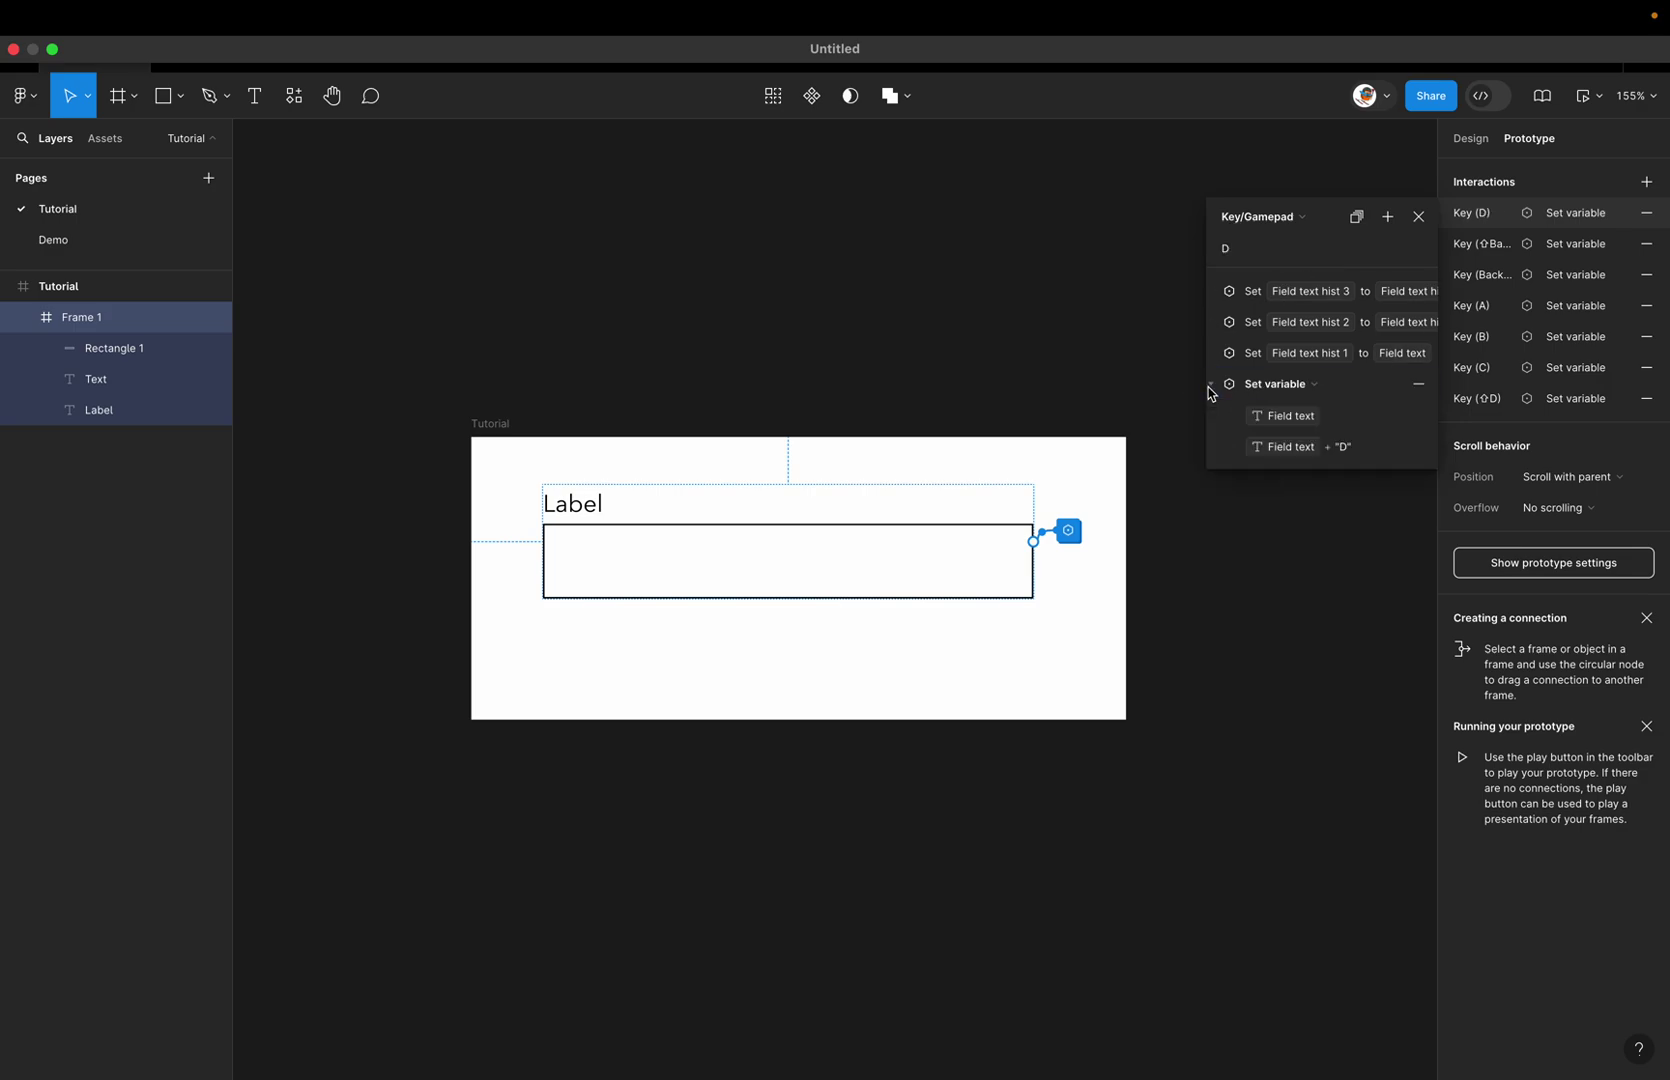
left_click(1344, 449)
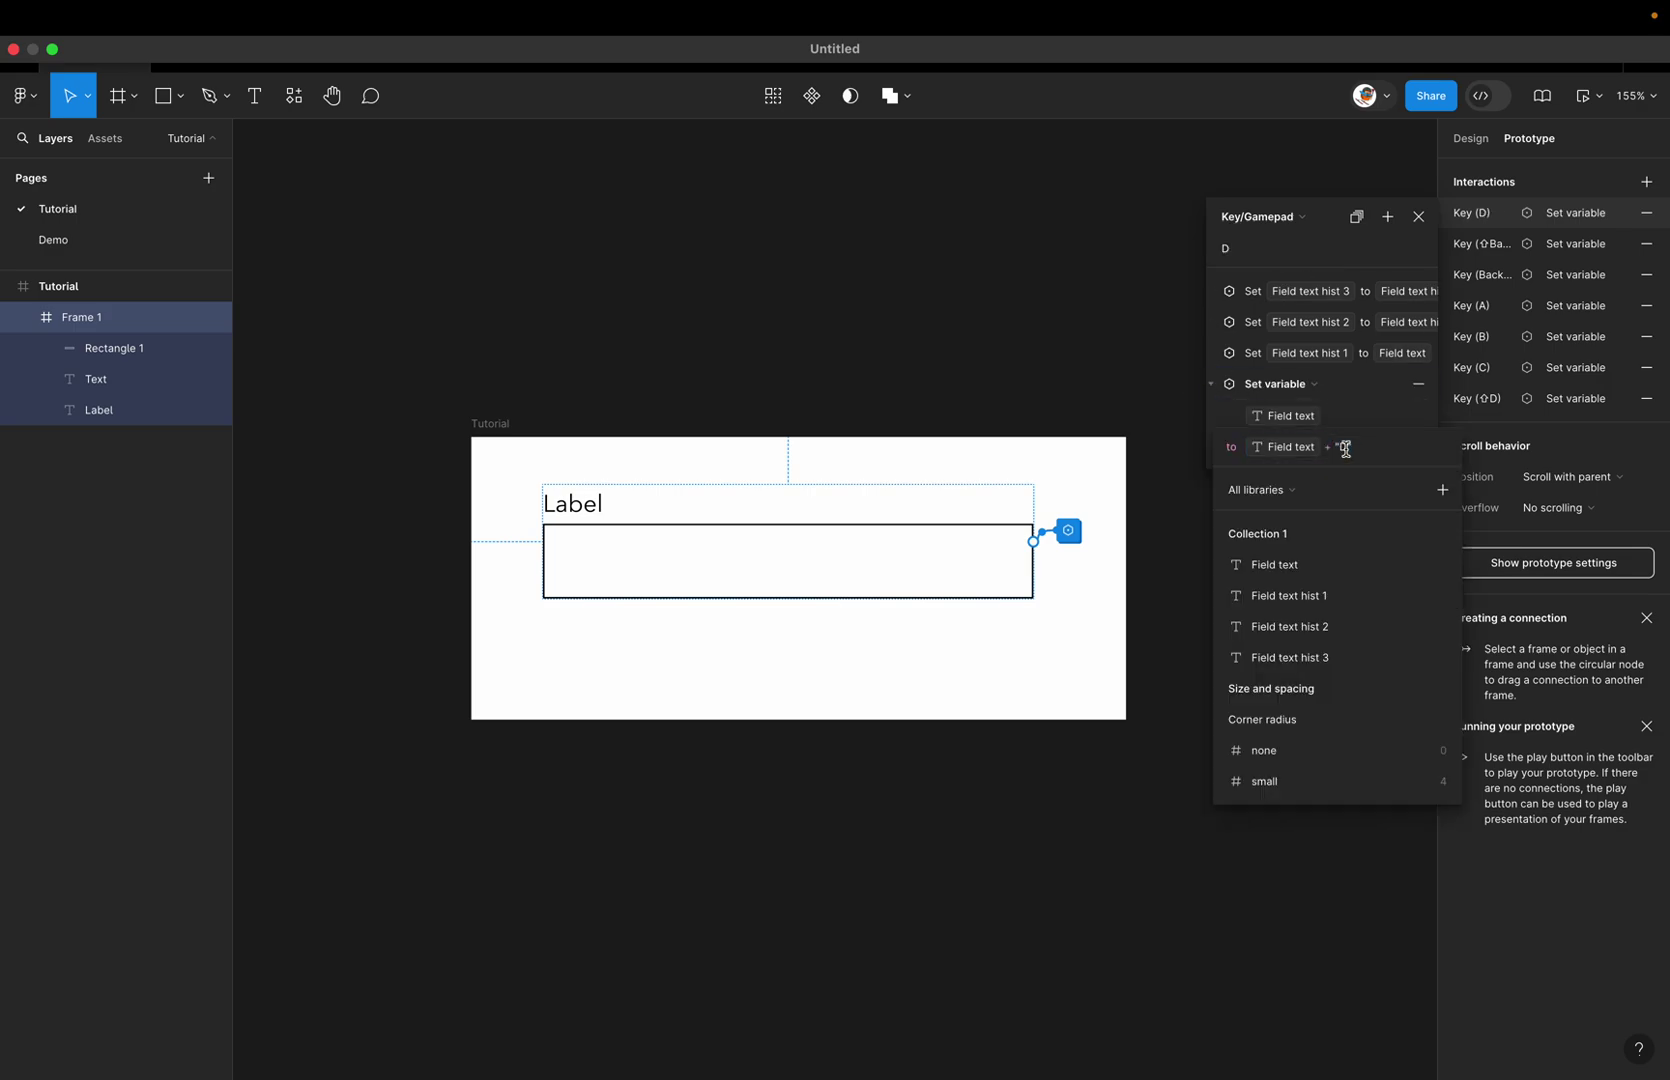
type("d")
key("Return")
left_click(1418, 216)
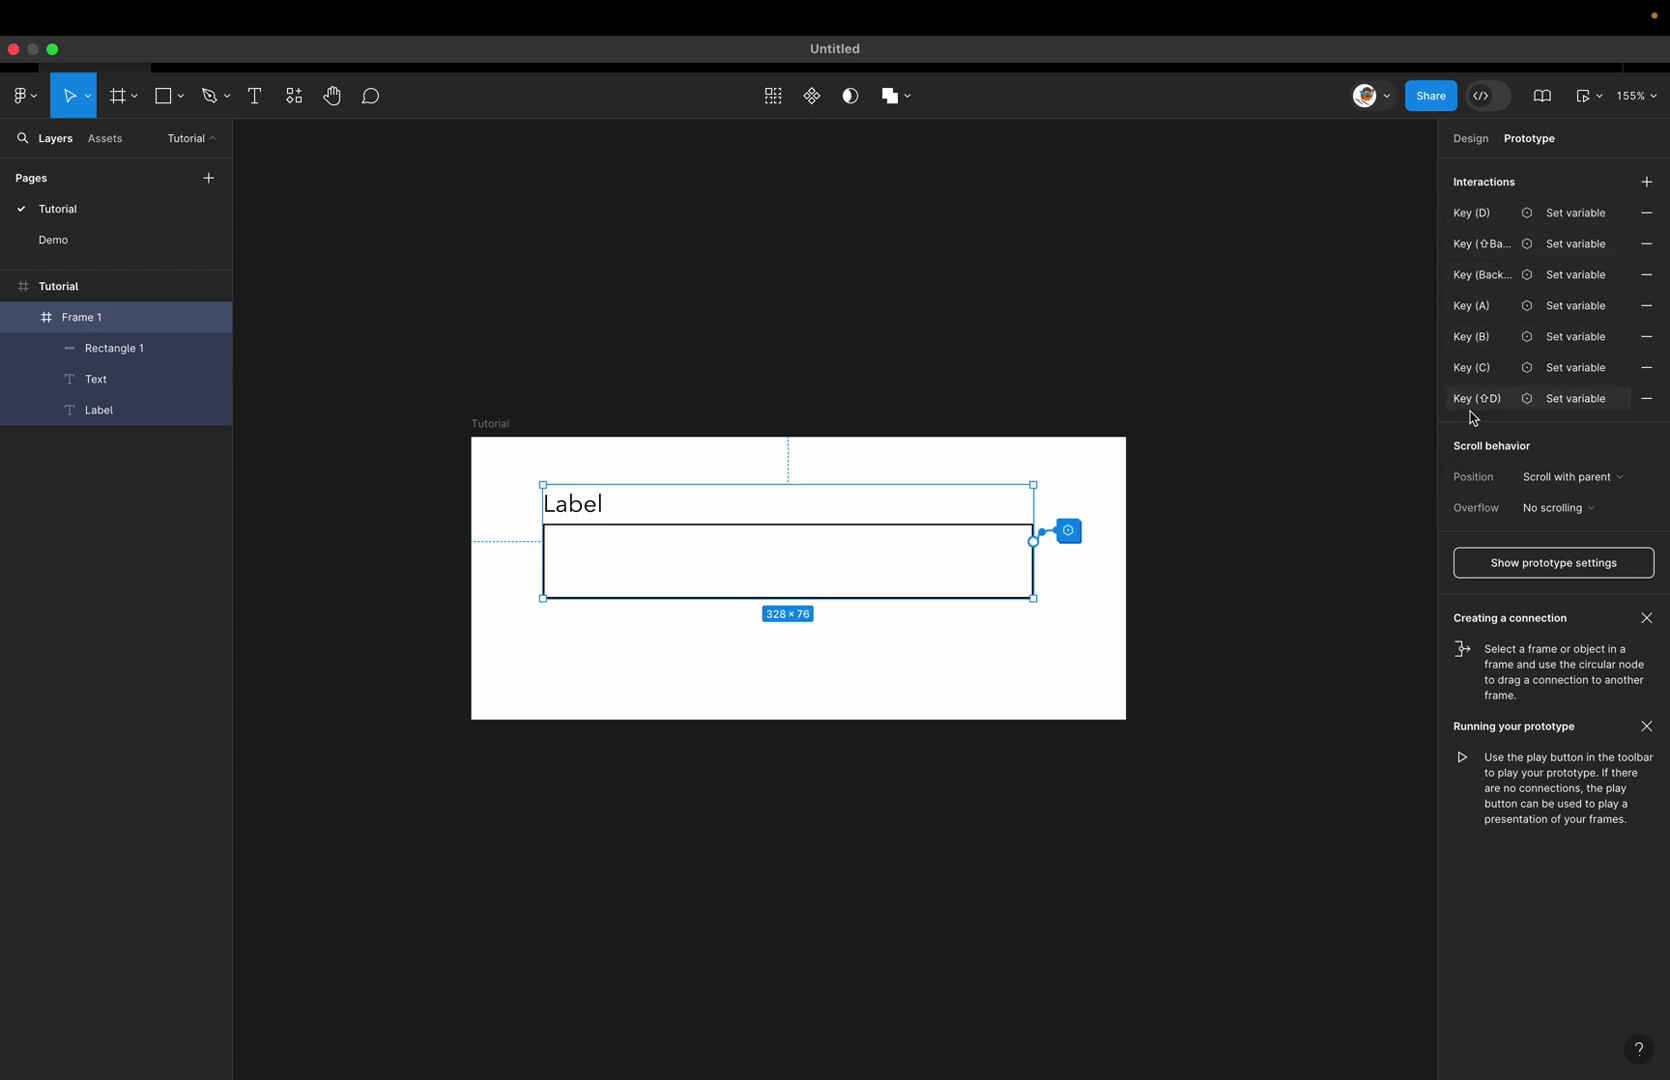
left_click(1340, 302)
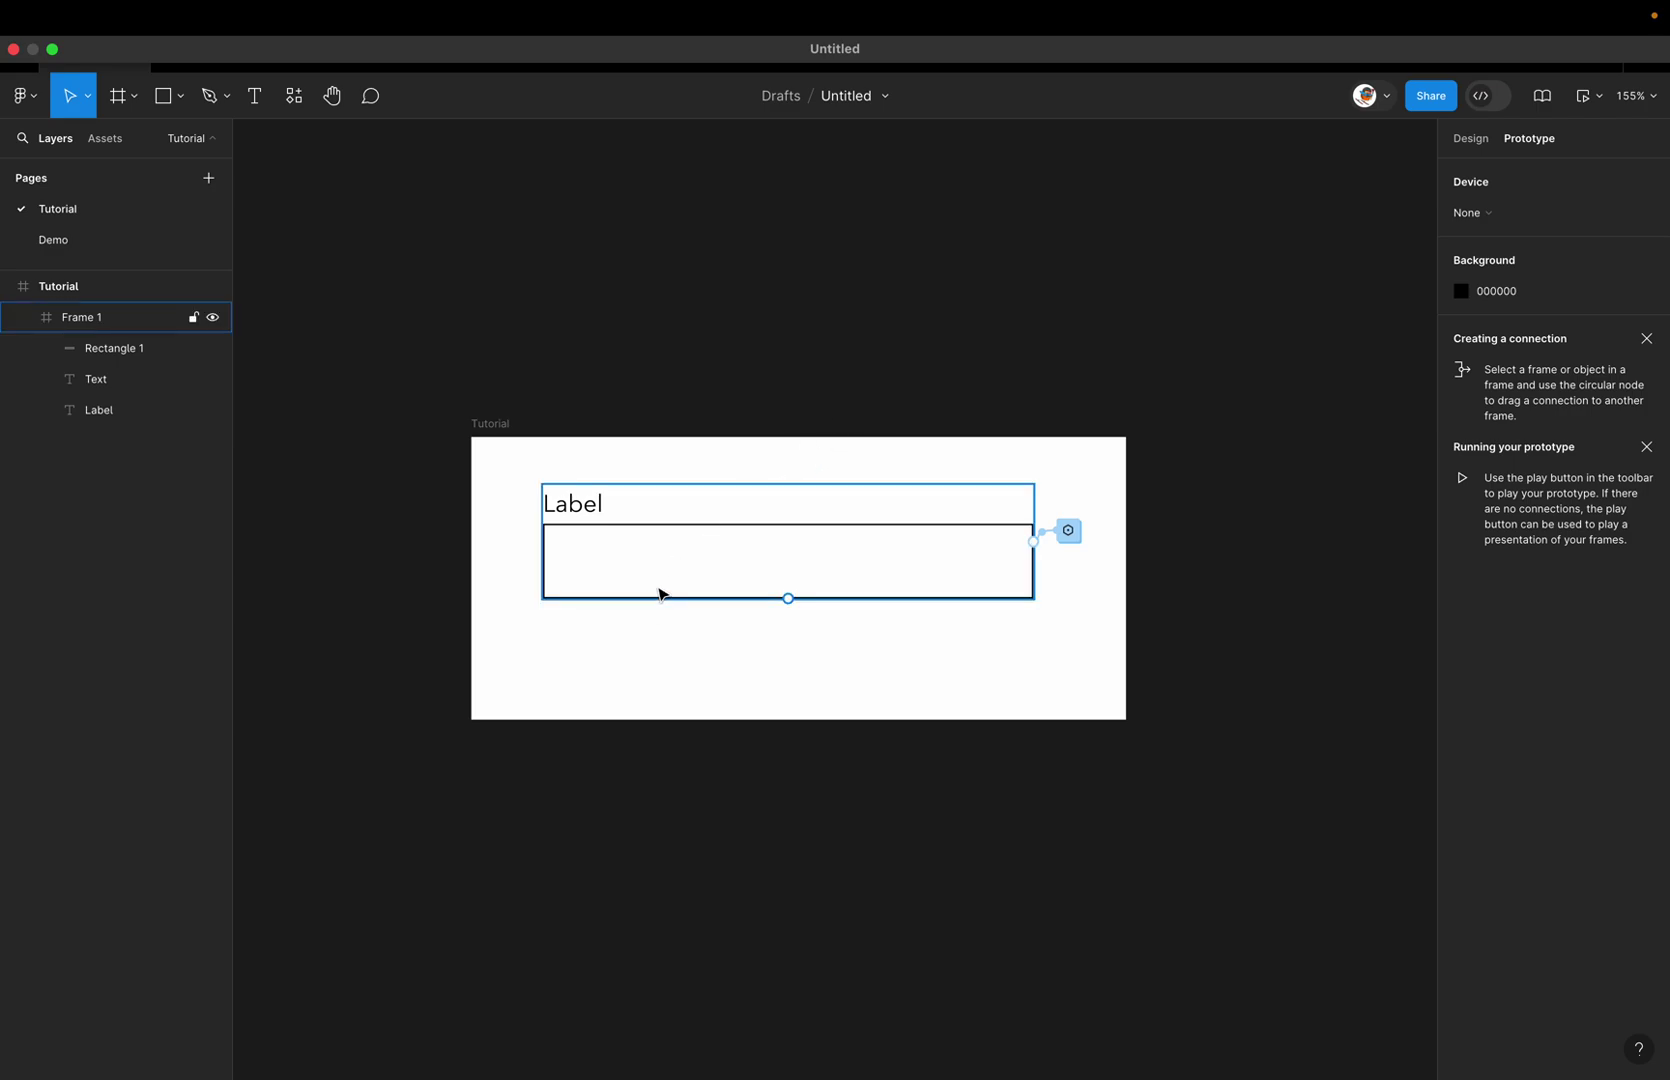
left_click(491, 432)
left_click(897, 346)
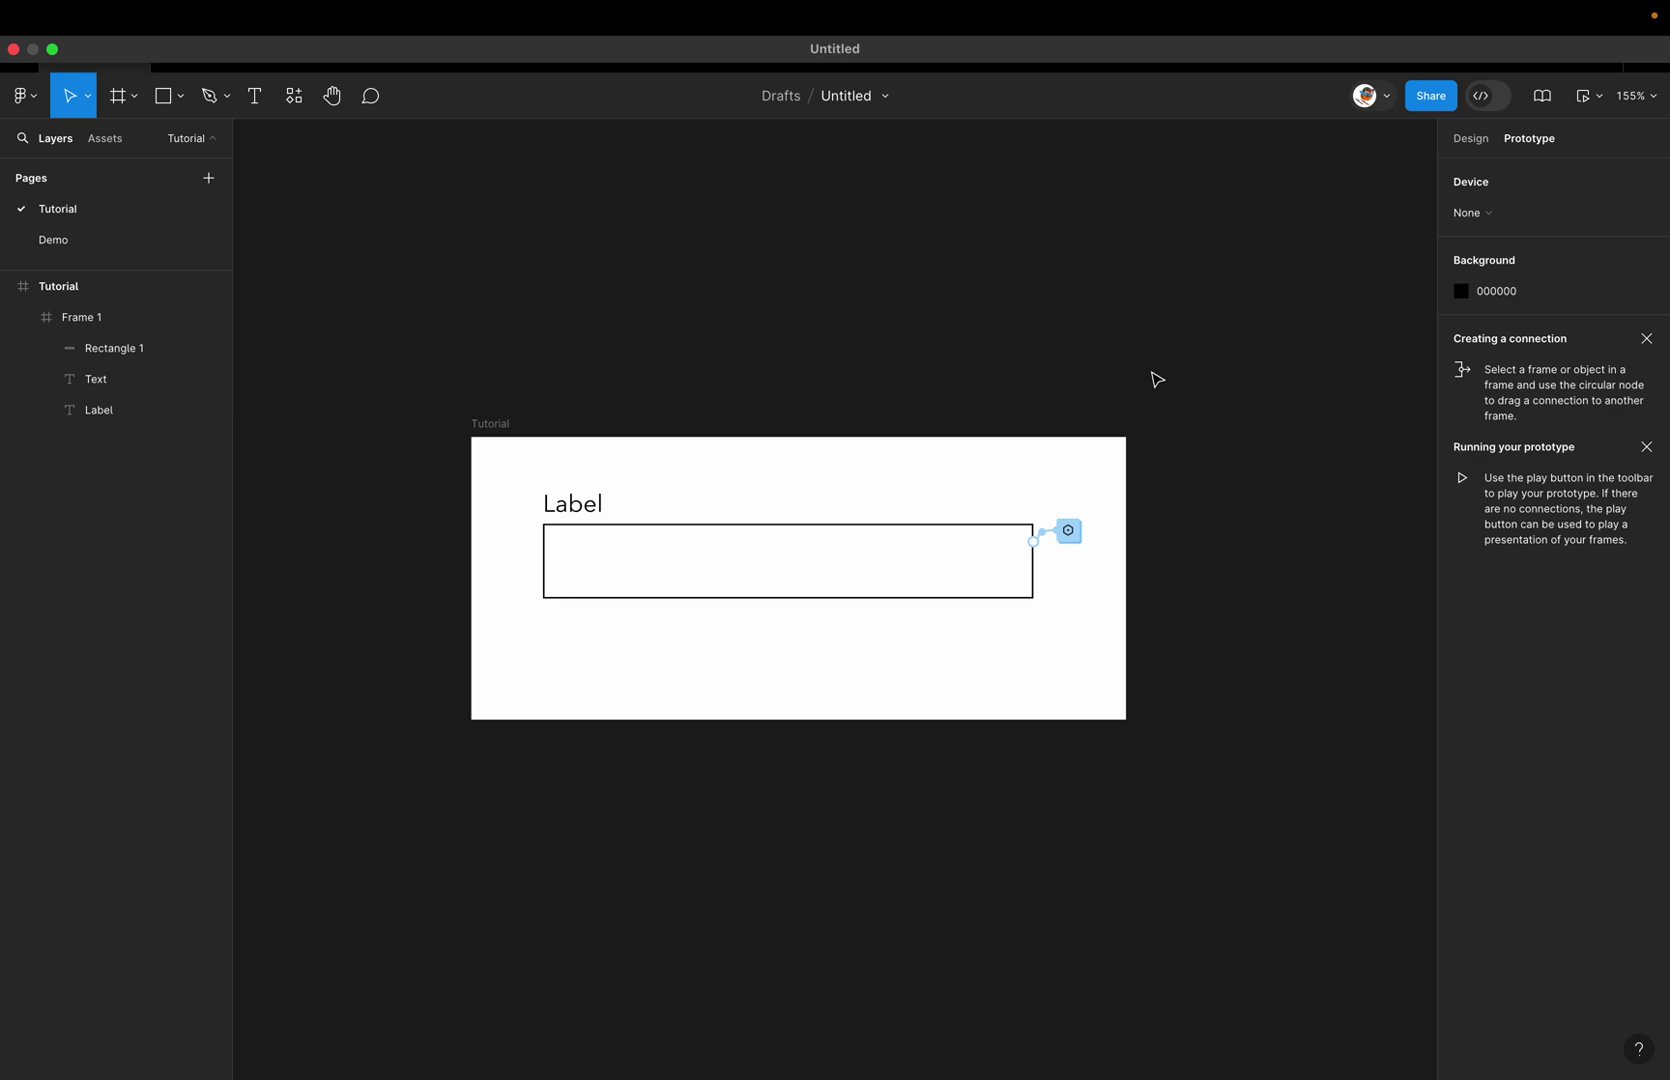
left_click(943, 585)
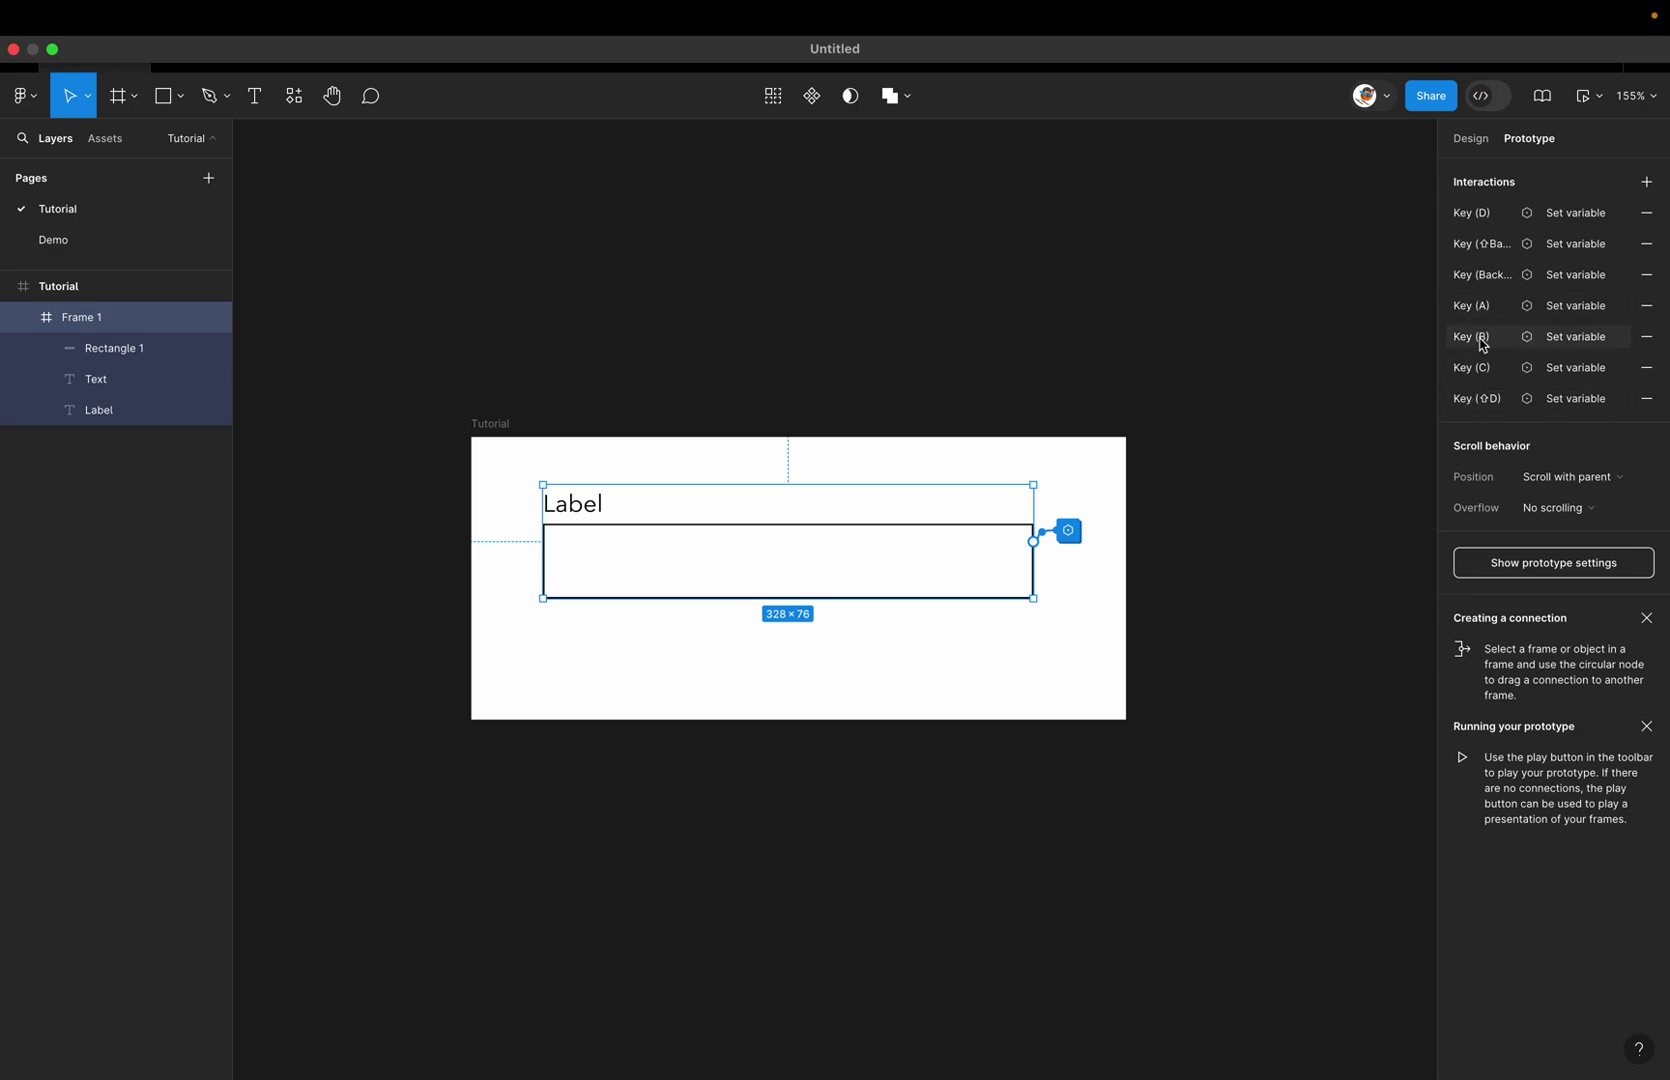
Step: Preview the textfield demo component on the Demo page
left_click(1070, 302)
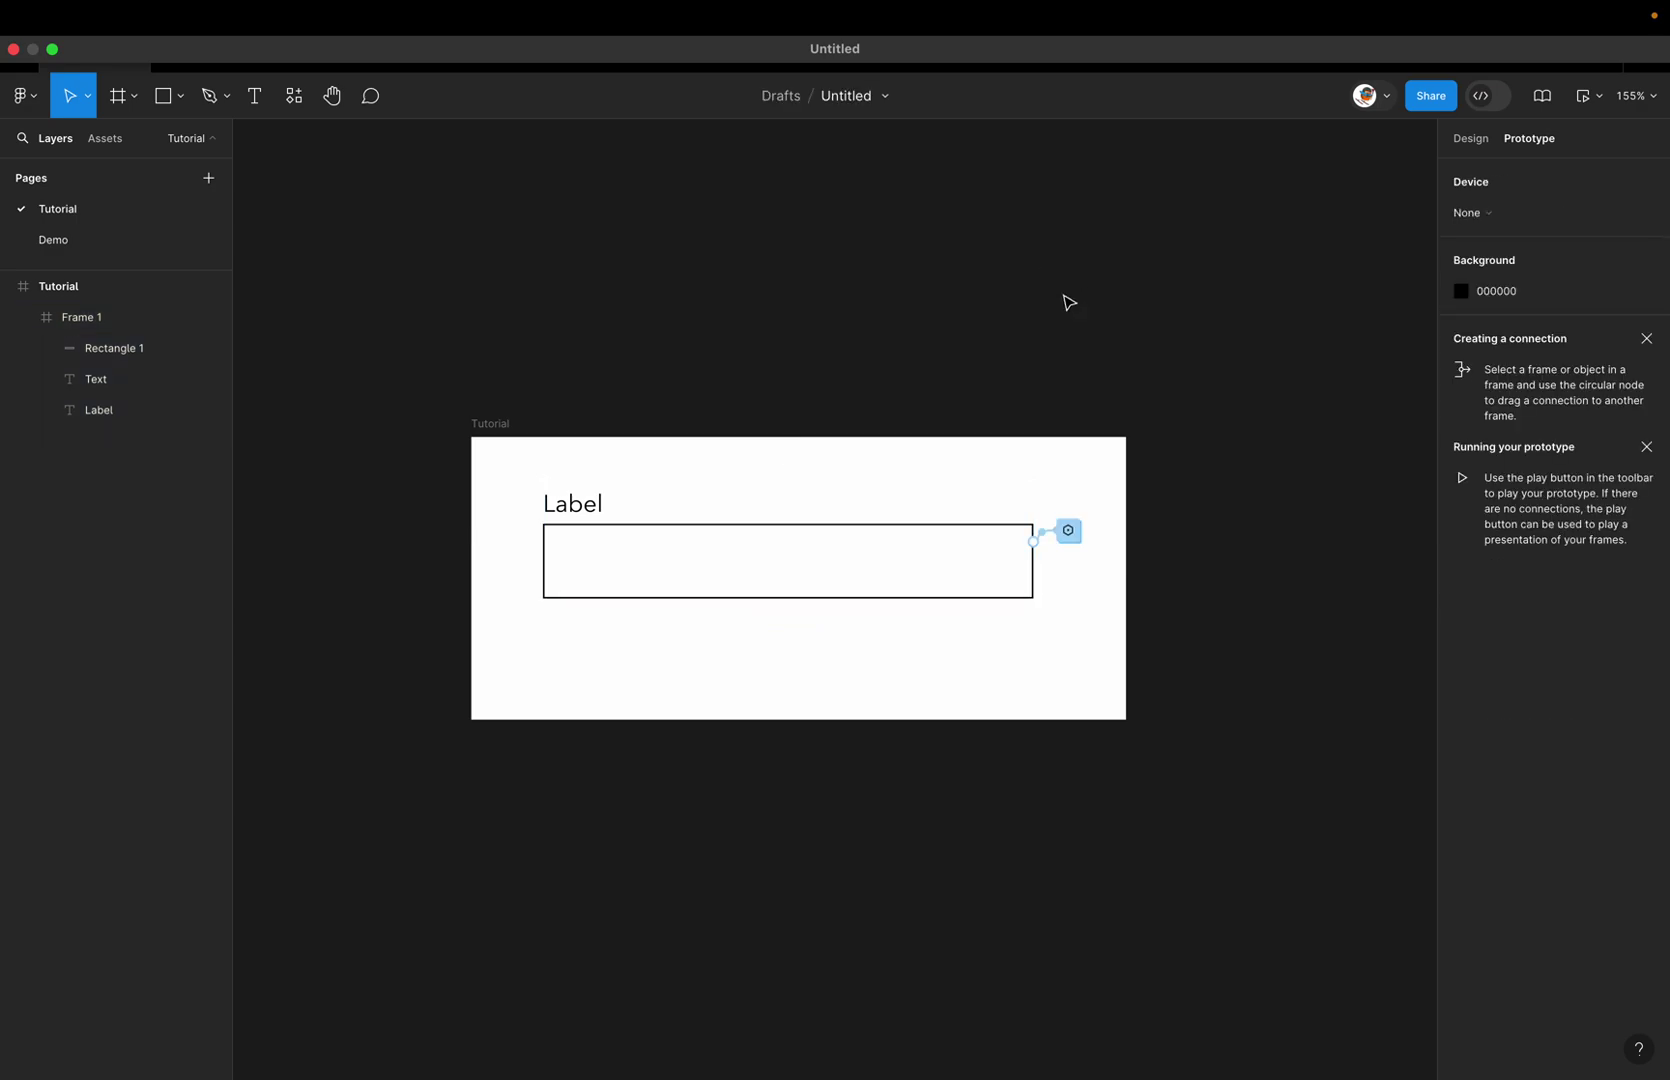
left_click(53, 246)
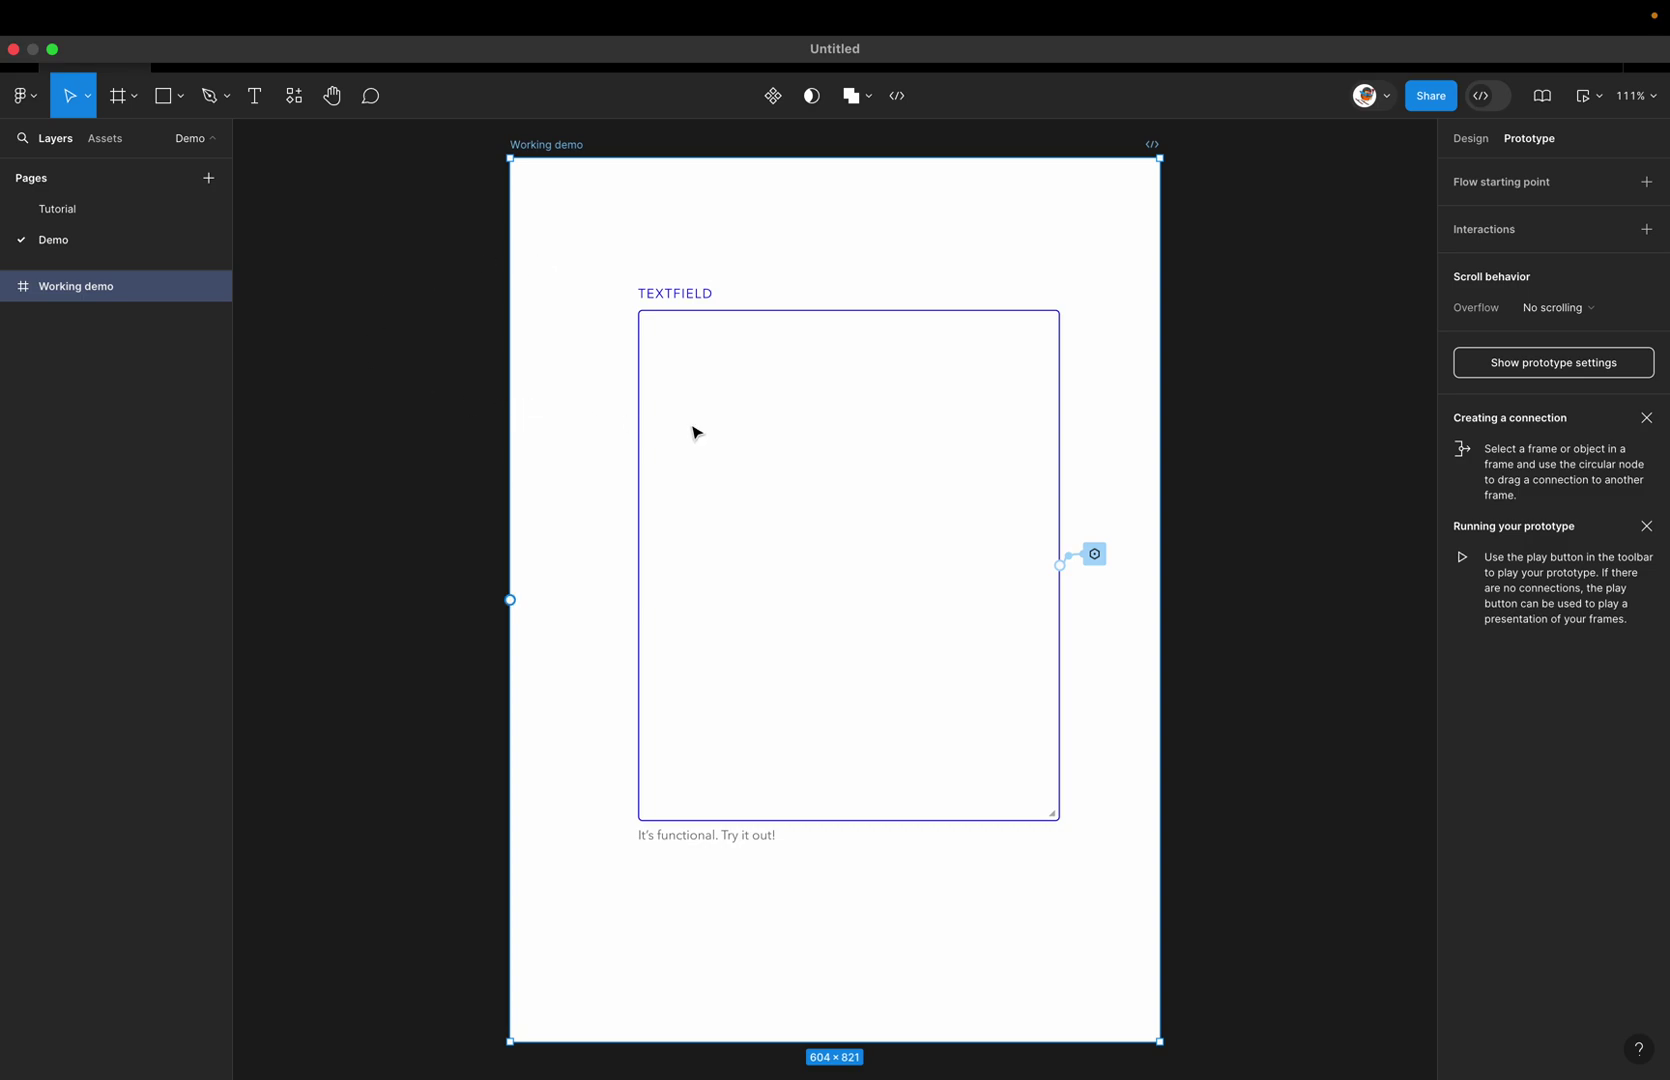
left_click(818, 457)
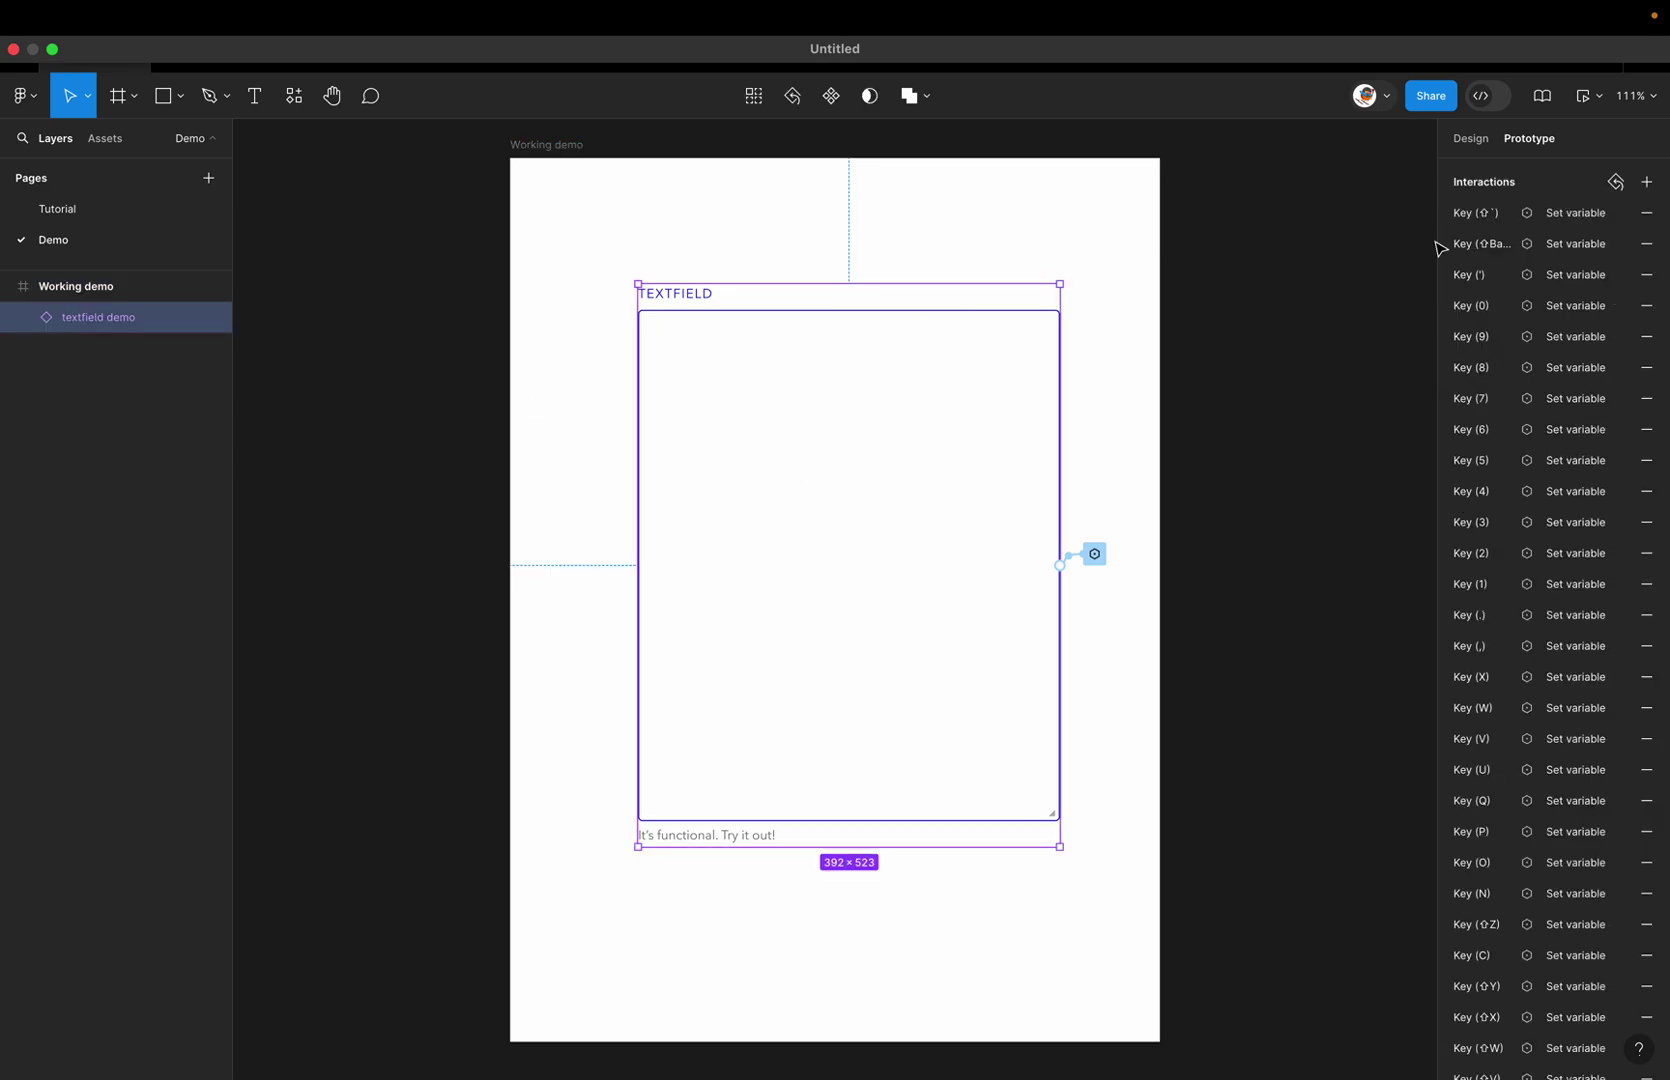
left_click(1598, 100)
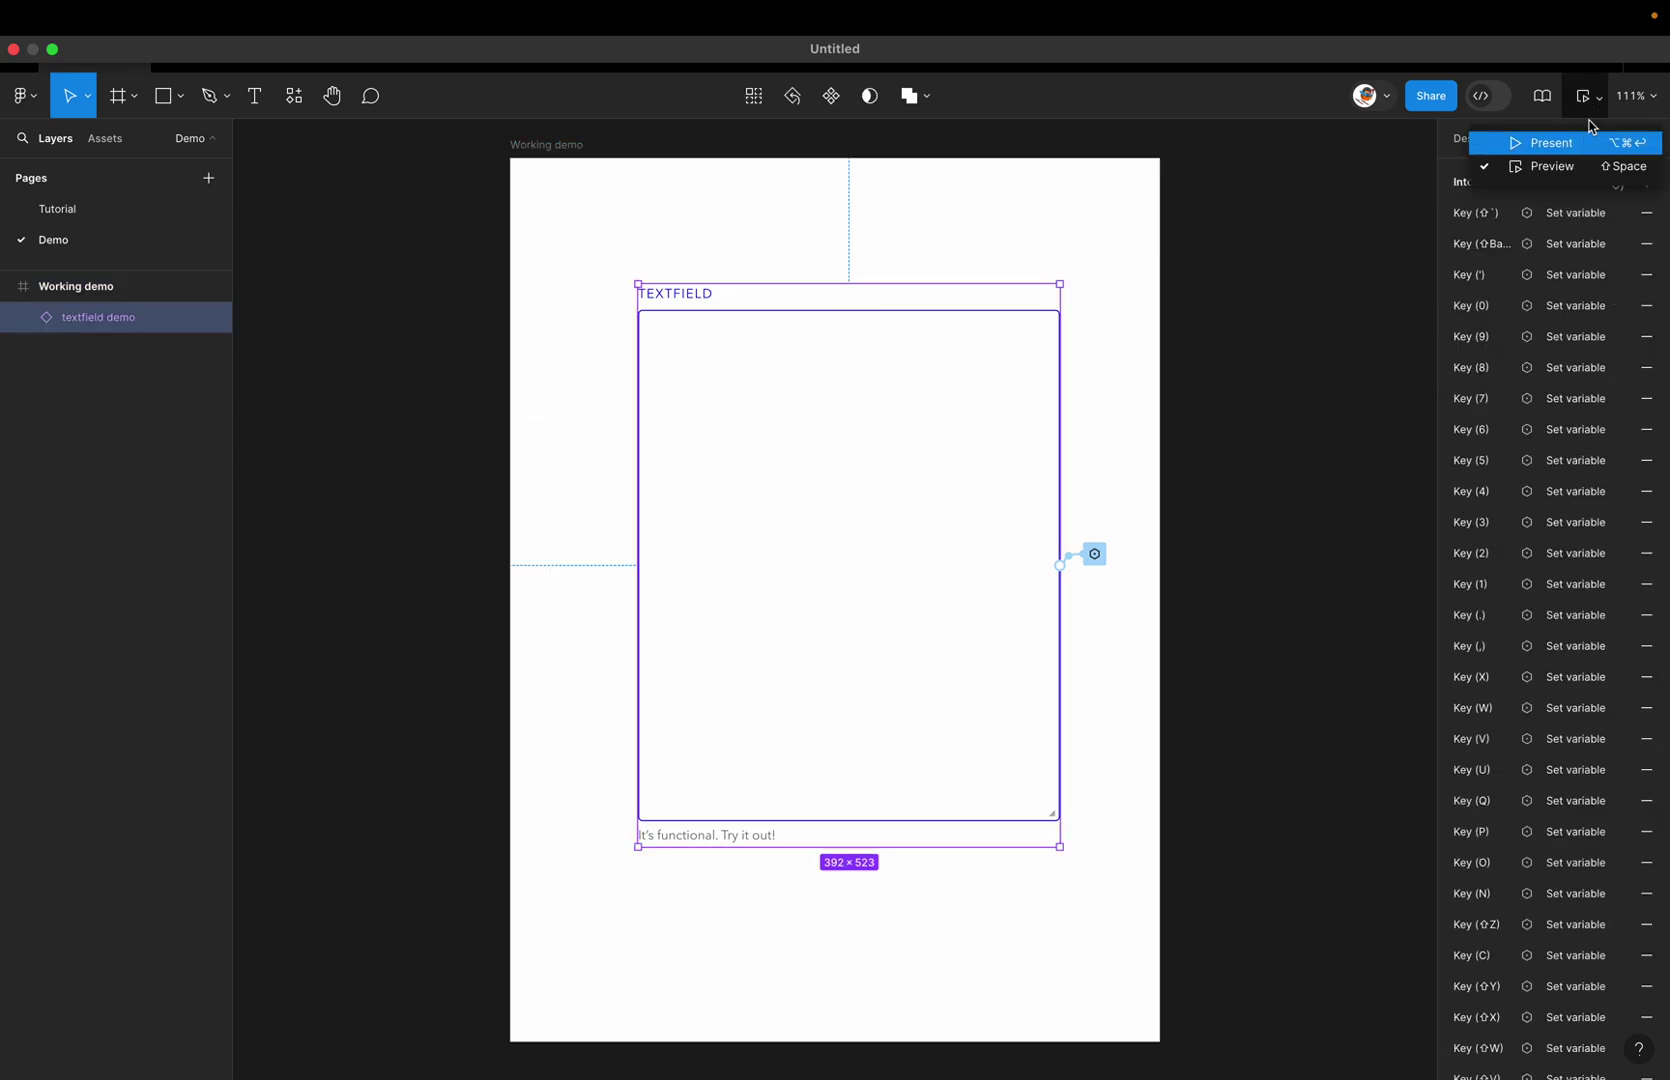
left_click(1551, 166)
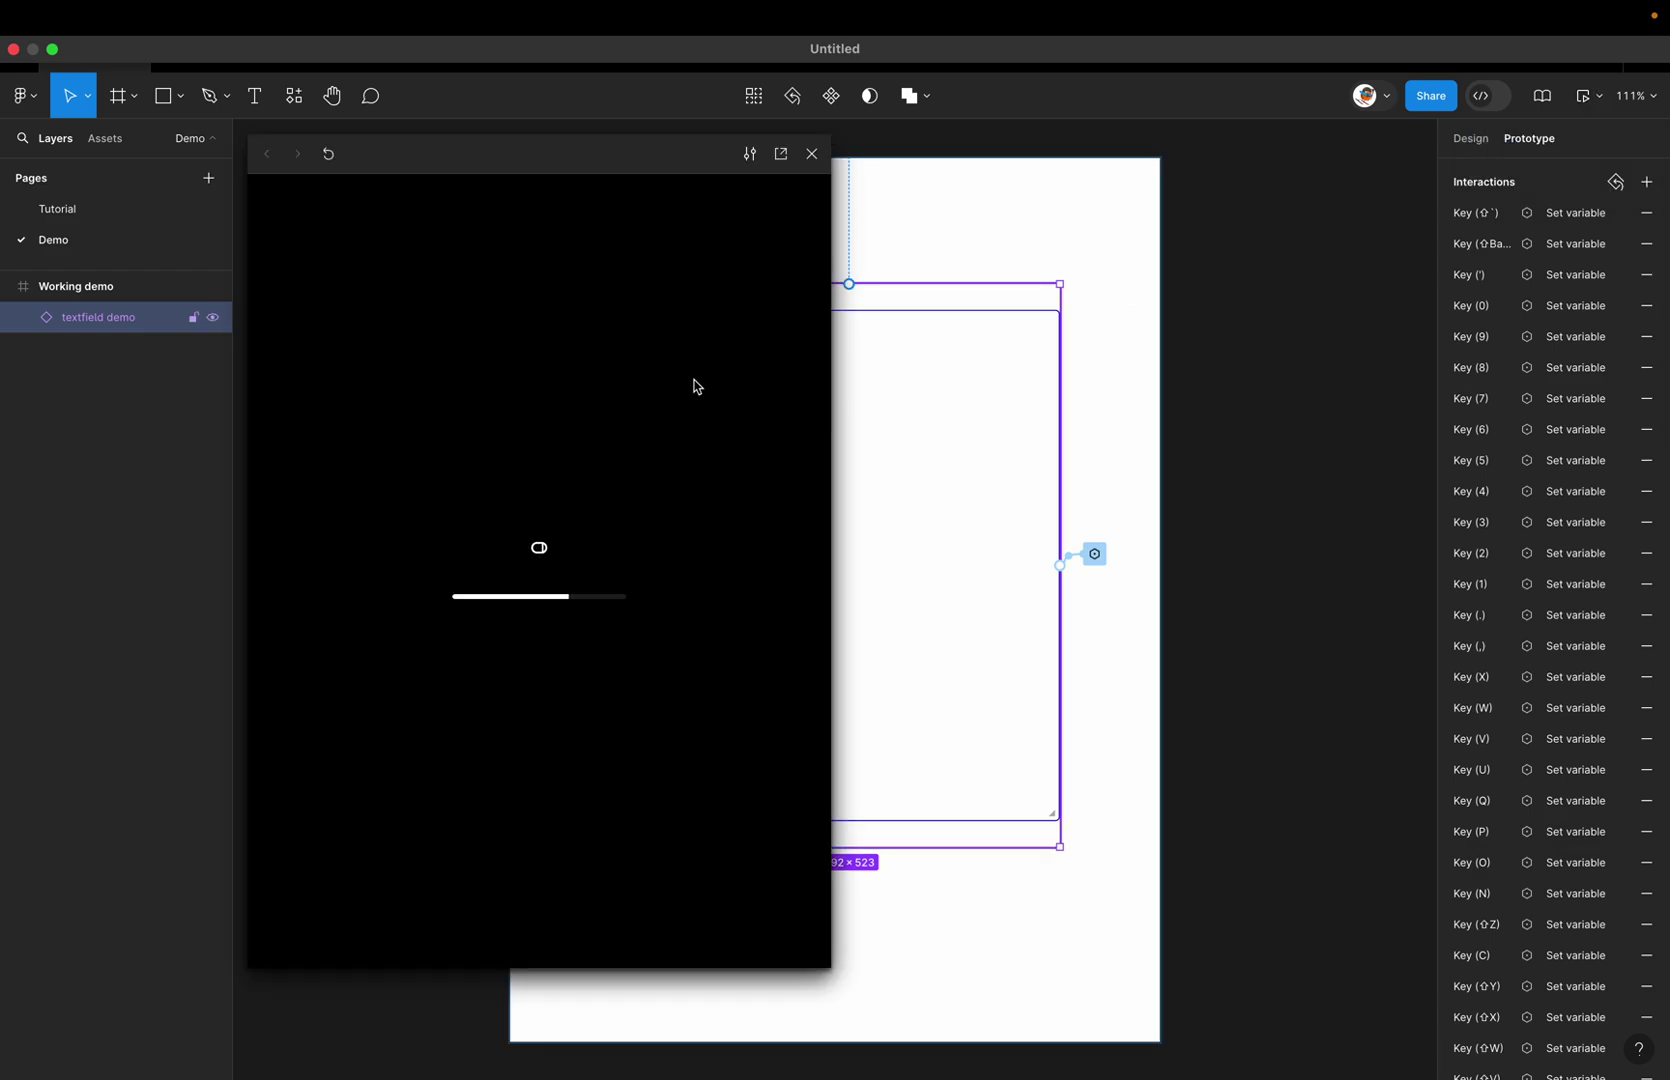
Step: Type "Hello world. Please like and subscribe for more tips and tricks" into the previewed field
left_click(501, 501)
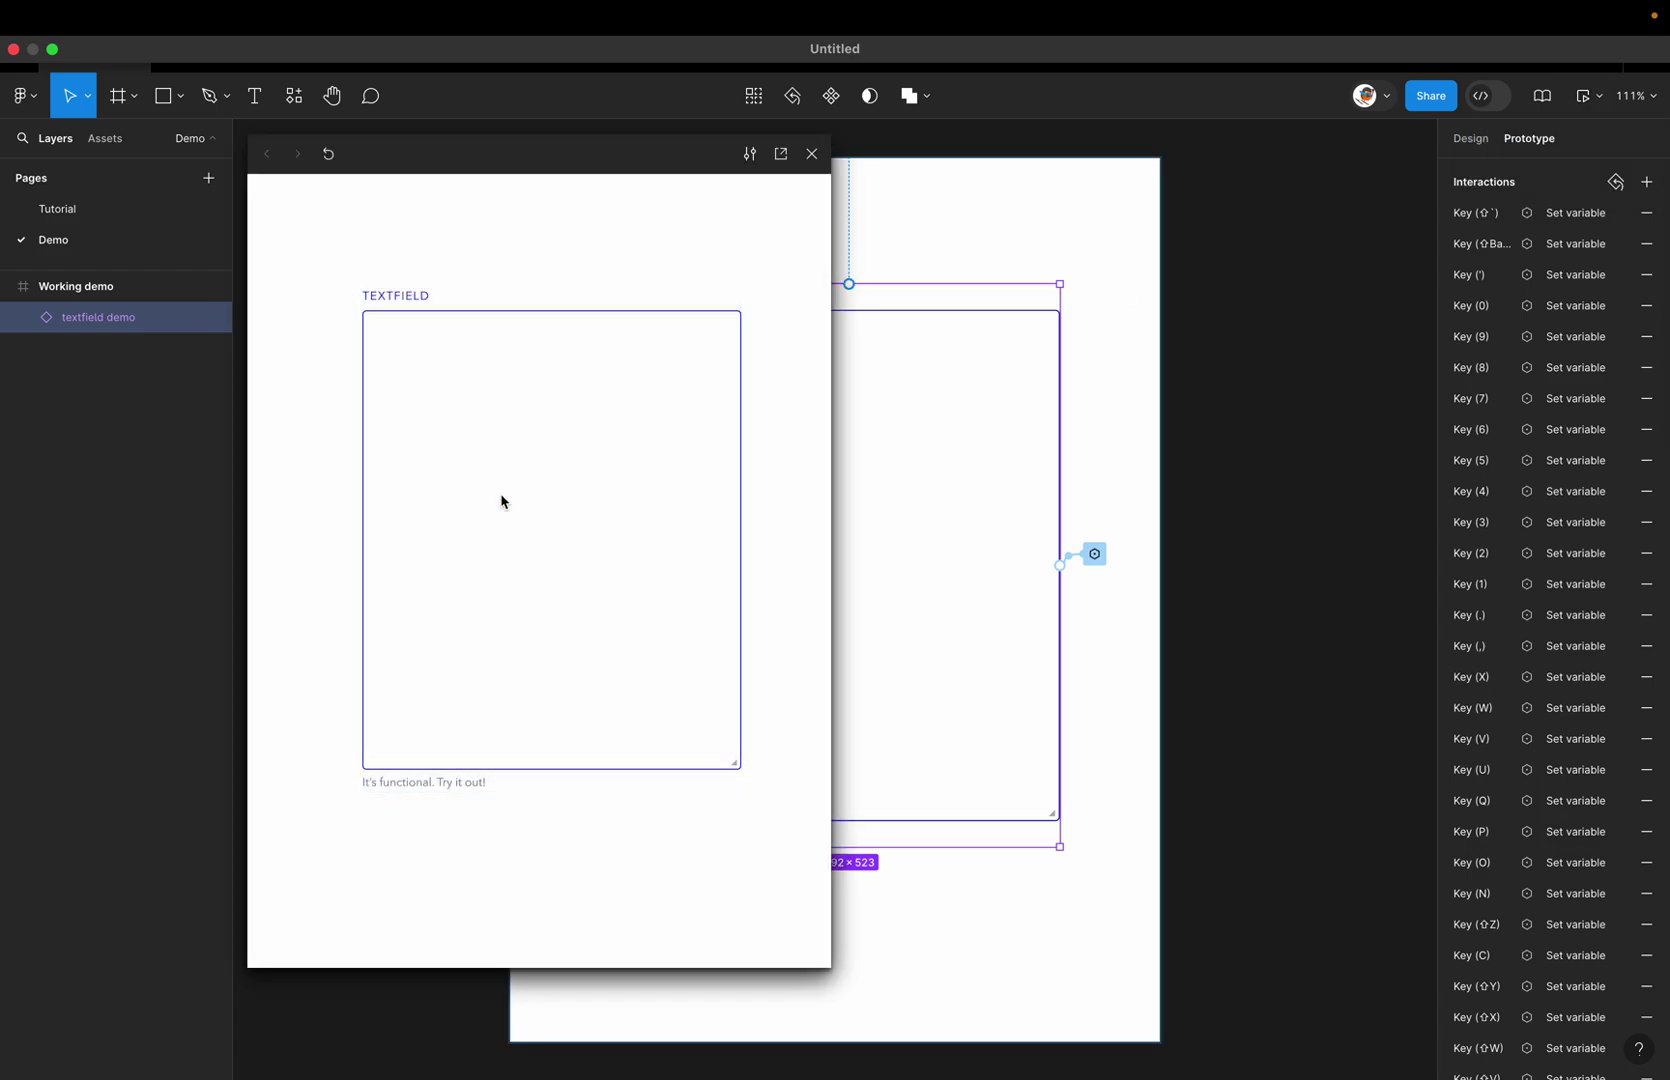
type("Hello world. Please like and subsc")
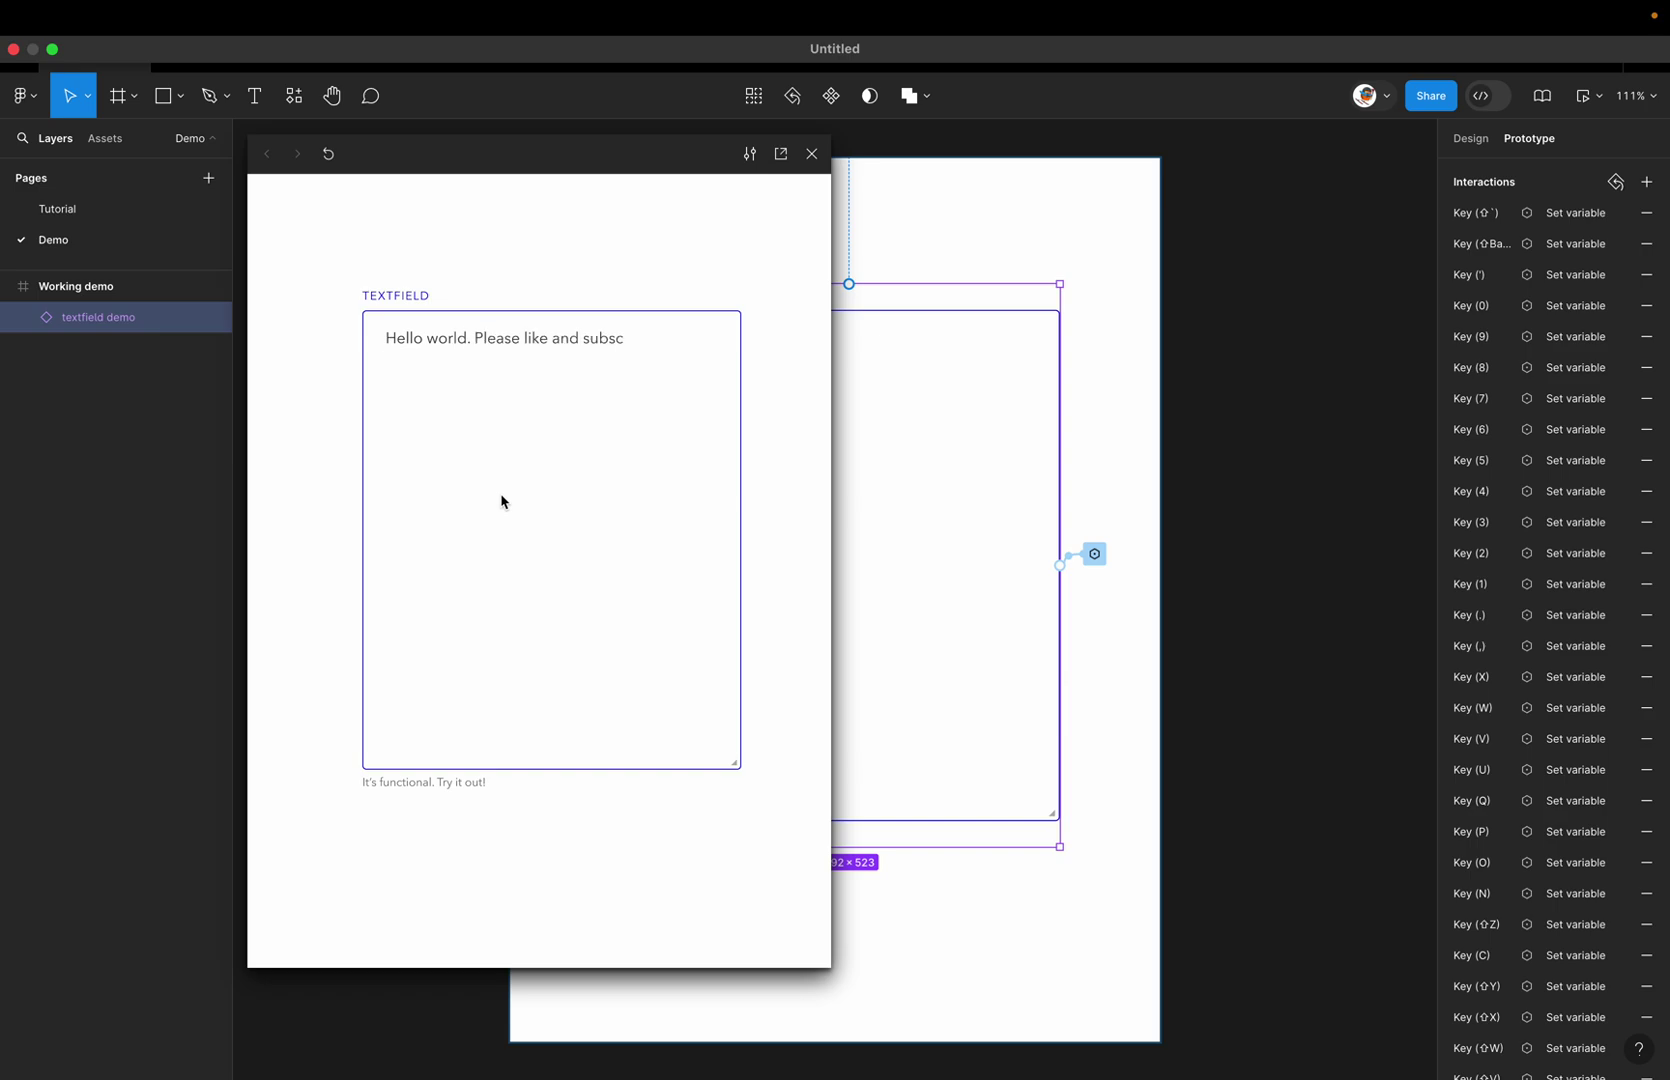
type("ribe for more tips and tricks.")
mouse_move(797, 8)
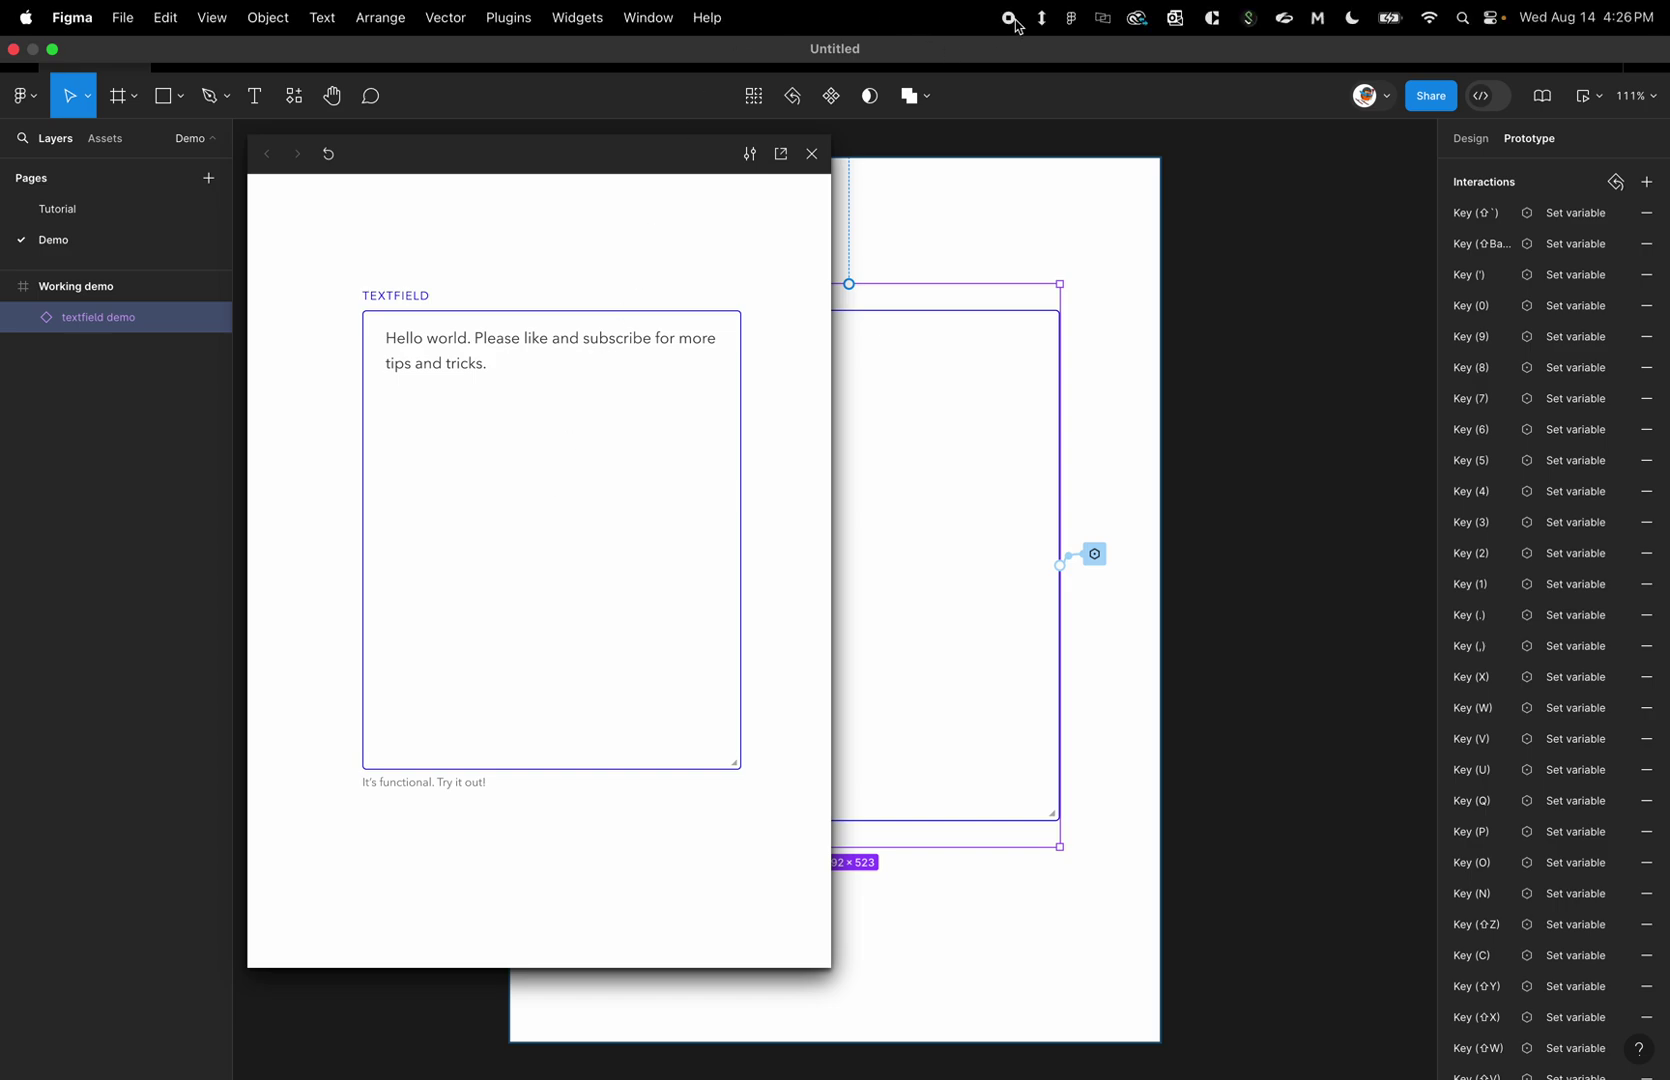